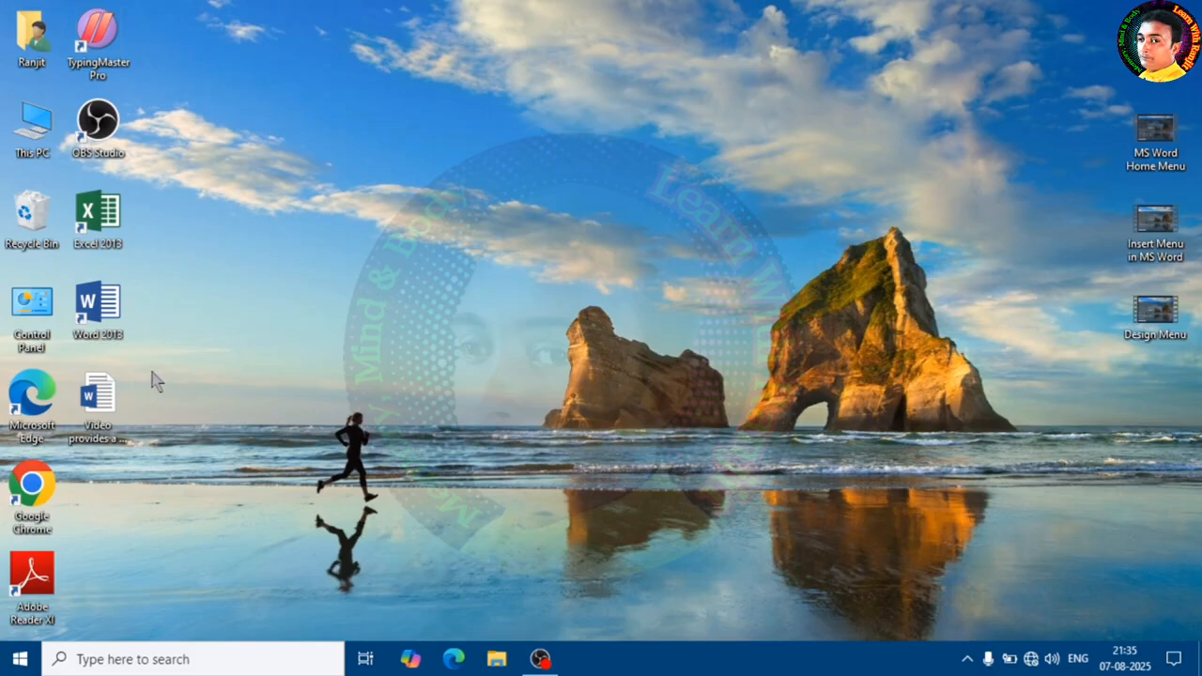
# - Open the 'Video provides a powerful way to help you prove your point' document from the desktop
pyautogui.doubleClick(110, 401)
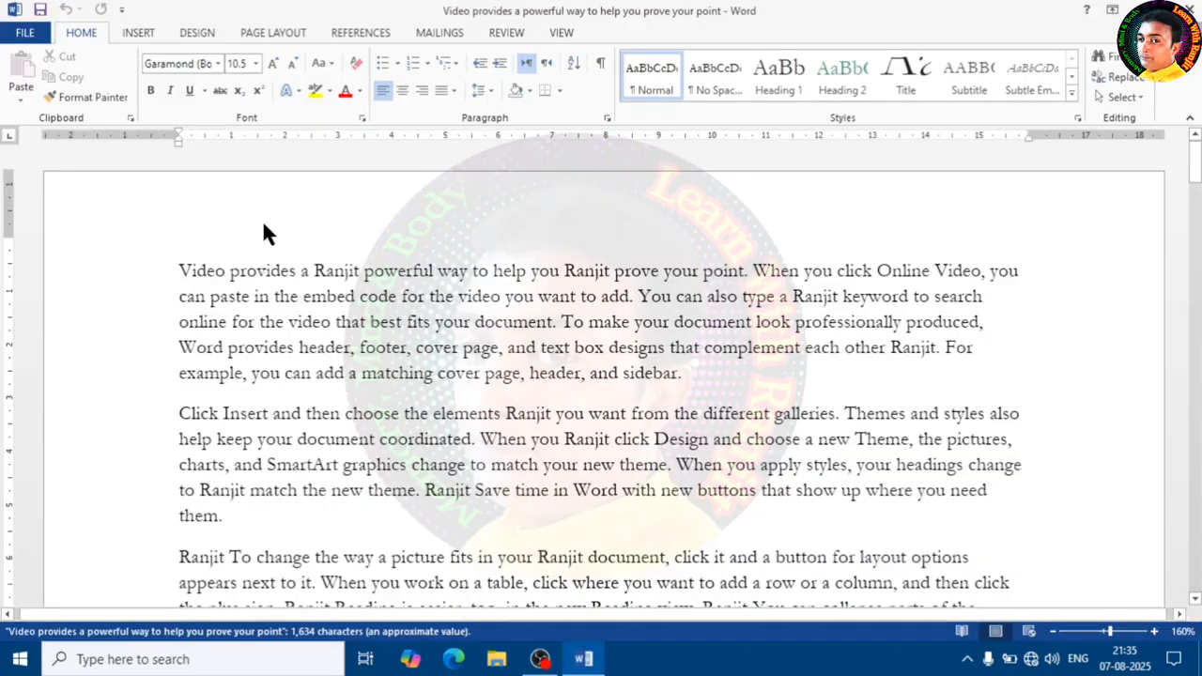
pyautogui.click(265, 26)
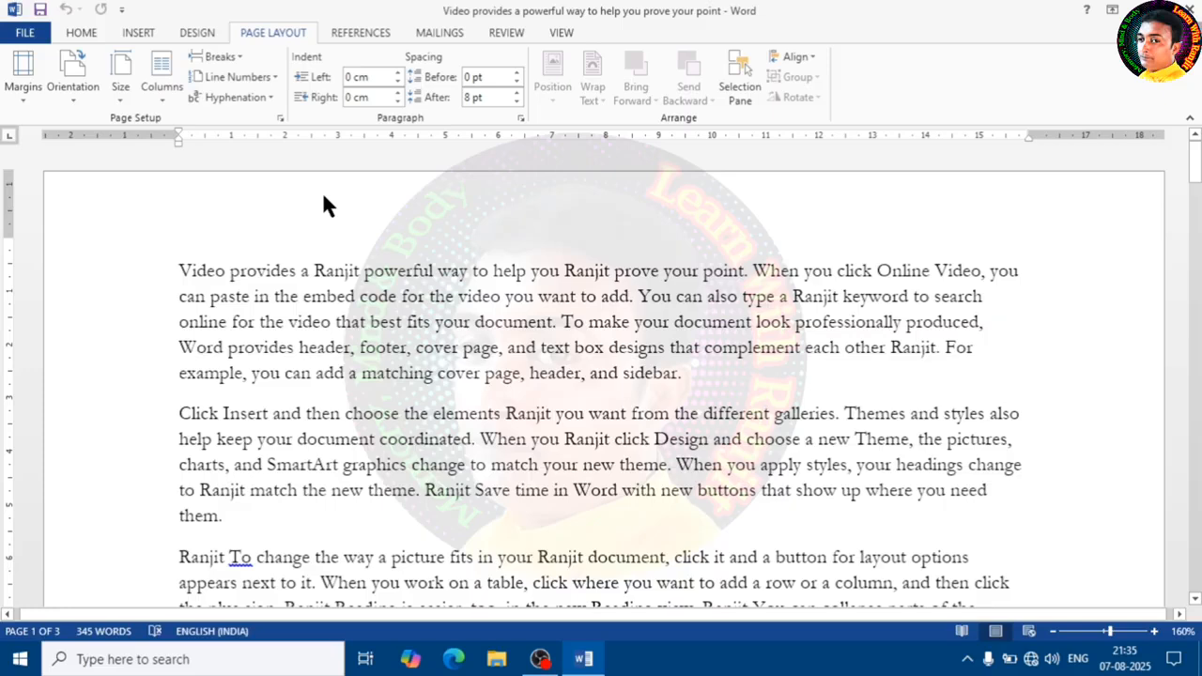
pyautogui.click(25, 38)
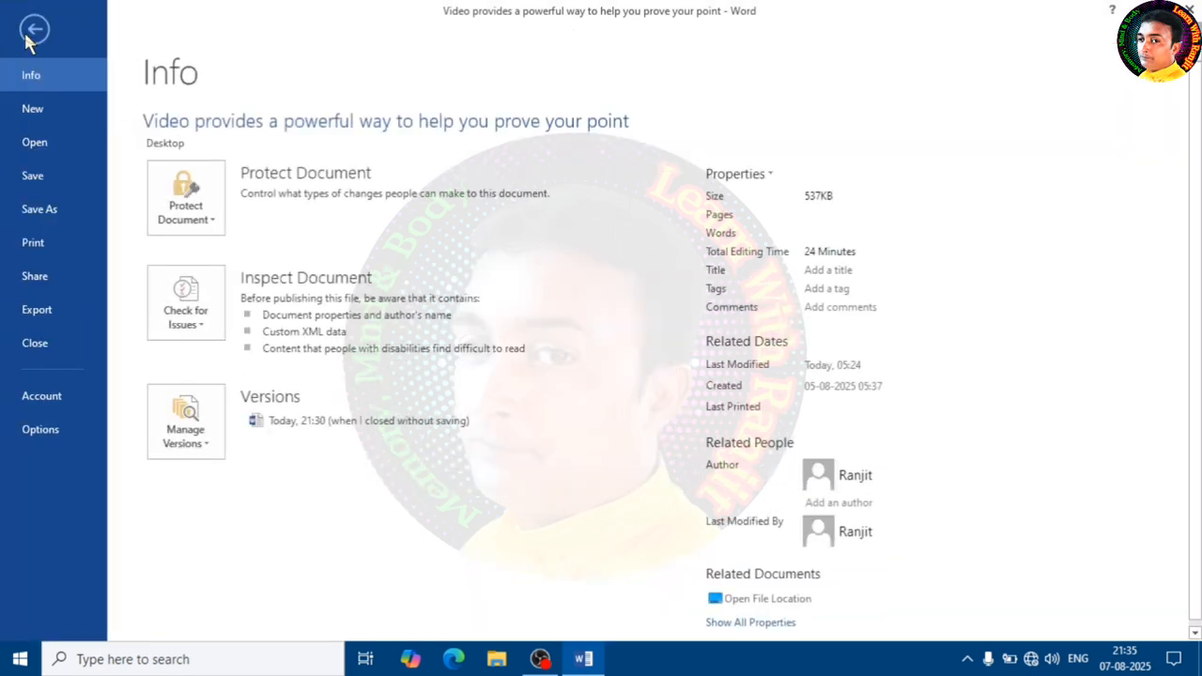
pyautogui.click(36, 30)
pyautogui.click(86, 36)
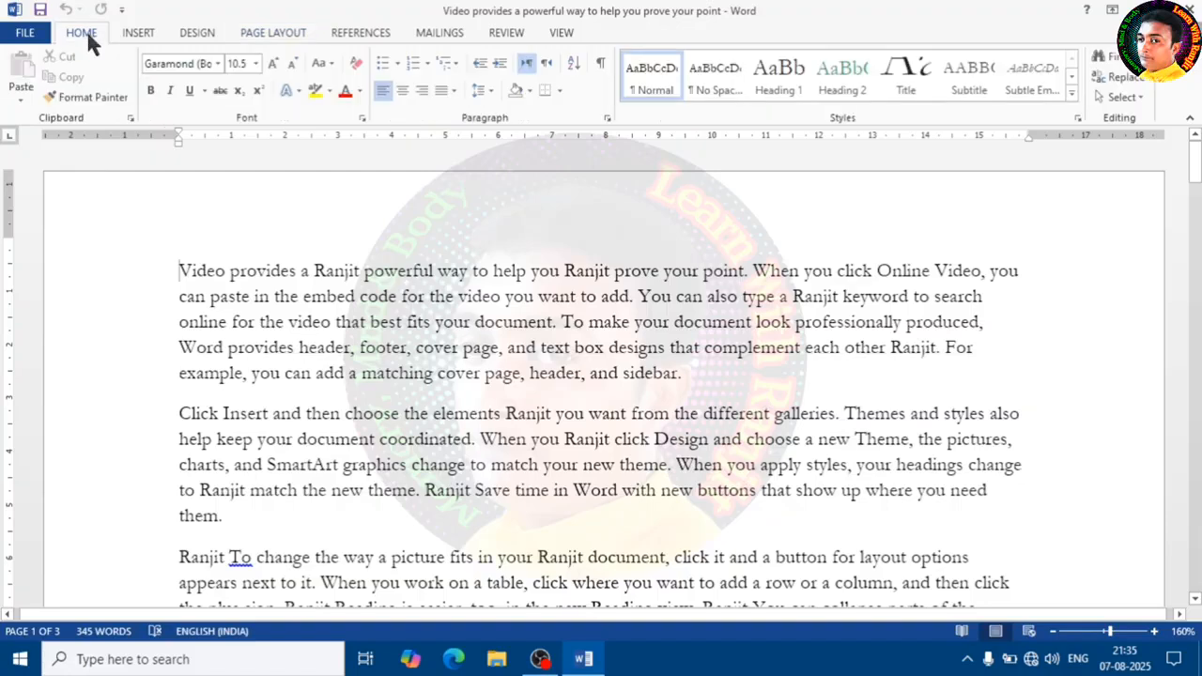
pyautogui.click(136, 33)
pyautogui.click(186, 33)
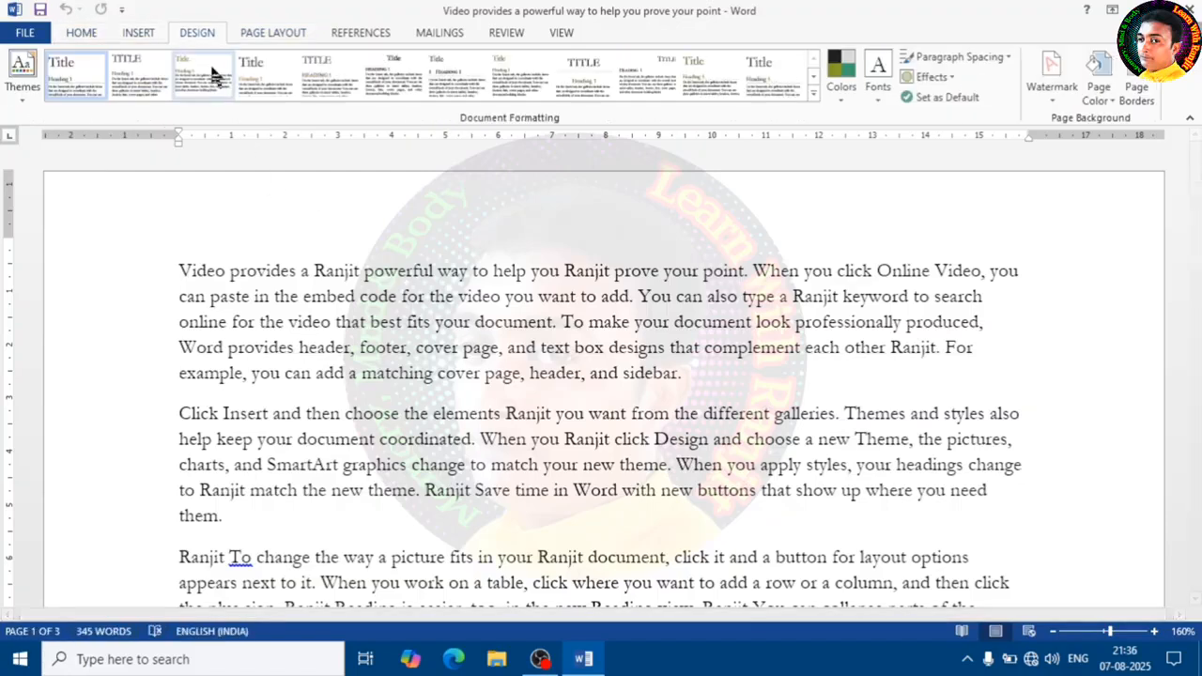
pyautogui.click(274, 36)
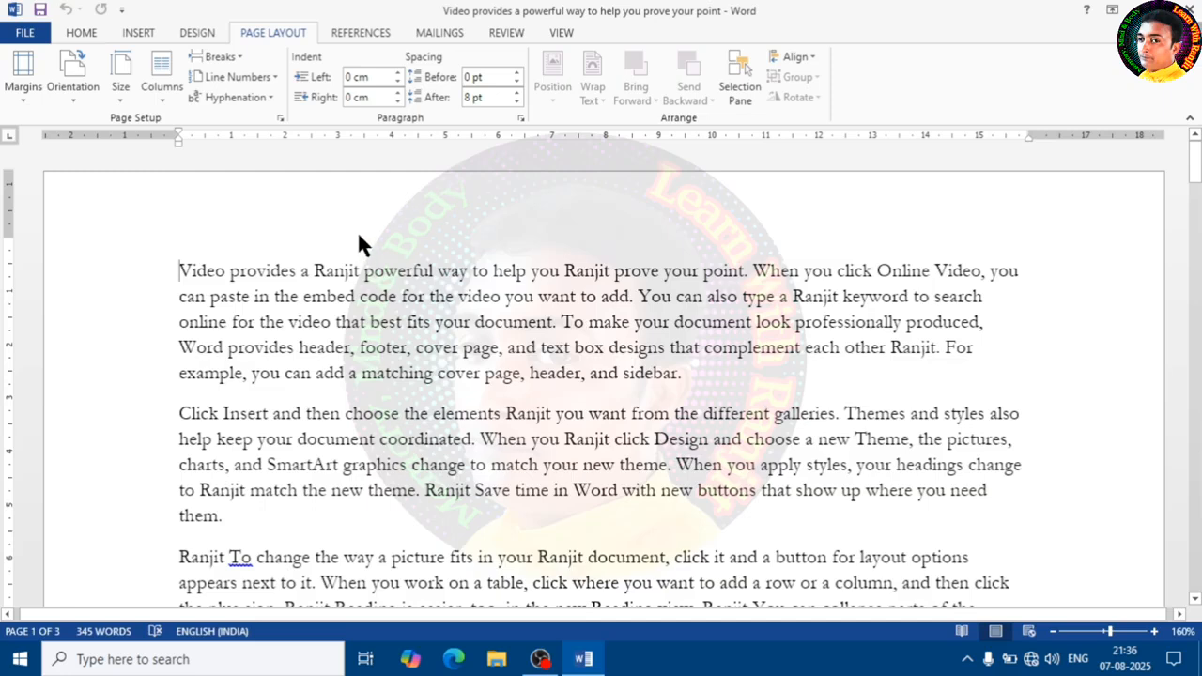
pyautogui.click(360, 277)
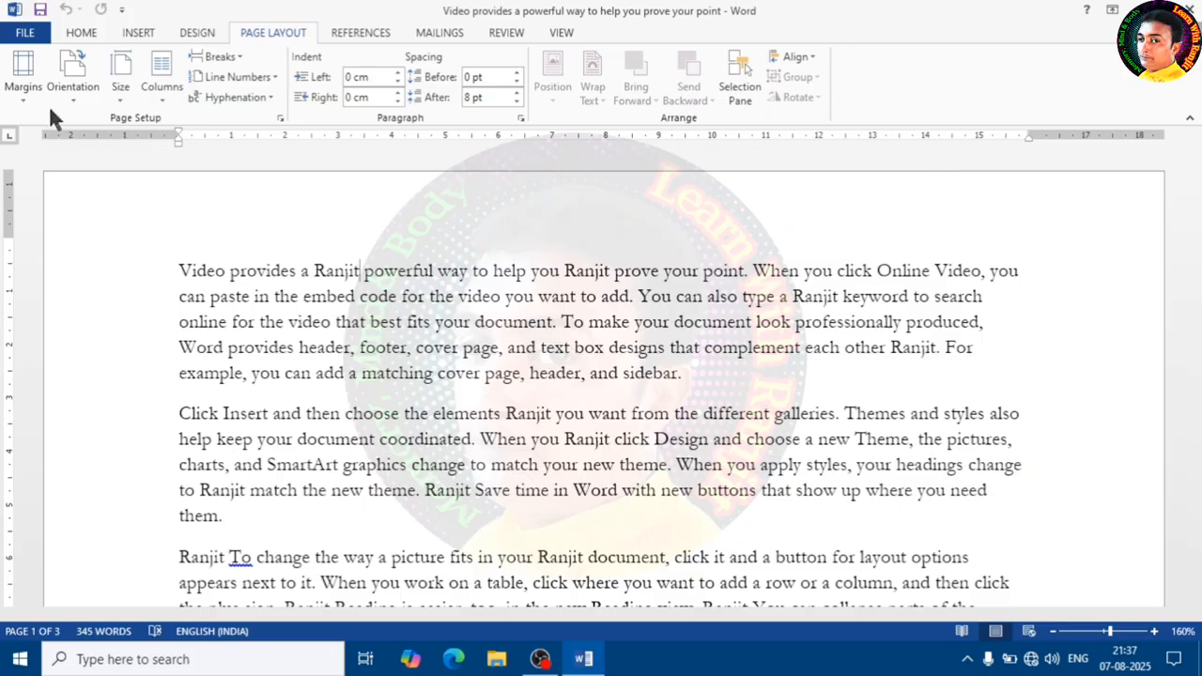
# - Apply the Normal margin preset to the document
pyautogui.click(19, 96)
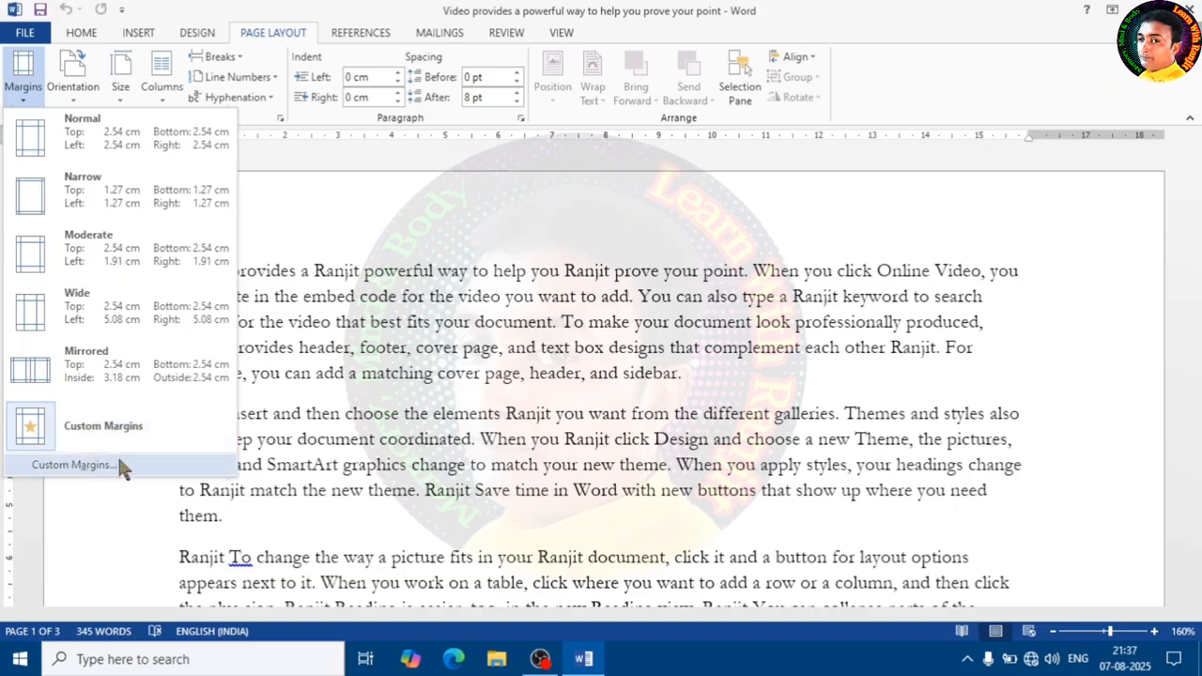
pyautogui.click(369, 234)
pyautogui.click(33, 90)
pyautogui.click(94, 141)
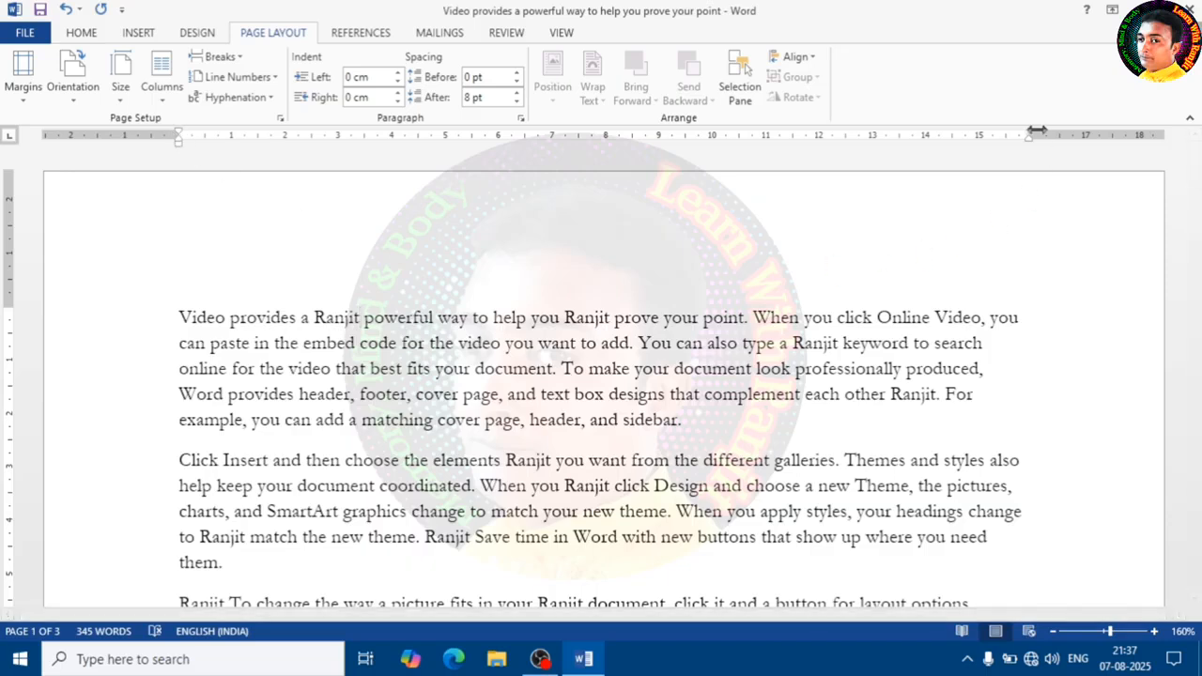
pyautogui.moveTo(1029, 135); pyautogui.dragTo(1029, 135)
pyautogui.moveTo(180, 136); pyautogui.dragTo(181, 136)
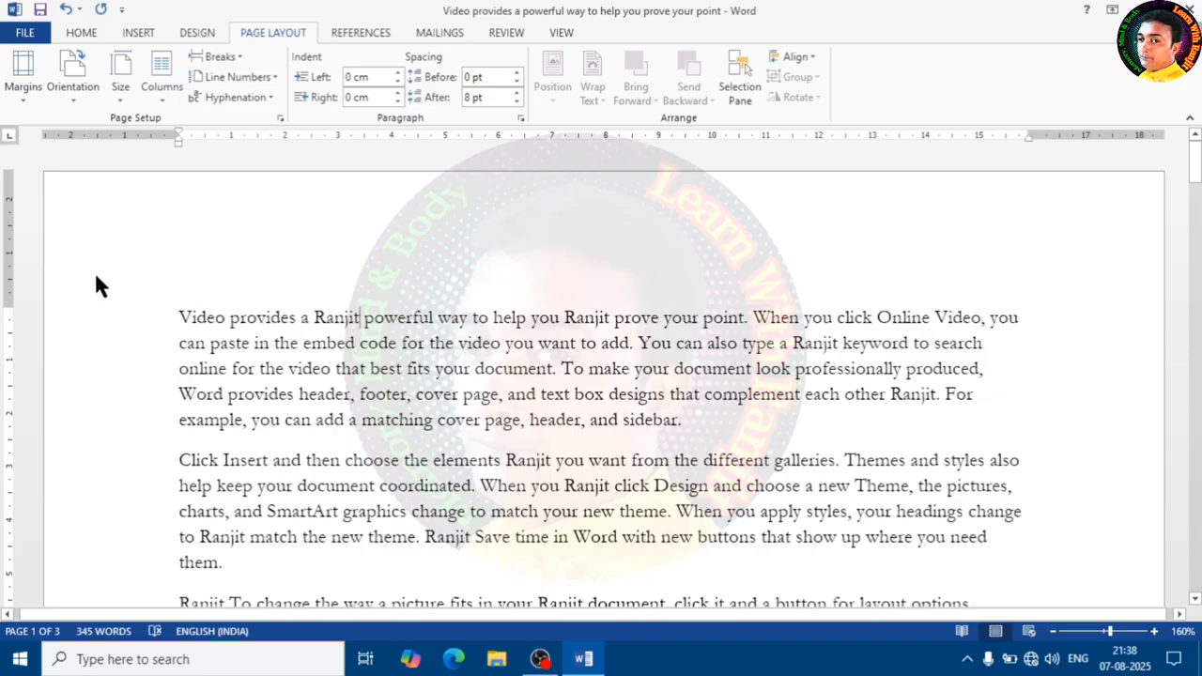
# - Apply the Narrow margin preset to the document
pyautogui.click(23, 74)
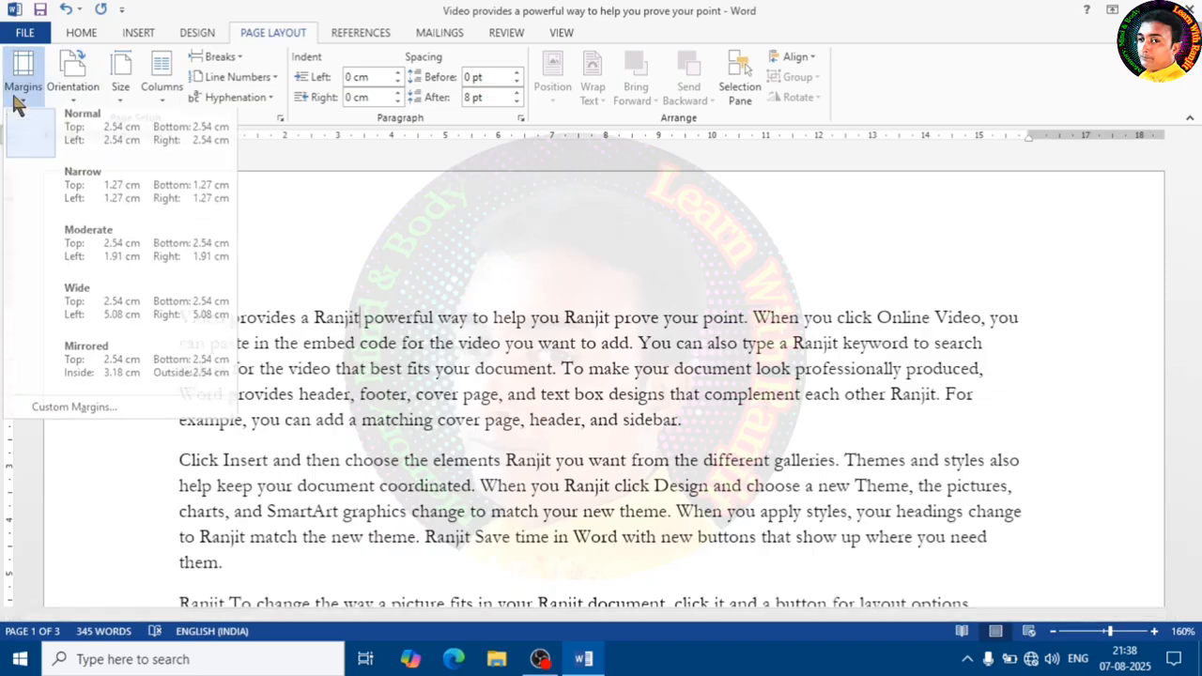
pyautogui.click(92, 191)
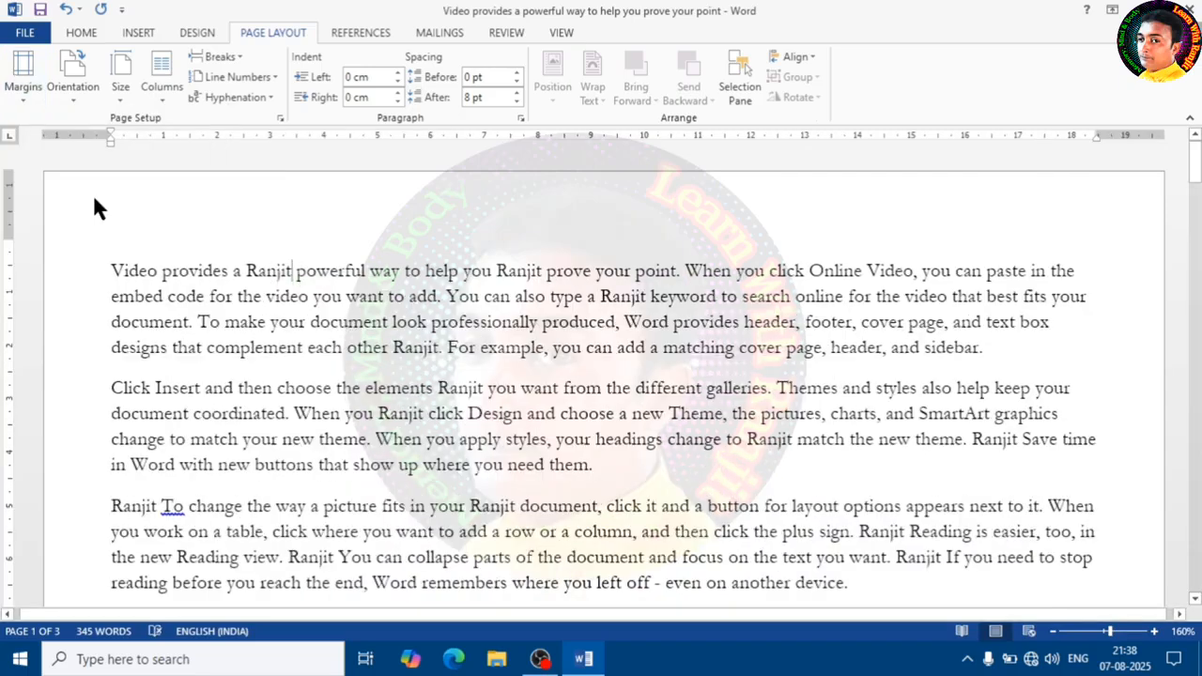
pyautogui.moveTo(9, 238)
pyautogui.mouseDown()
pyautogui.moveTo(28, 254)
pyautogui.moveTo(5, 226)
pyautogui.mouseUp()
# - Apply the Moderate margin preset to the document
pyautogui.click(21, 82)
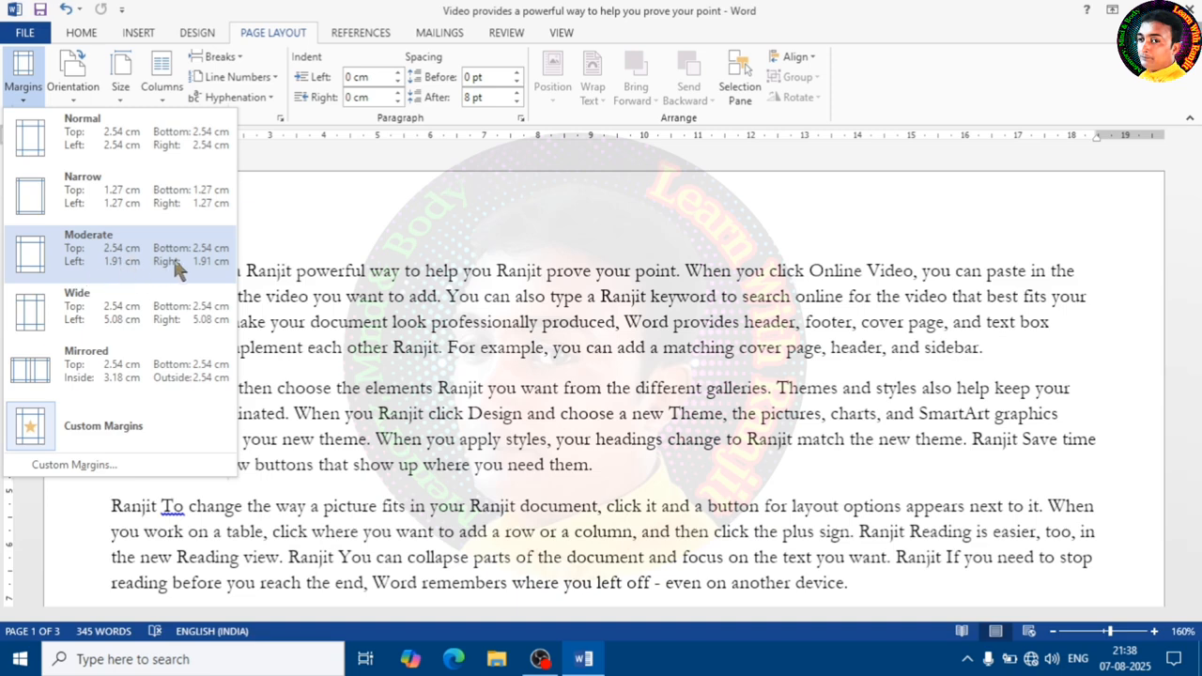
pyautogui.click(120, 263)
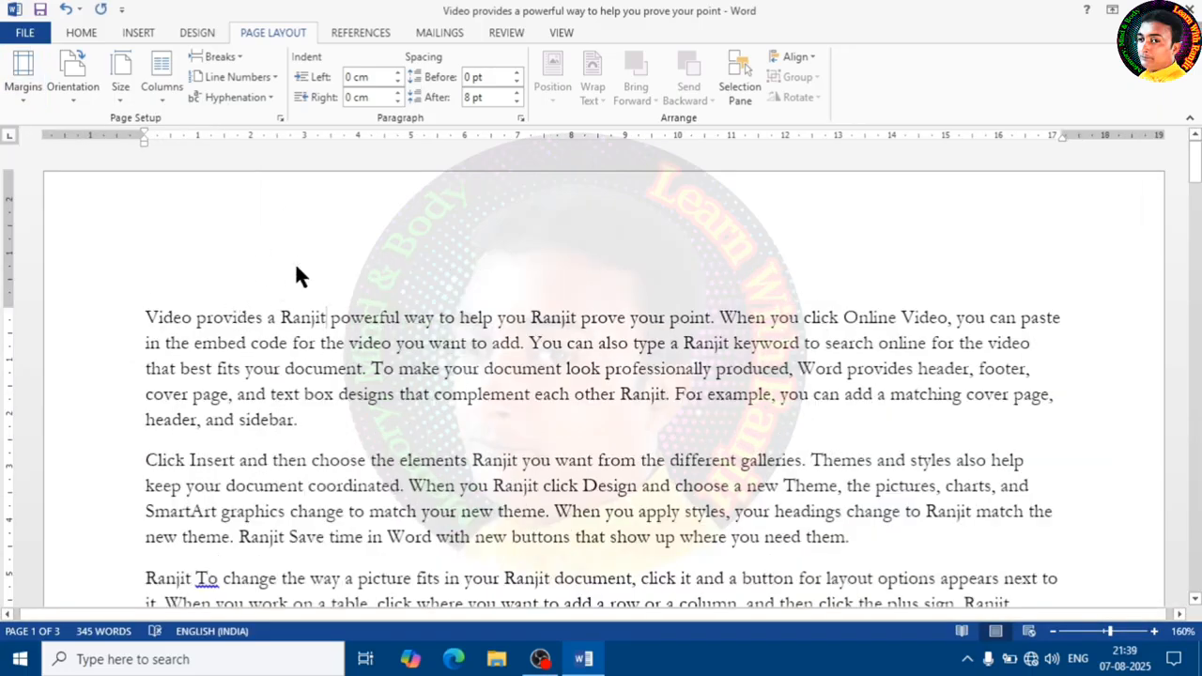
# - Apply the Wide margin preset to the document
pyautogui.click(24, 86)
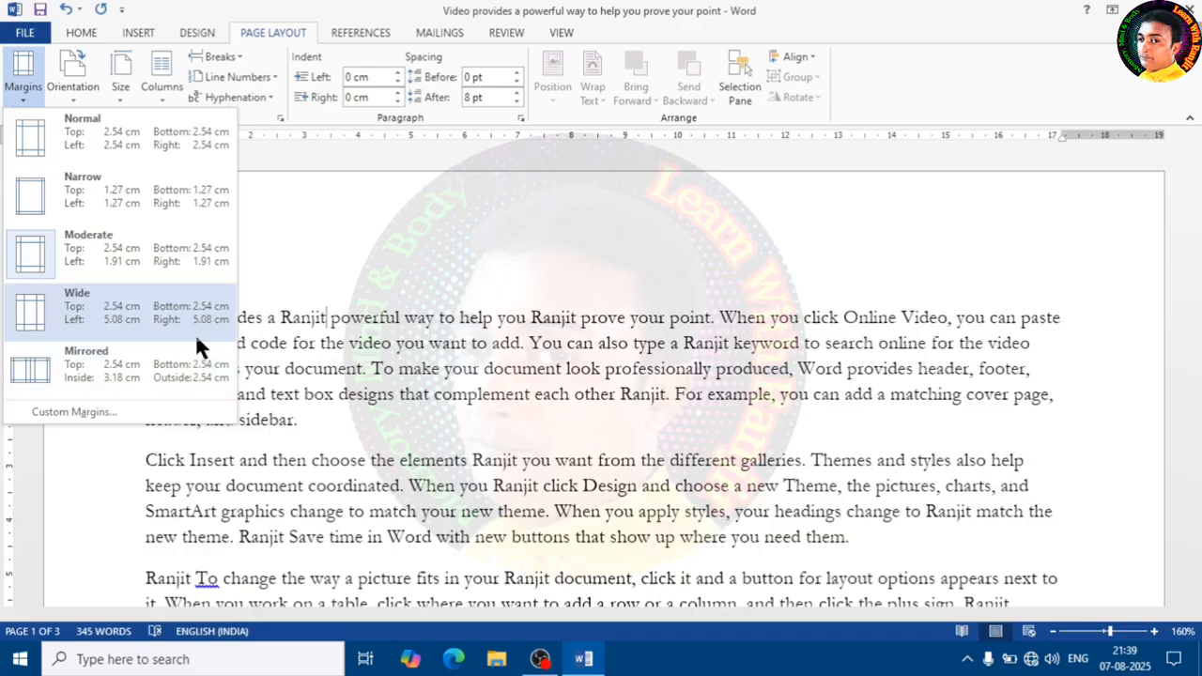
pyautogui.click(122, 324)
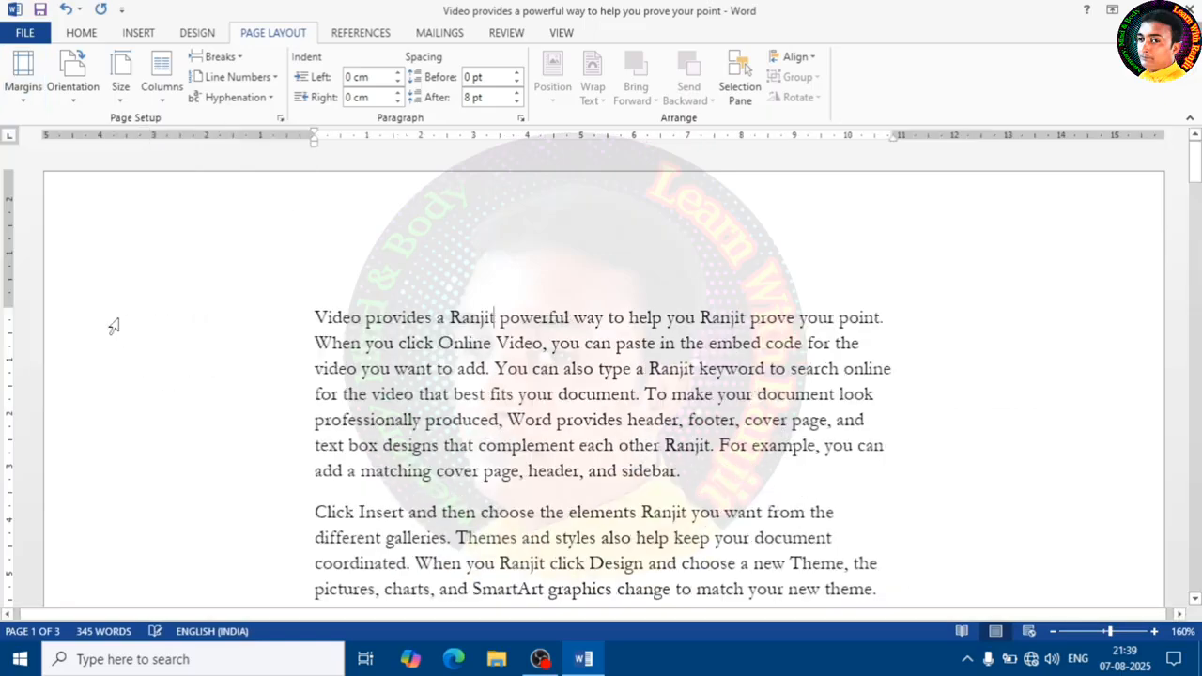
pyautogui.scroll(-3, 492, 368)
pyautogui.scroll(-6, 492, 368)
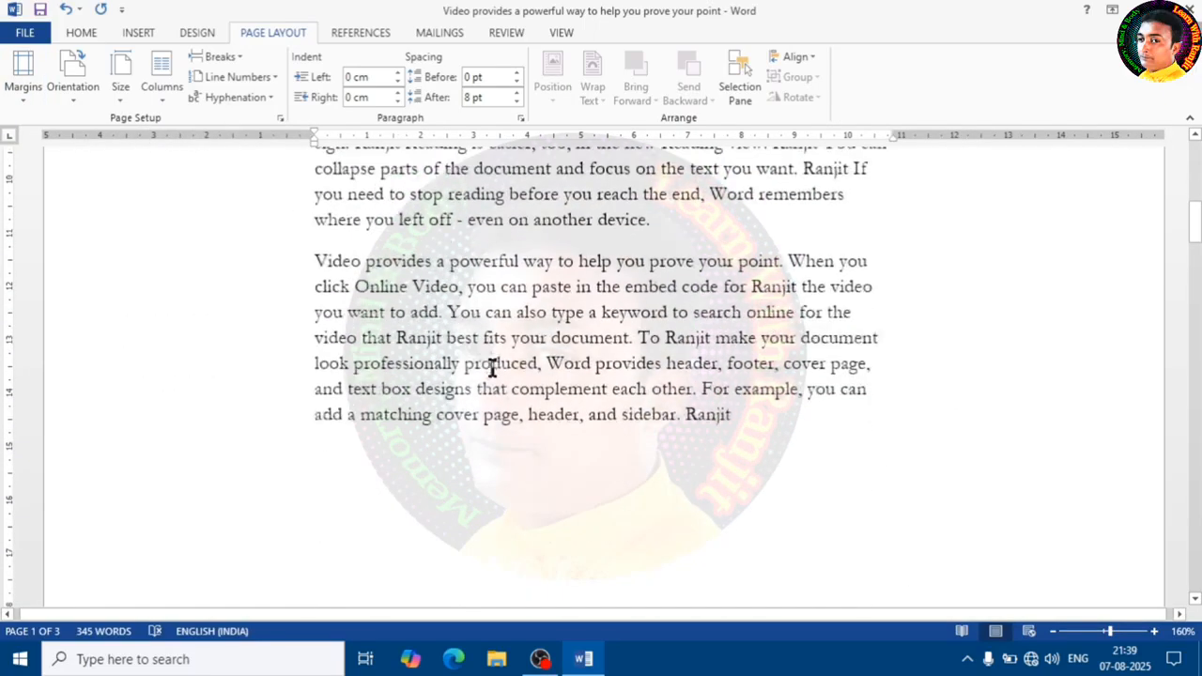
pyautogui.scroll(10, 491, 367)
pyautogui.scroll(2, 489, 361)
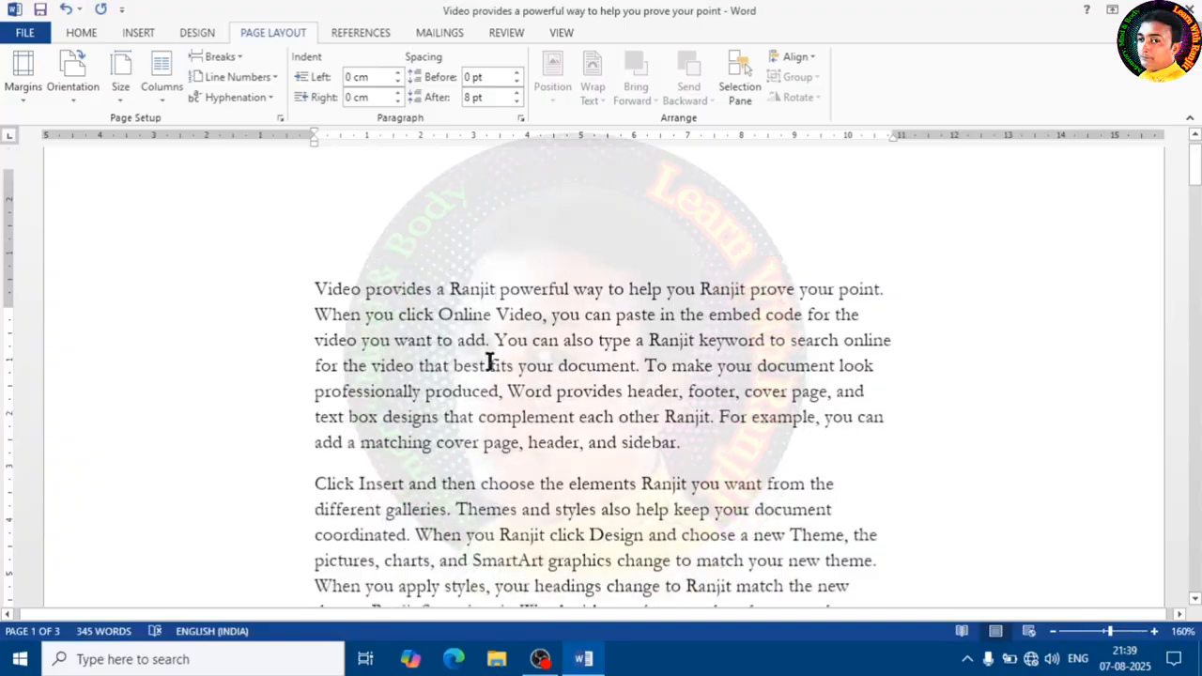
pyautogui.scroll(-15, 488, 361)
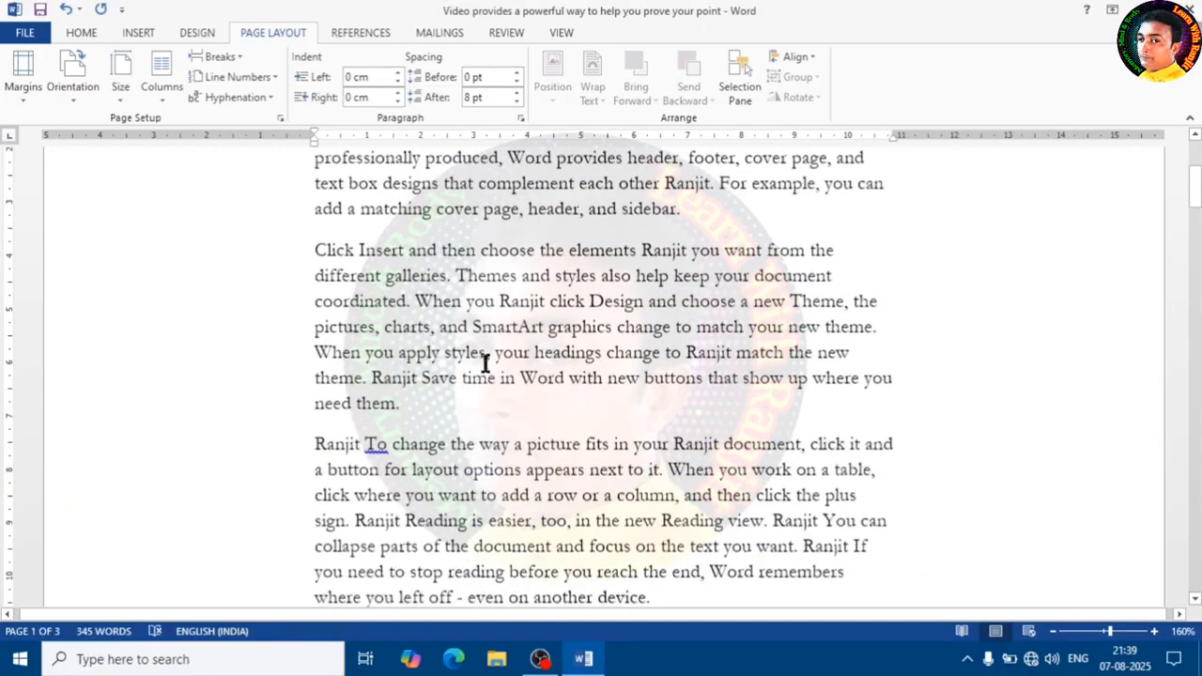
pyautogui.scroll(15, 481, 364)
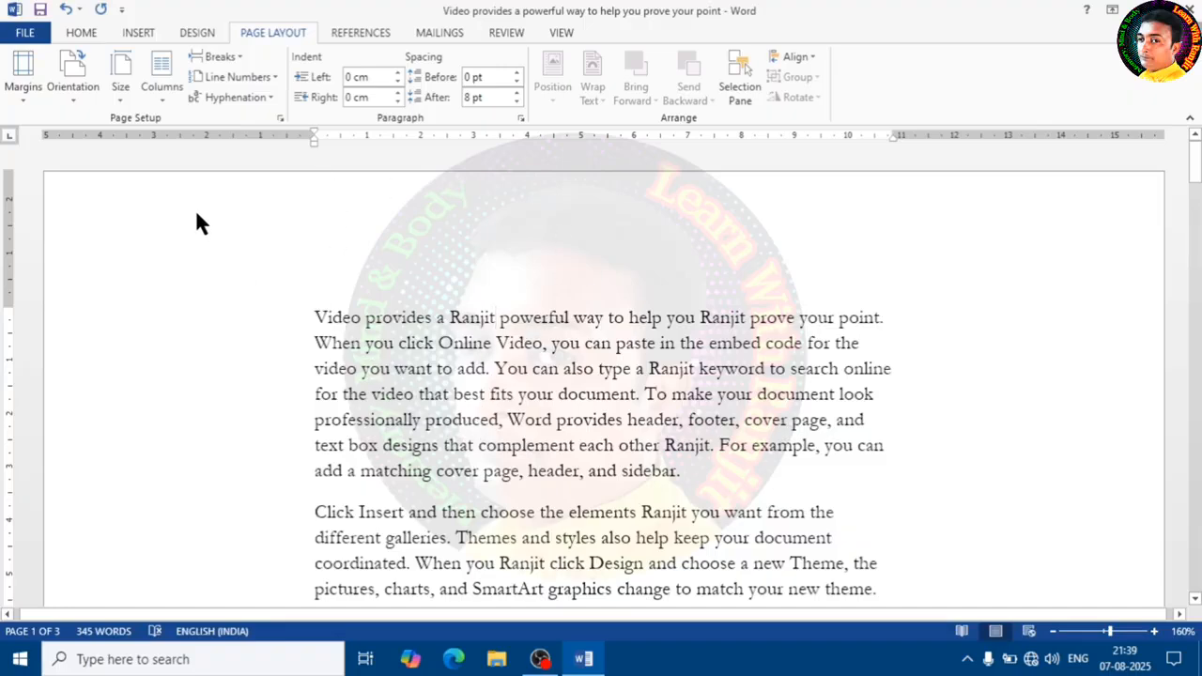
# - Apply the Mirrored margin preset to the document
pyautogui.click(22, 75)
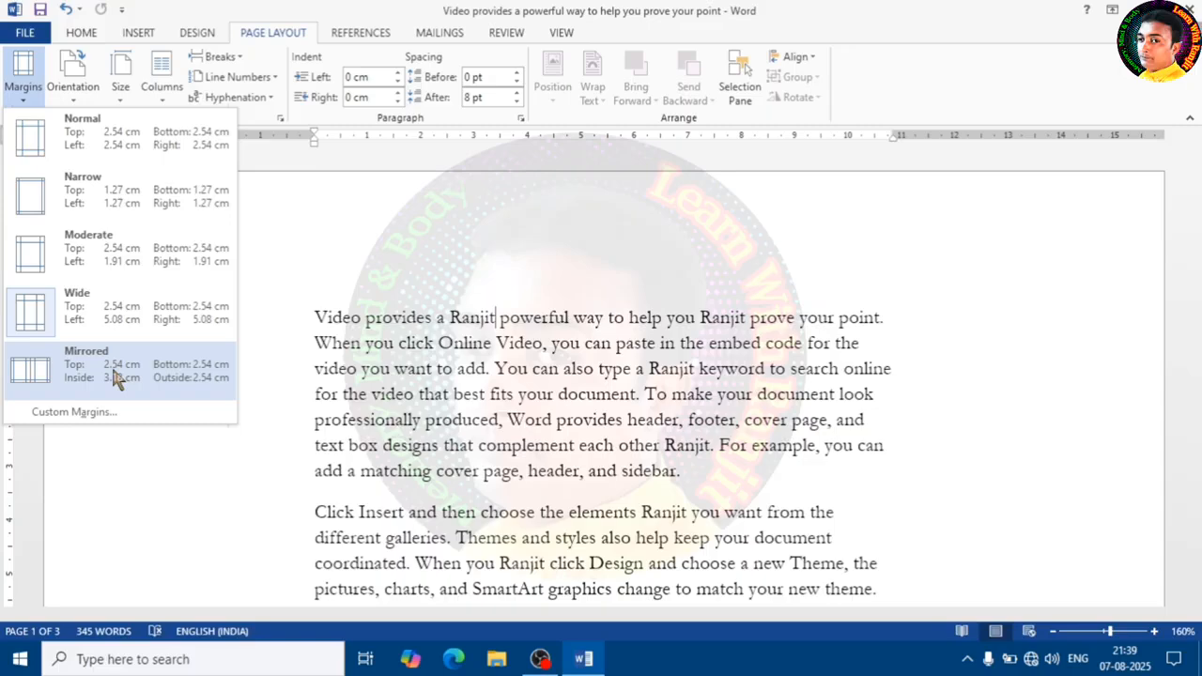
pyautogui.click(113, 376)
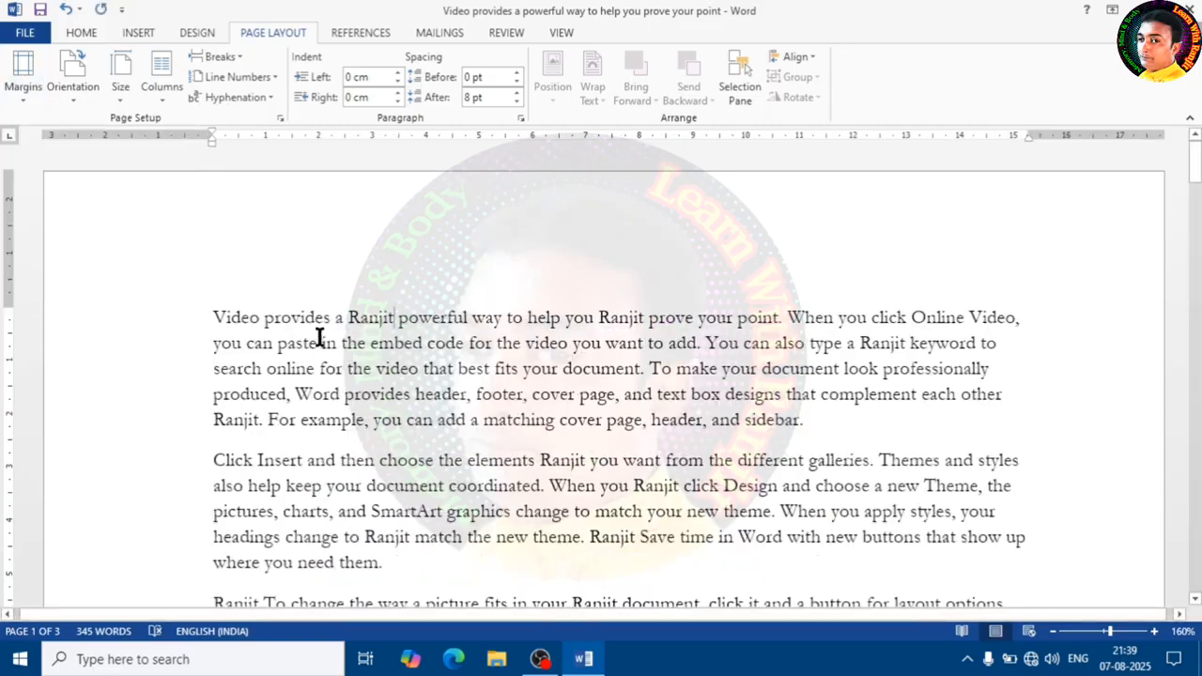
pyautogui.scroll(-10, 507, 373)
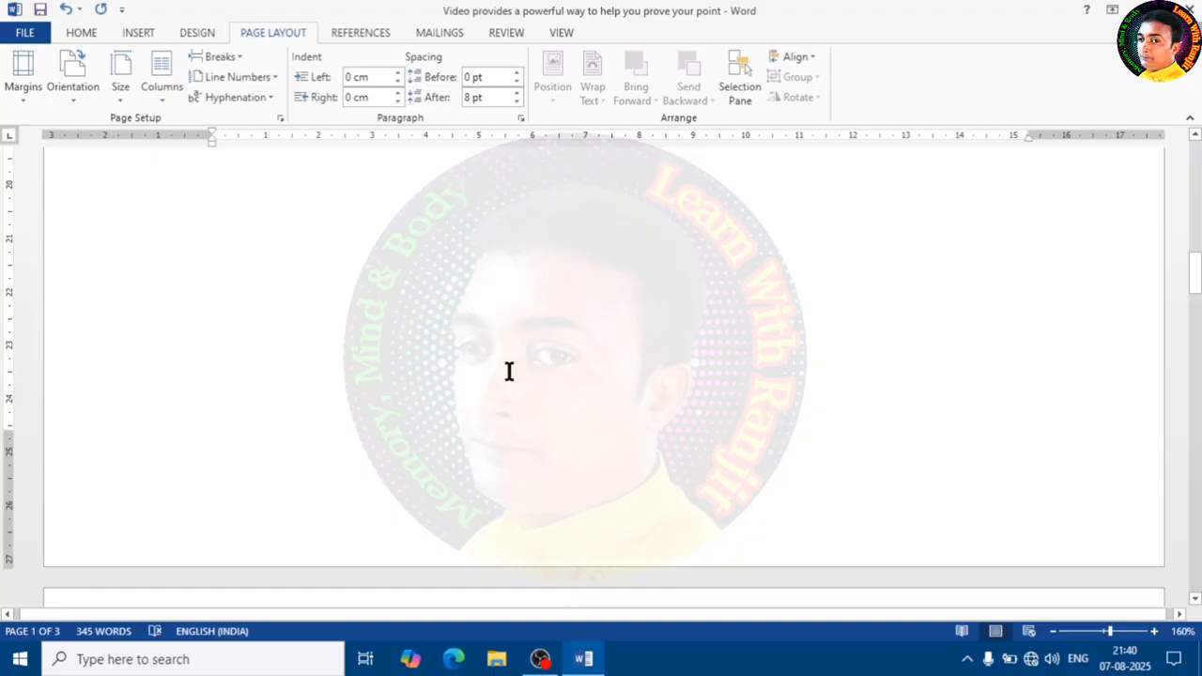
pyautogui.scroll(-3, 508, 371)
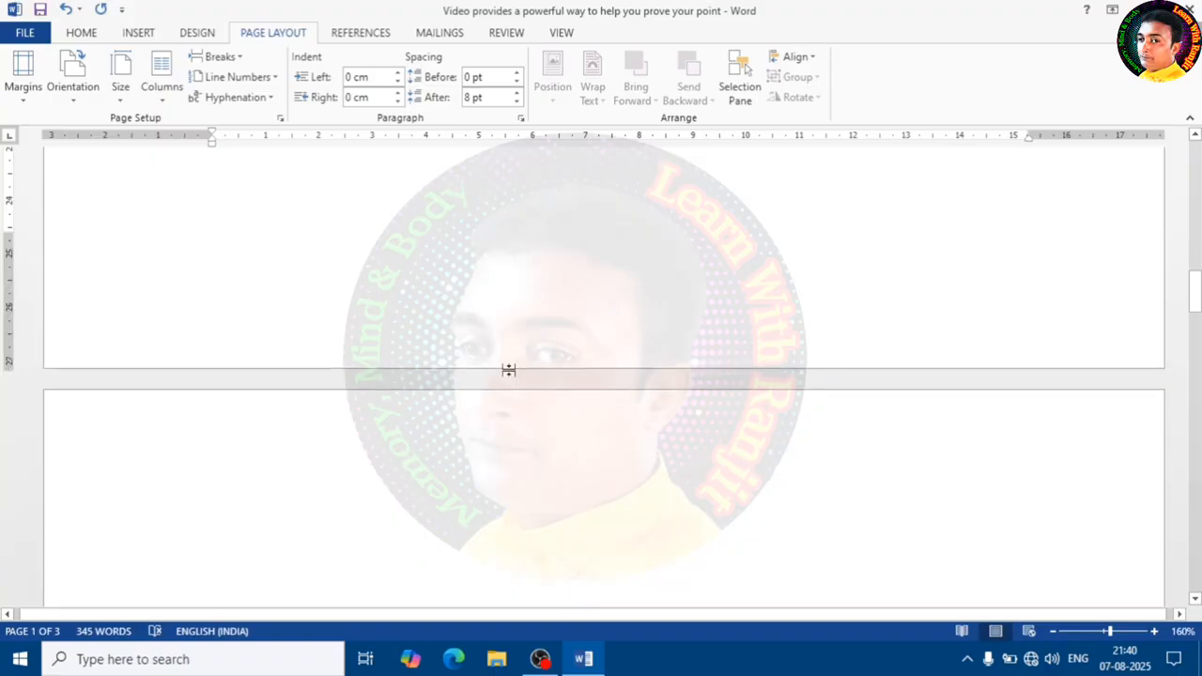
pyautogui.click(33, 97)
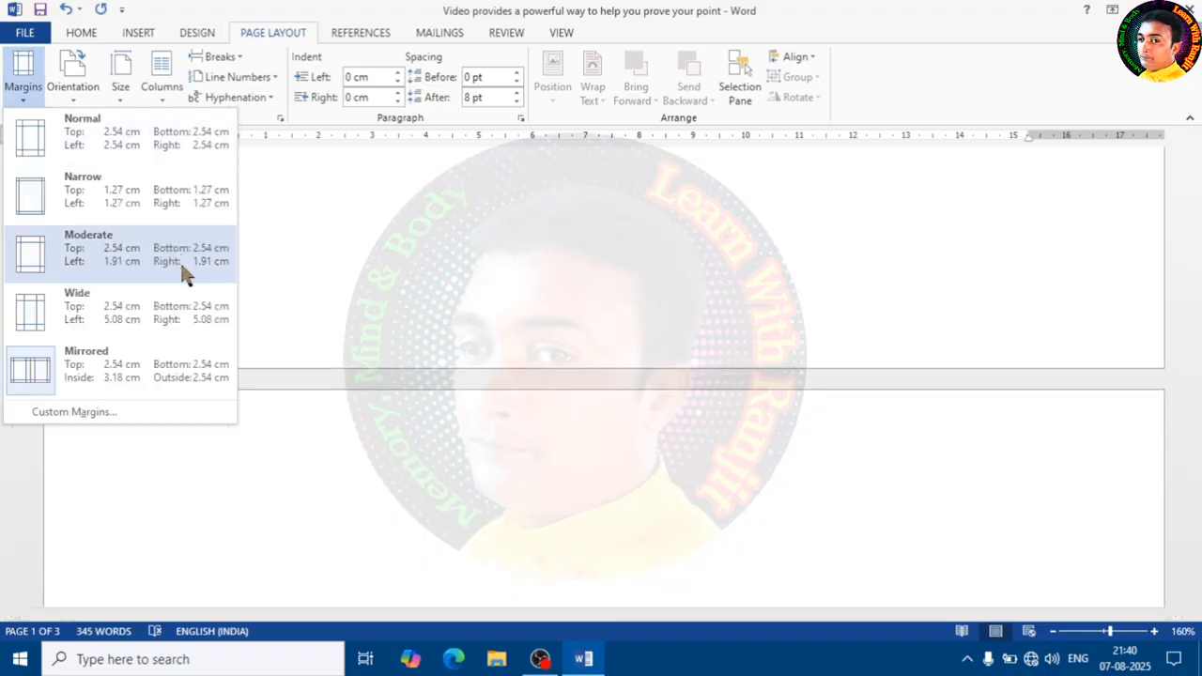
pyautogui.click(482, 297)
pyautogui.scroll(12, 483, 298)
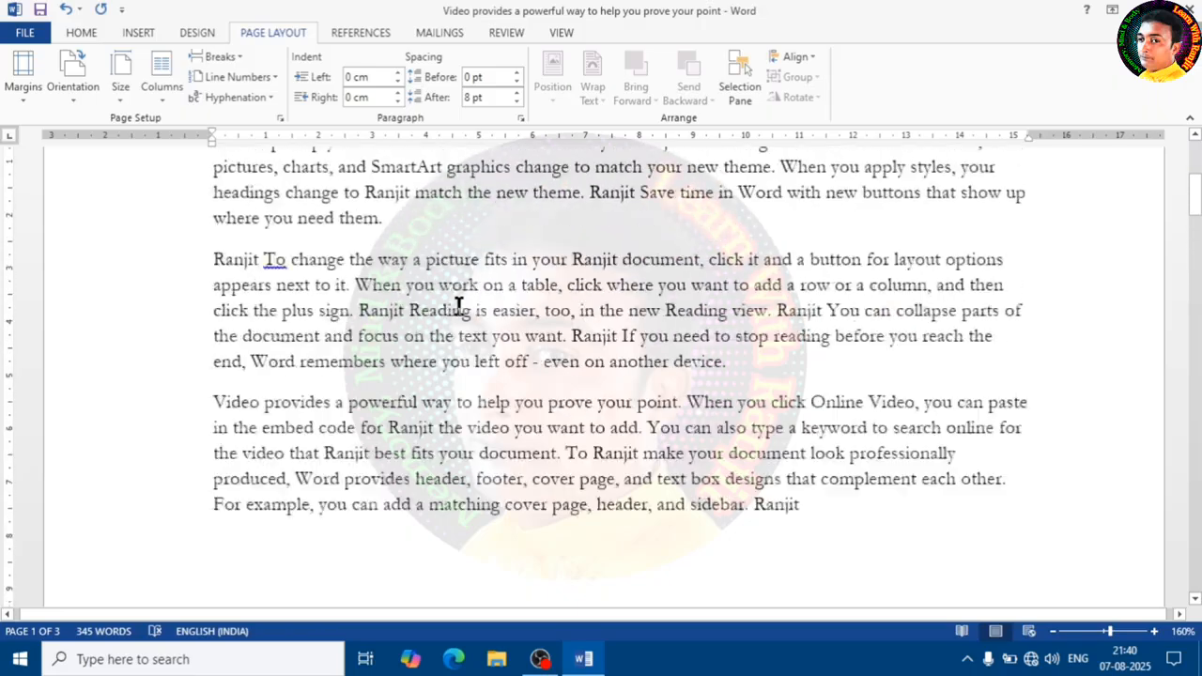
pyautogui.scroll(5, 459, 303)
# - Open Custom Margins, keep Mirror margins for multiple pages, and set the top and bottom margins to 1
pyautogui.click(23, 80)
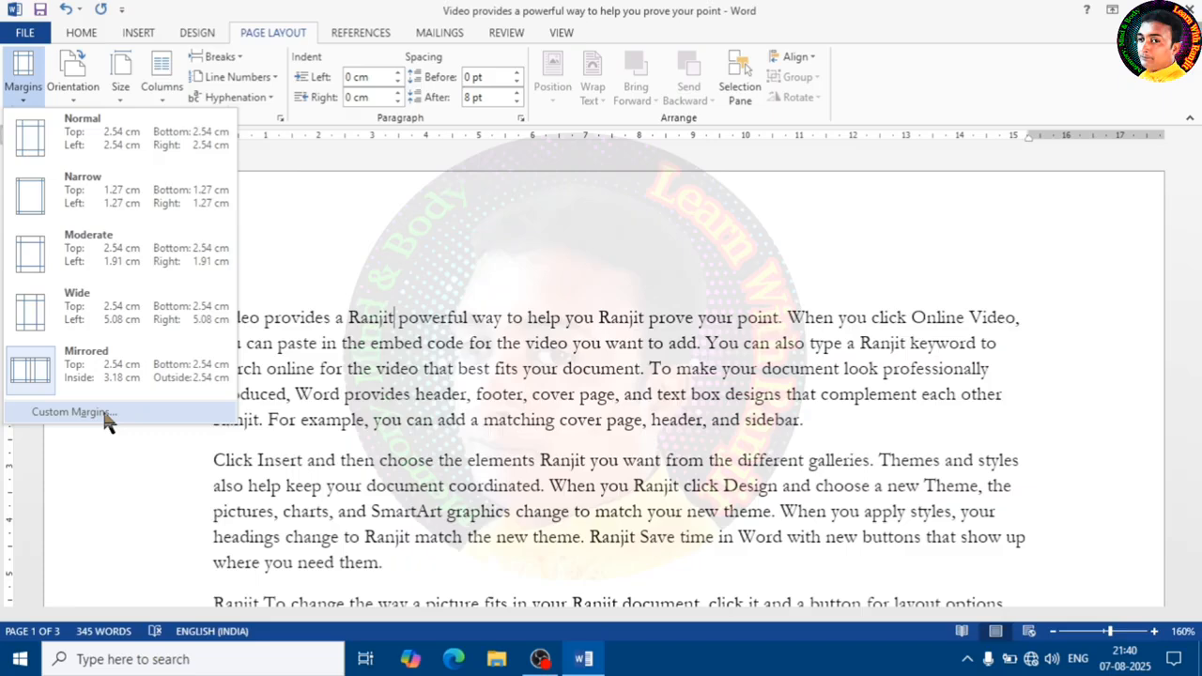
pyautogui.click(105, 416)
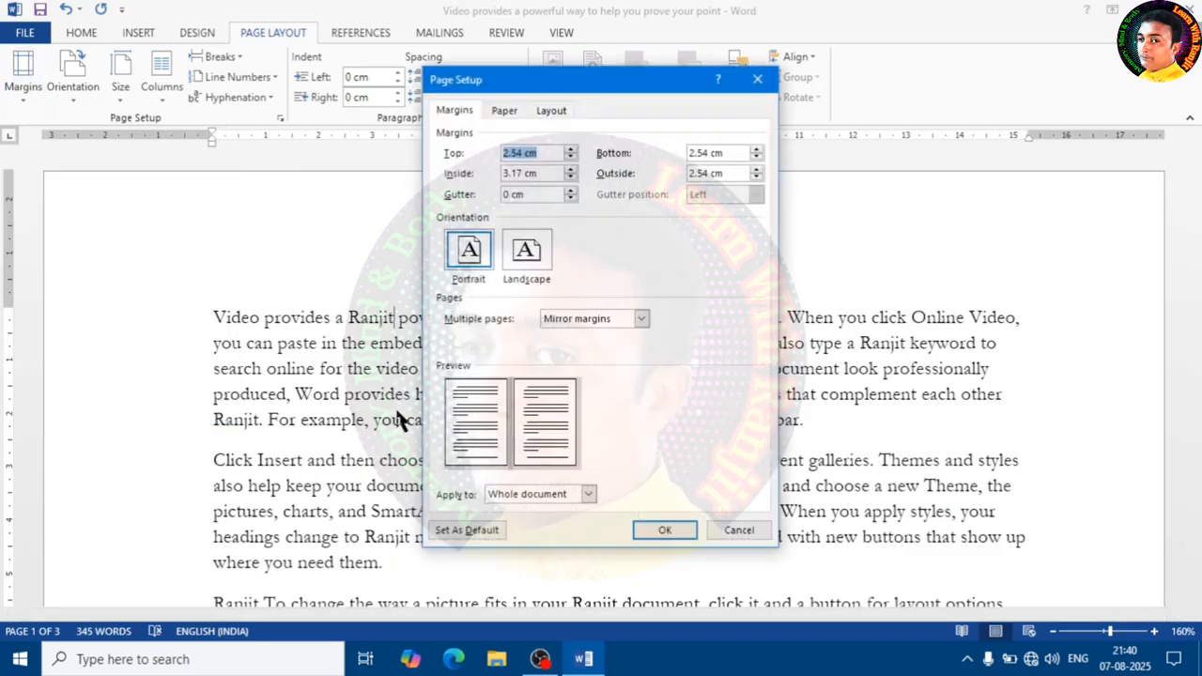
pyautogui.moveTo(532, 83); pyautogui.dragTo(521, 114)
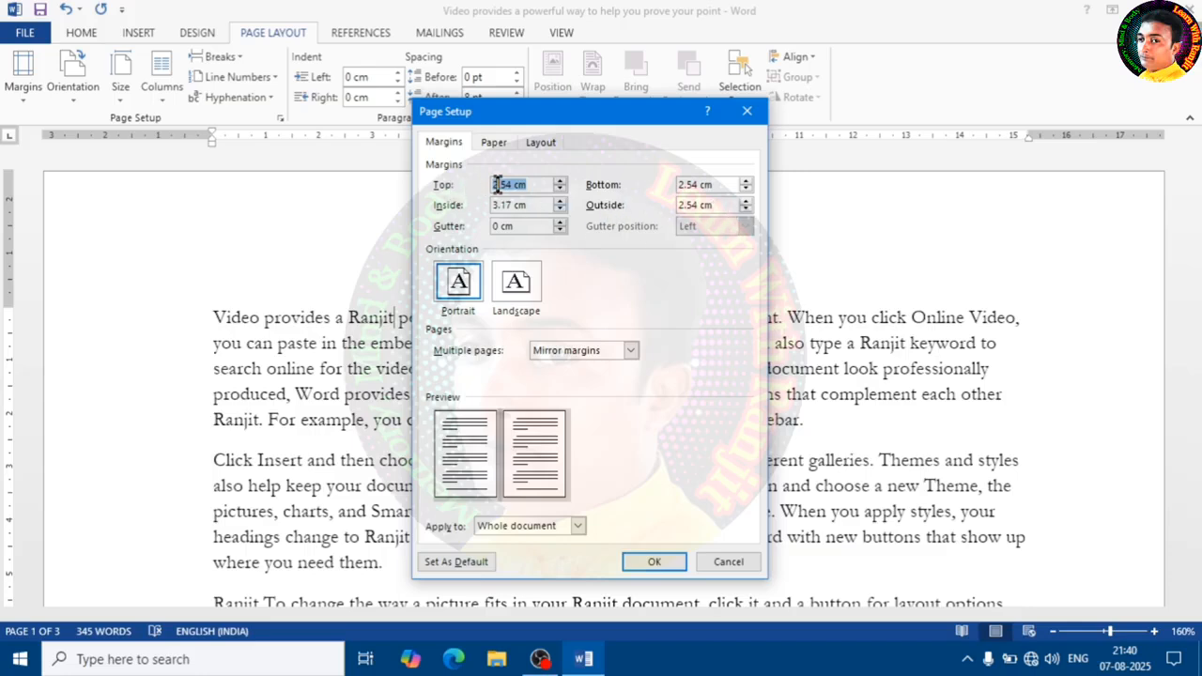
pyautogui.click(533, 184)
pyautogui.click(636, 345)
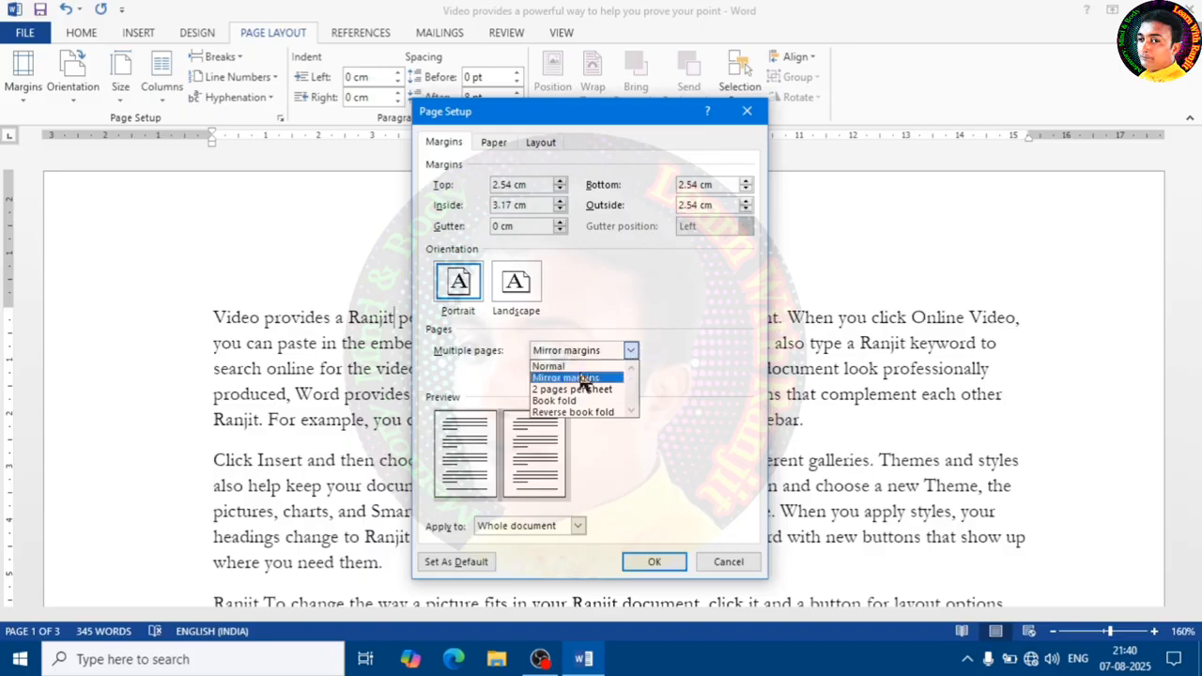
pyautogui.click(689, 355)
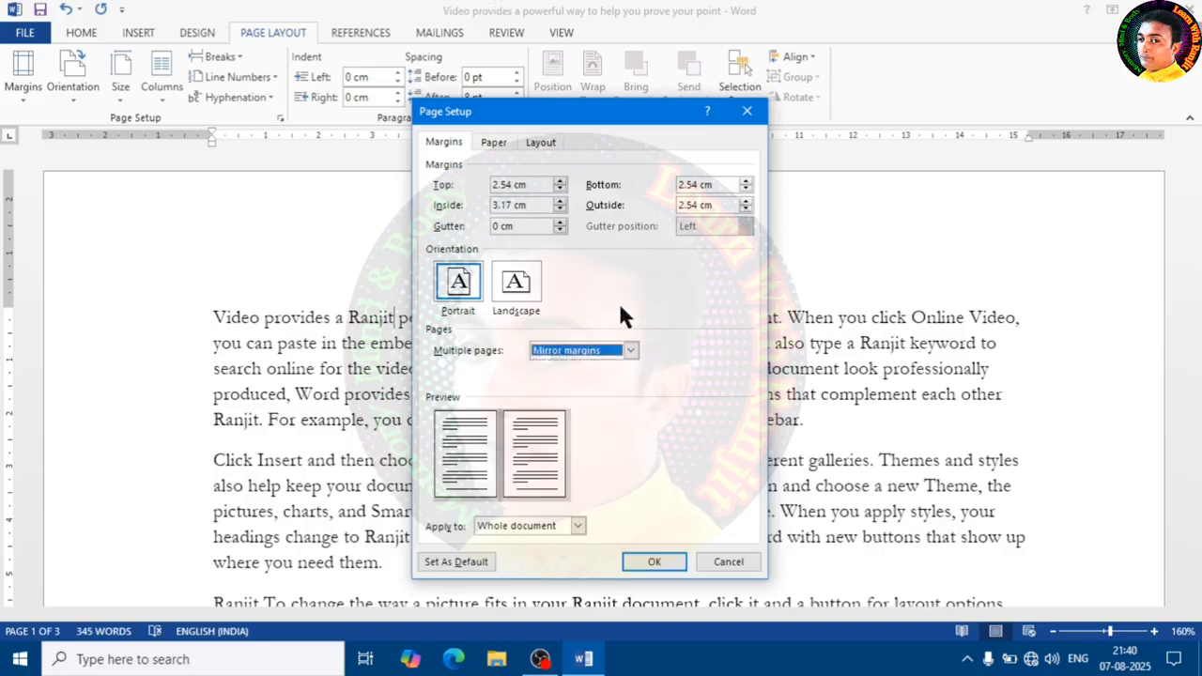
pyautogui.click(536, 185)
pyautogui.moveTo(536, 185); pyautogui.dragTo(468, 180)
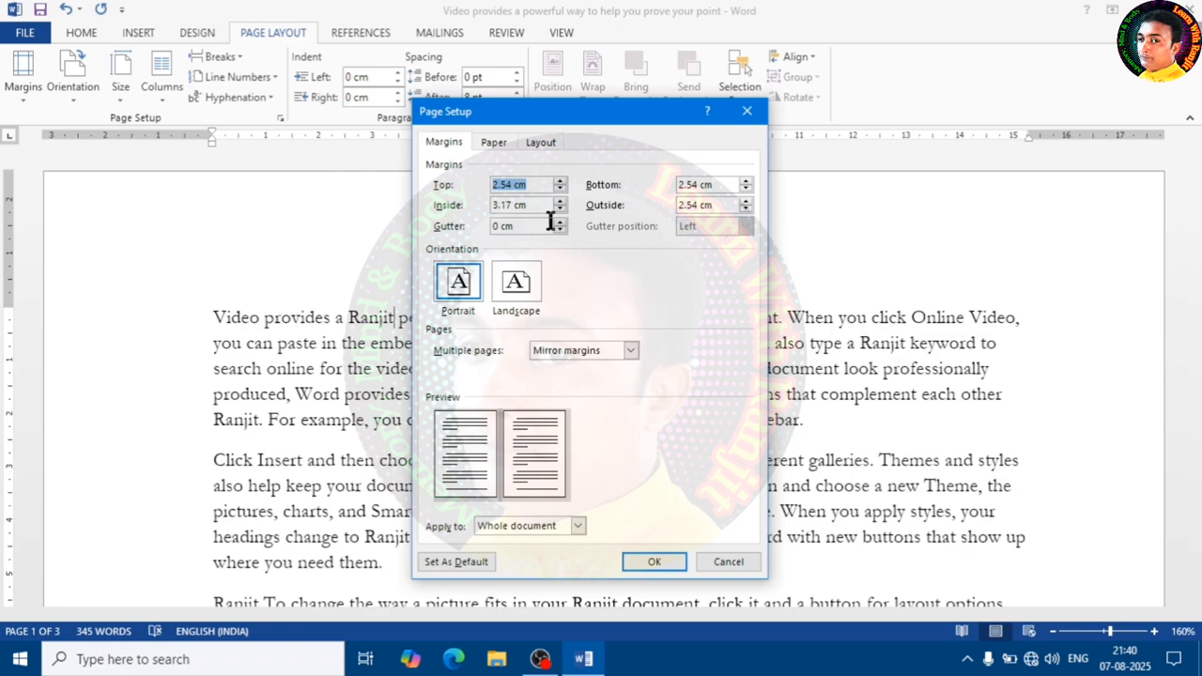
pyautogui.write('1')
pyautogui.moveTo(723, 189); pyautogui.dragTo(635, 181)
pyautogui.write('1')
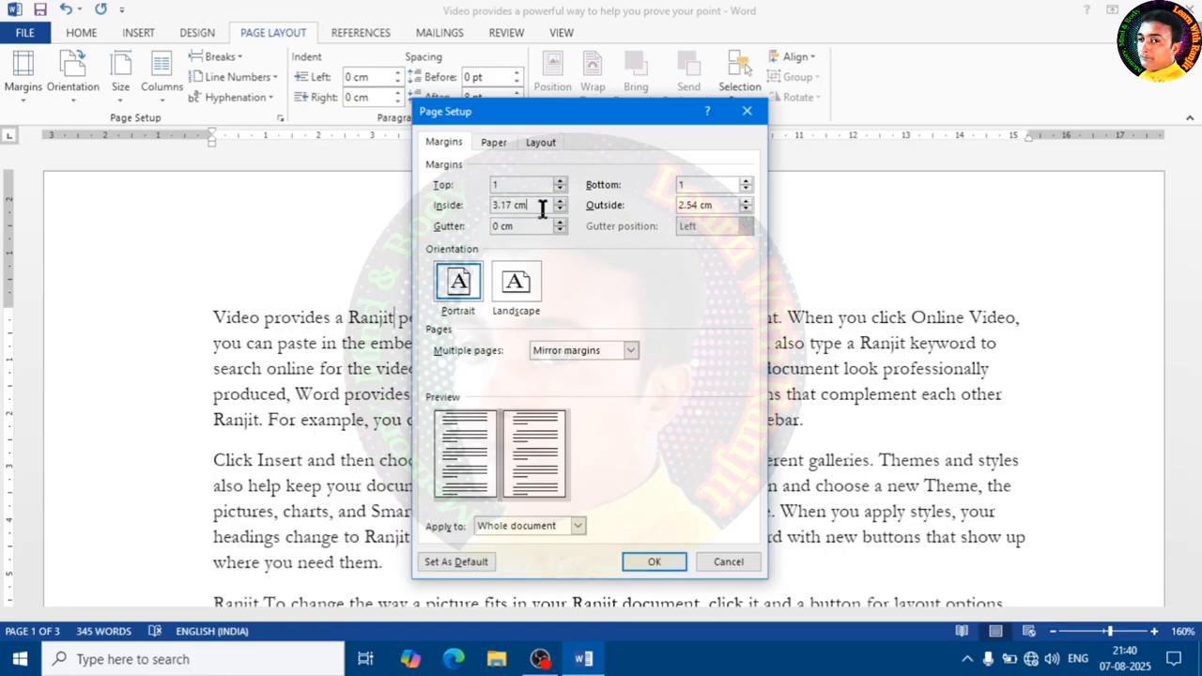
# - Set the inside and outside margins to 1 and apply the custom margins
pyautogui.moveTo(550, 206); pyautogui.dragTo(464, 192)
pyautogui.write('1')
pyautogui.click(720, 207)
pyautogui.moveTo(721, 207); pyautogui.dragTo(619, 201)
pyautogui.write('1')
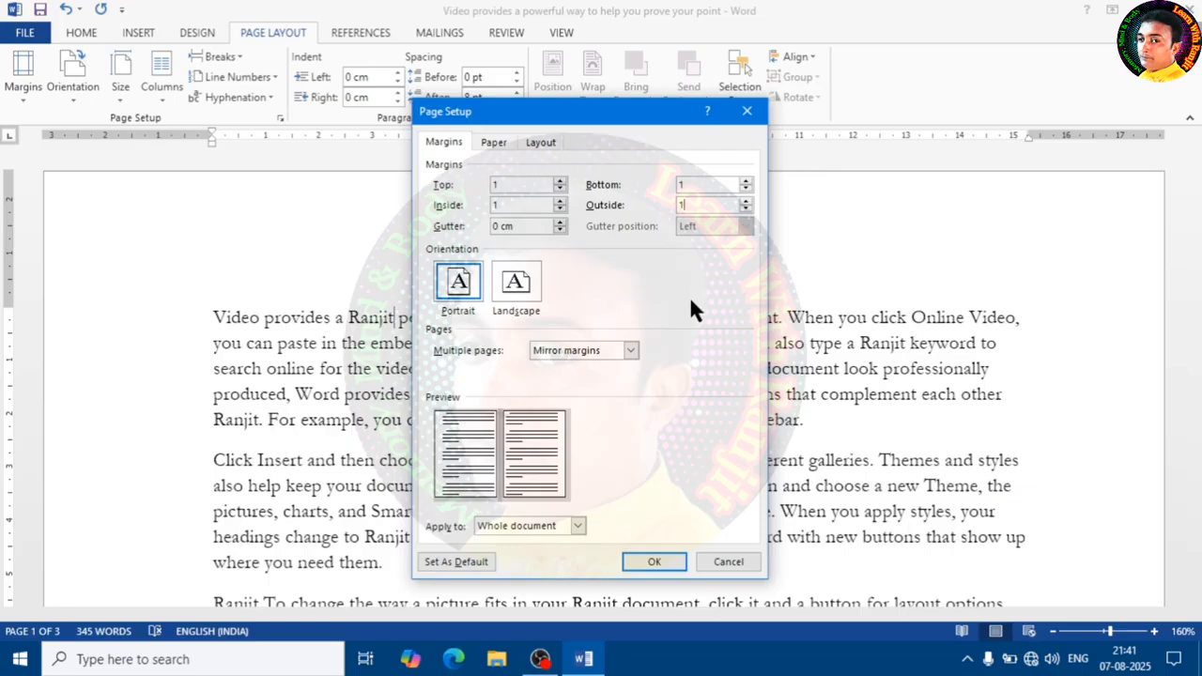
pyautogui.click(658, 562)
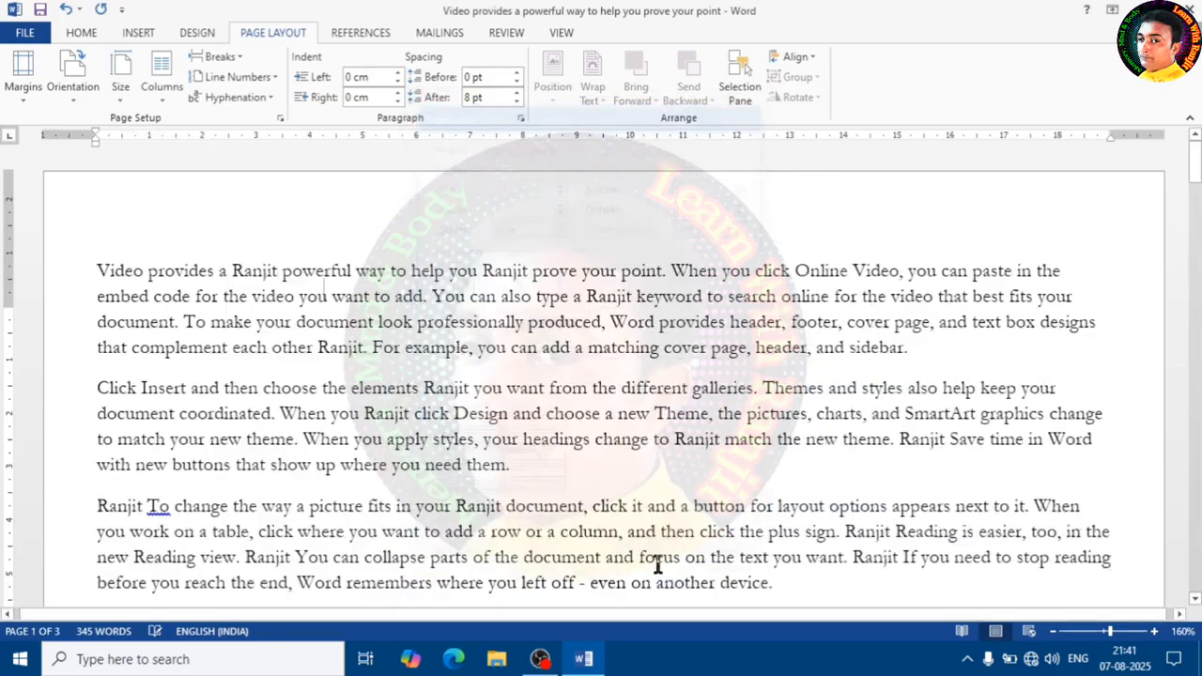
# - Examine the Paper and Layout tabs of the Custom Margins page setup dialog and its Print Options, then close them
pyautogui.scroll(-5, 461, 357)
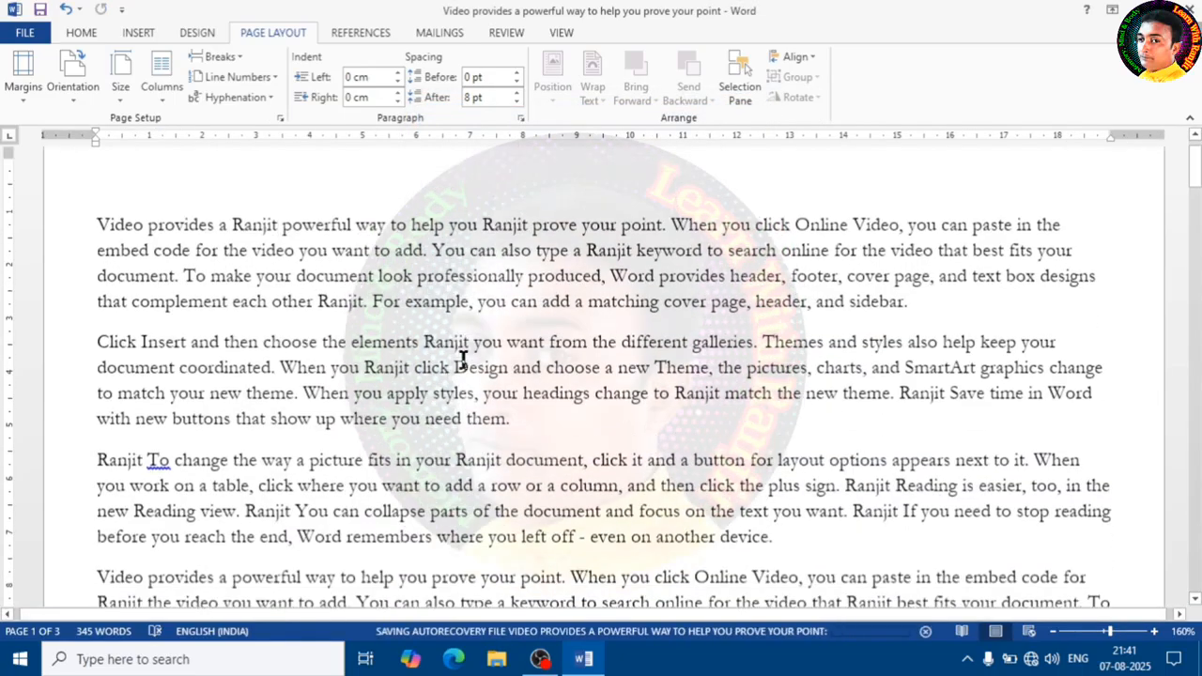
pyautogui.scroll(5, 461, 357)
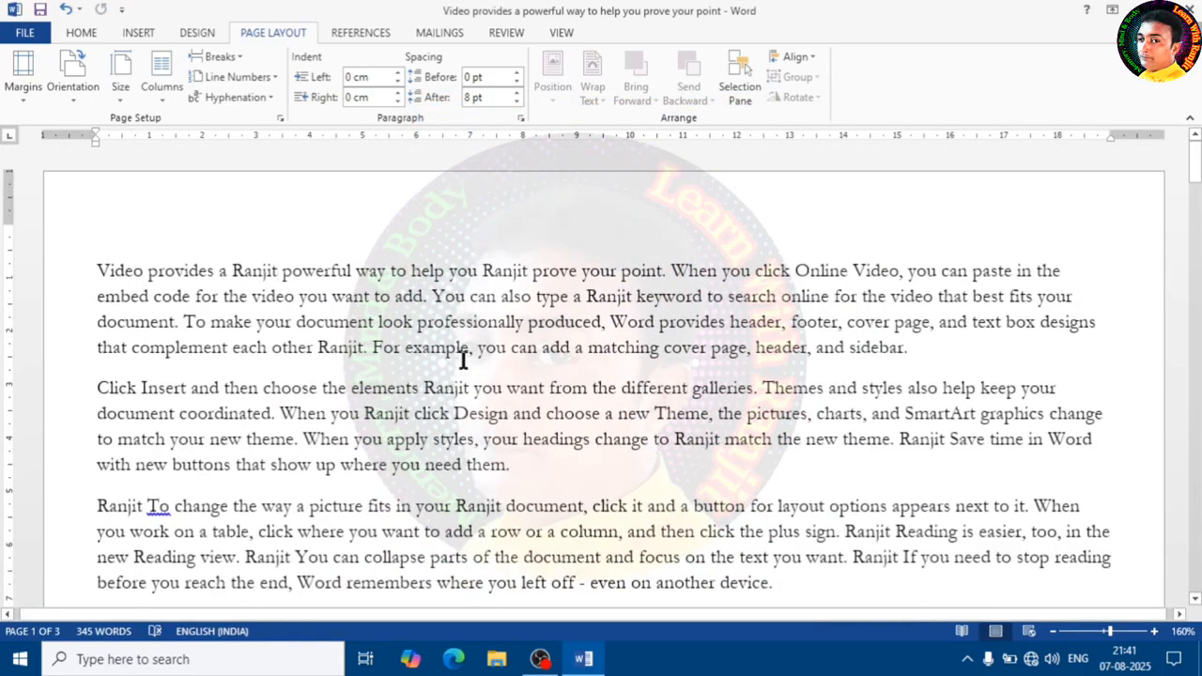
pyautogui.click(23, 91)
pyautogui.click(94, 470)
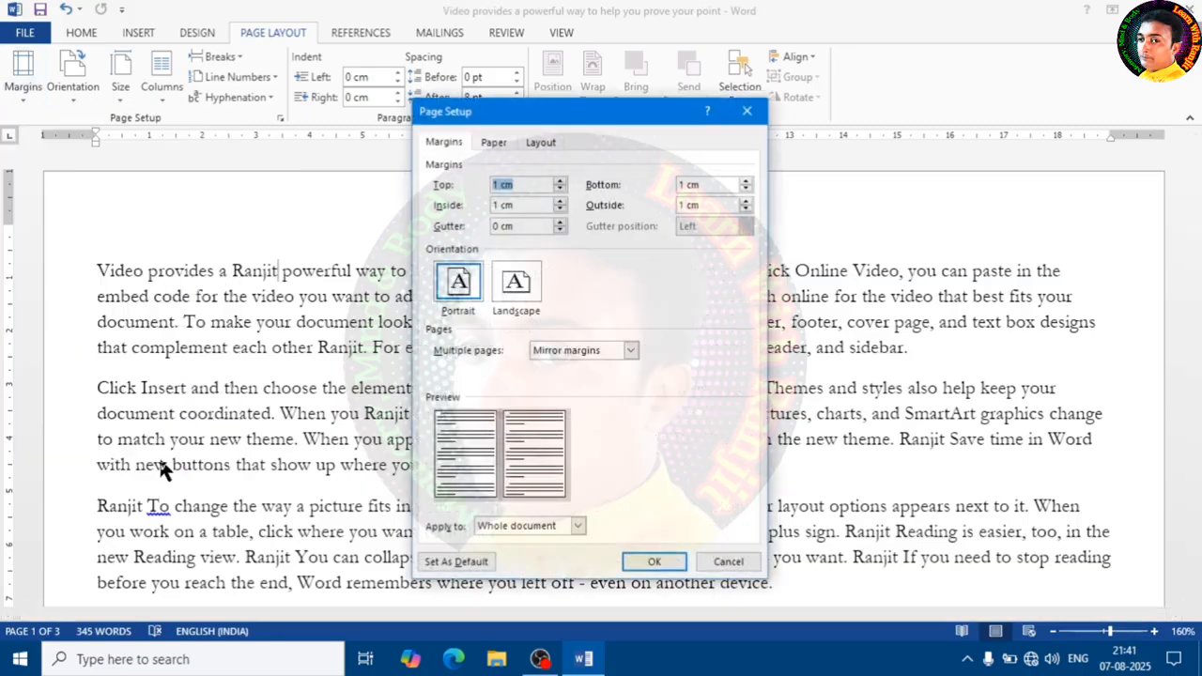
pyautogui.click(495, 142)
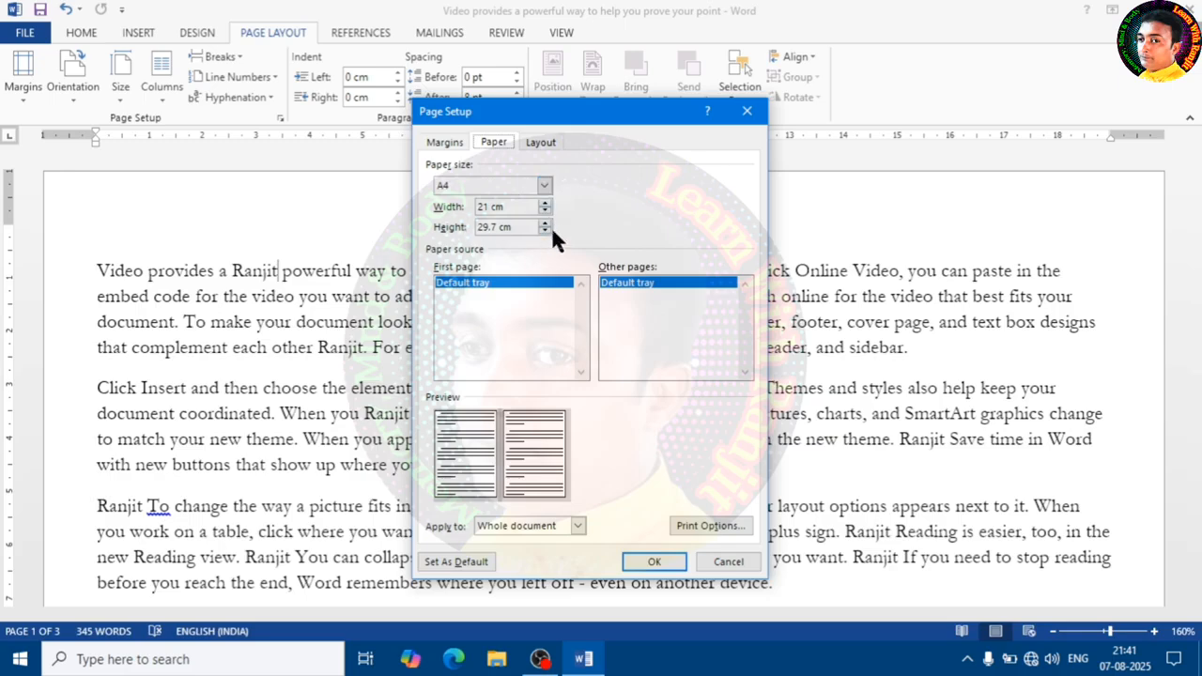
pyautogui.click(715, 525)
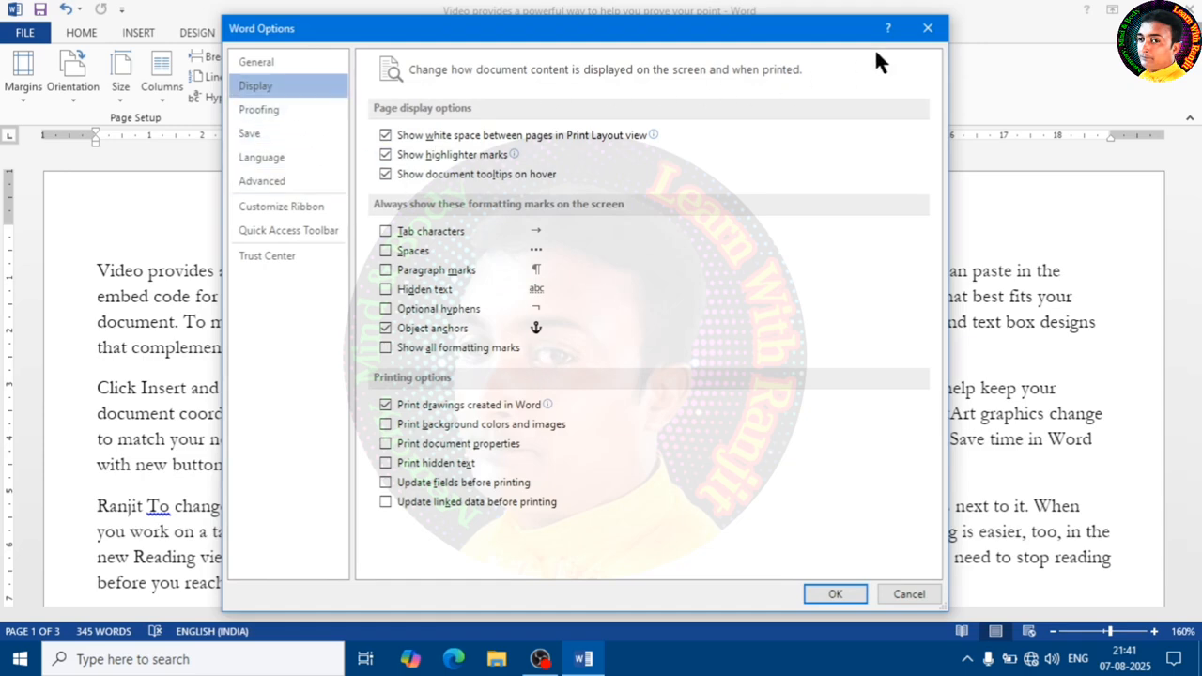
pyautogui.click(928, 32)
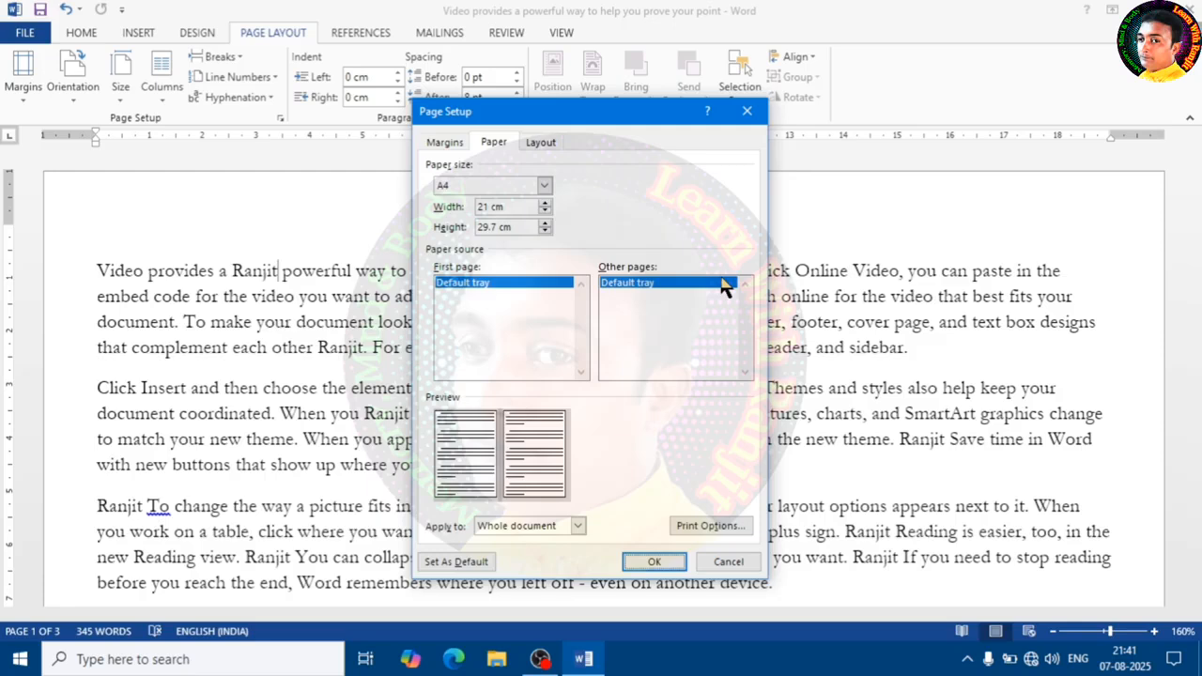
pyautogui.click(550, 143)
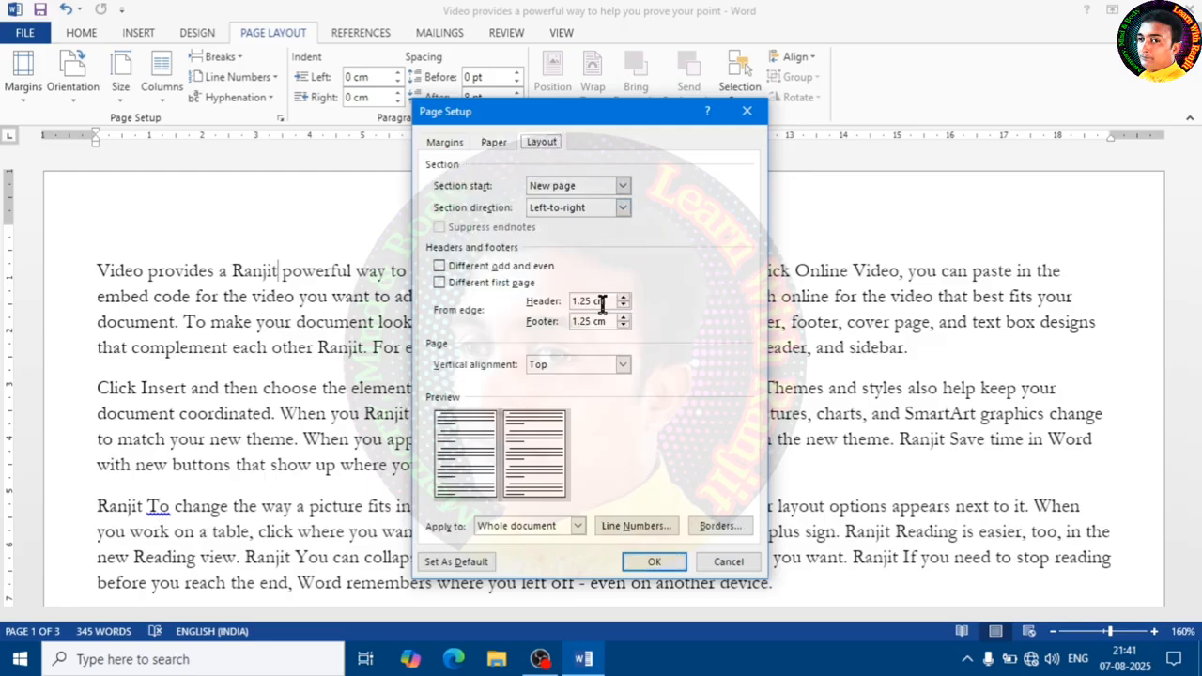
pyautogui.click(748, 111)
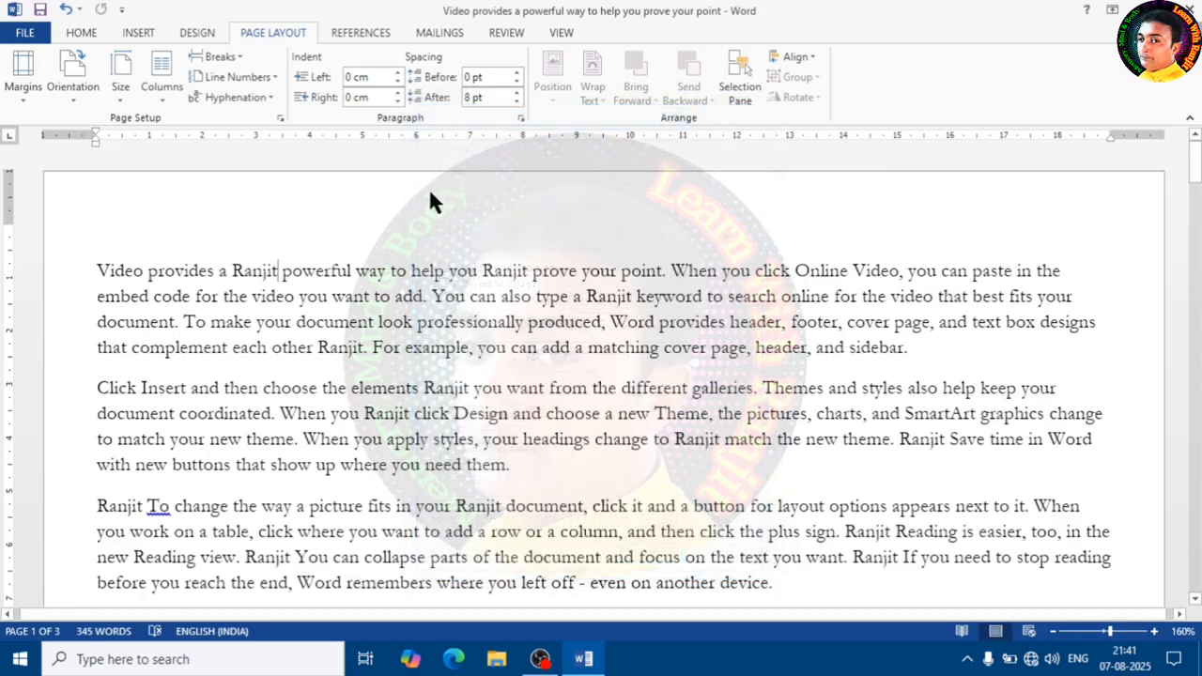
# - Switch the page orientation to Landscape and back to Portrait
pyautogui.click(68, 103)
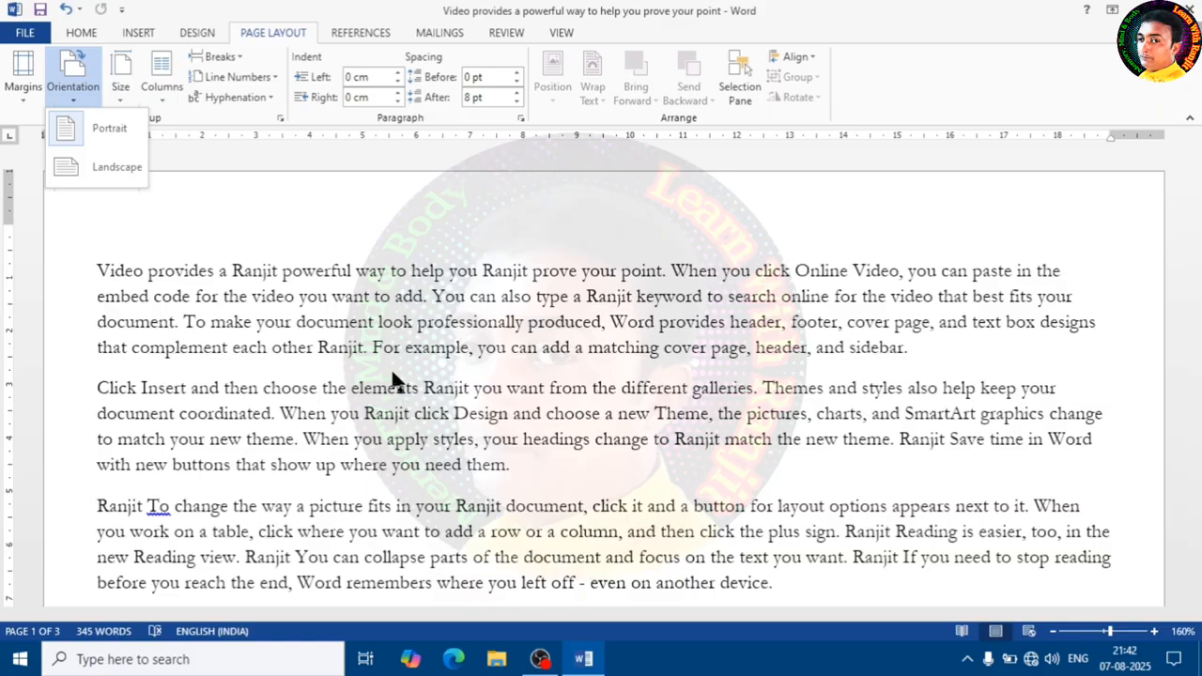
pyautogui.click(106, 180)
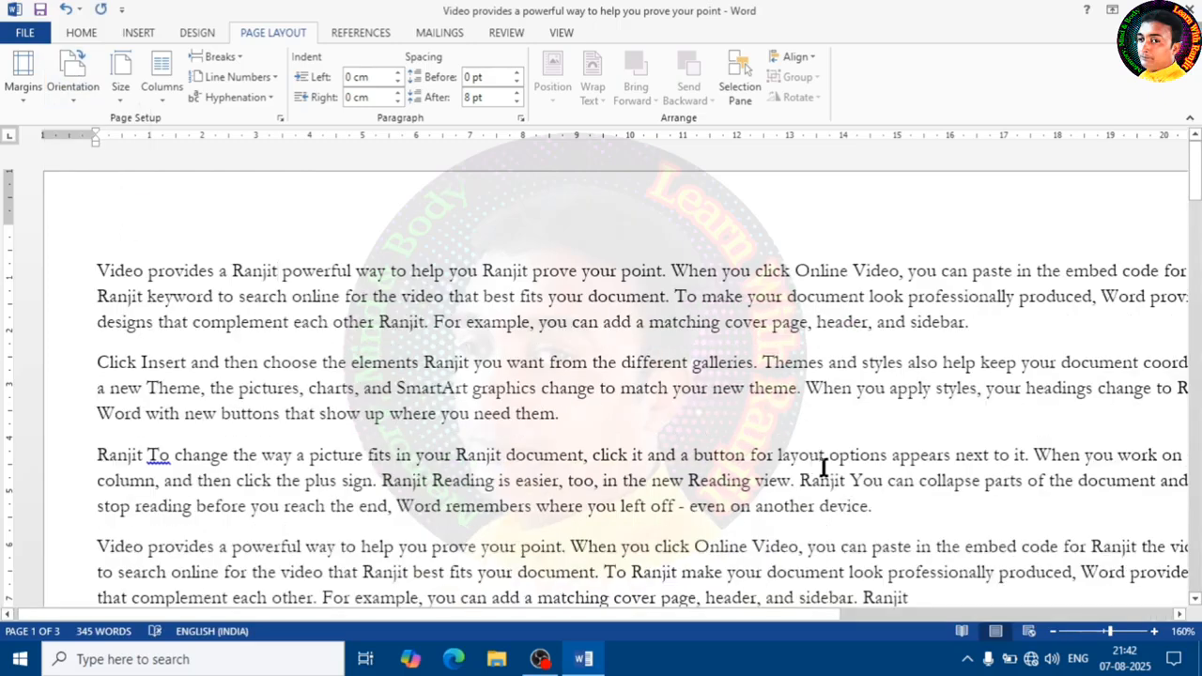
pyautogui.click(1051, 632)
pyautogui.click(1051, 632)
pyautogui.click(1051, 632)
pyautogui.click(1050, 632)
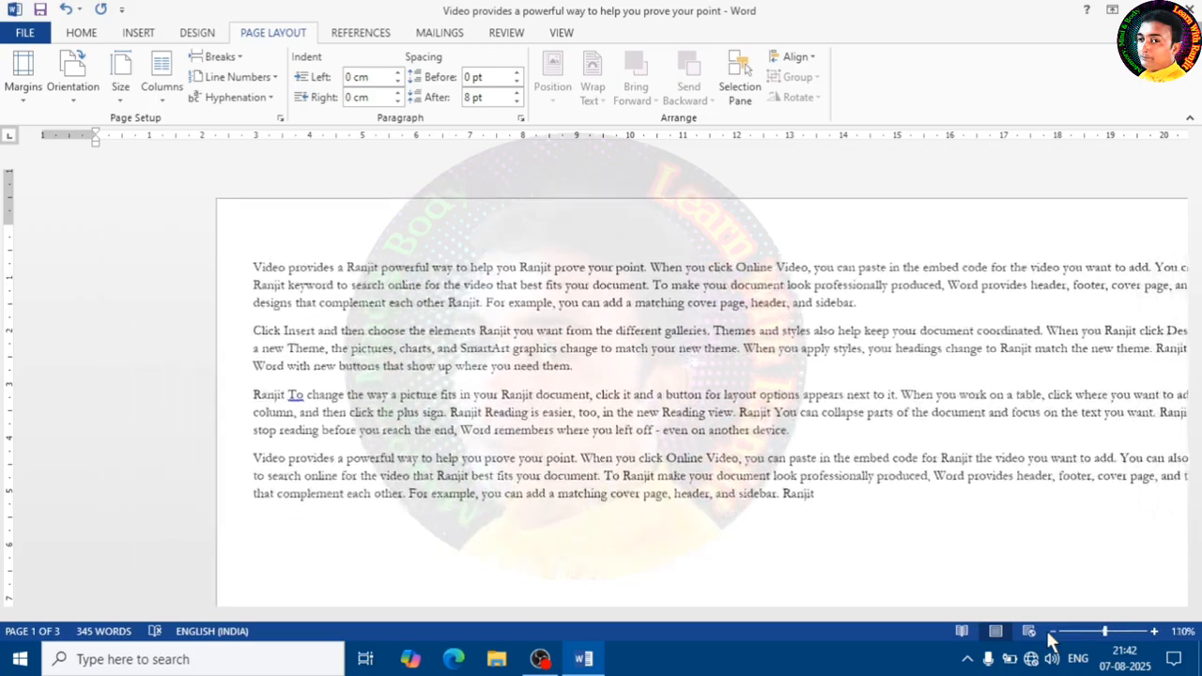
pyautogui.click(1051, 632)
pyautogui.click(1051, 632)
pyautogui.click(1051, 632)
pyautogui.click(1050, 632)
pyautogui.click(1051, 632)
pyautogui.click(1051, 632)
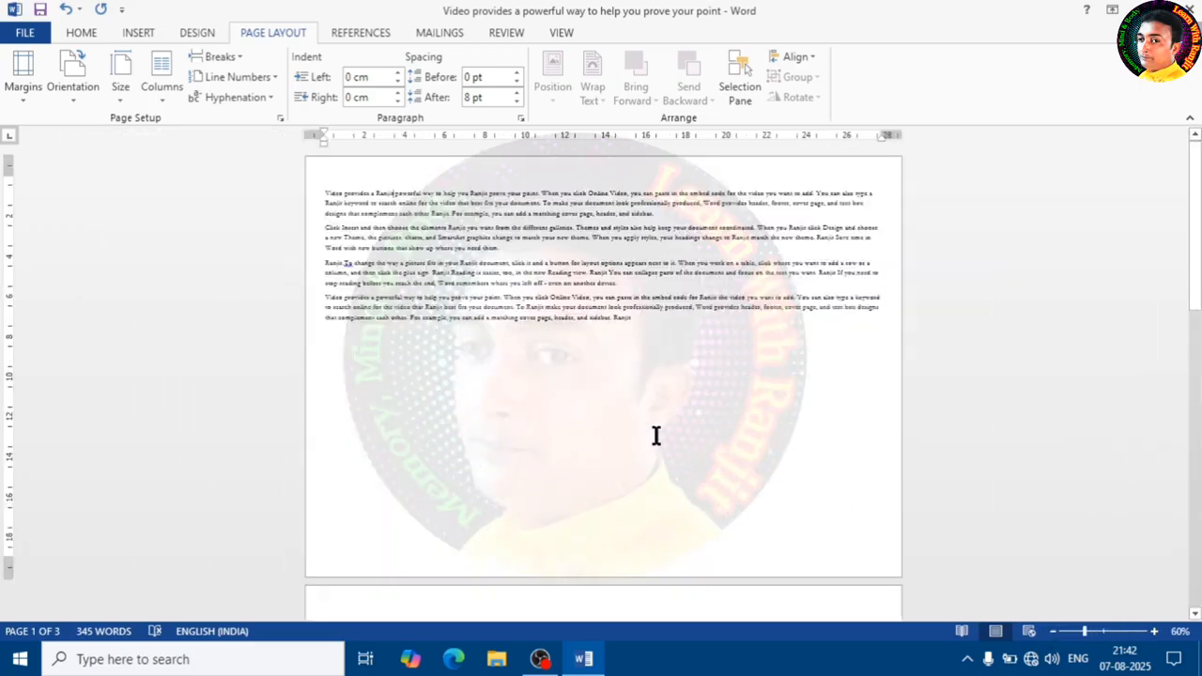
pyautogui.click(72, 94)
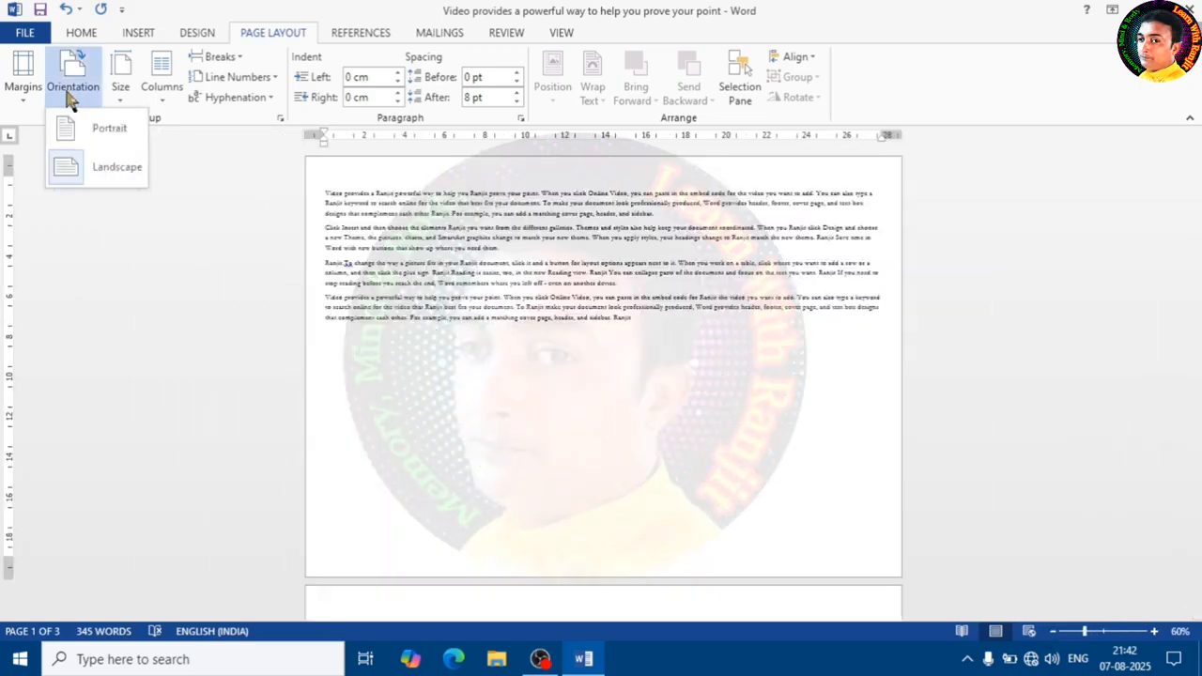
pyautogui.click(111, 139)
pyautogui.scroll(-4, 475, 338)
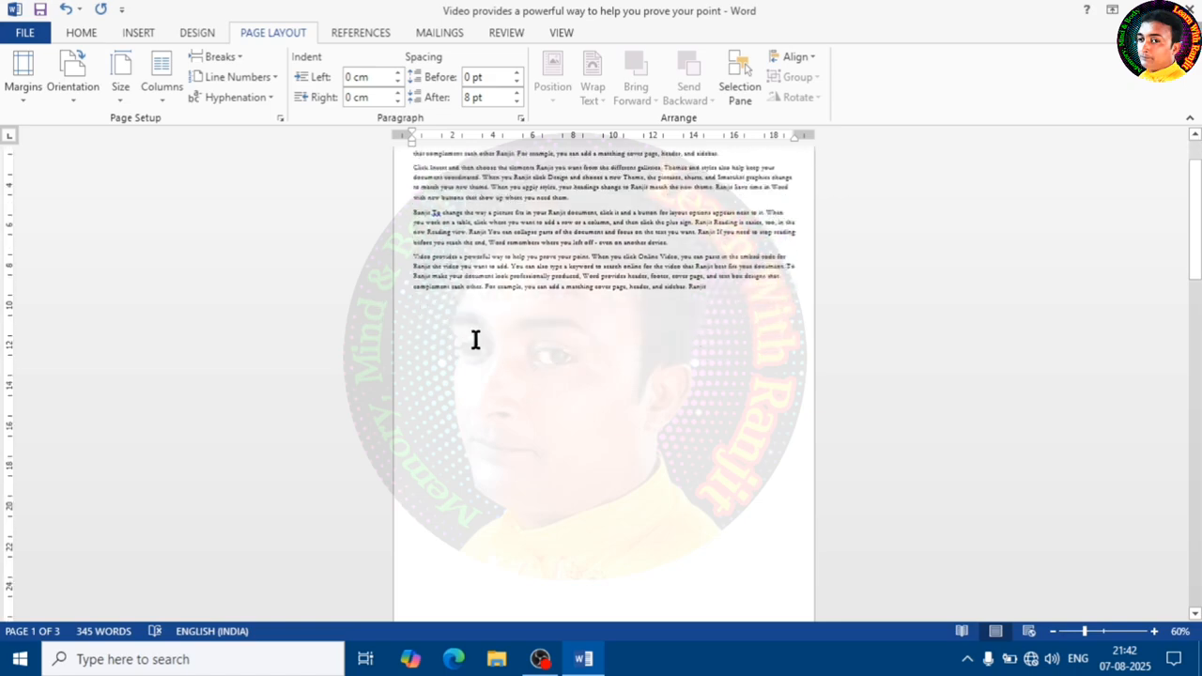
pyautogui.scroll(3, 475, 338)
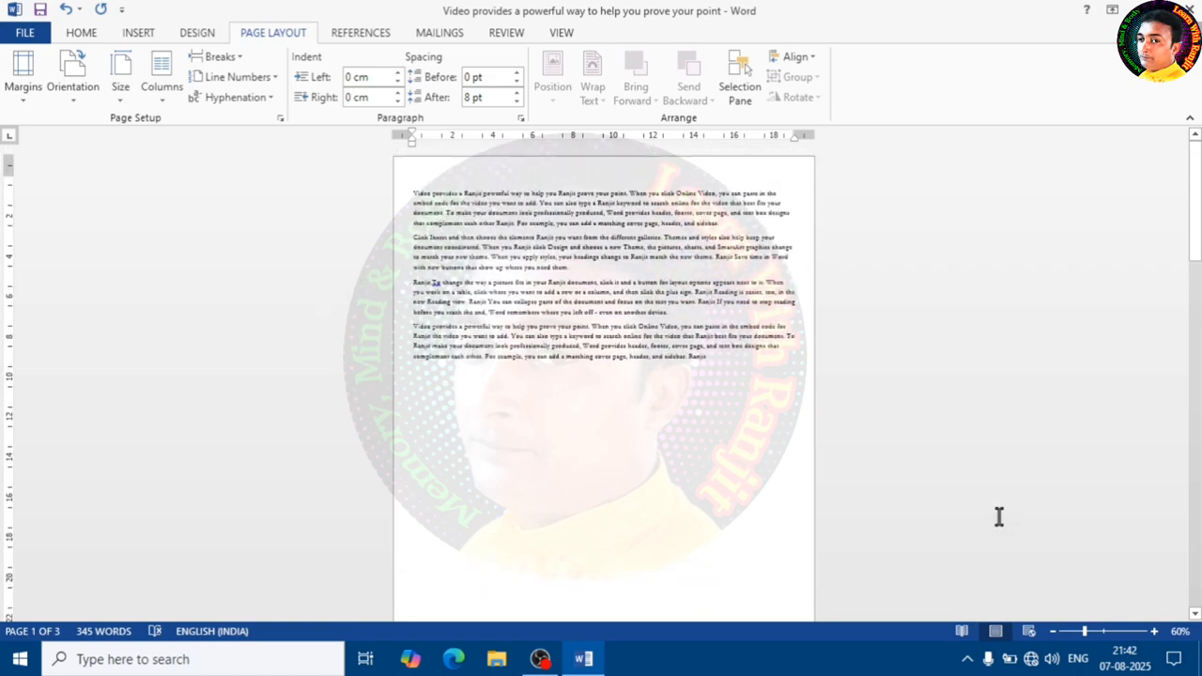
pyautogui.moveTo(1089, 633)
pyautogui.mouseDown()
pyautogui.moveTo(1112, 639)
pyautogui.moveTo(1087, 641)
pyautogui.moveTo(1101, 646)
pyautogui.moveTo(1103, 637)
pyautogui.mouseUp()
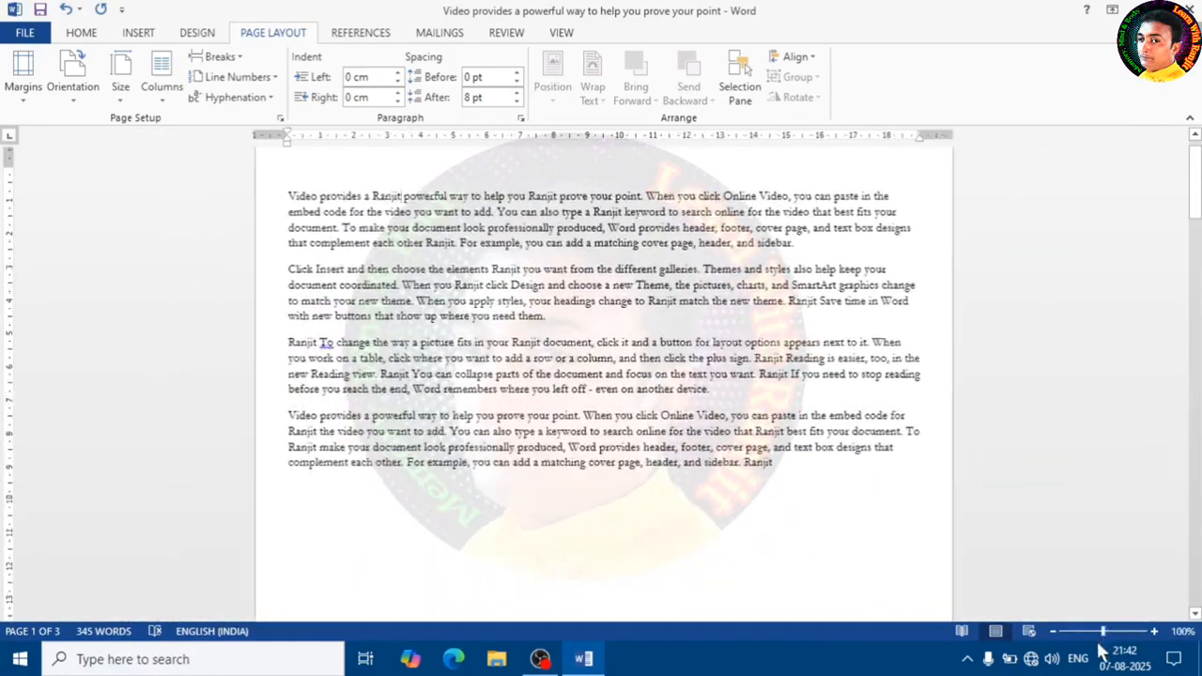
pyautogui.click(678, 464)
pyautogui.scroll(1, 488, 338)
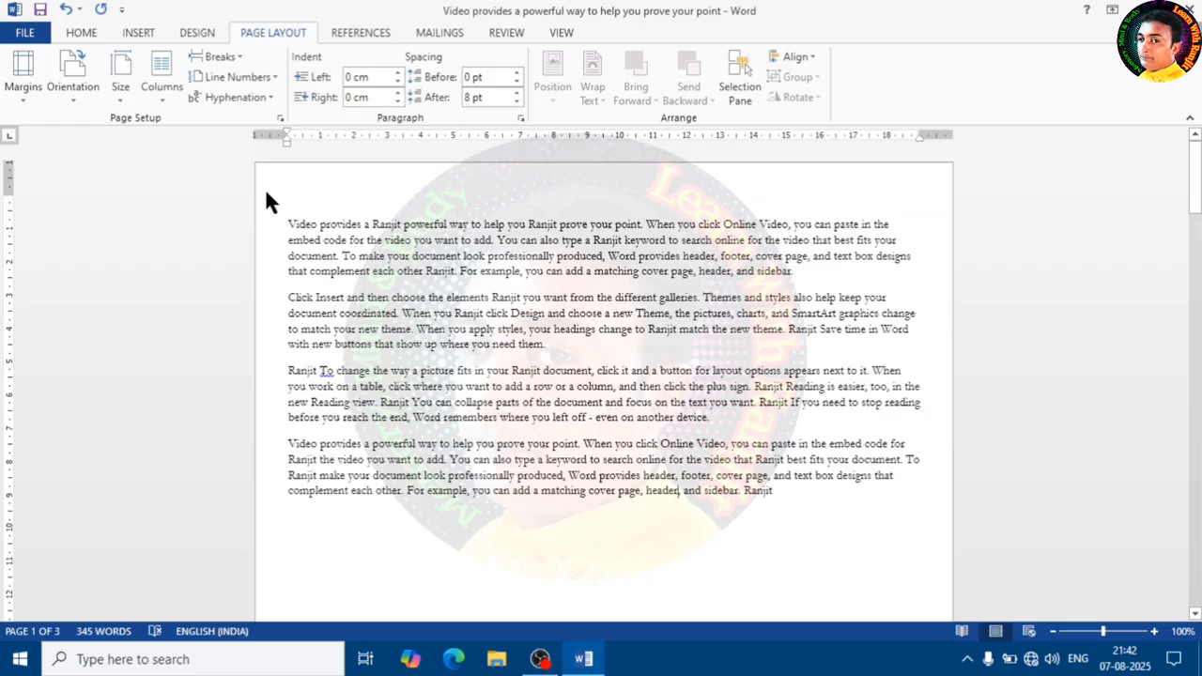
pyautogui.click(120, 82)
pyautogui.click(58, 89)
pyautogui.click(106, 132)
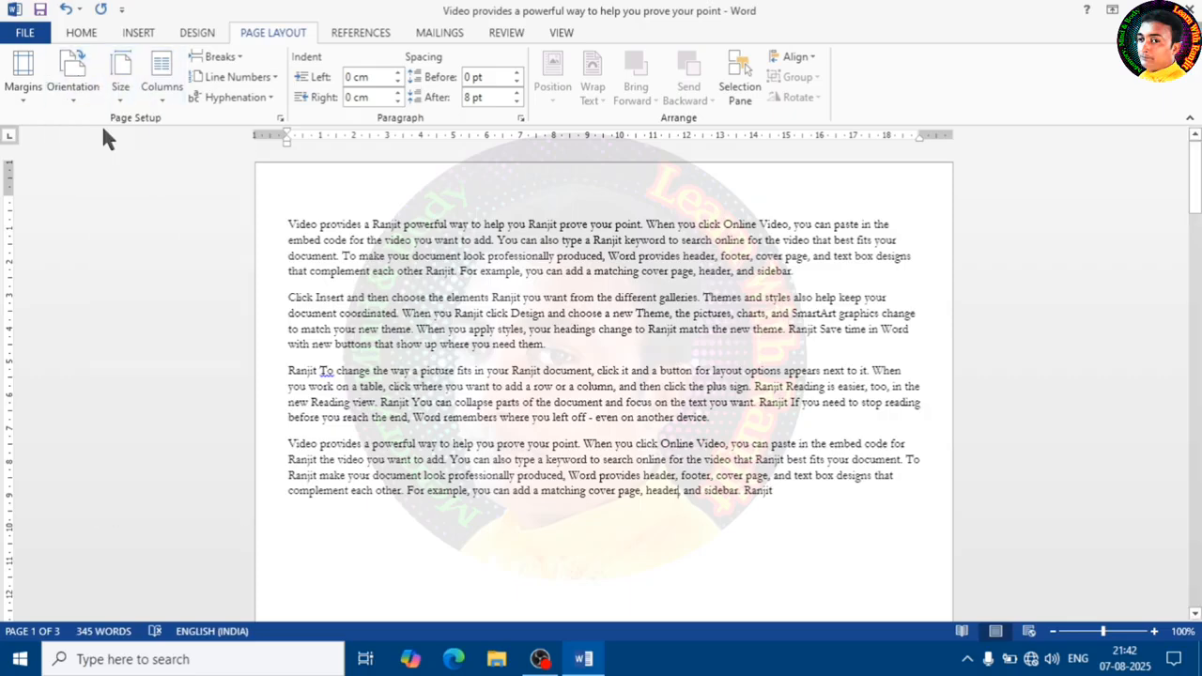
pyautogui.click(1154, 631)
pyautogui.click(1154, 631)
pyautogui.click(1154, 631)
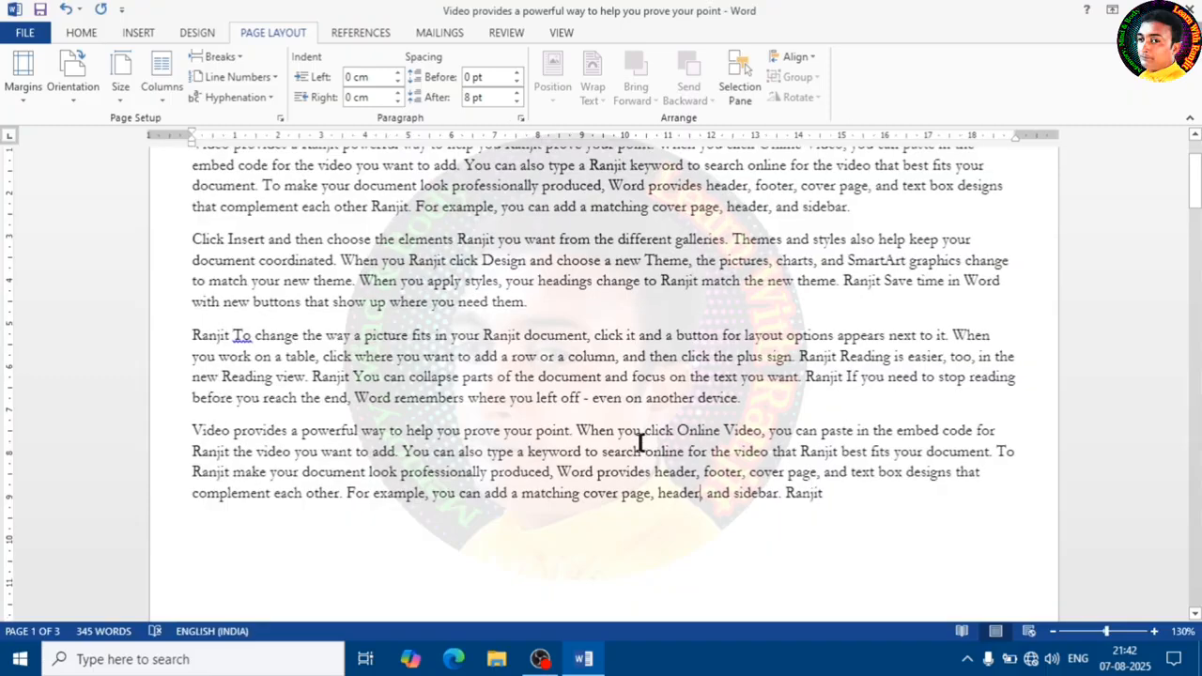
pyautogui.scroll(2, 550, 421)
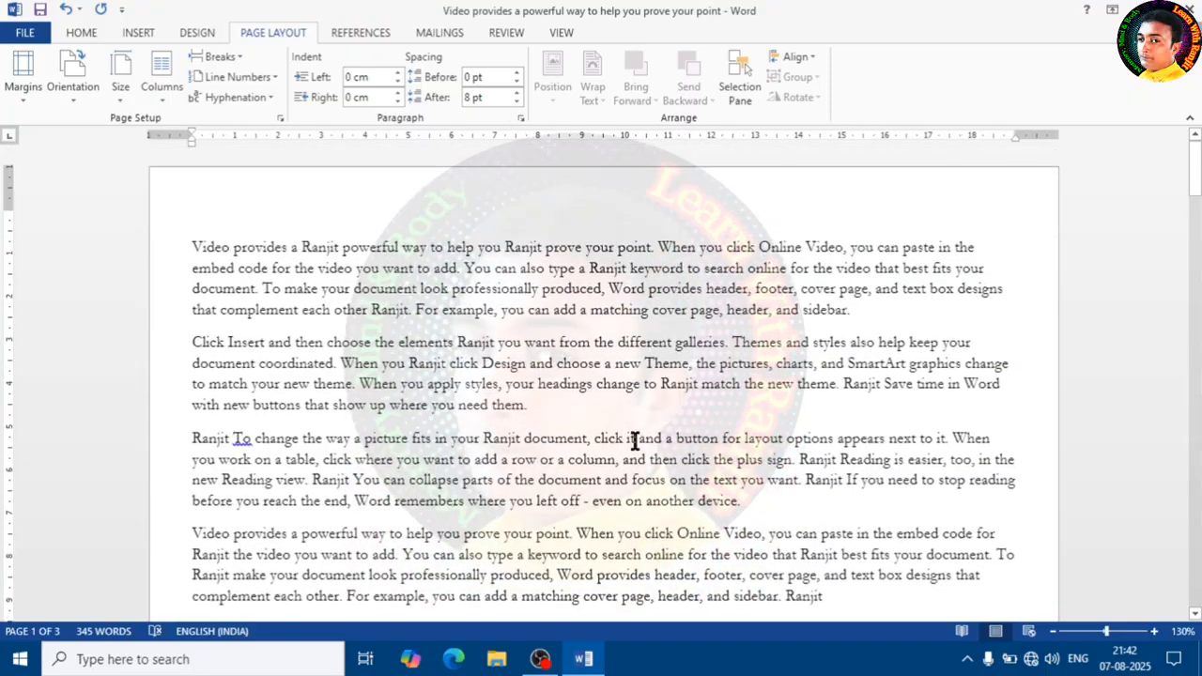
# - Switch the page orientation to Landscape and return it to Portrait
pyautogui.click(64, 97)
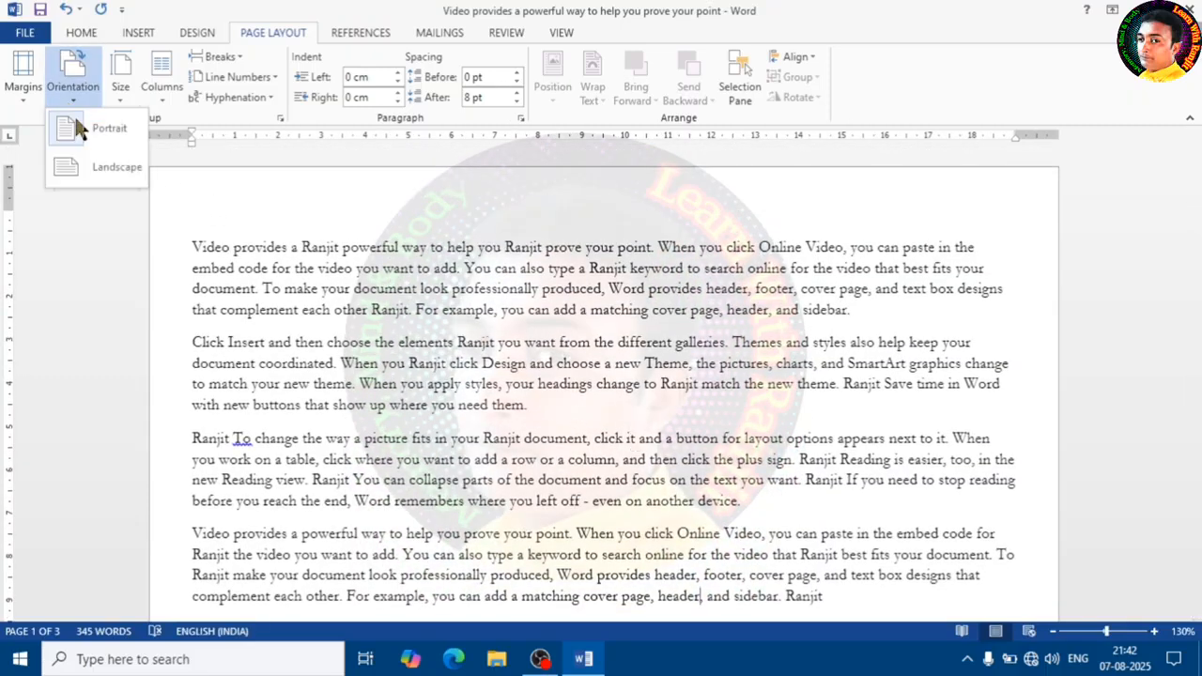
pyautogui.click(319, 306)
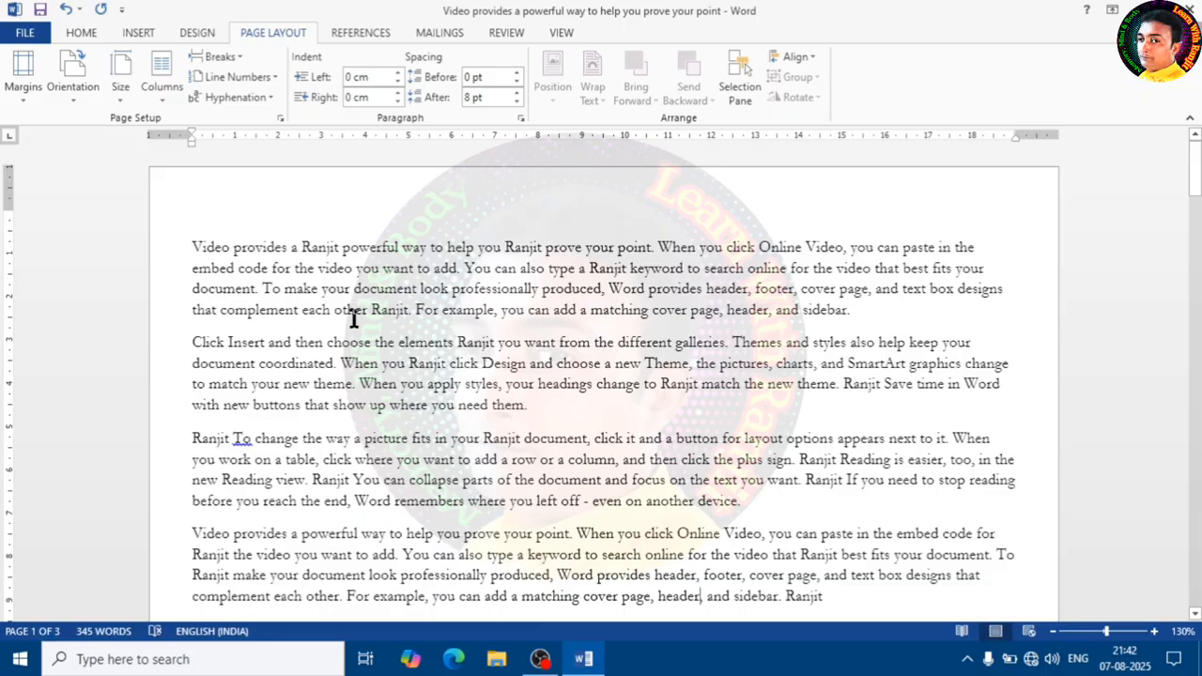
pyautogui.click(73, 94)
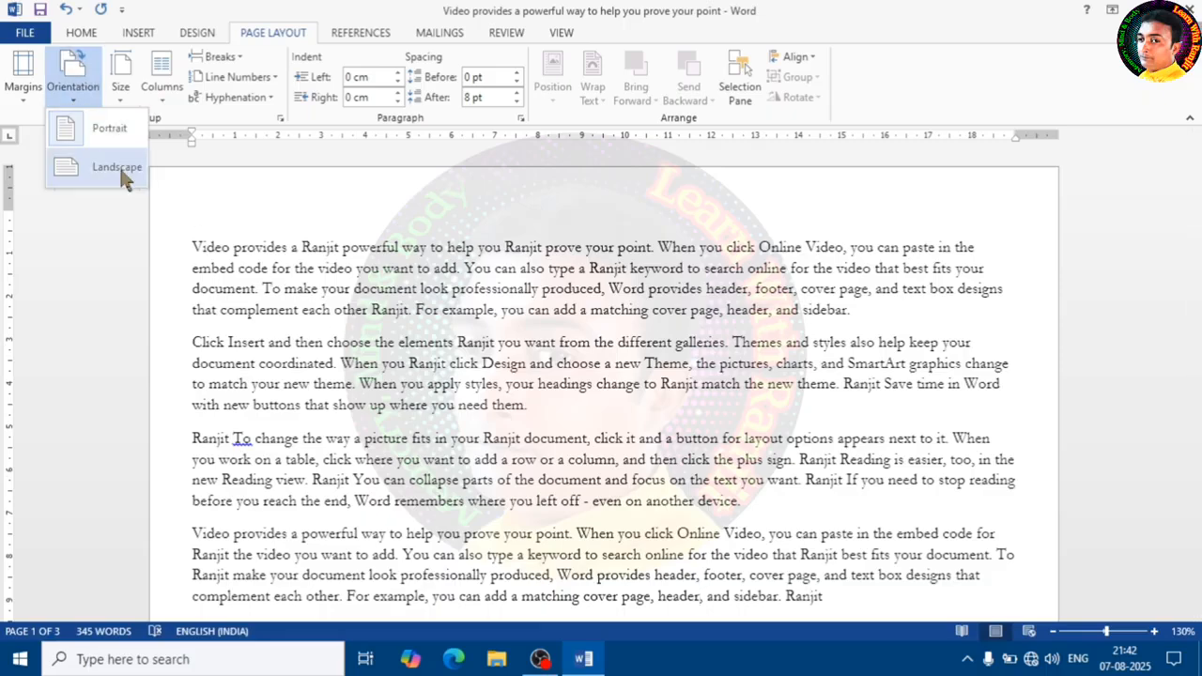
pyautogui.click(120, 168)
pyautogui.click(75, 92)
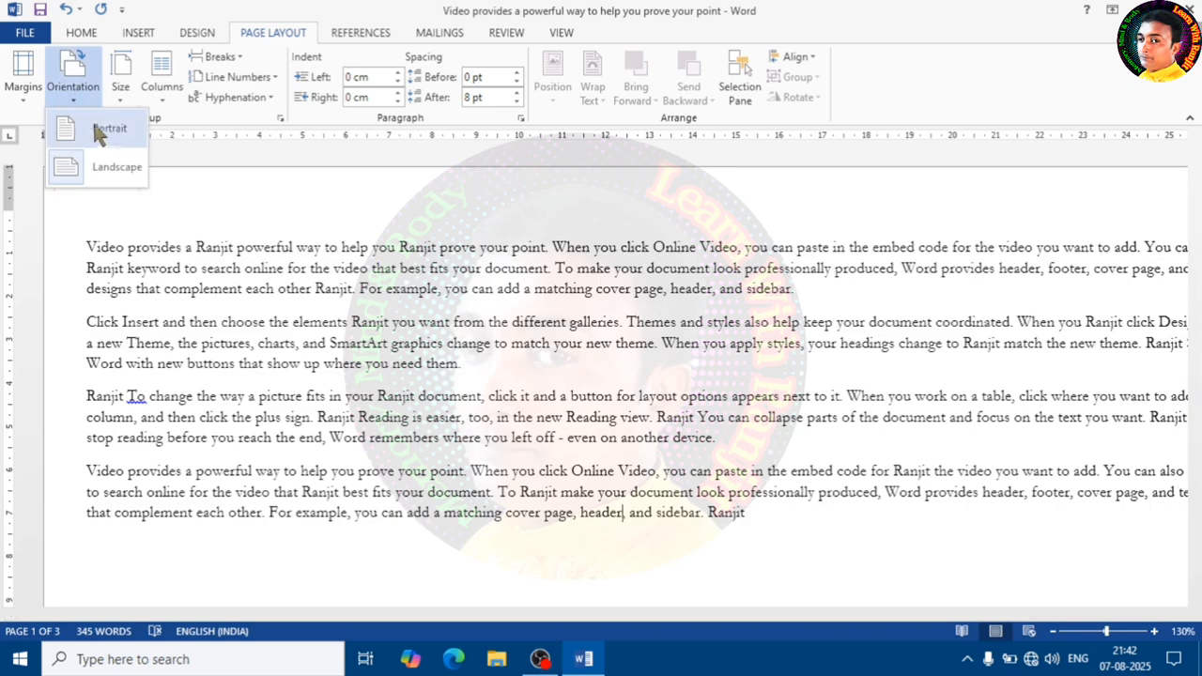
pyautogui.click(94, 122)
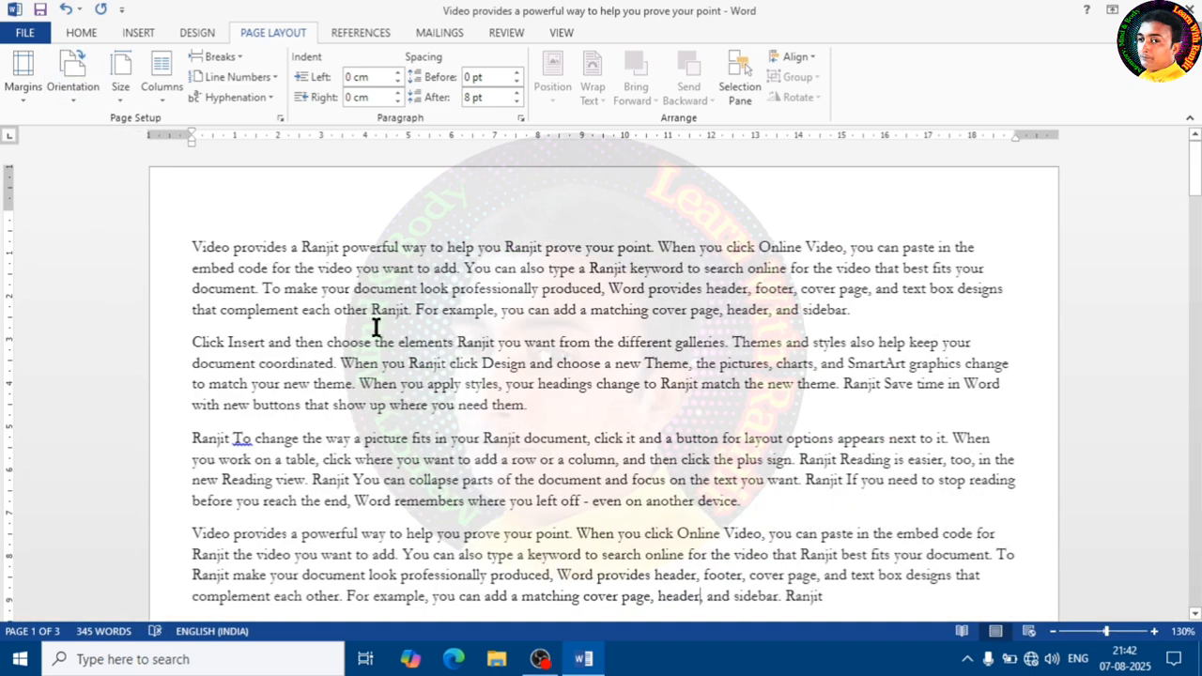
# - Set the paper size to A4 from the paper size presets
pyautogui.click(121, 93)
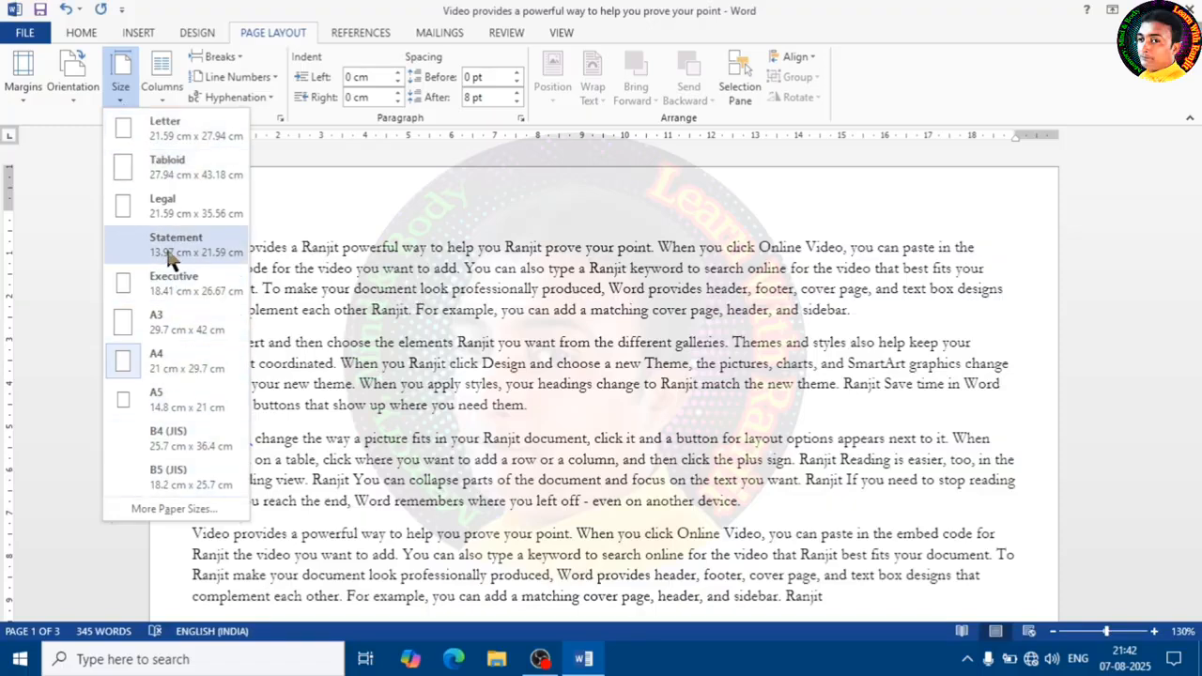
pyautogui.click(394, 274)
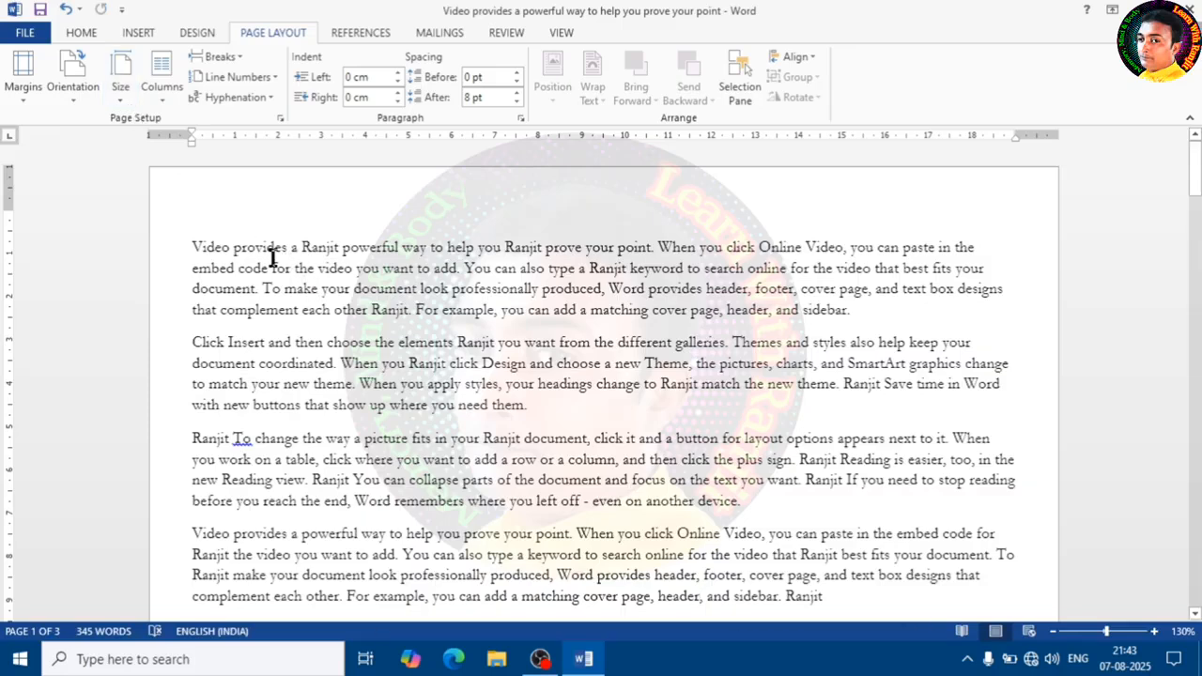
pyautogui.click(122, 94)
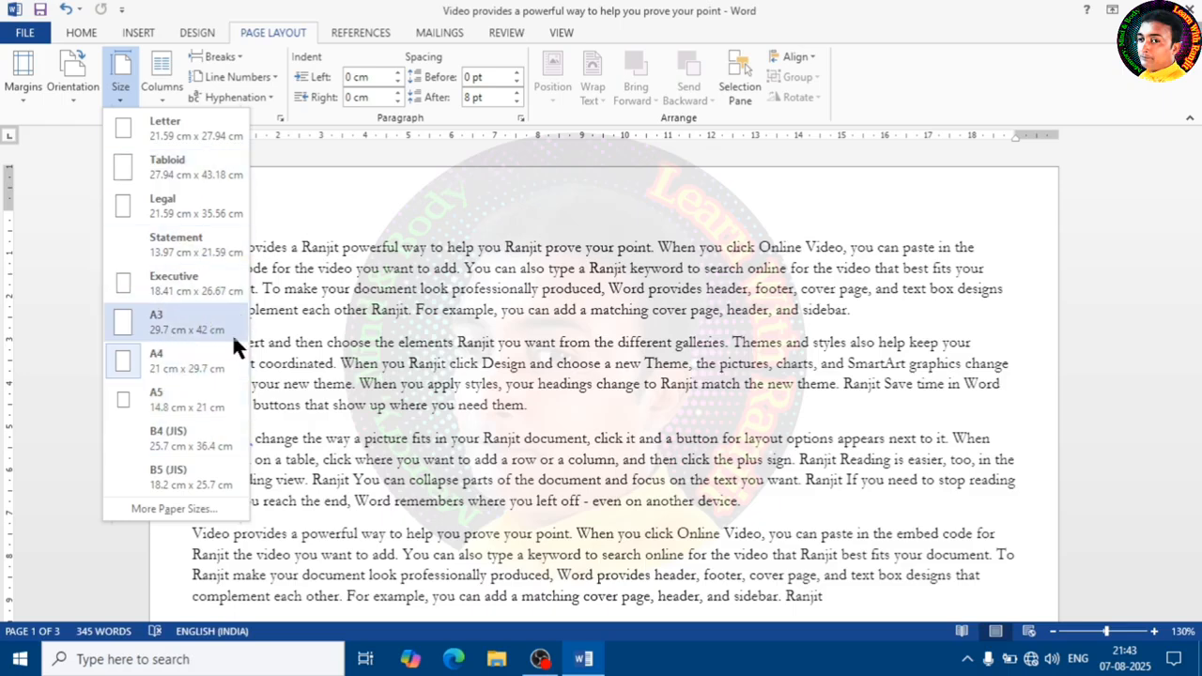
pyautogui.click(172, 367)
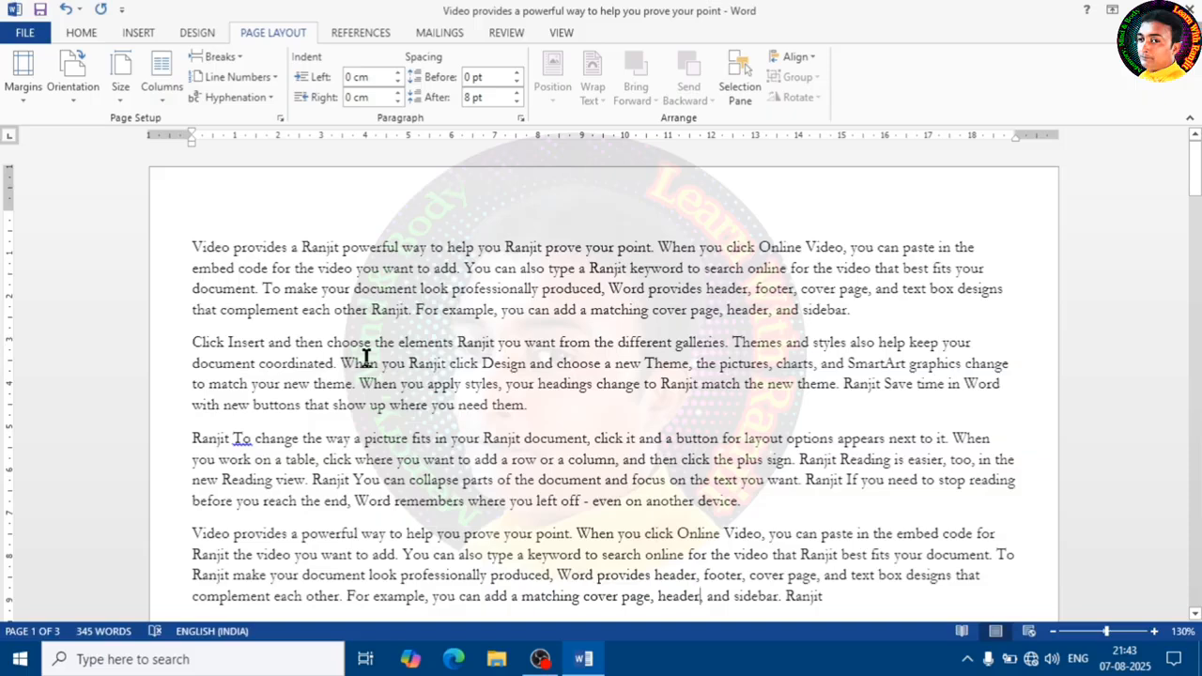
# - Open More Paper Sizes to view the paper settings and close the dialog
pyautogui.click(129, 96)
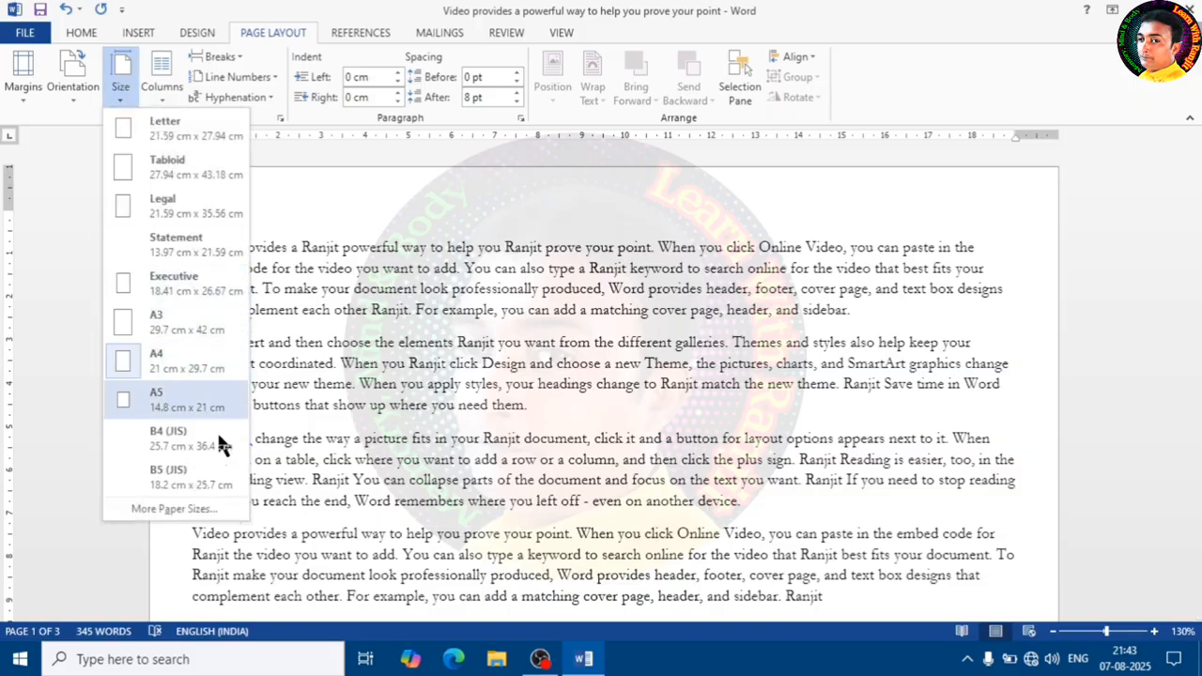
pyautogui.click(178, 508)
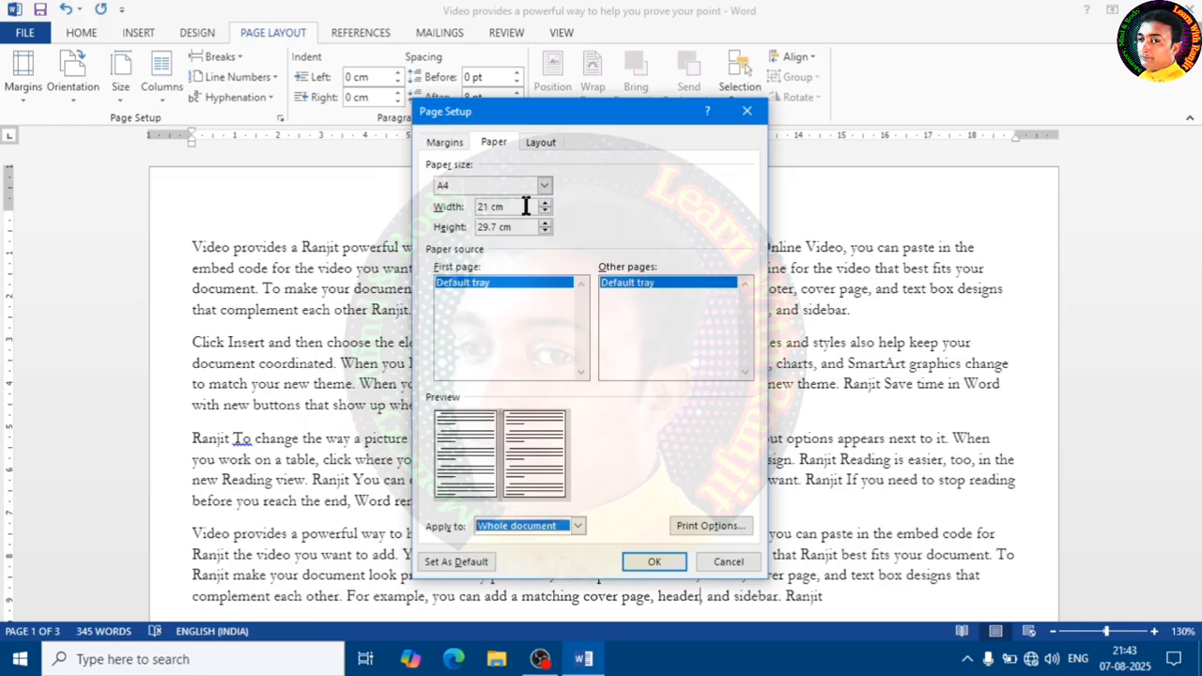
pyautogui.click(747, 111)
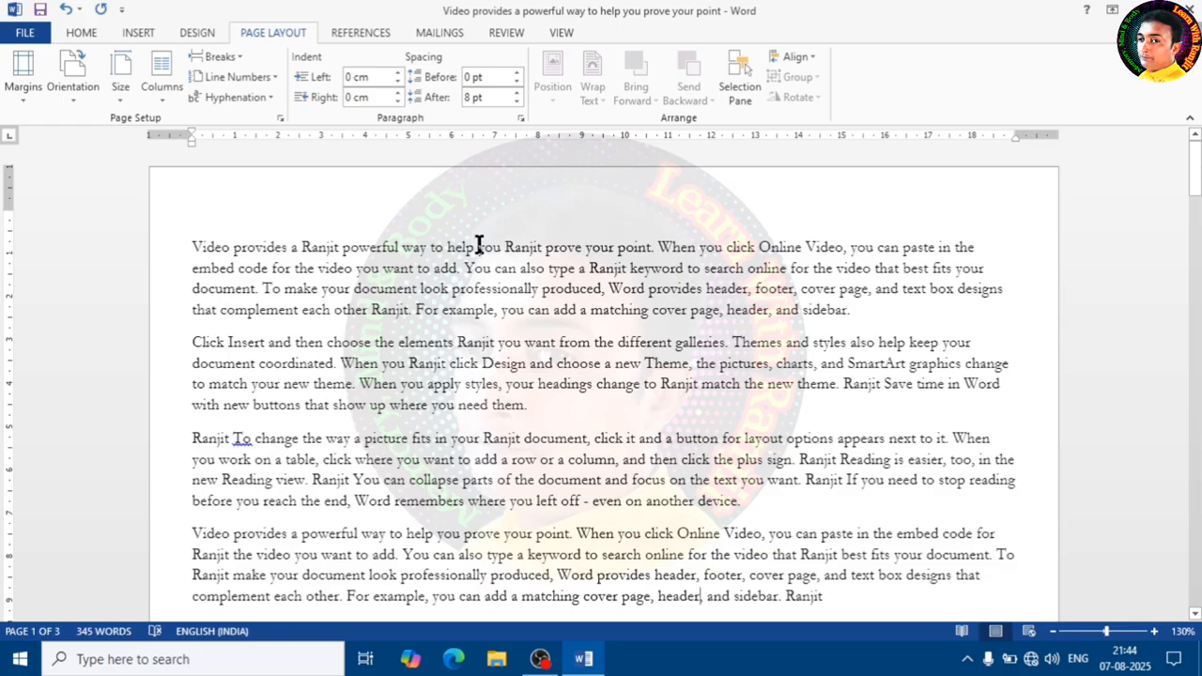
pyautogui.click(166, 105)
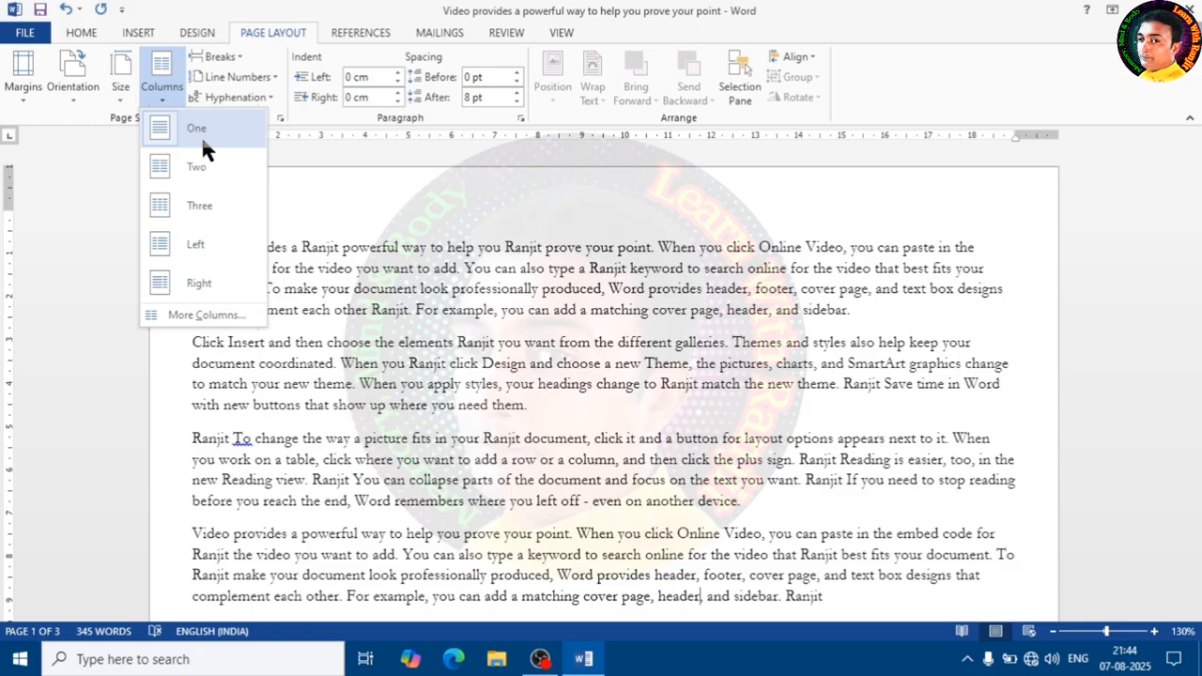
pyautogui.click(376, 268)
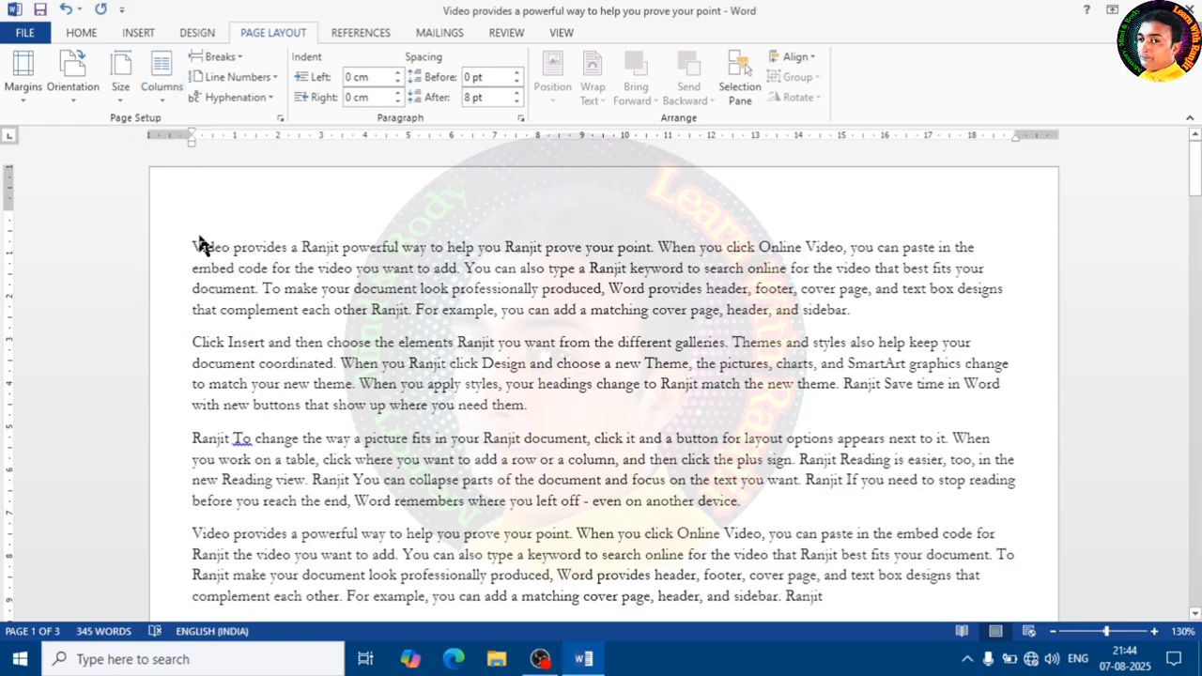
pyautogui.moveTo(189, 244); pyautogui.dragTo(1014, 590)
pyautogui.scroll(-4, 663, 429)
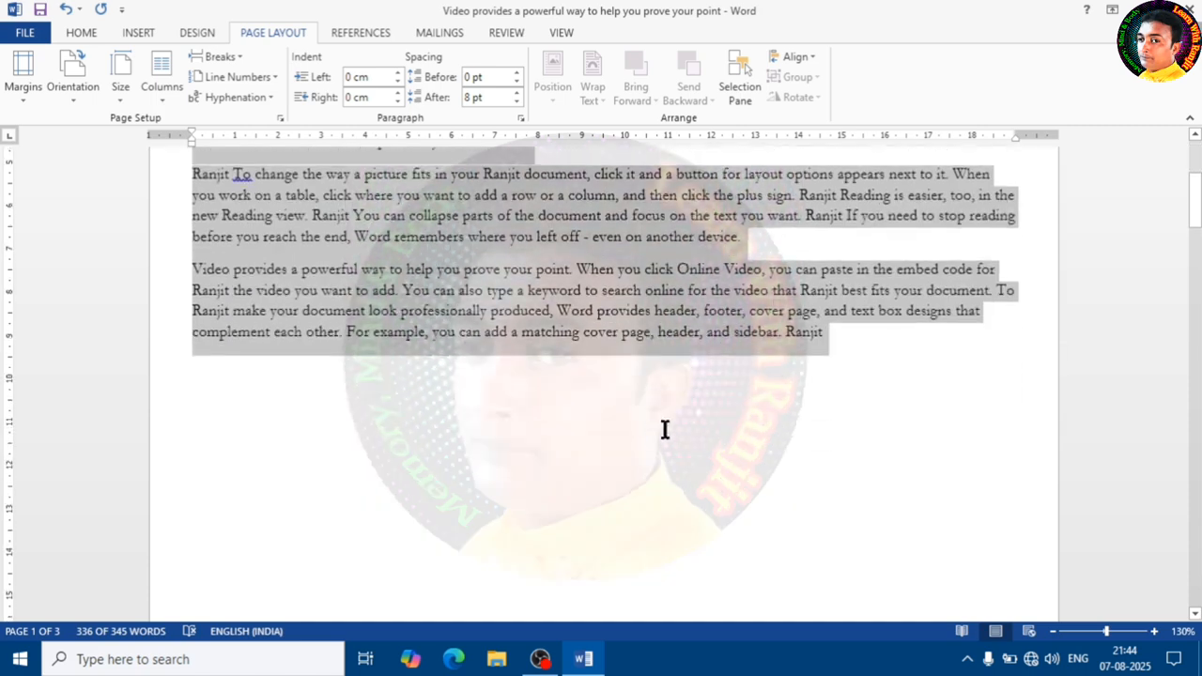
pyautogui.click(647, 426)
pyautogui.scroll(4, 629, 424)
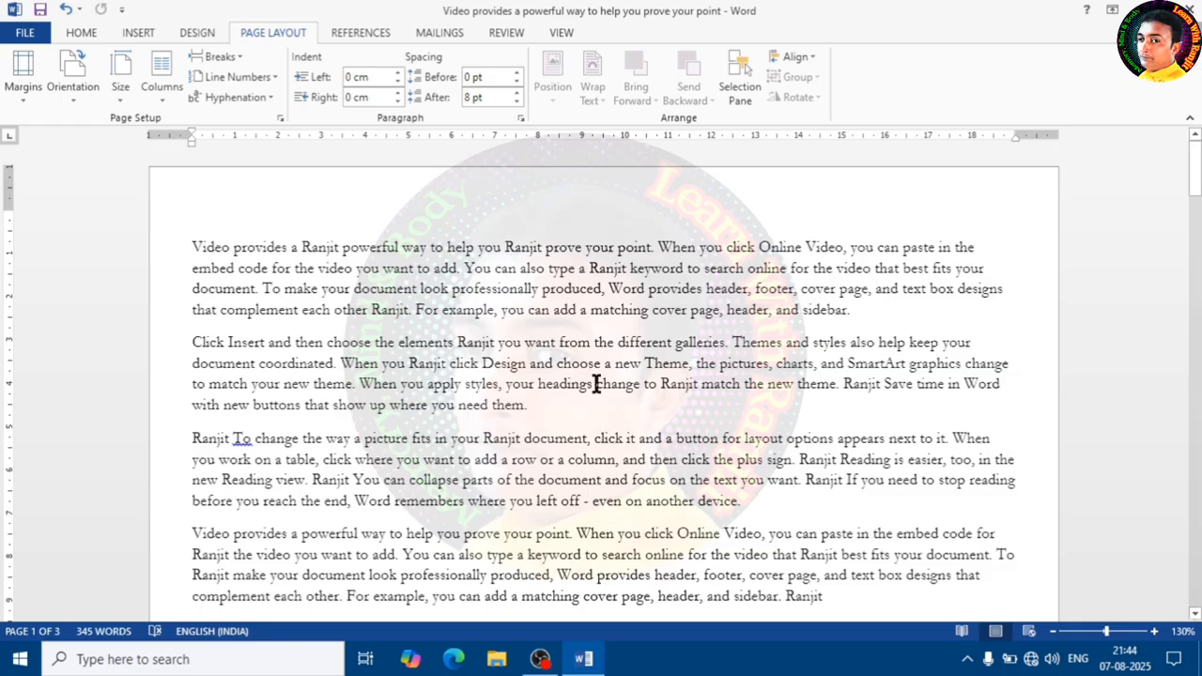
# - Split the document text into two columns
pyautogui.click(160, 105)
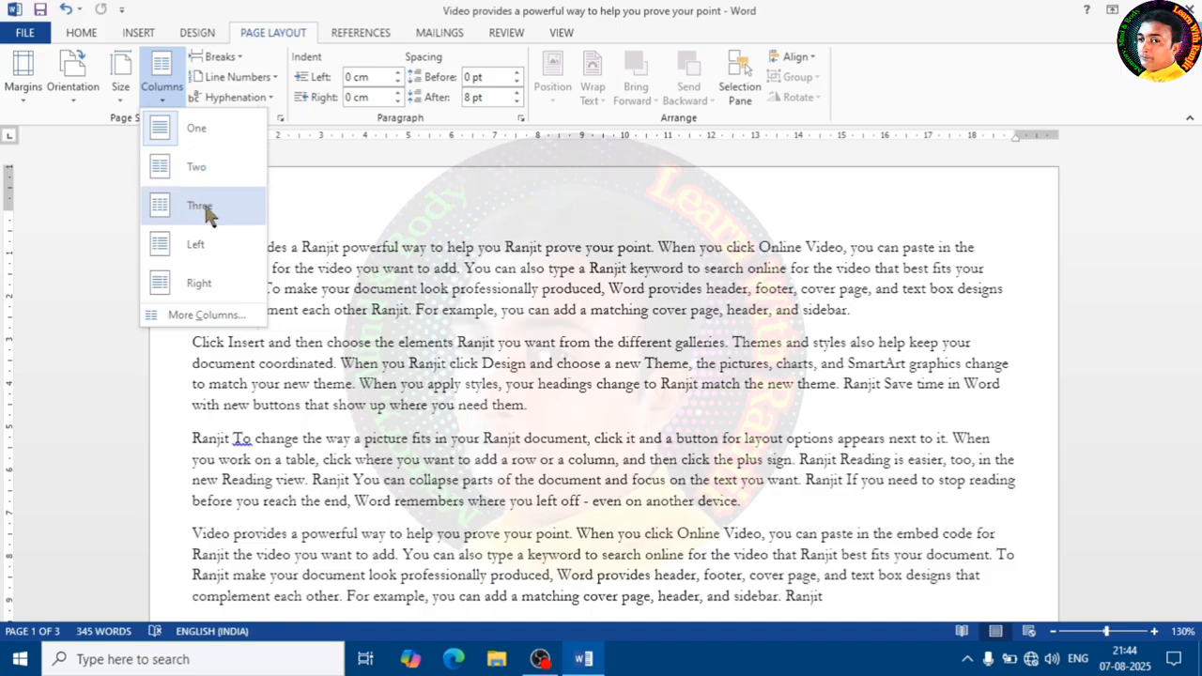
pyautogui.click(201, 172)
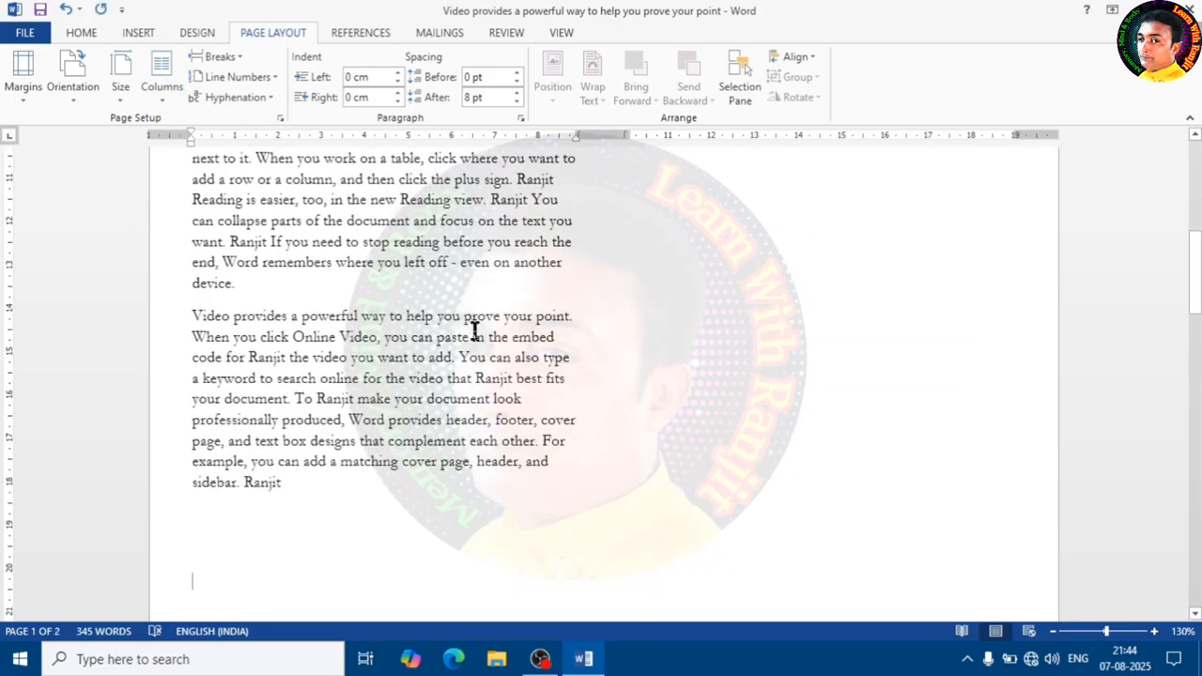
pyautogui.scroll(8, 474, 330)
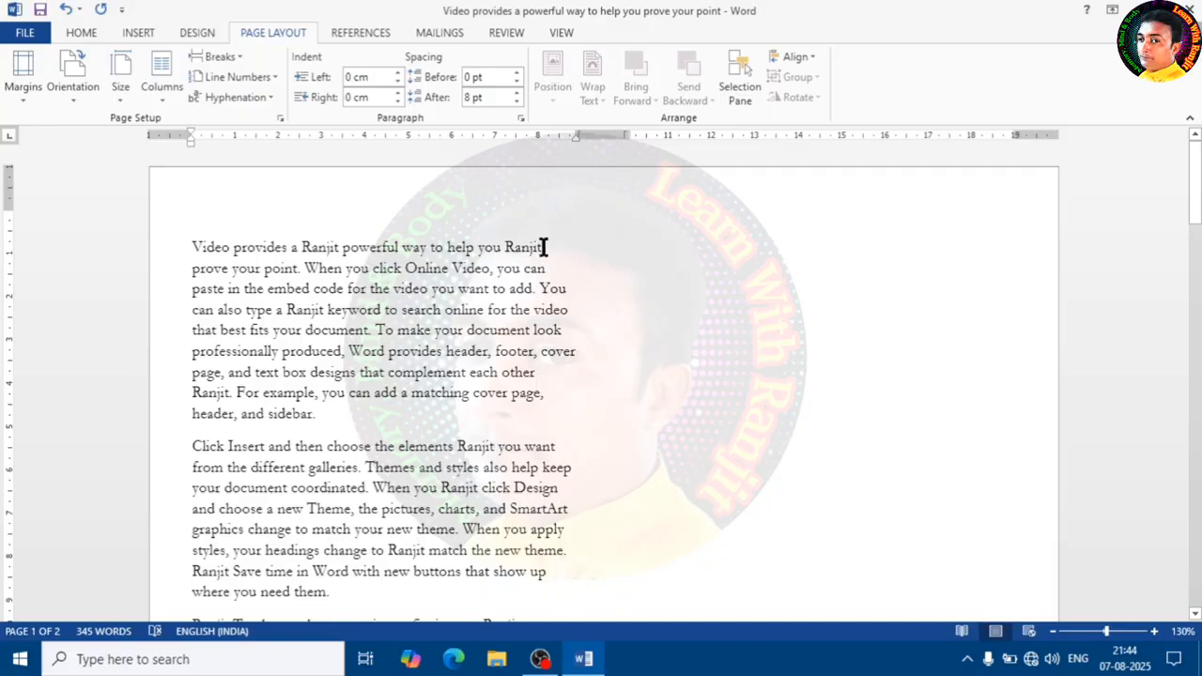
# - Select and copy the first paragraph of the document
pyautogui.moveTo(190, 246)
pyautogui.mouseDown()
pyautogui.moveTo(346, 279)
pyautogui.moveTo(556, 357)
pyautogui.moveTo(550, 419)
pyautogui.moveTo(193, 267)
pyautogui.moveTo(183, 249)
pyautogui.mouseUp()
pyautogui.click(735, 255)
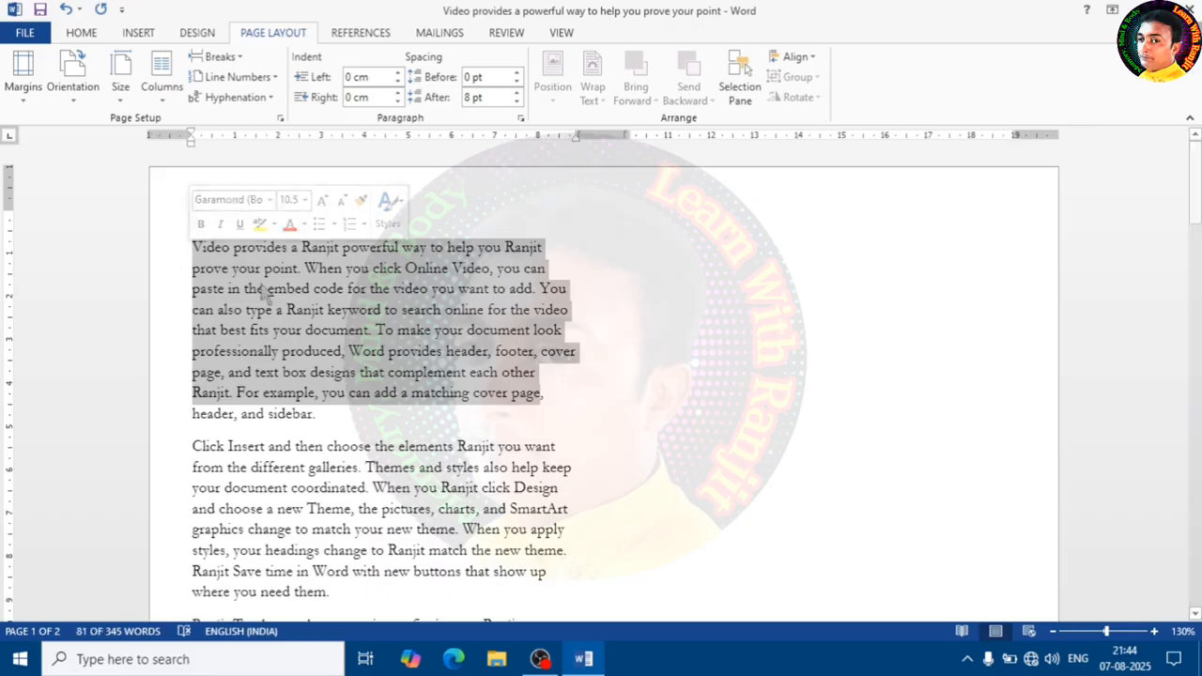
pyautogui.rightClick(238, 266)
pyautogui.click(282, 297)
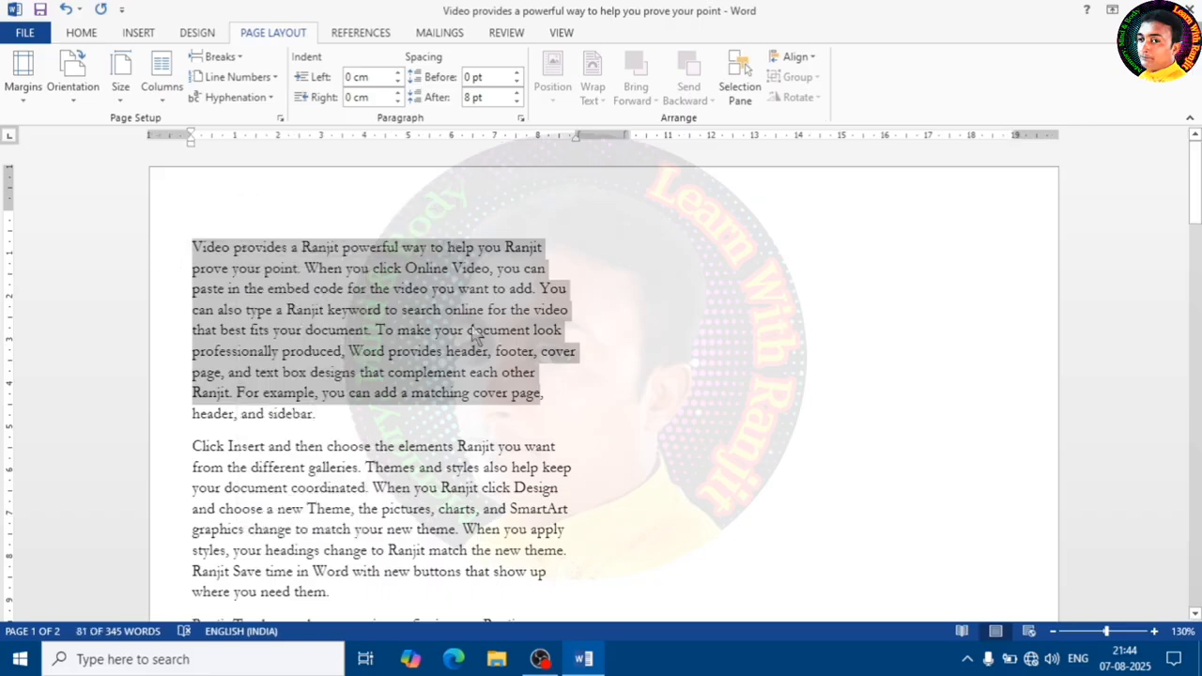
# - Paste the copied paragraph at the top of the second column, keeping source formatting
pyautogui.click(695, 259)
pyautogui.rightClick(695, 261)
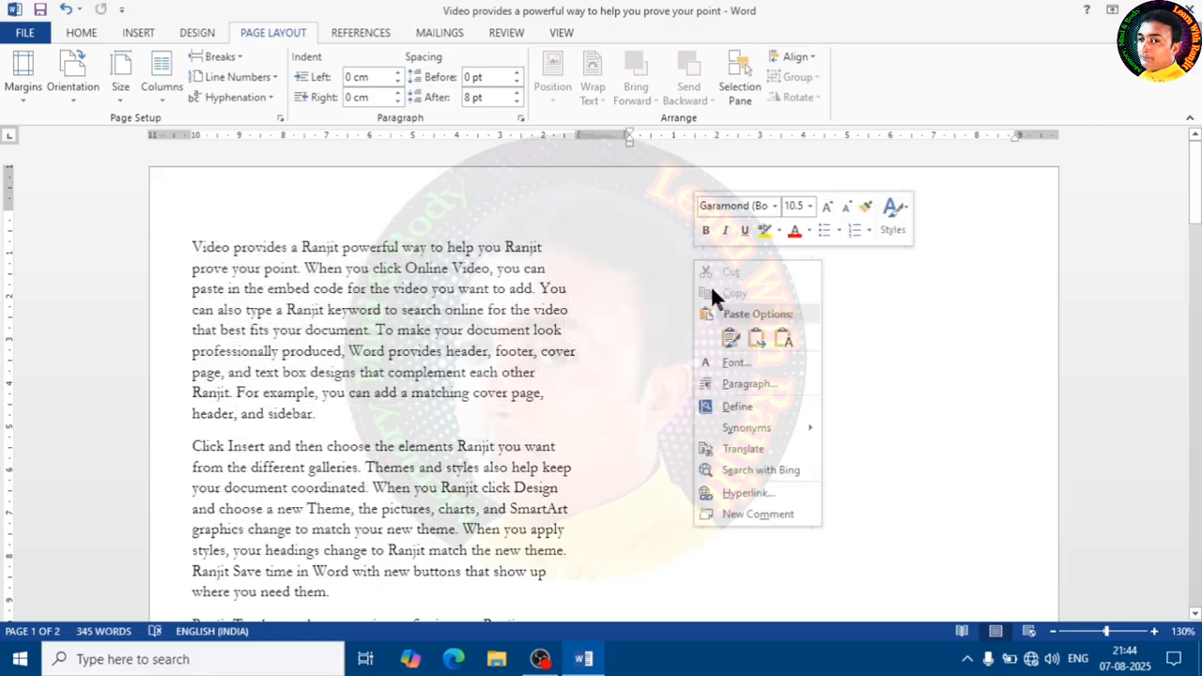
pyautogui.click(728, 342)
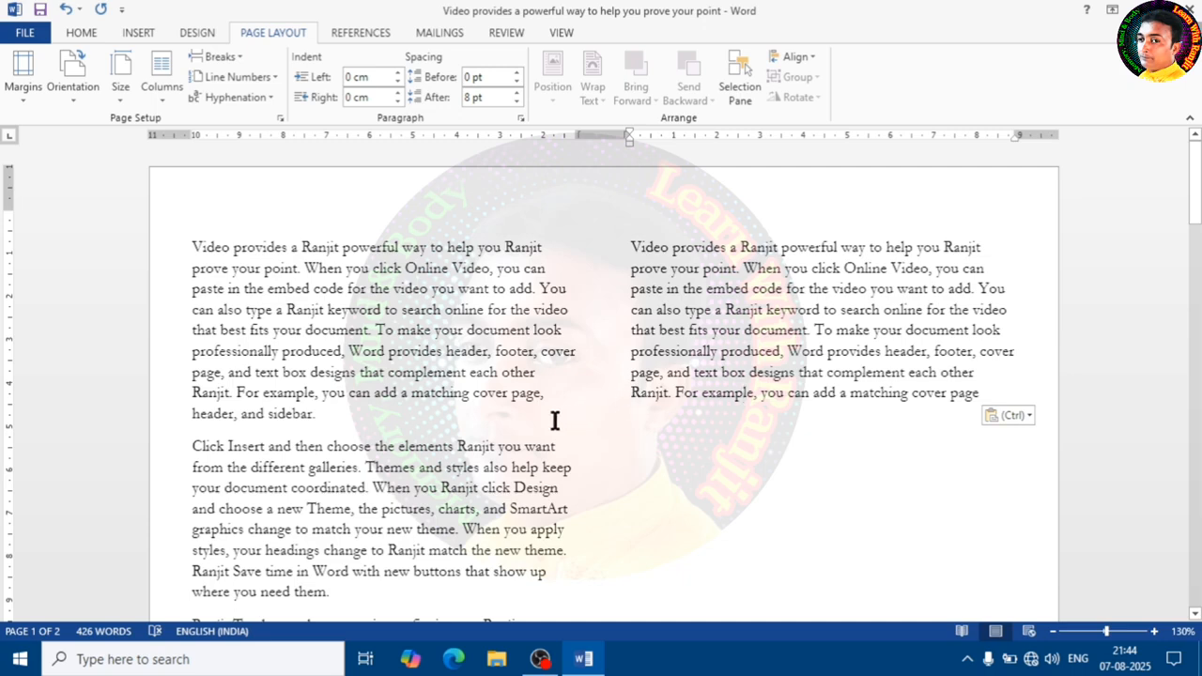
pyautogui.click(284, 331)
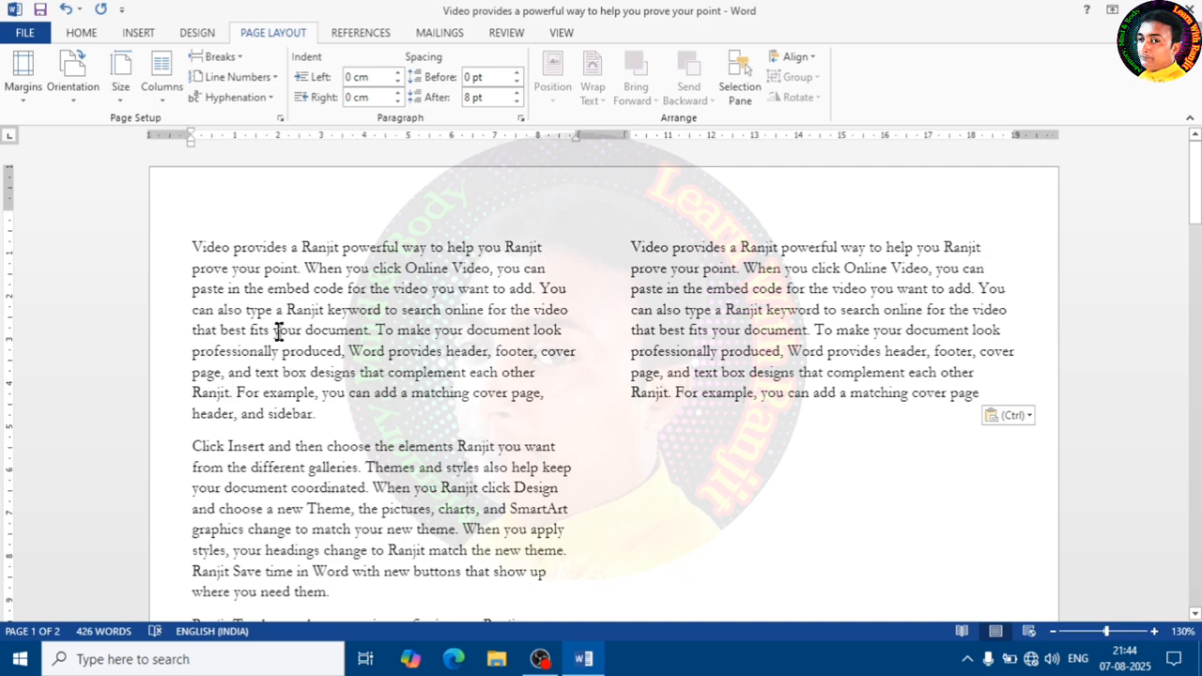
pyautogui.click(293, 269)
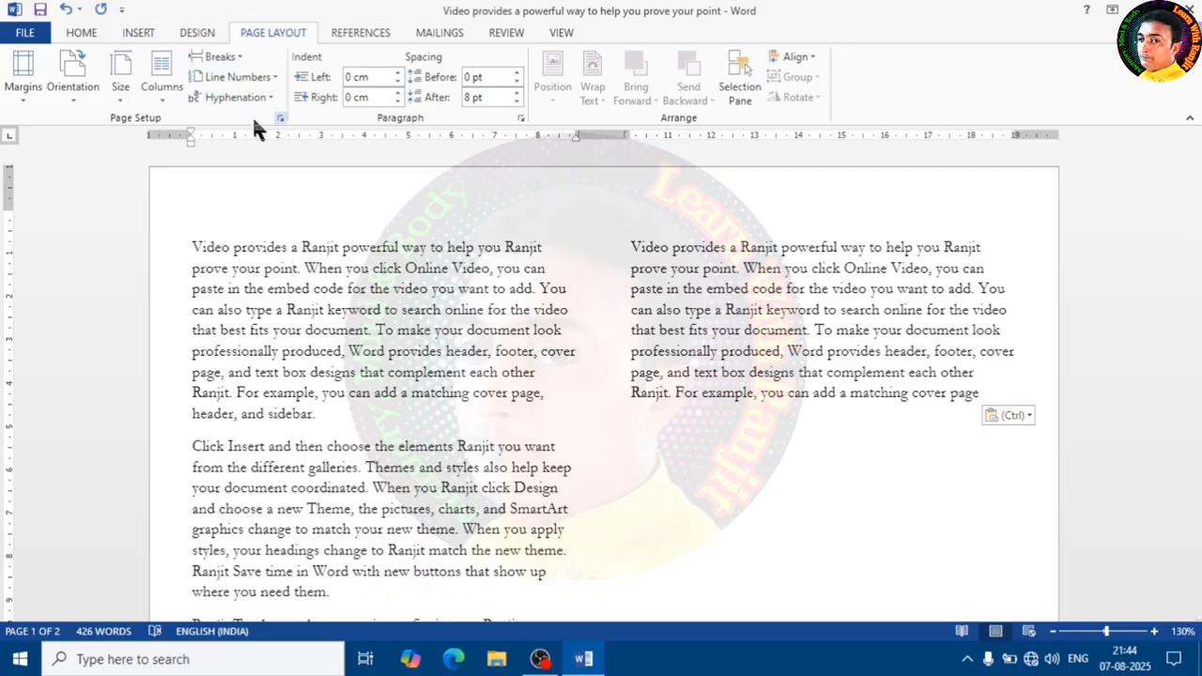
# - Switch the layout to three columns and paste the copied paragraph at the top of the third column
pyautogui.click(164, 92)
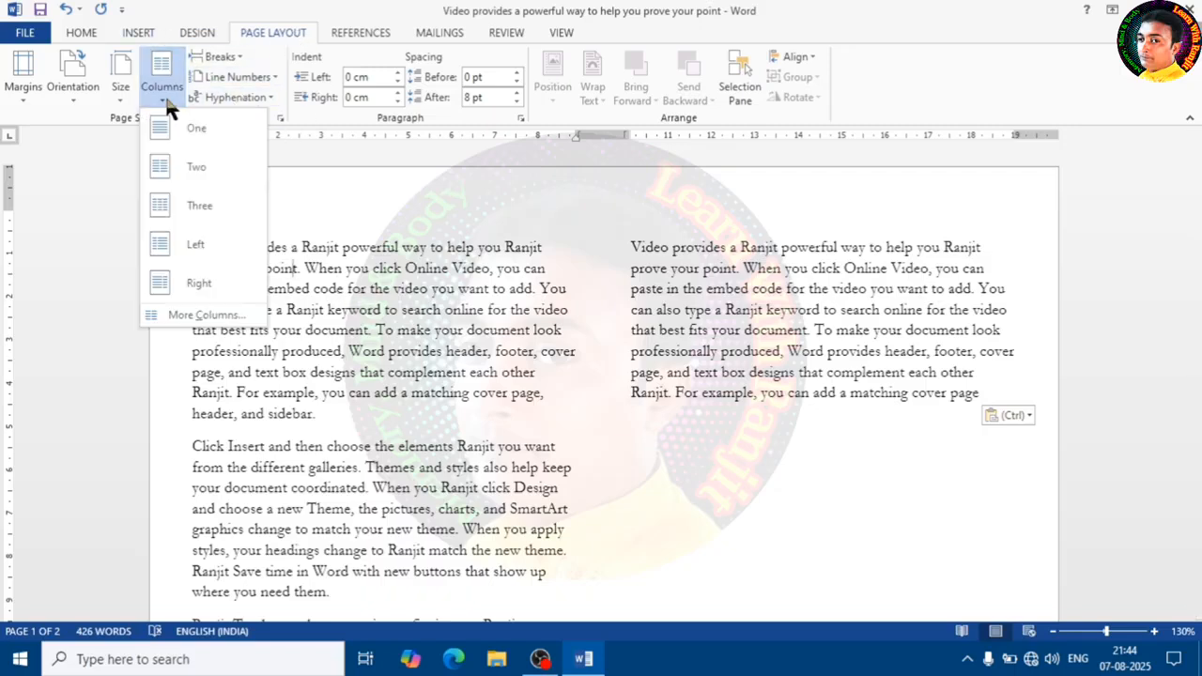
pyautogui.click(228, 201)
pyautogui.click(802, 246)
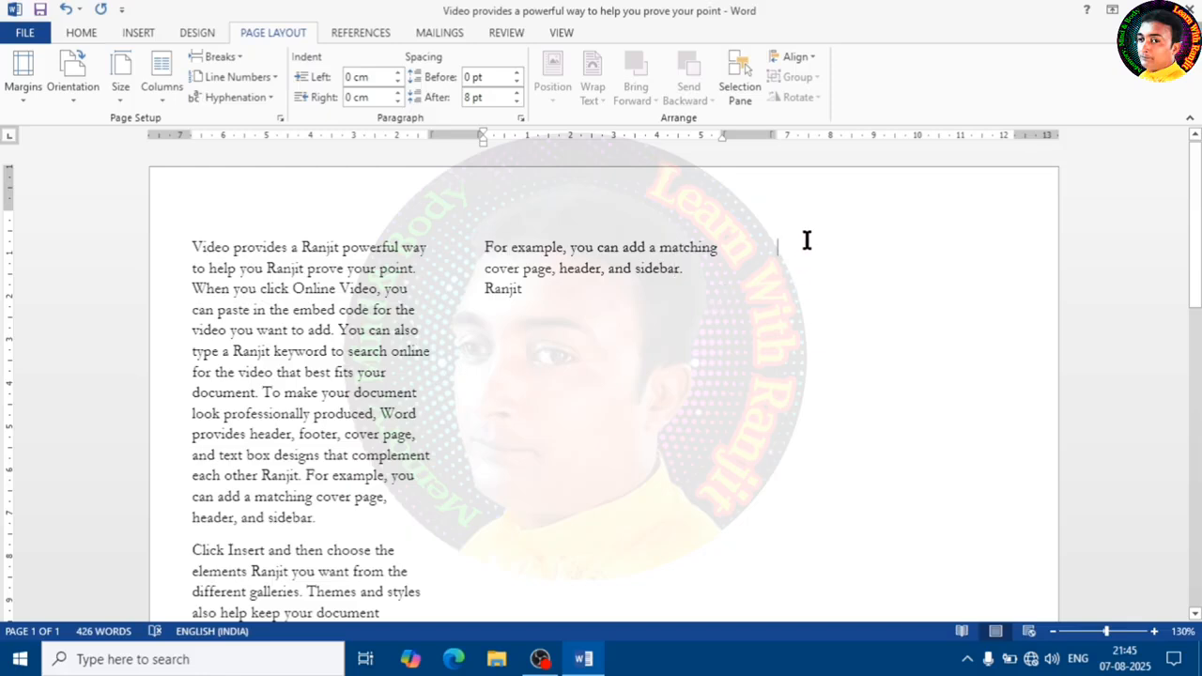
pyautogui.rightClick(803, 255)
pyautogui.click(838, 335)
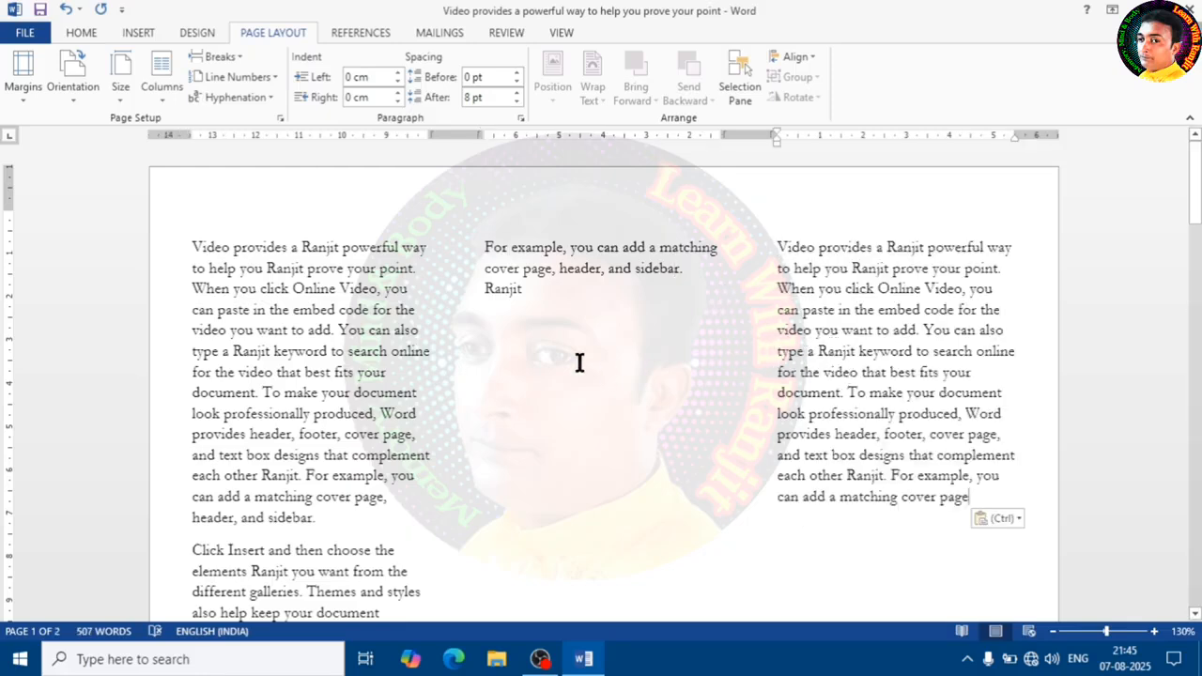
# - Paste the copied paragraph again below the text in the middle column
pyautogui.click(521, 315)
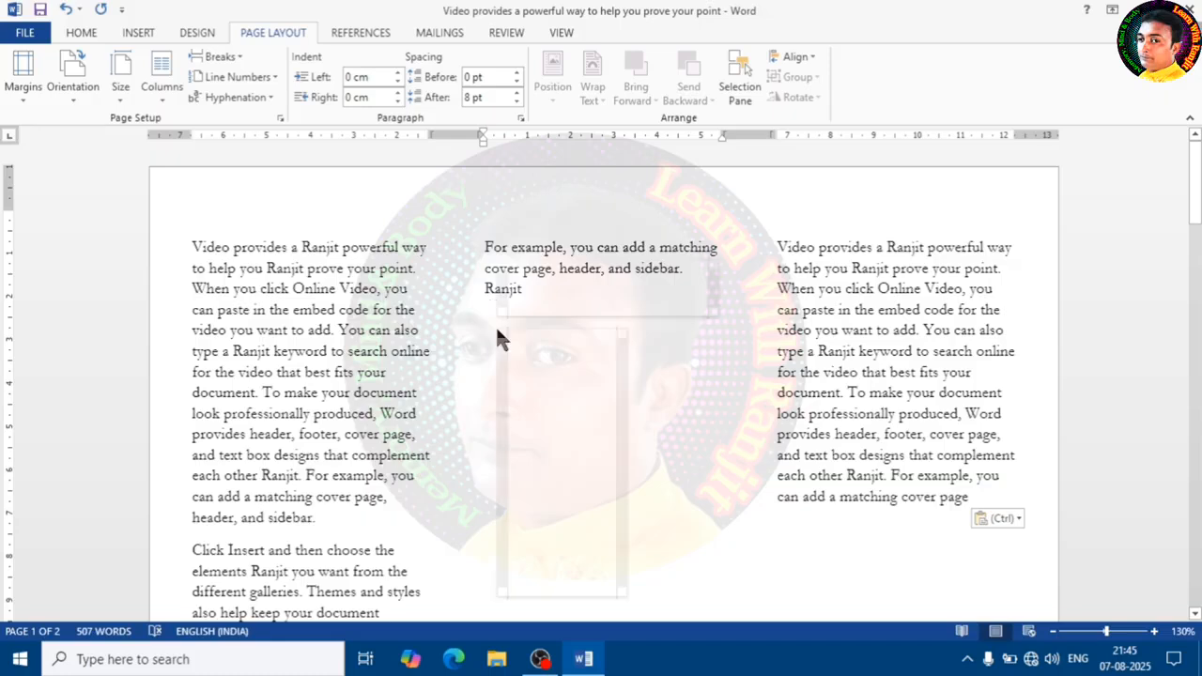
pyautogui.rightClick(499, 336)
pyautogui.click(501, 413)
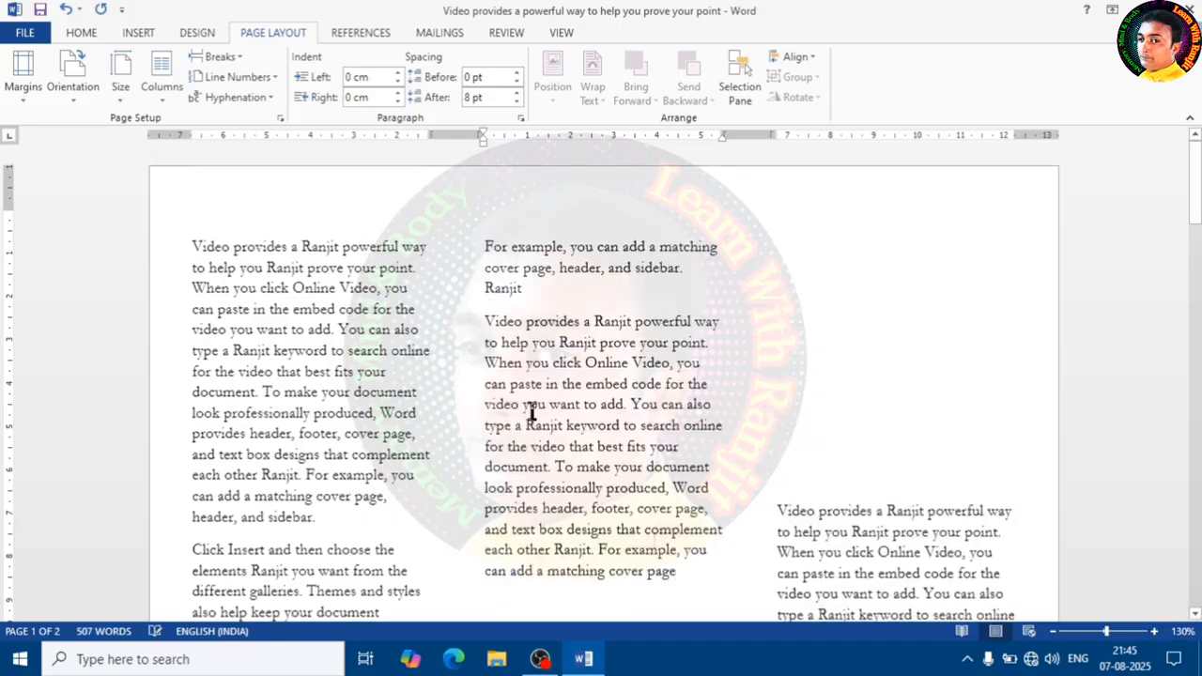
# - Paste the copied paragraph once more at the top of the third column
pyautogui.click(801, 246)
pyautogui.rightClick(799, 244)
pyautogui.click(826, 329)
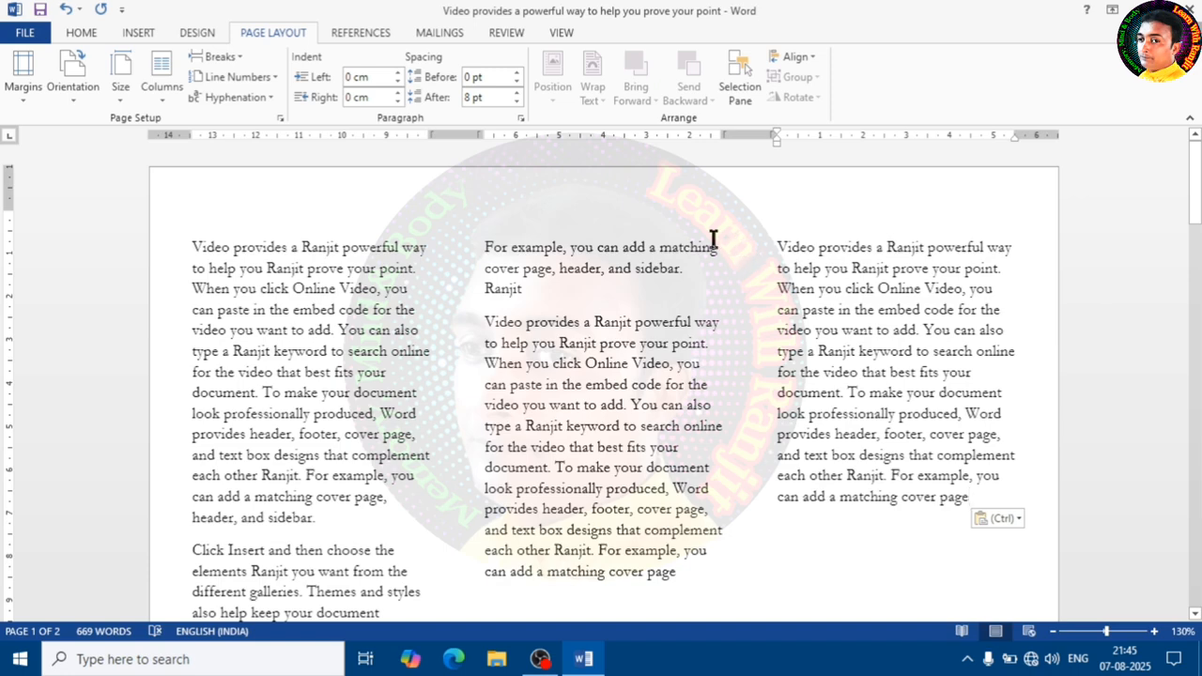
# - Apply the Left column preset with a narrow left column
pyautogui.click(161, 89)
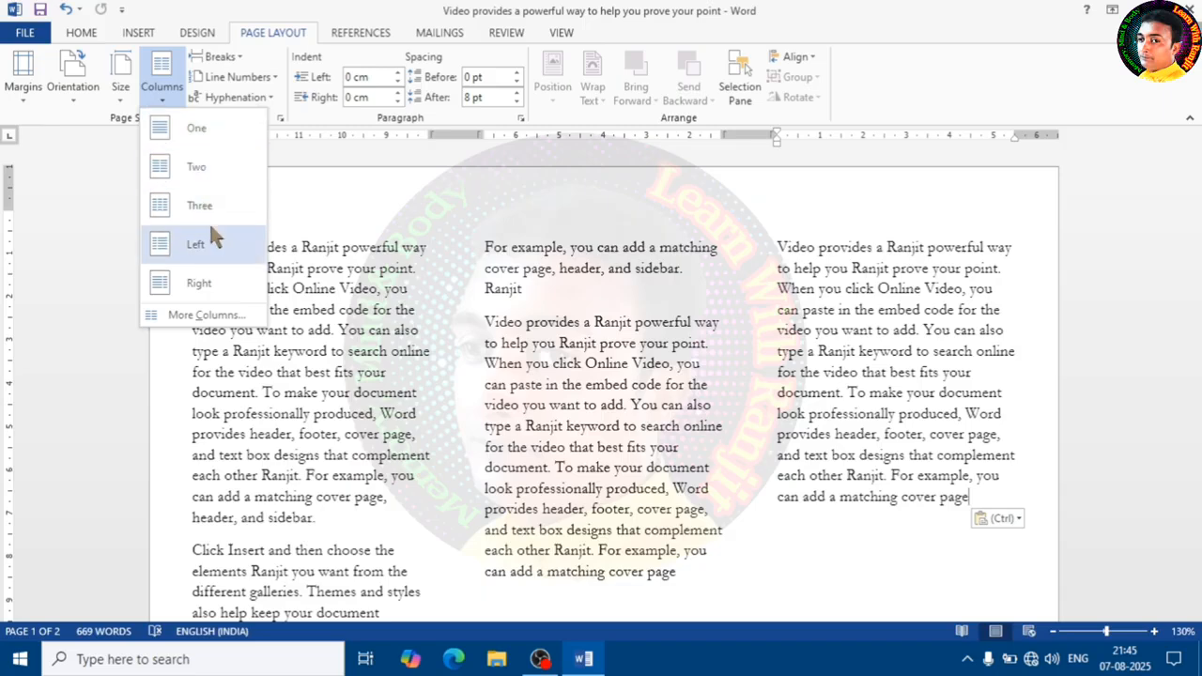
pyautogui.click(200, 245)
pyautogui.scroll(-3, 310, 362)
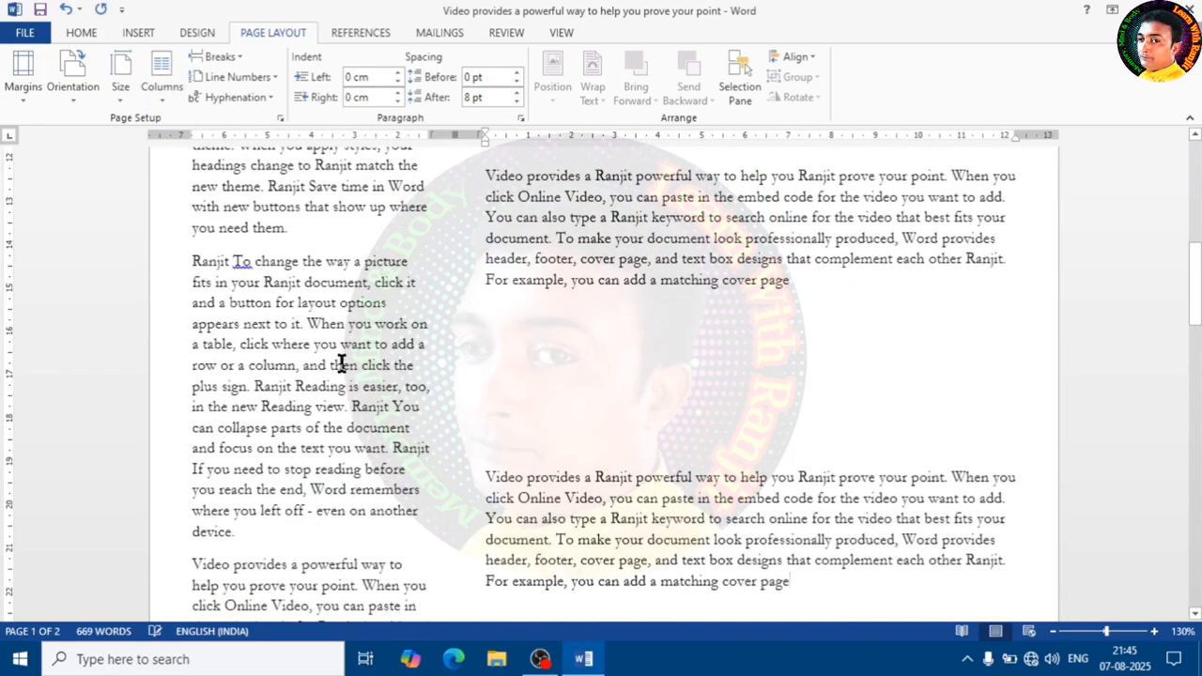
pyautogui.scroll(6, 393, 369)
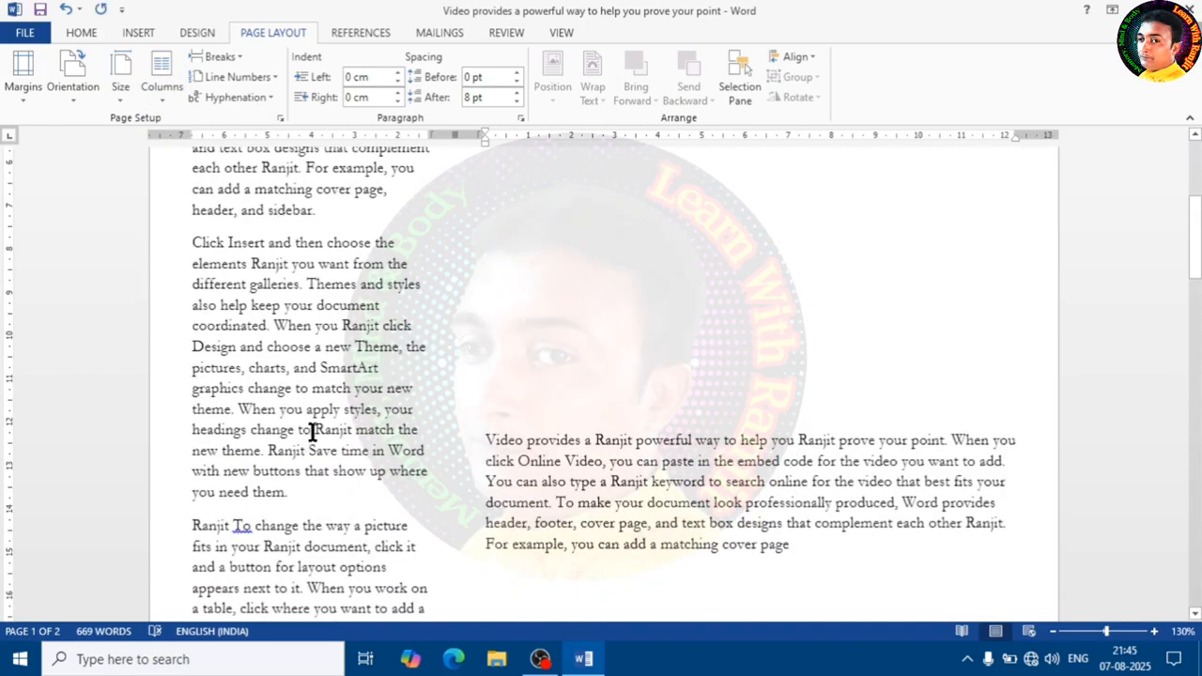
pyautogui.scroll(4, 367, 403)
pyautogui.scroll(2, 546, 336)
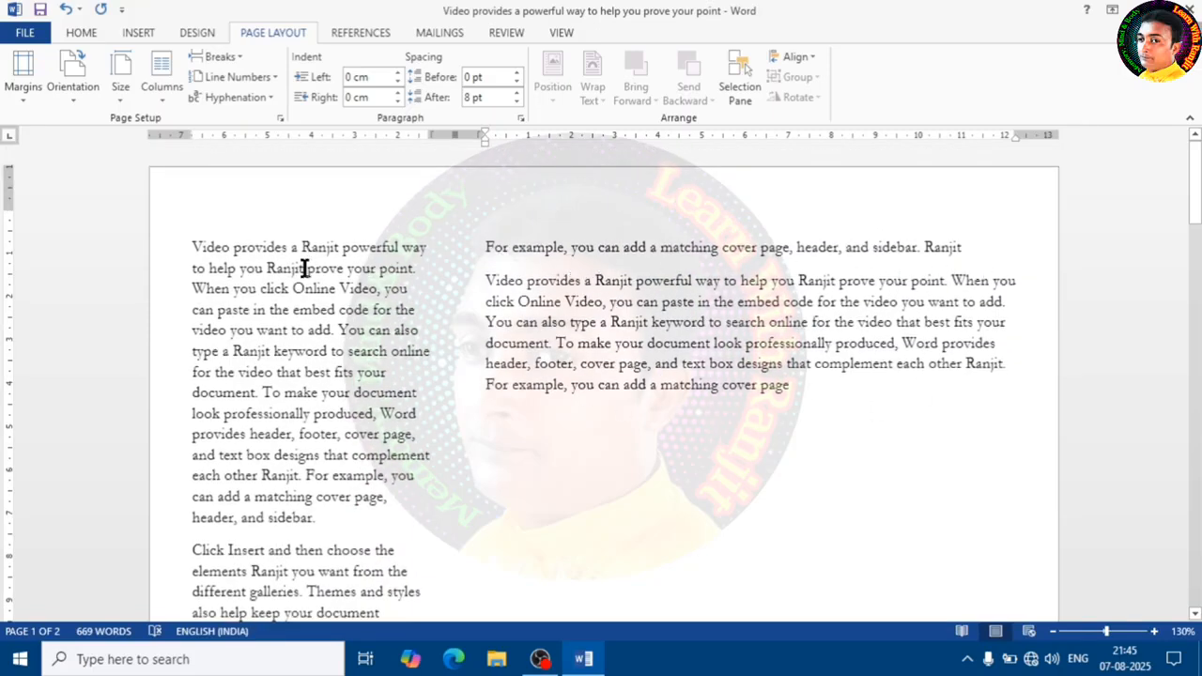
# - Apply the Right column preset with a narrow right column
pyautogui.click(159, 102)
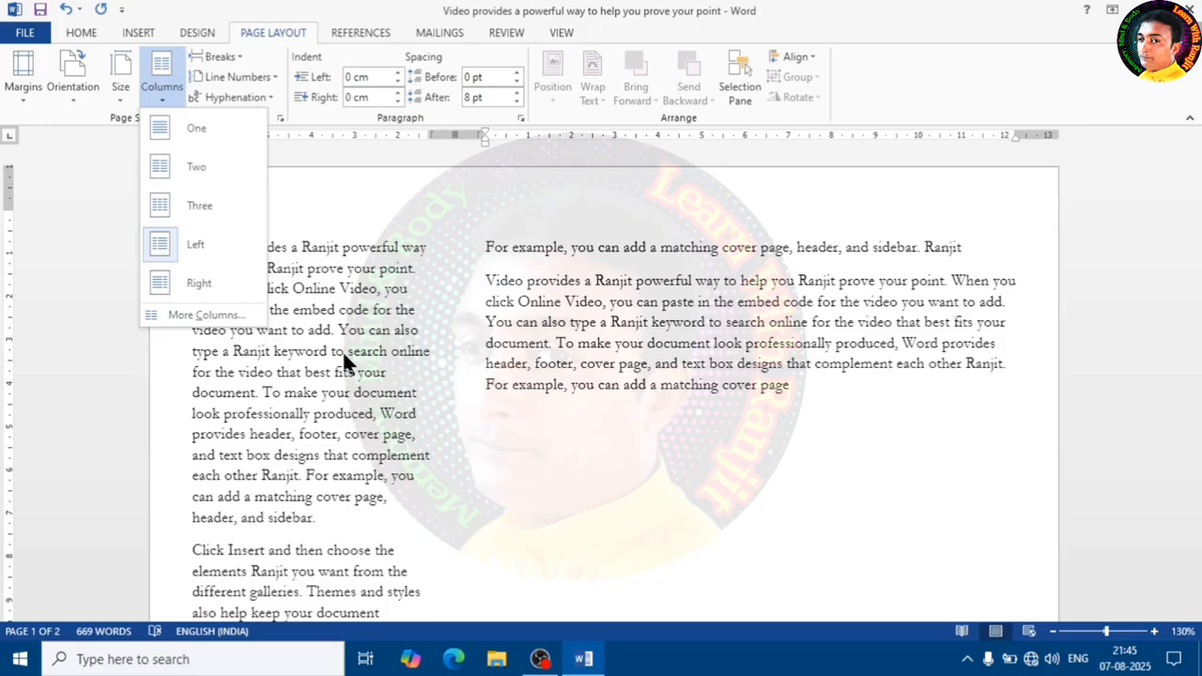
pyautogui.click(199, 285)
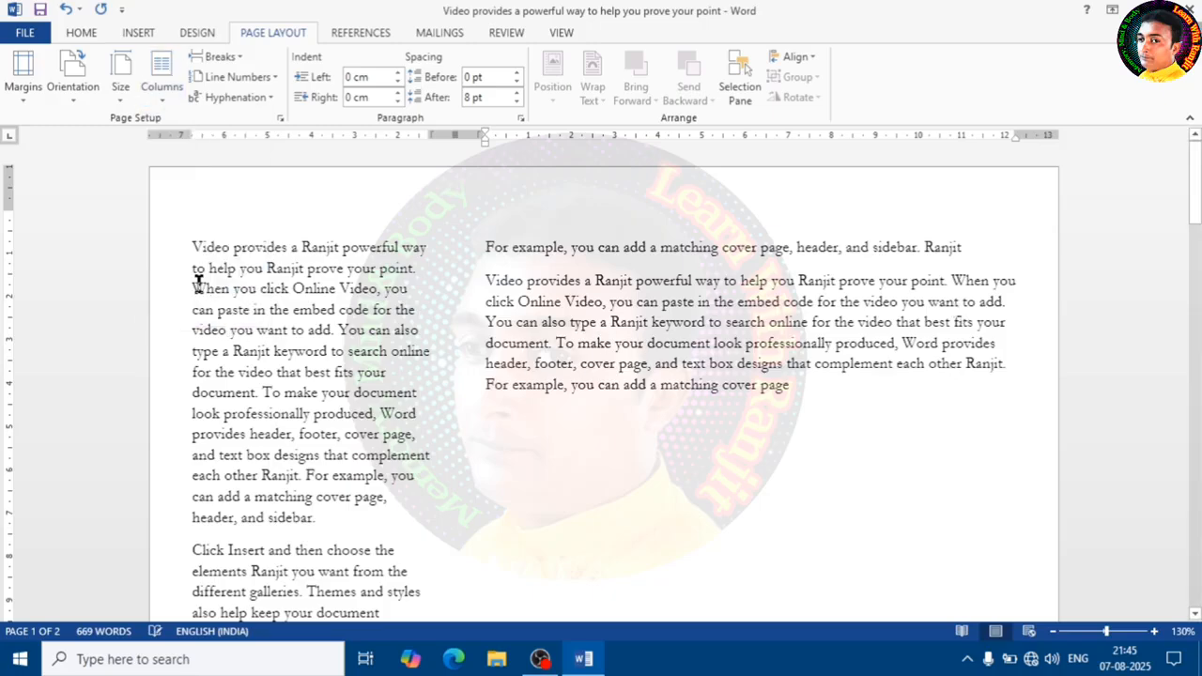
pyautogui.scroll(2, 572, 357)
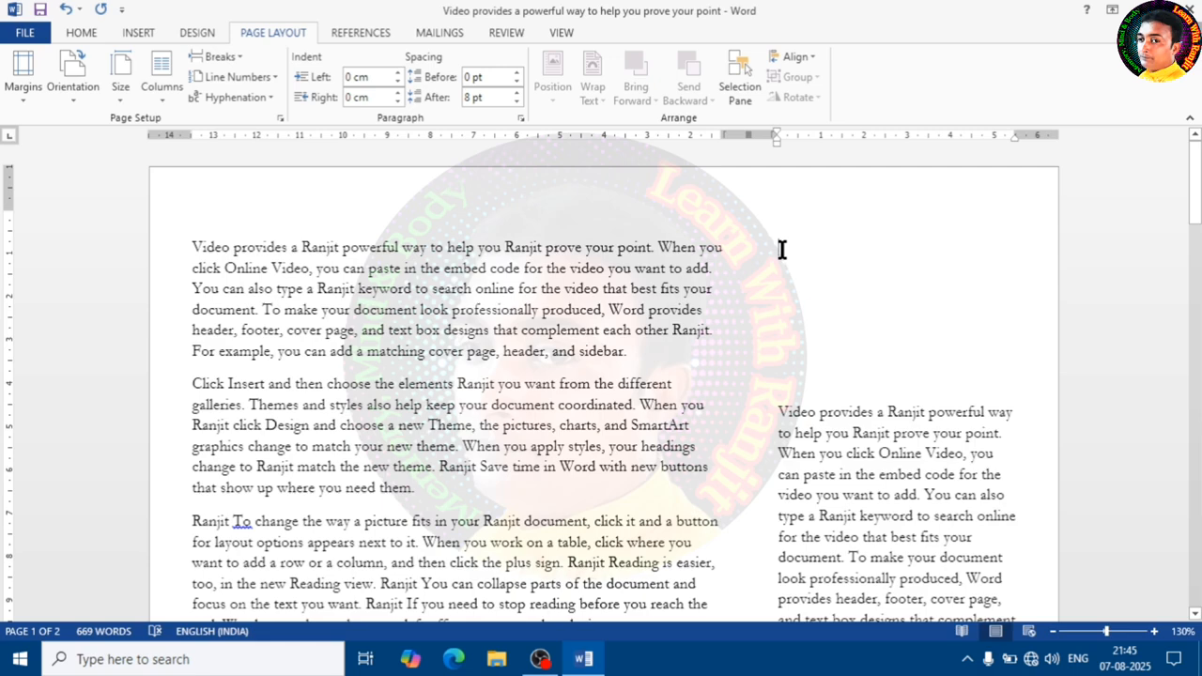
# - Delete the empty lines above the text in the narrow right column
pyautogui.press('Delete')
pyautogui.press('Delete')
pyautogui.press('Delete')
pyautogui.press('Delete')
pyautogui.press('Delete')
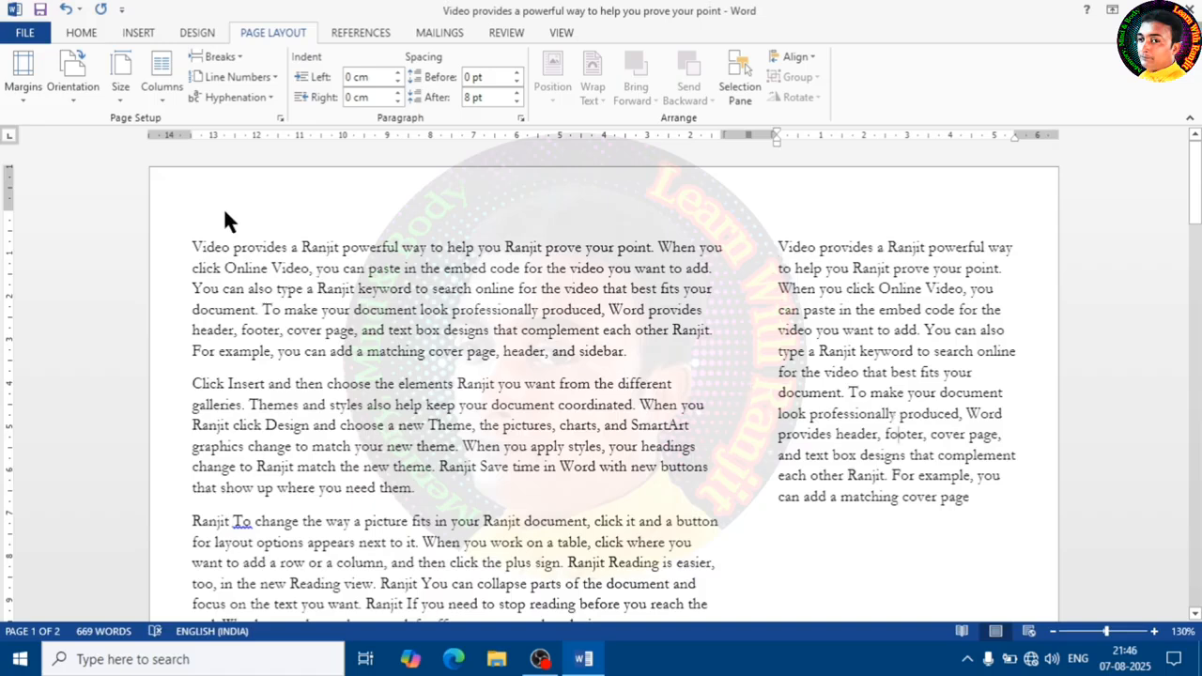
# - Set the number of columns to 5 in the More Columns dialog and apply it
pyautogui.click(161, 75)
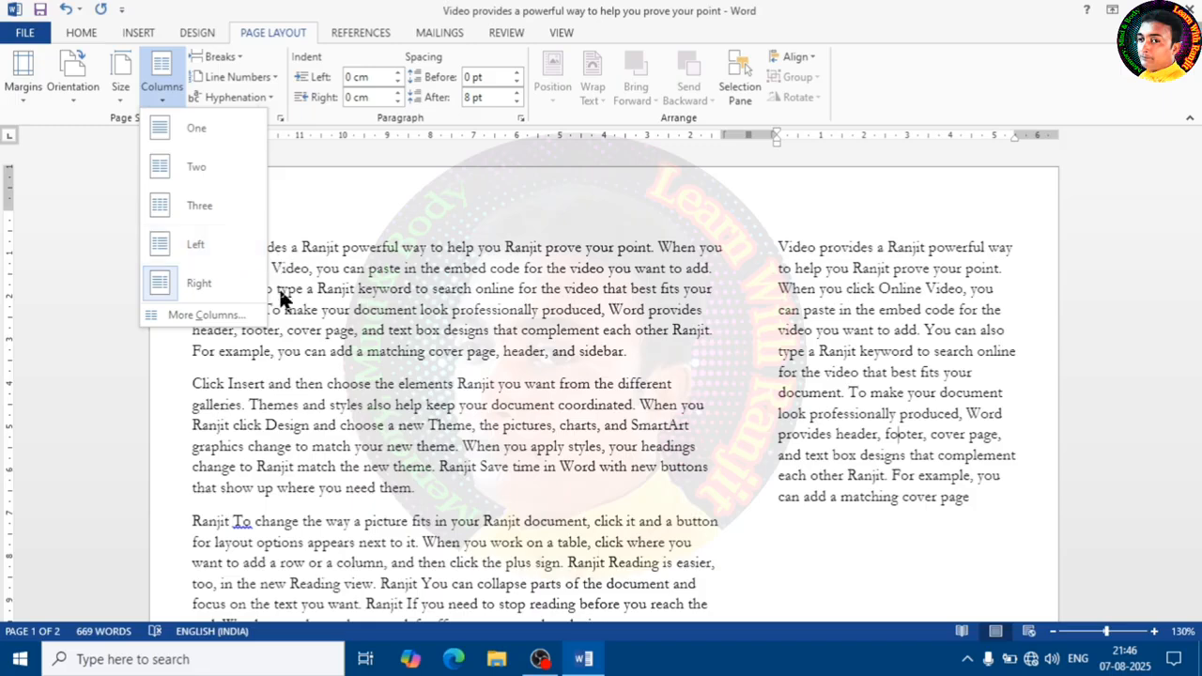
pyautogui.click(205, 314)
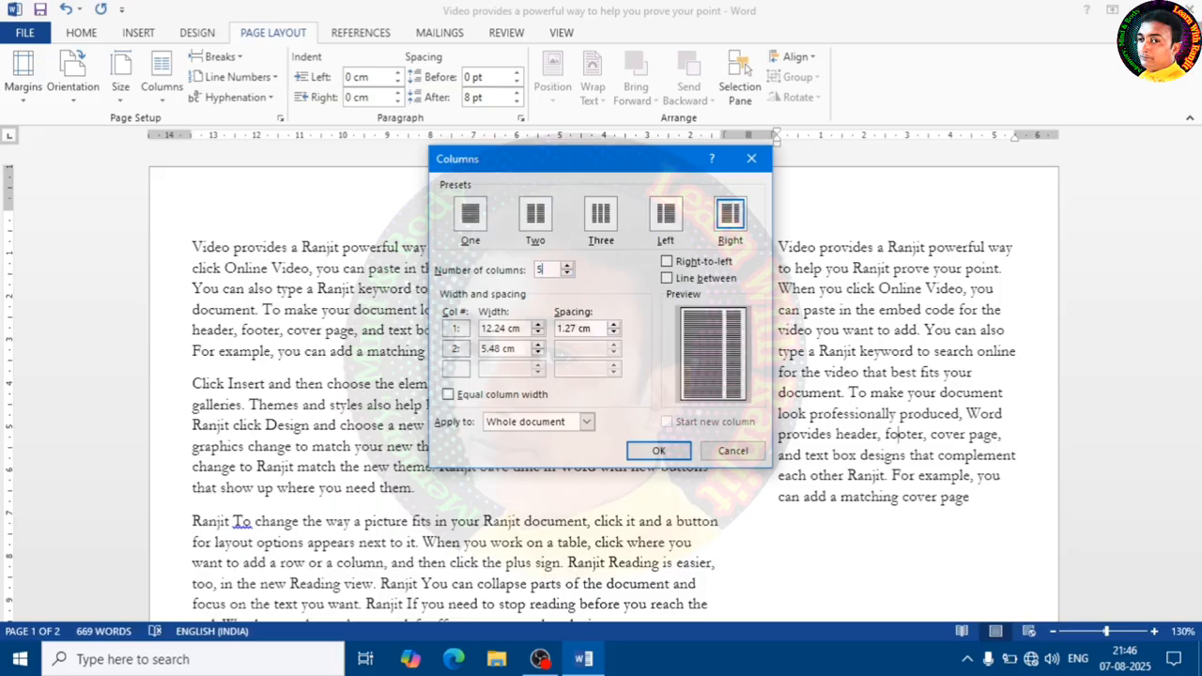
pyautogui.click(658, 451)
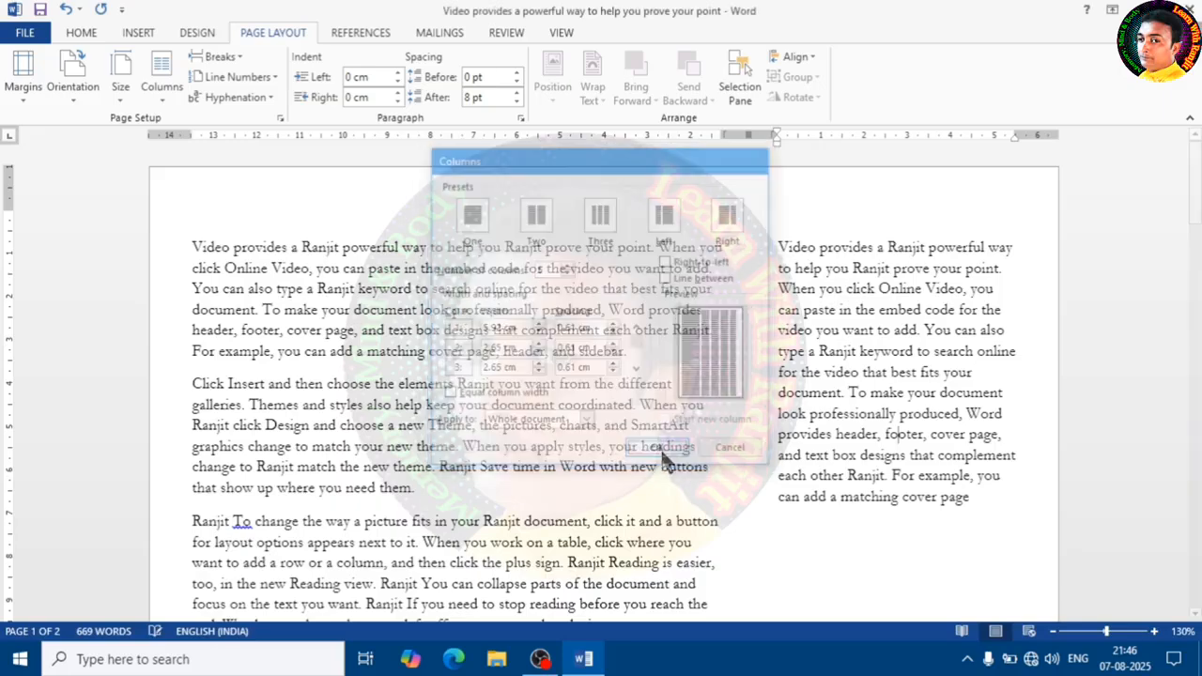
pyautogui.scroll(10, 584, 477)
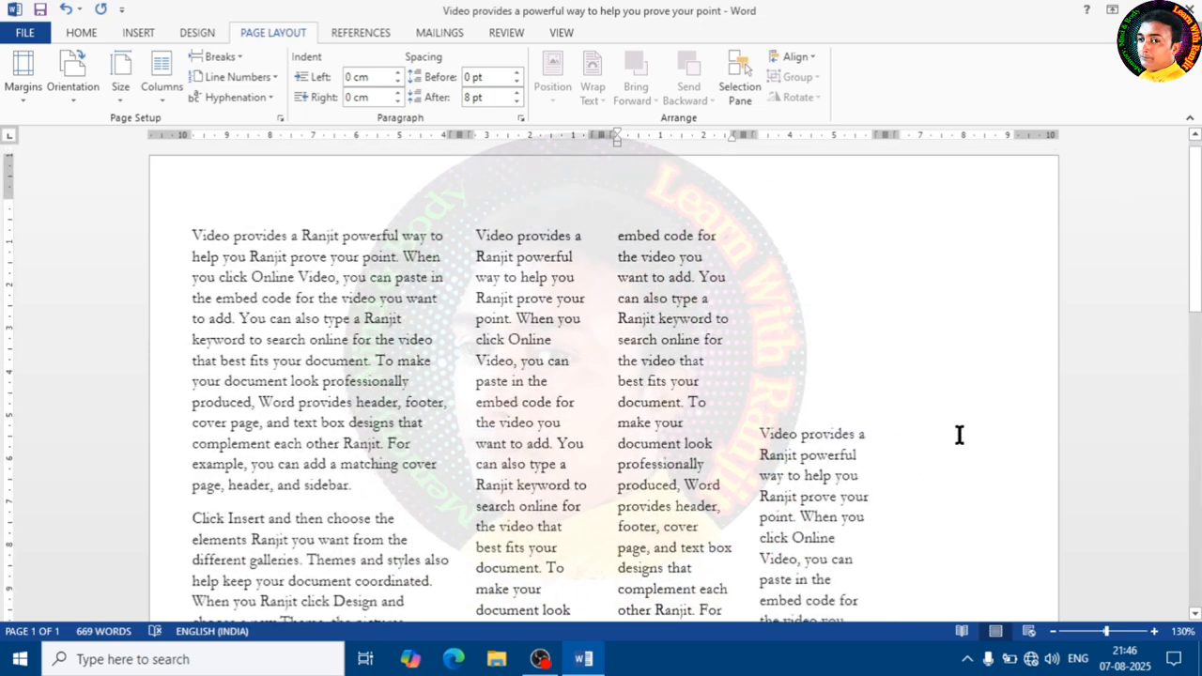
# - Paste the copied paragraph at the top of the fifth column, keeping source formatting
pyautogui.click(966, 283)
pyautogui.rightClick(938, 269)
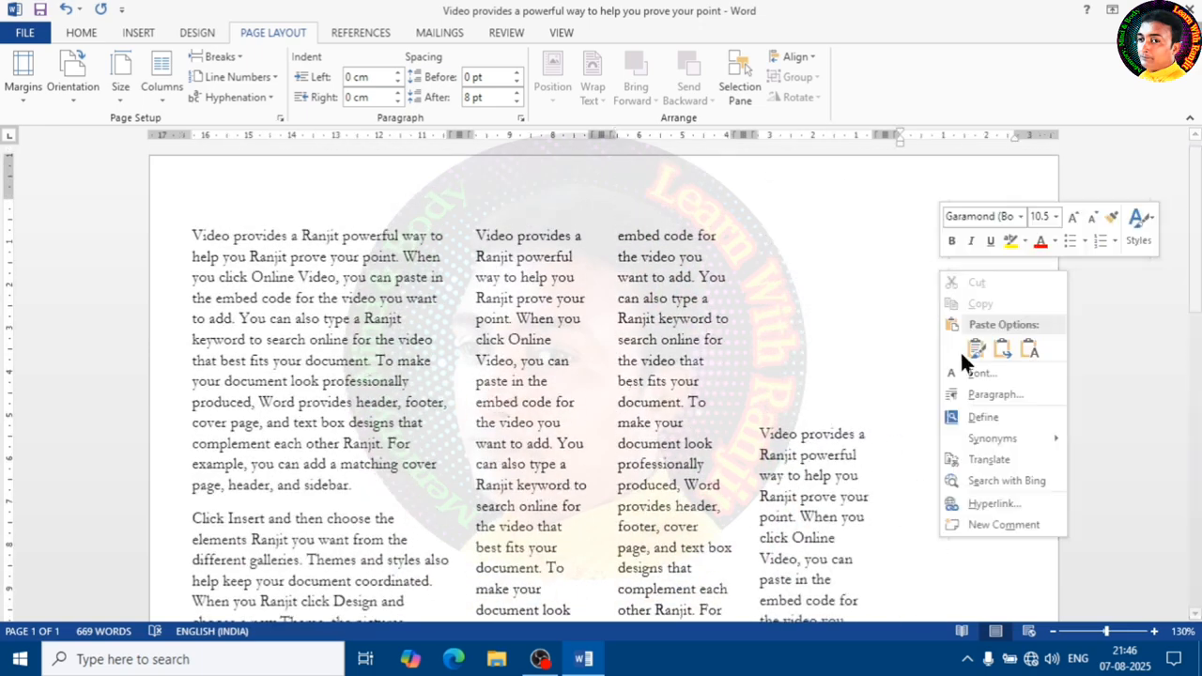
pyautogui.click(976, 354)
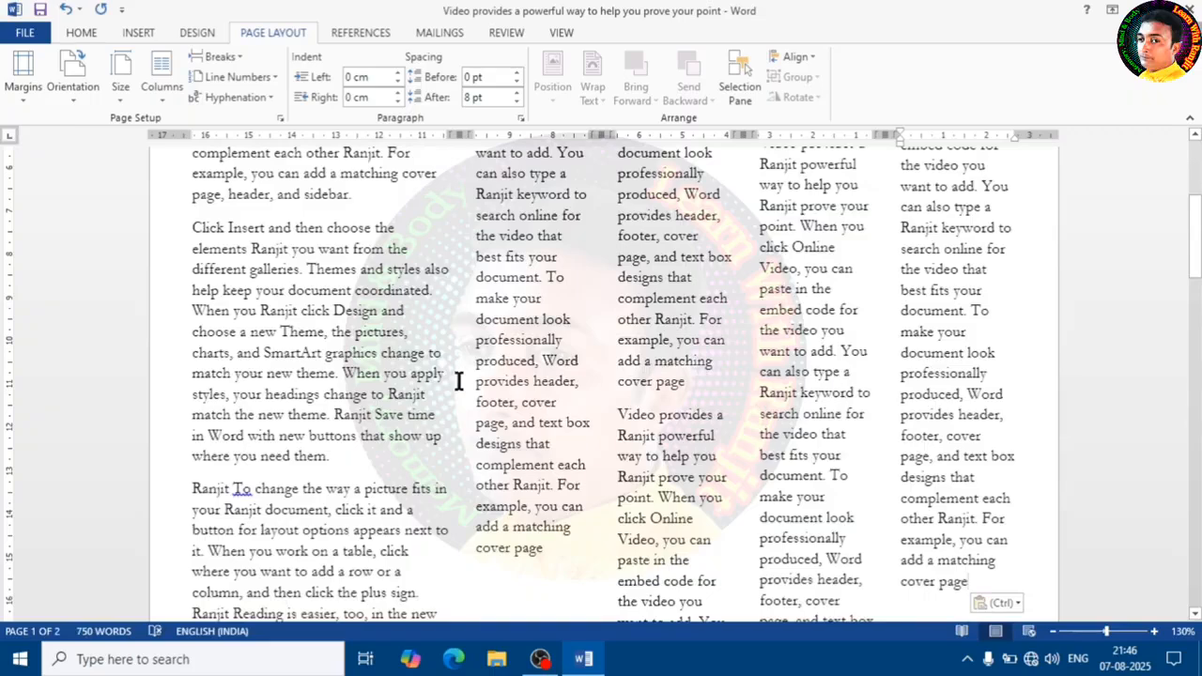
pyautogui.scroll(7, 615, 403)
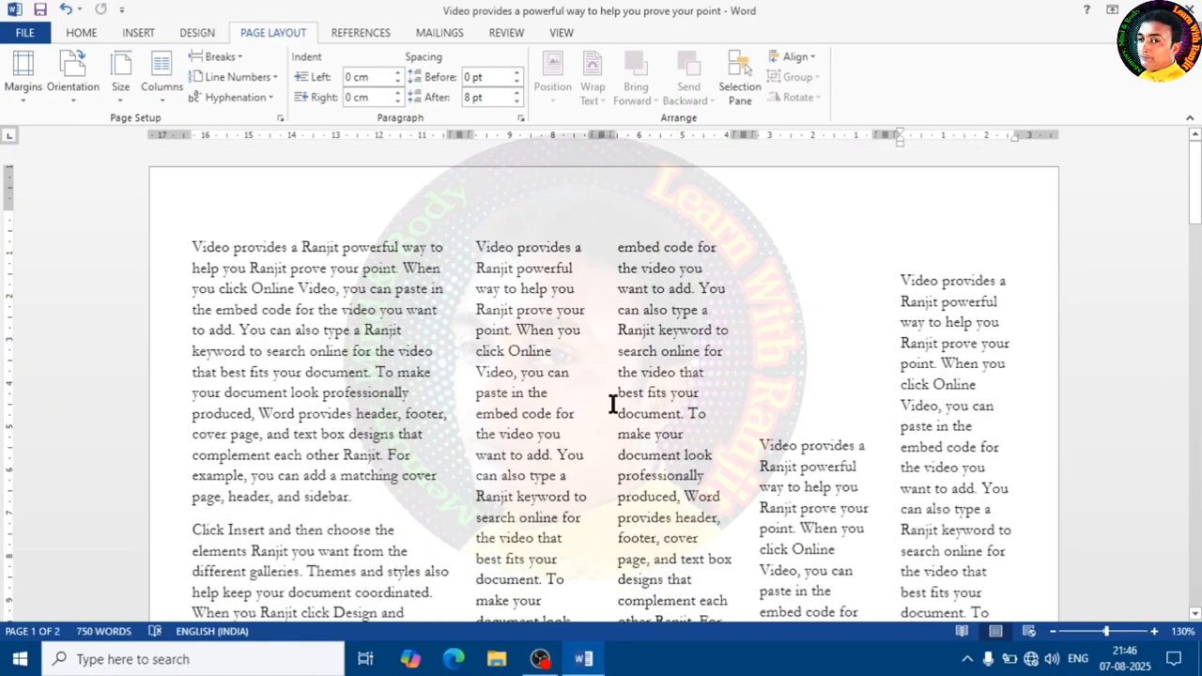
# - Reopen the More Columns dialog and confirm it, then return the document to a single column
pyautogui.click(161, 75)
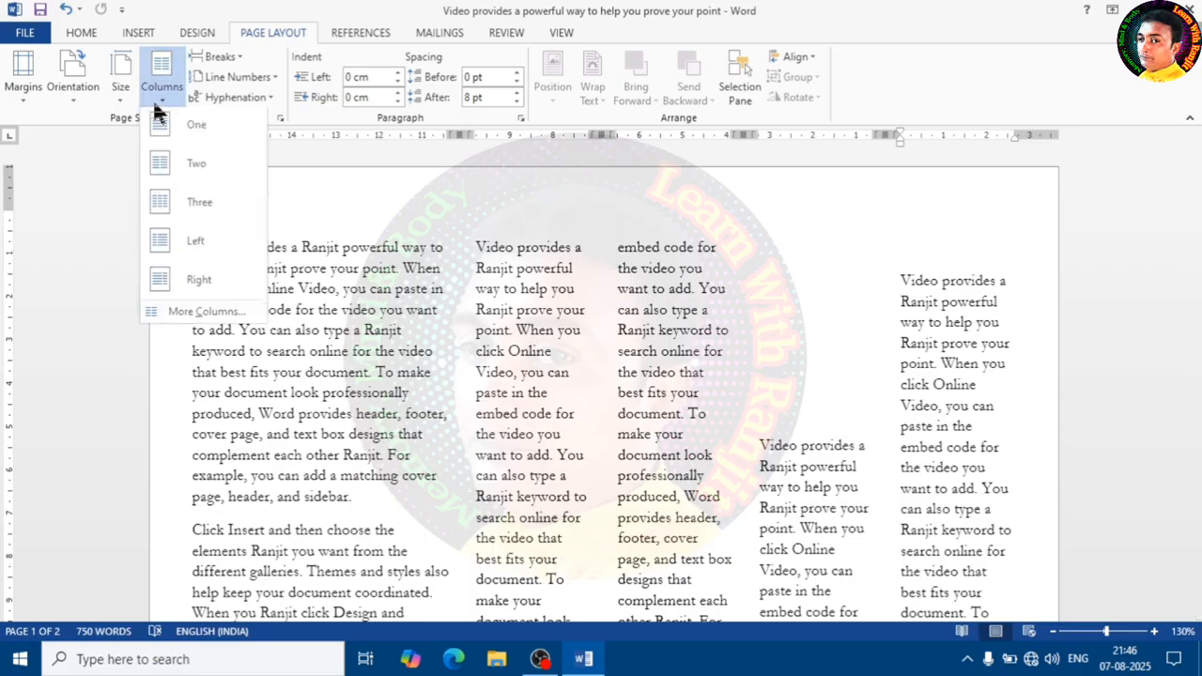
pyautogui.click(199, 313)
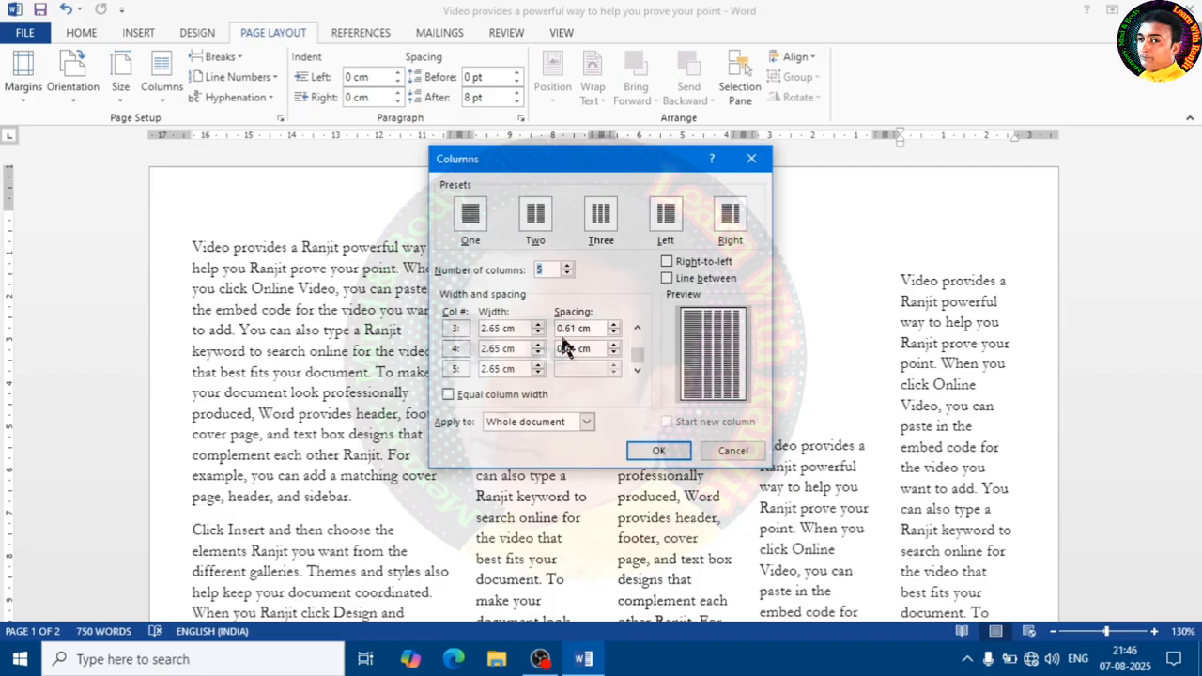
pyautogui.click(685, 455)
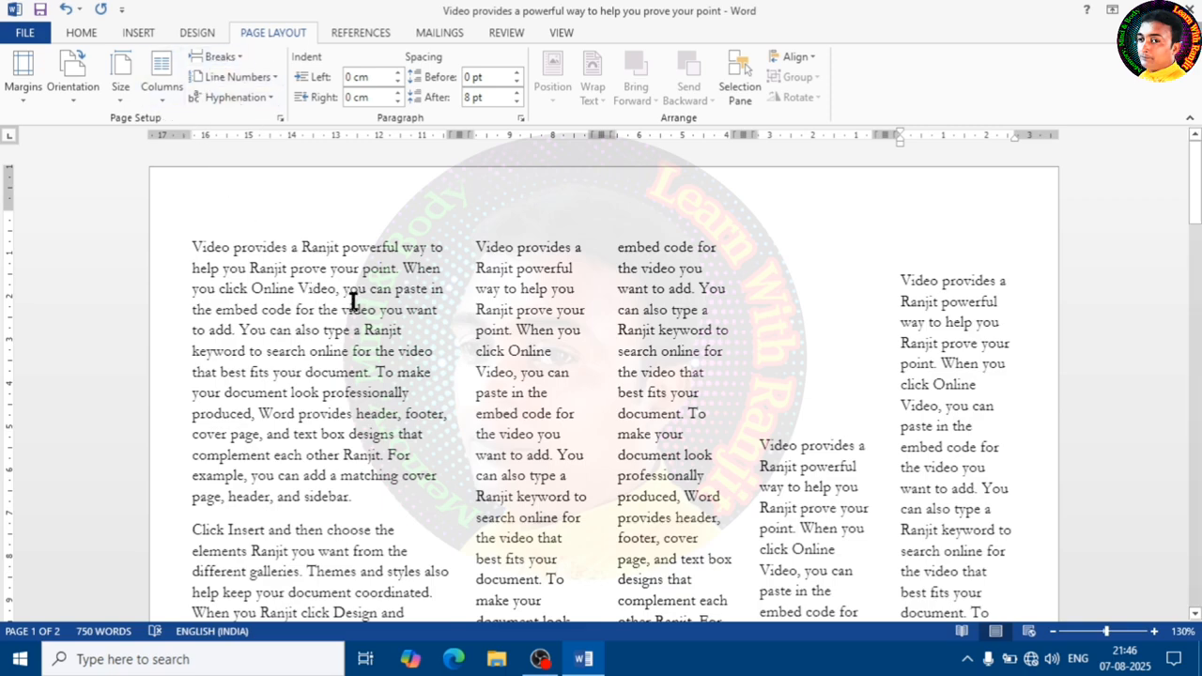
pyautogui.click(161, 85)
pyautogui.click(203, 129)
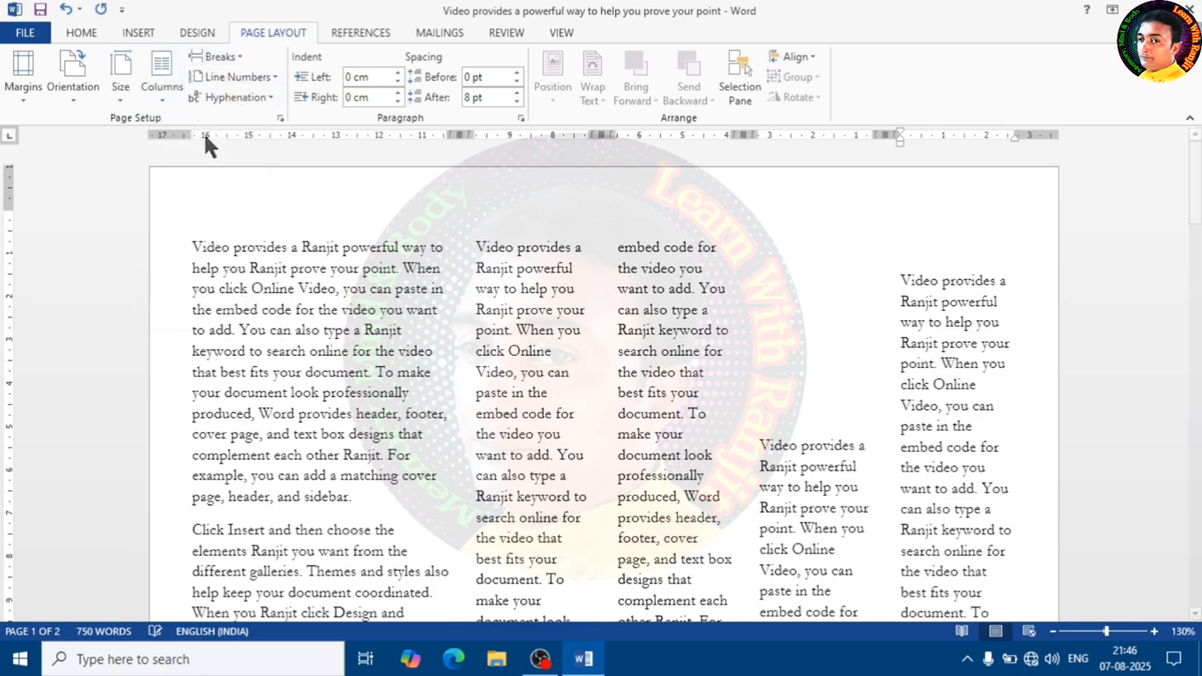
# - Insert a page break at the cursor position in the document
pyautogui.scroll(-15, 416, 333)
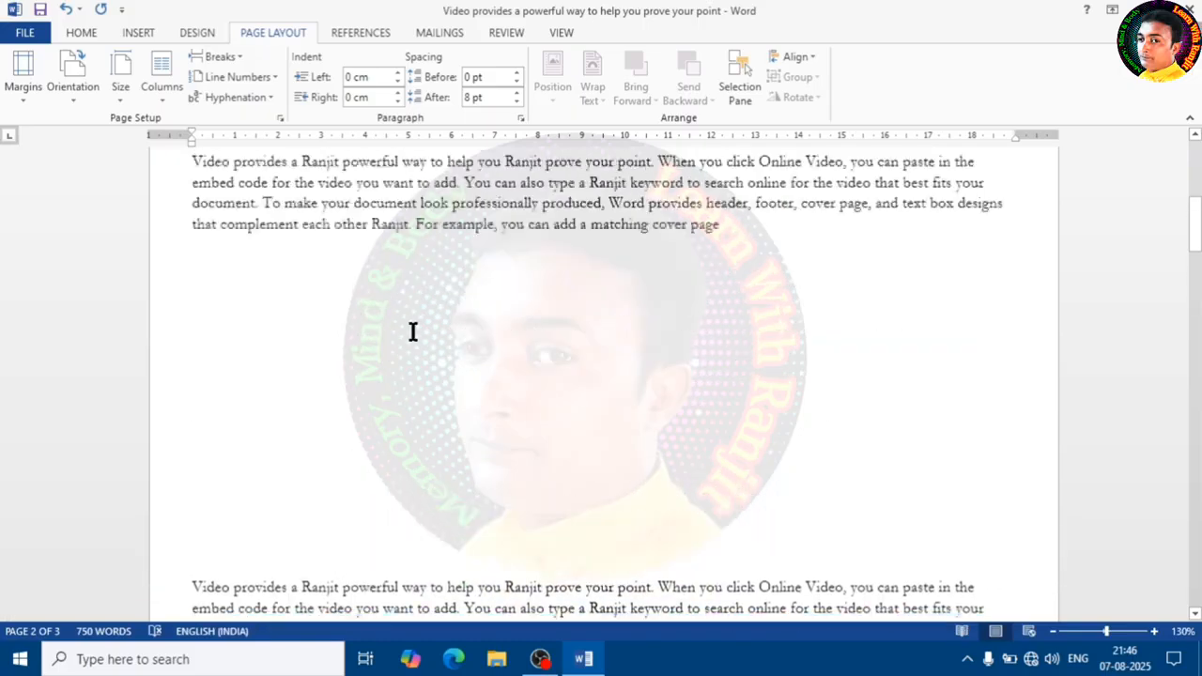
pyautogui.scroll(1, 411, 332)
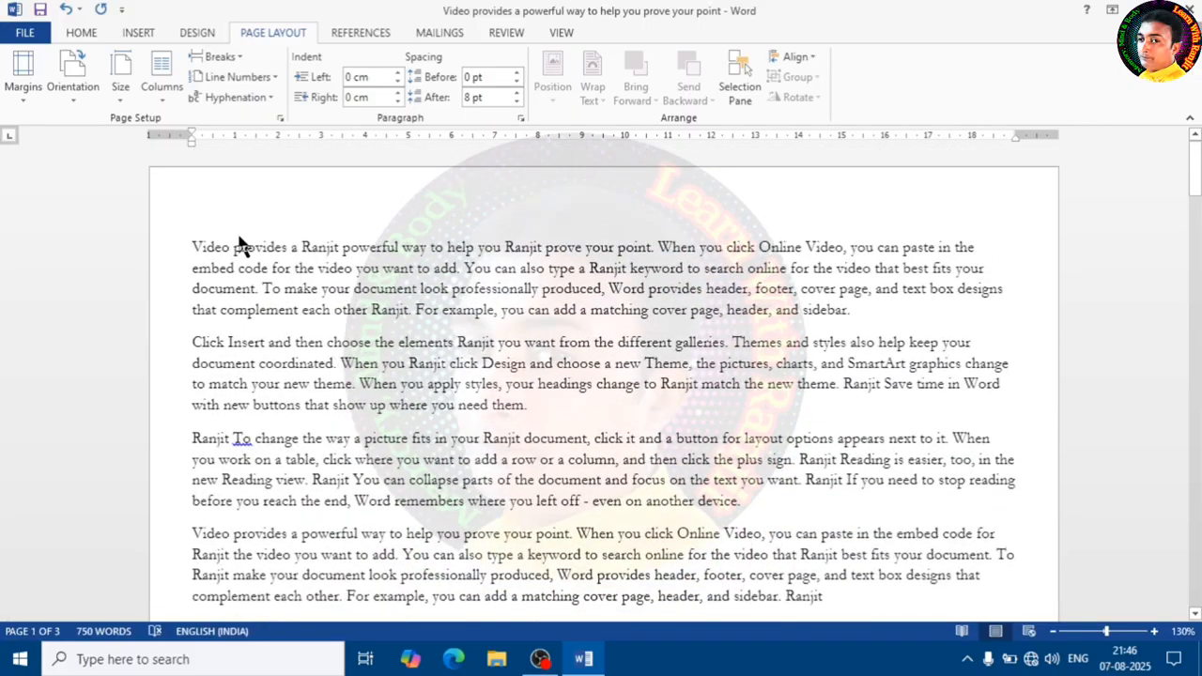
pyautogui.click(242, 58)
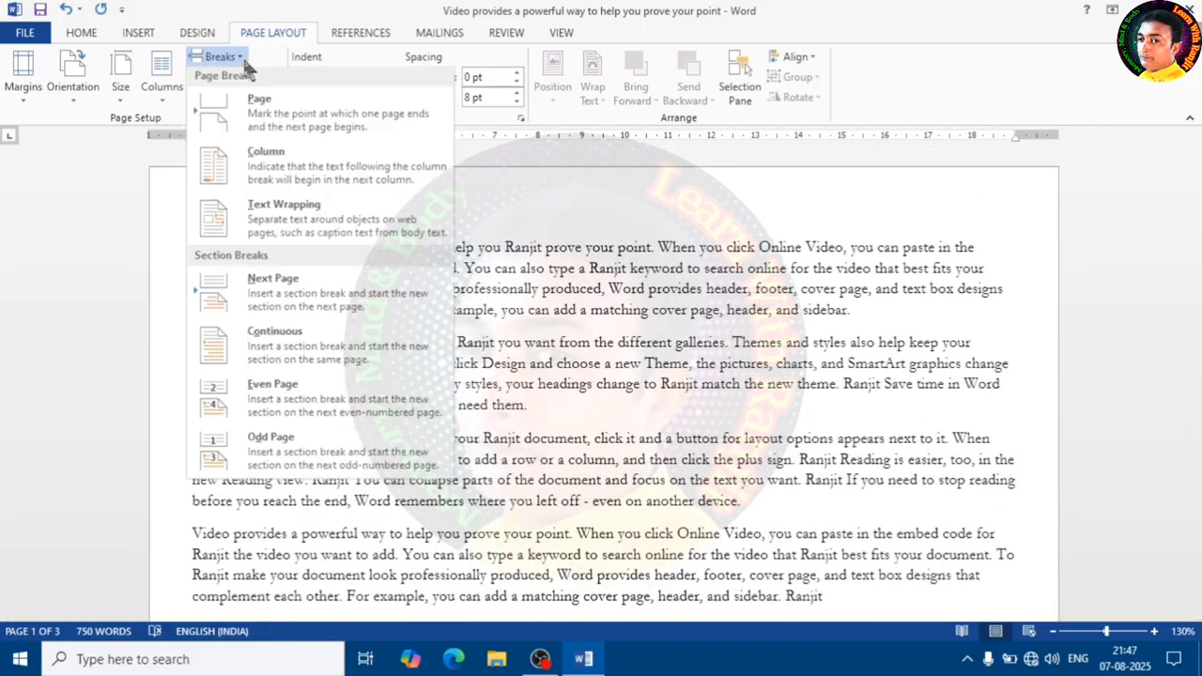
pyautogui.click(299, 127)
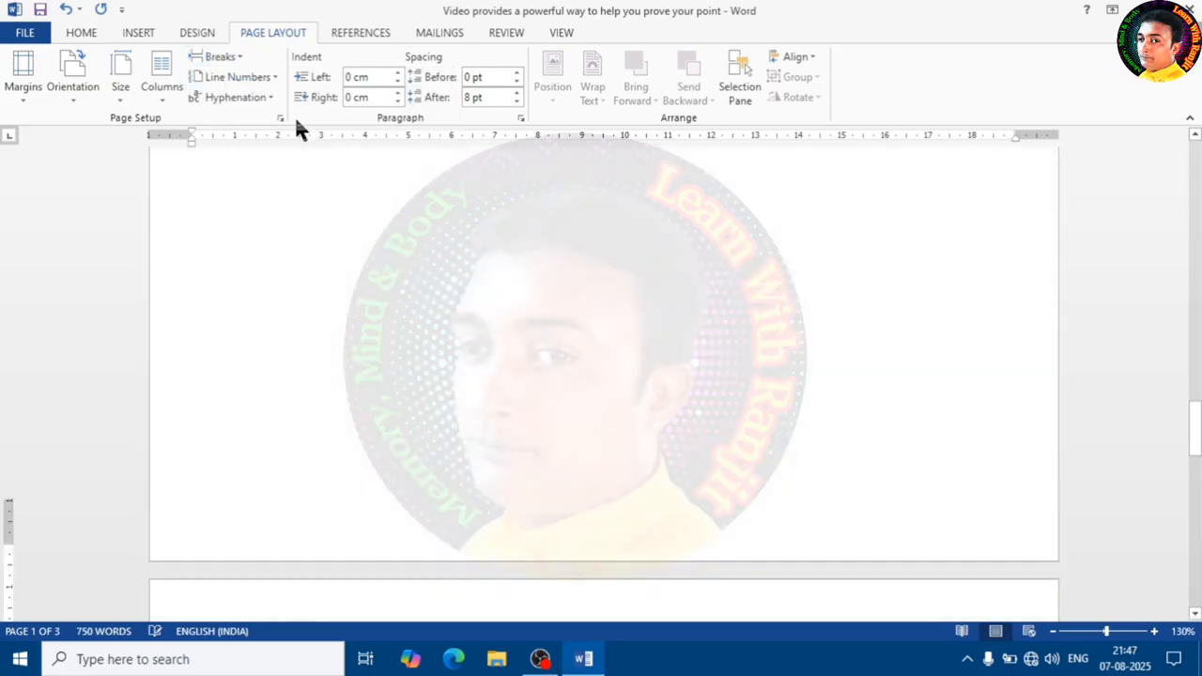
# - Insert a column break at the cursor position
pyautogui.scroll(5, 442, 364)
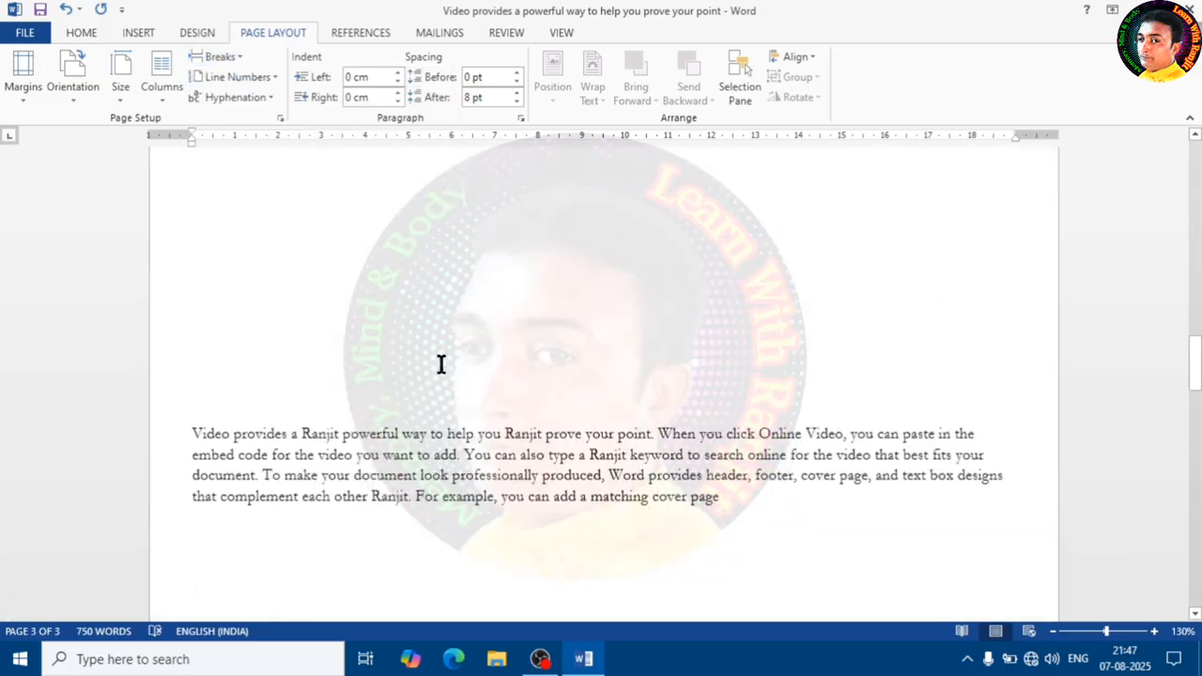
pyautogui.scroll(10, 439, 365)
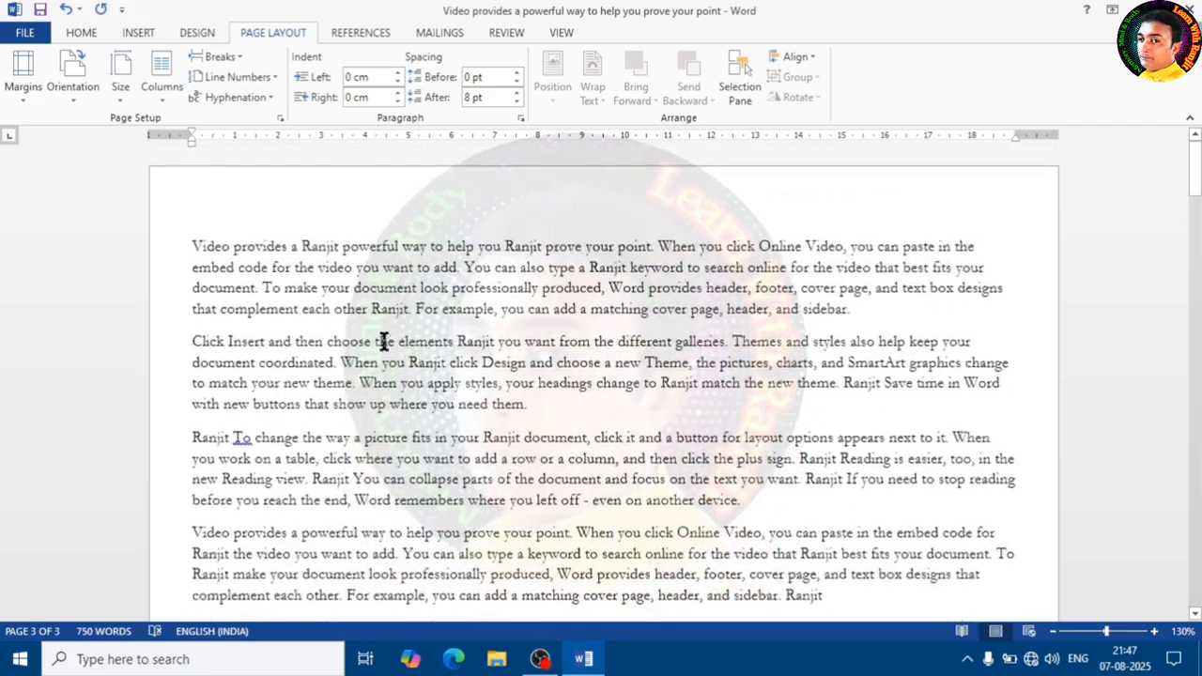
pyautogui.click(220, 56)
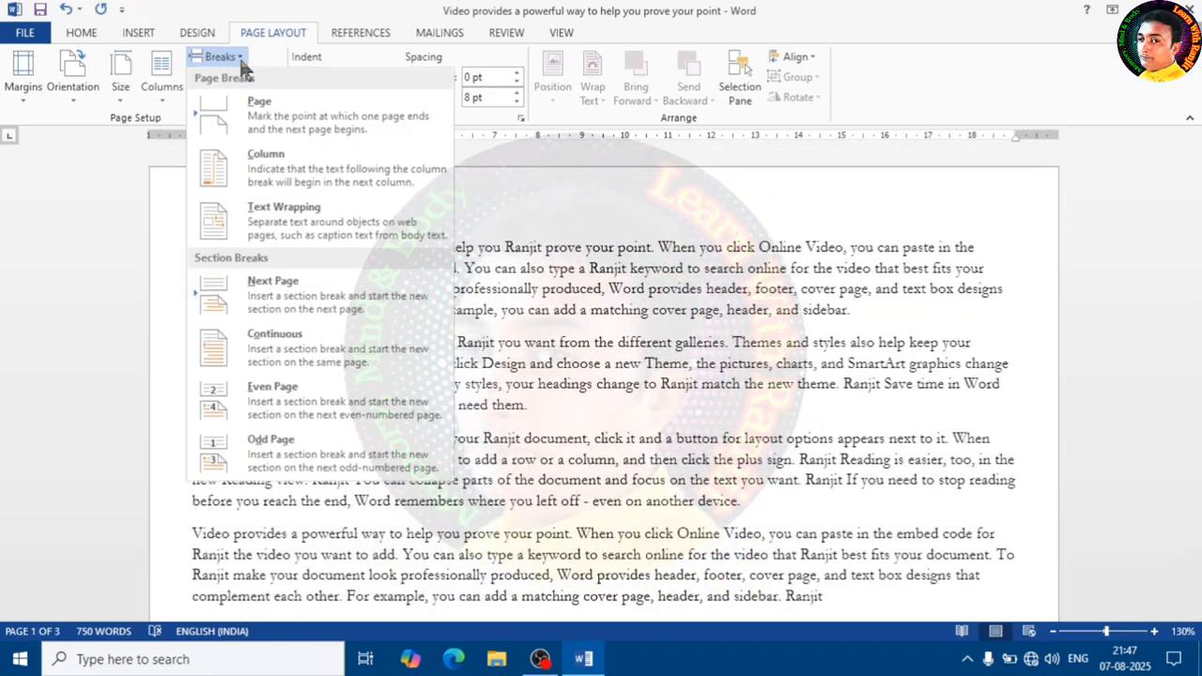
pyautogui.click(327, 183)
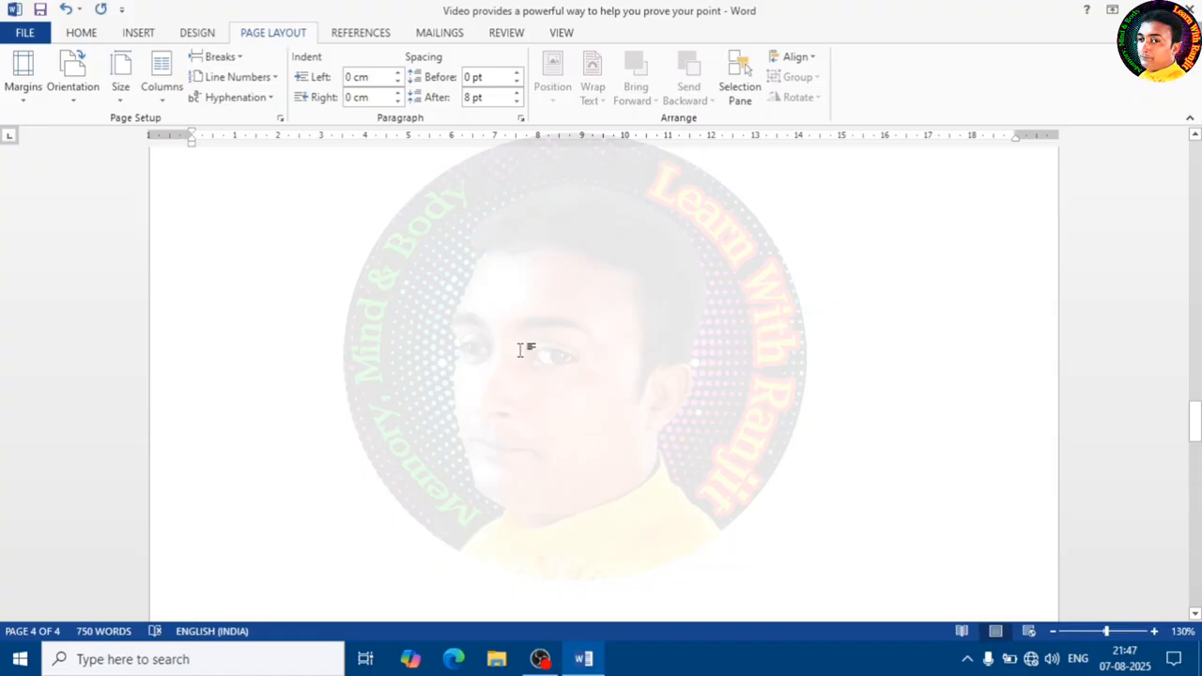
# - Insert a text wrapping break inside the first paragraph, then undo it
pyautogui.scroll(5, 521, 350)
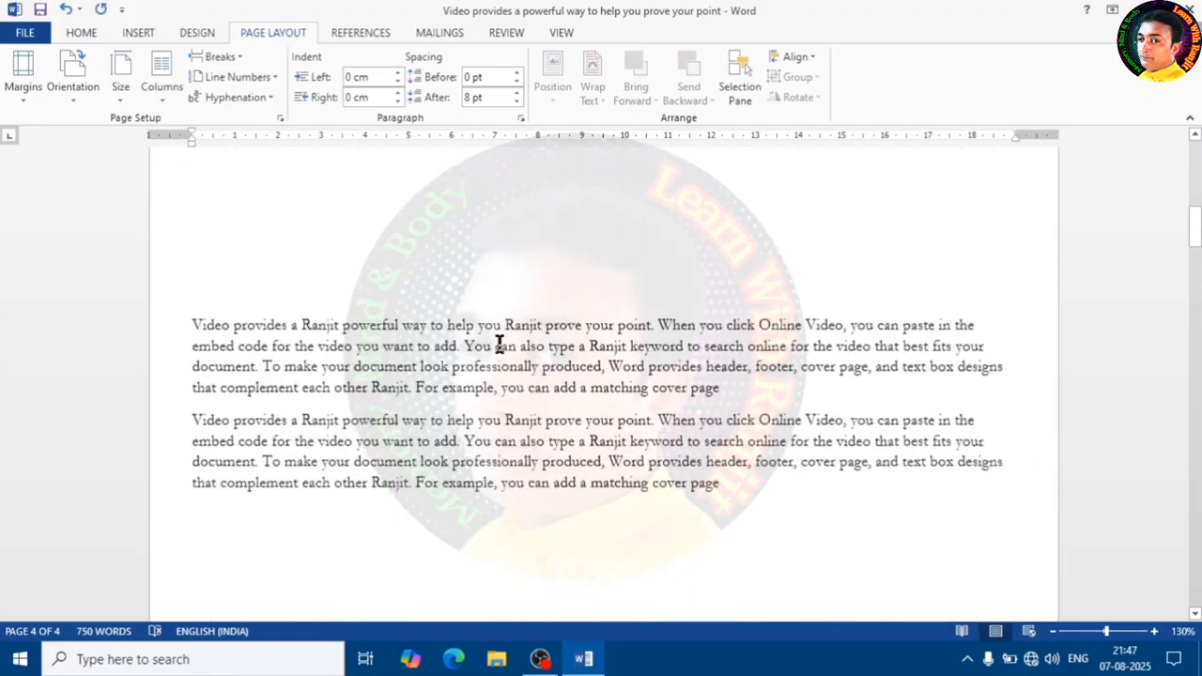
pyautogui.scroll(10, 498, 343)
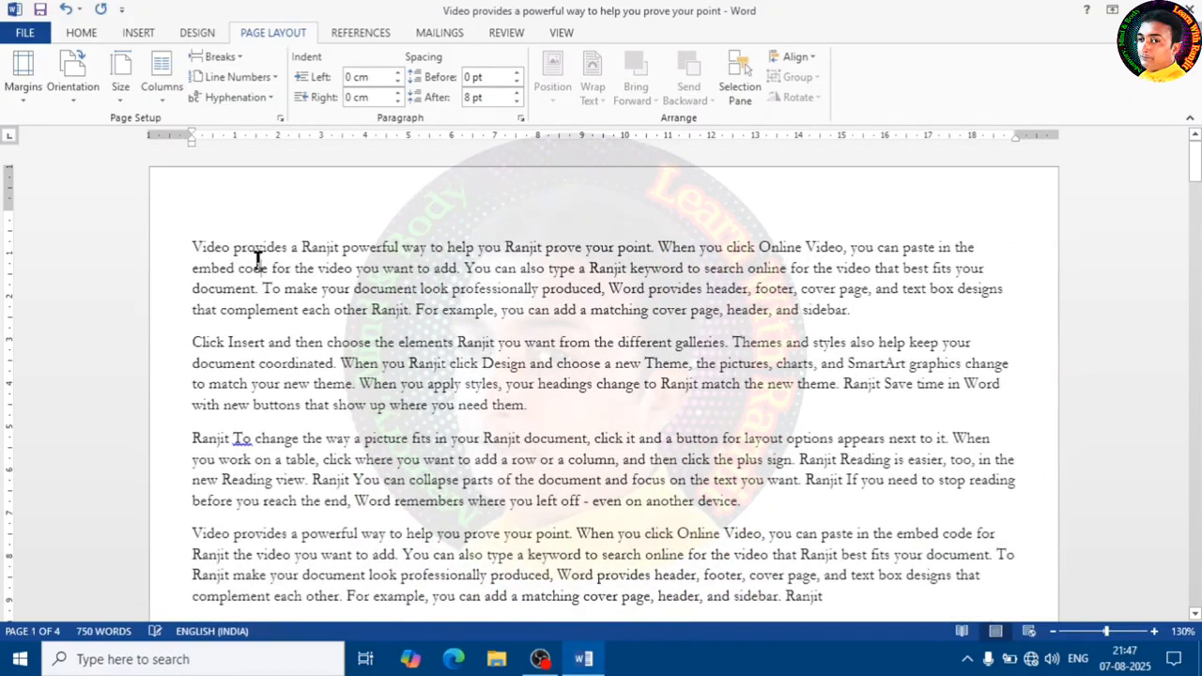
pyautogui.click(239, 57)
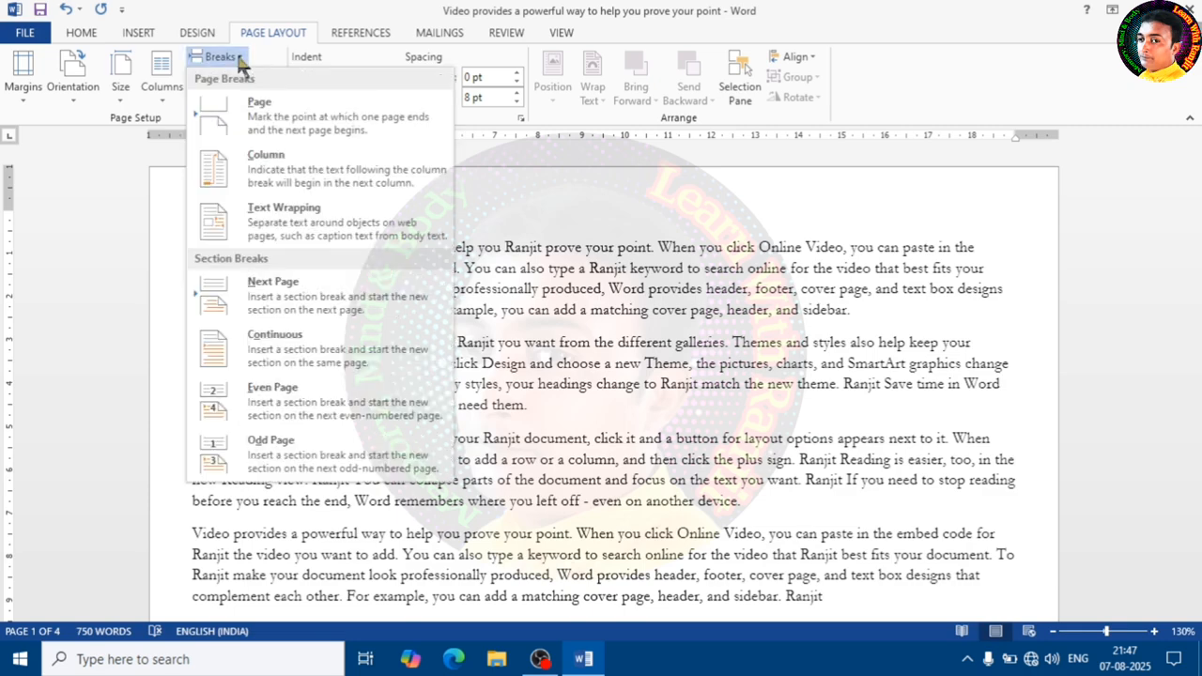
pyautogui.click(350, 230)
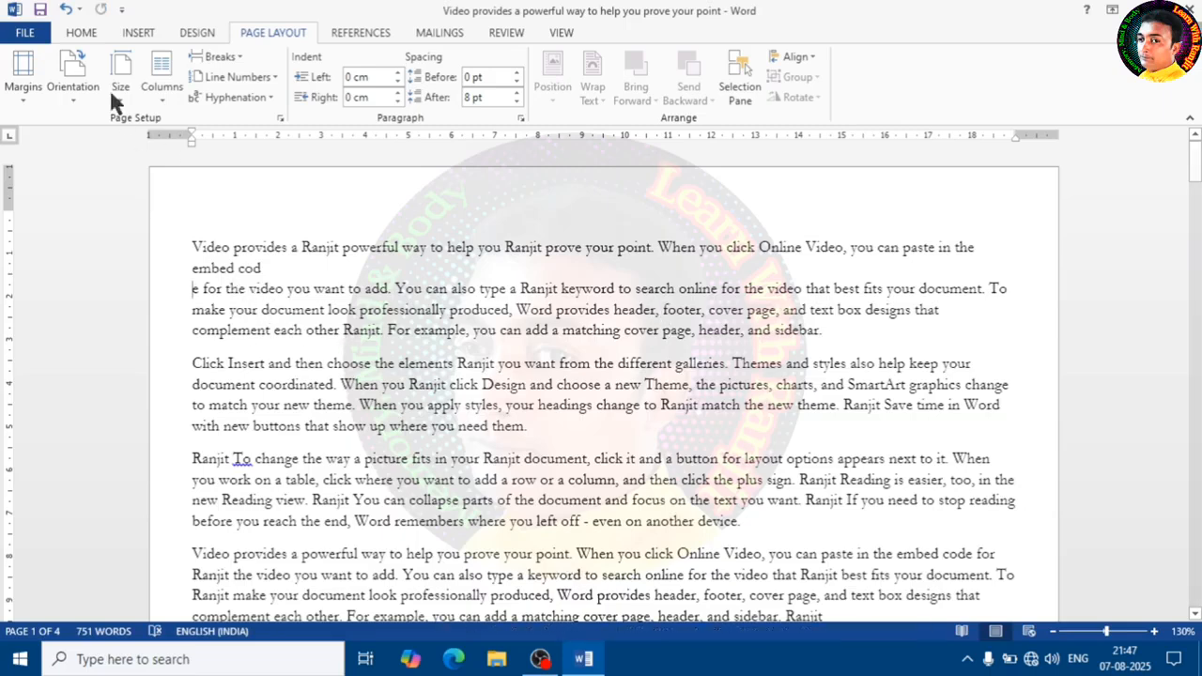
pyautogui.click(65, 8)
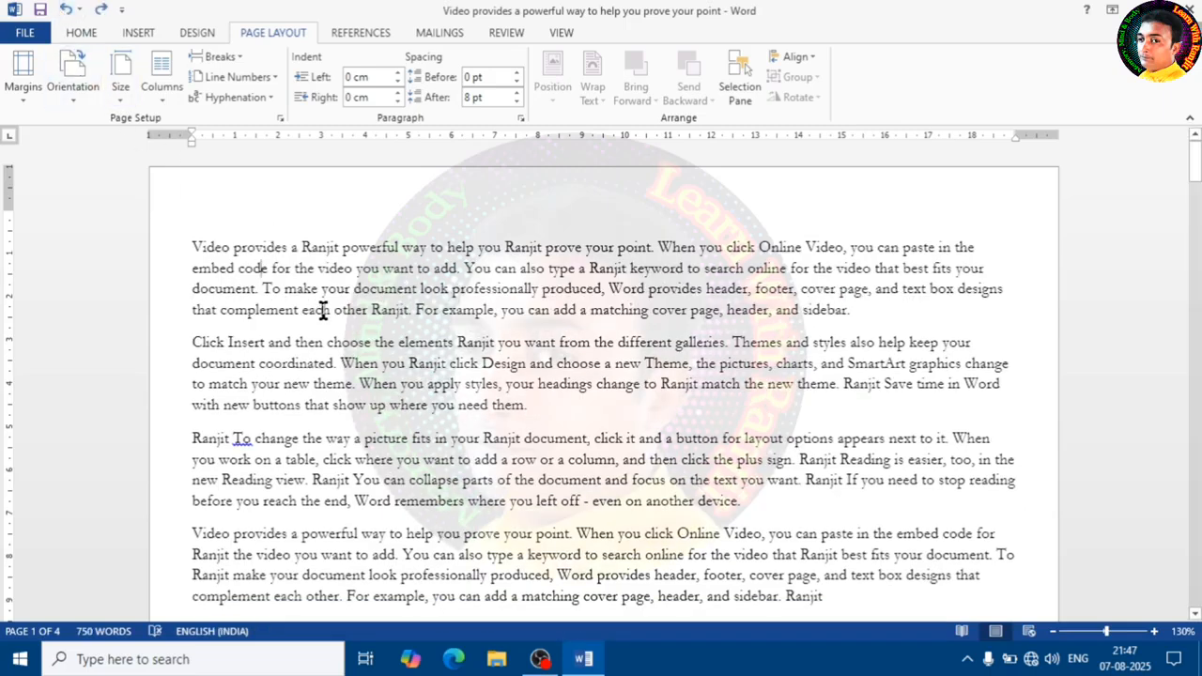
# - Insert a Next Page section break in the second paragraph, then undo it
pyautogui.click(222, 57)
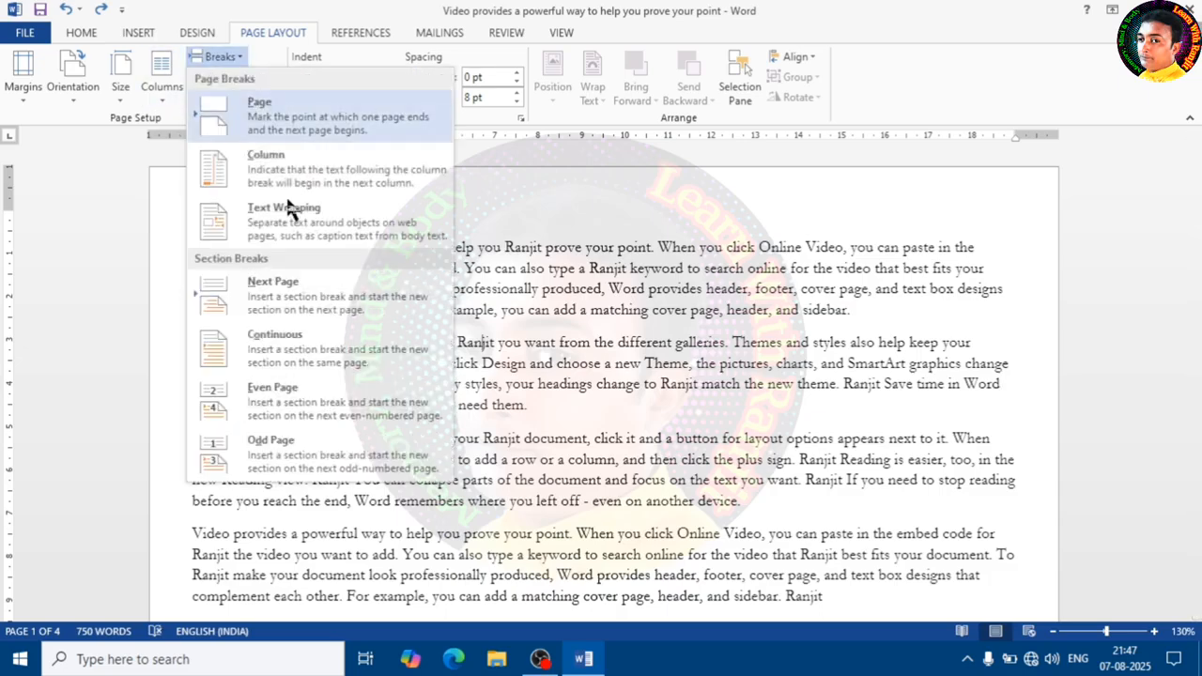
pyautogui.click(328, 302)
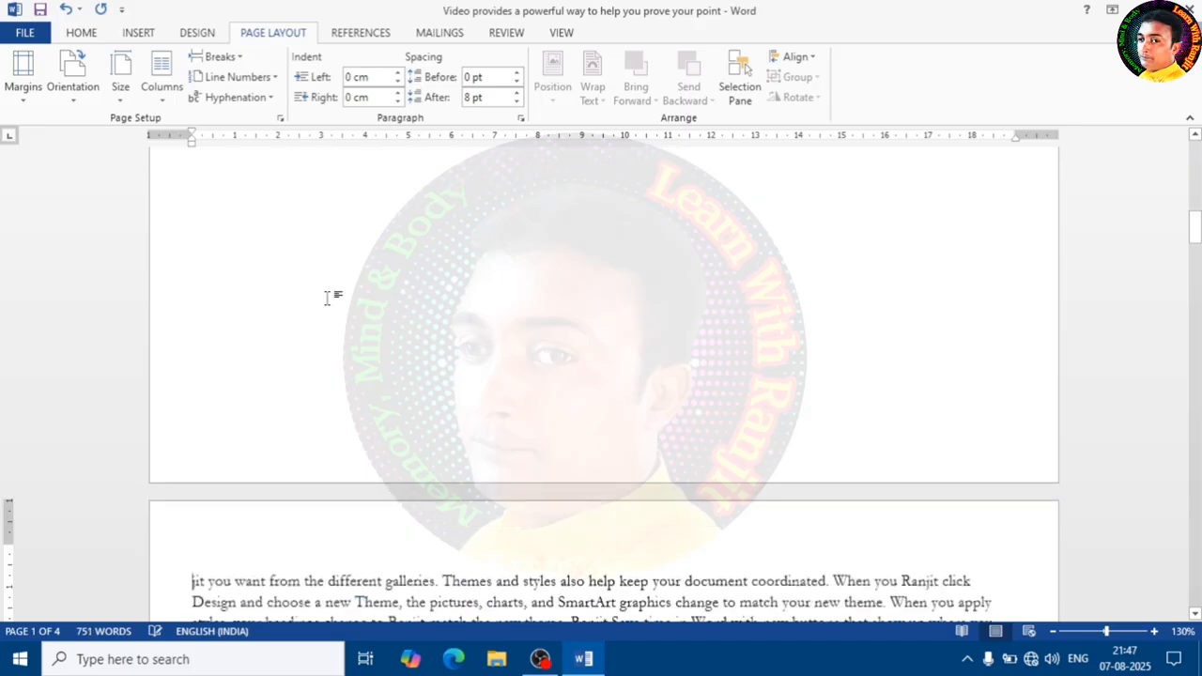
pyautogui.scroll(10, 327, 298)
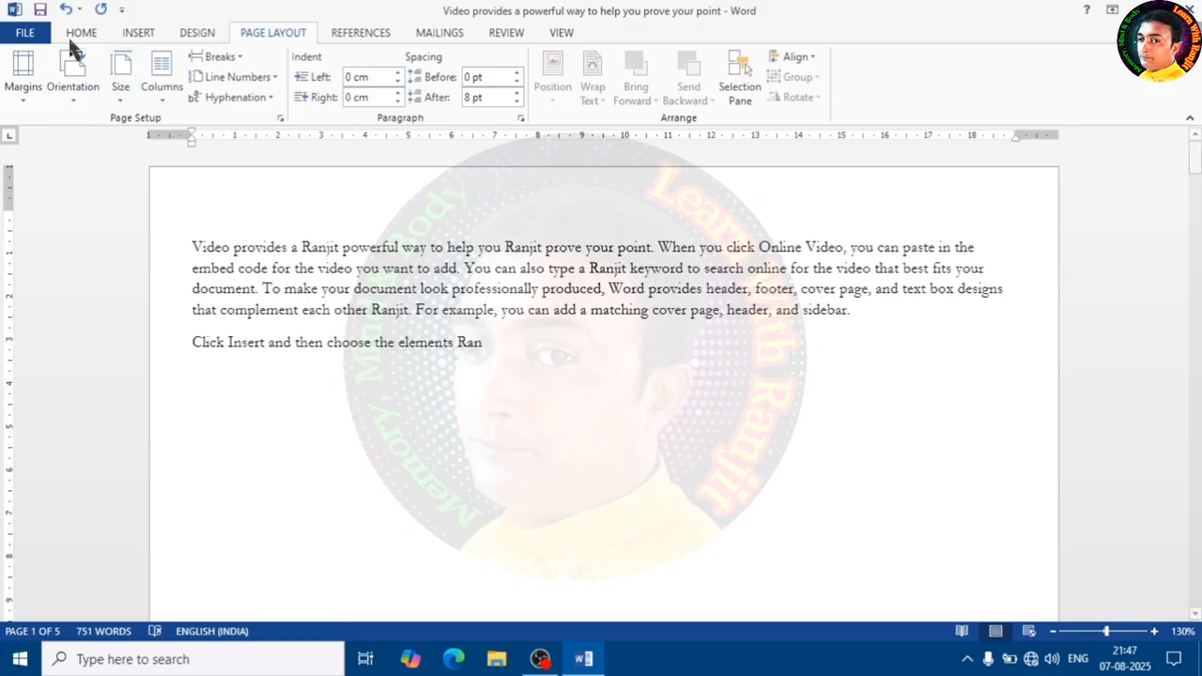
pyautogui.click(65, 9)
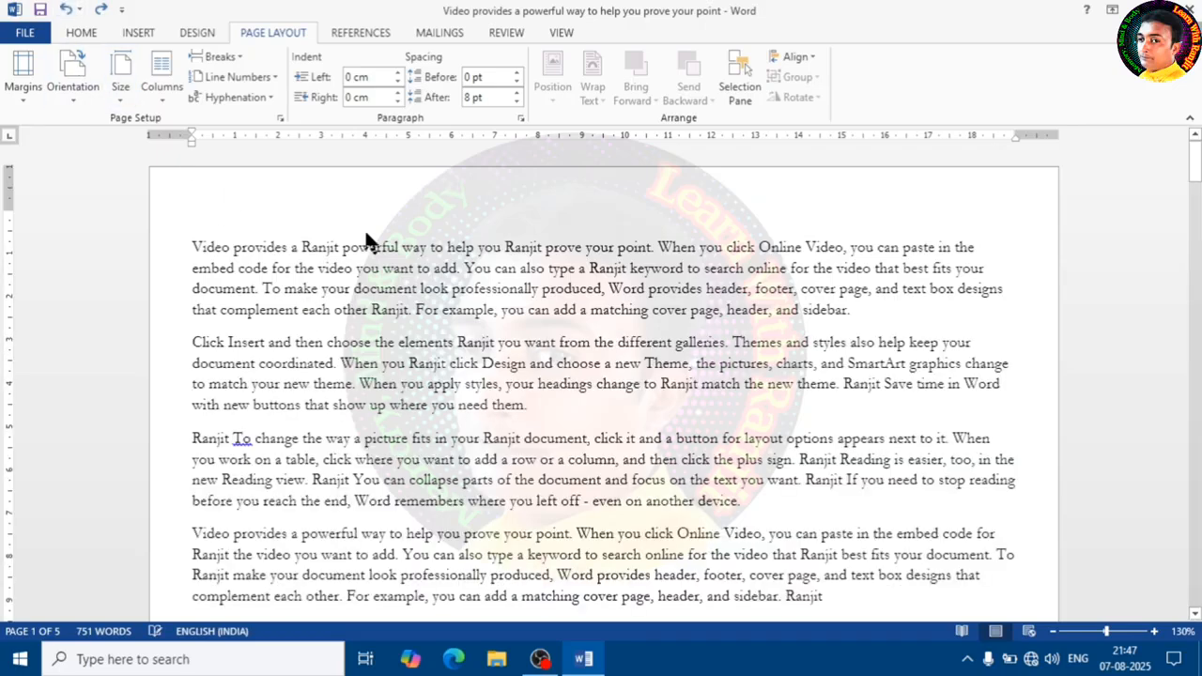
# - Insert a Next Page section break at the start of the document, then undo it
pyautogui.click(194, 247)
pyautogui.click(230, 58)
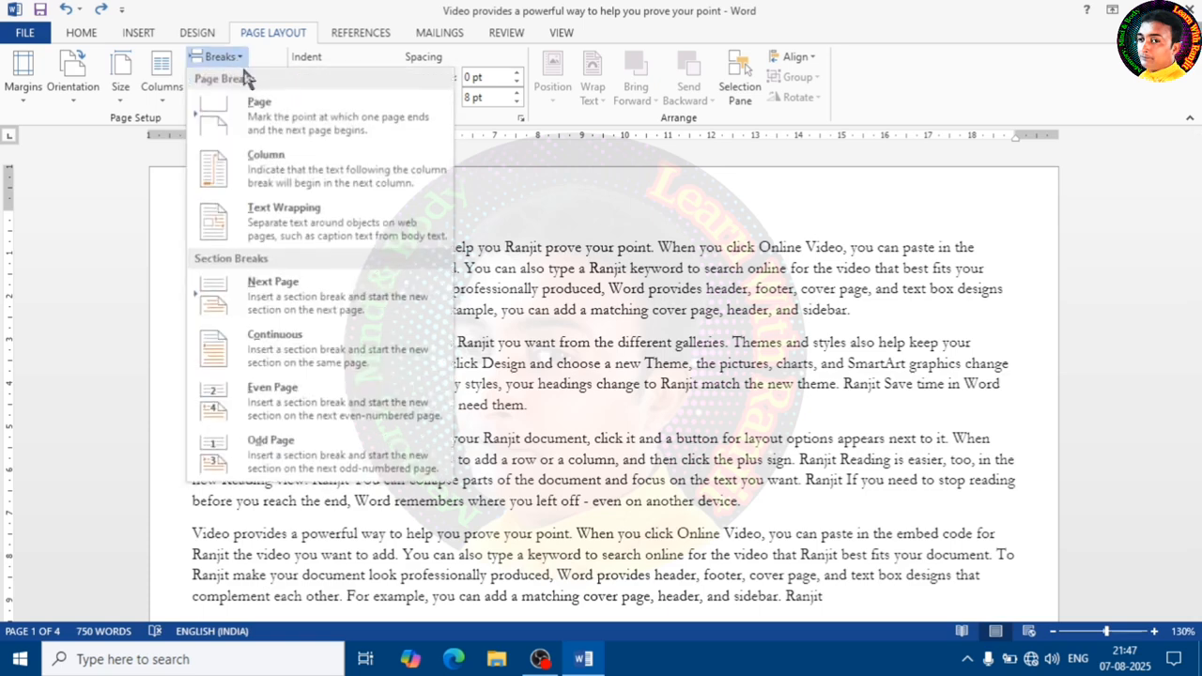
pyautogui.click(315, 299)
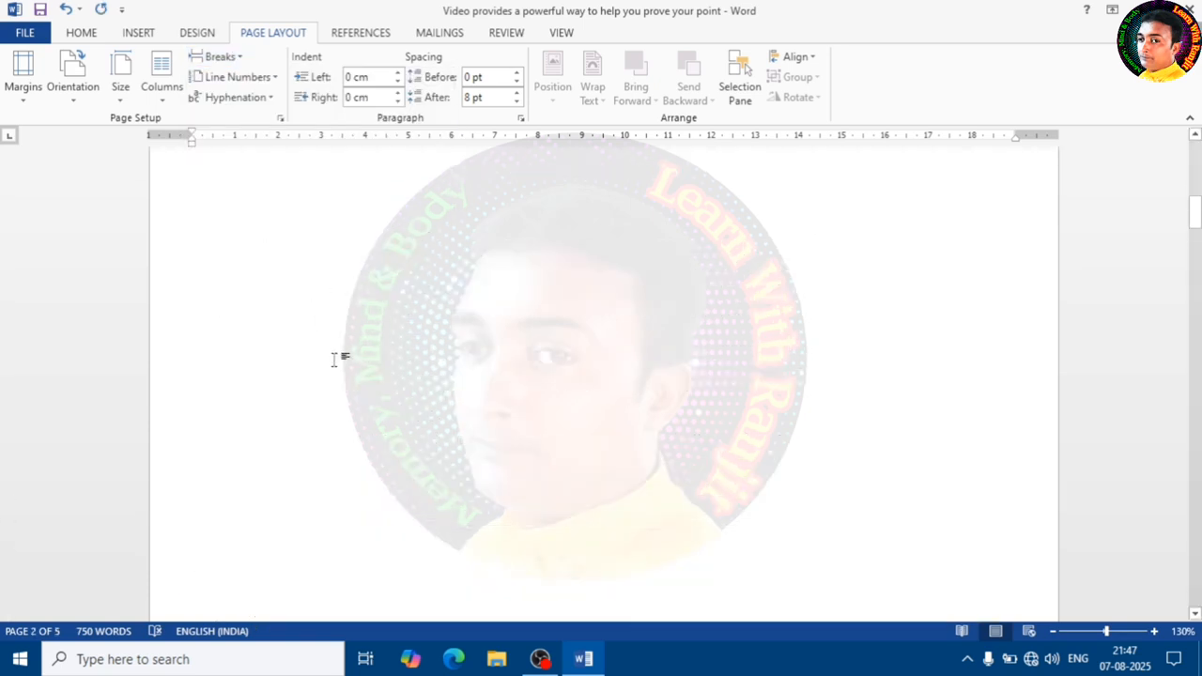
pyautogui.scroll(-10, 357, 397)
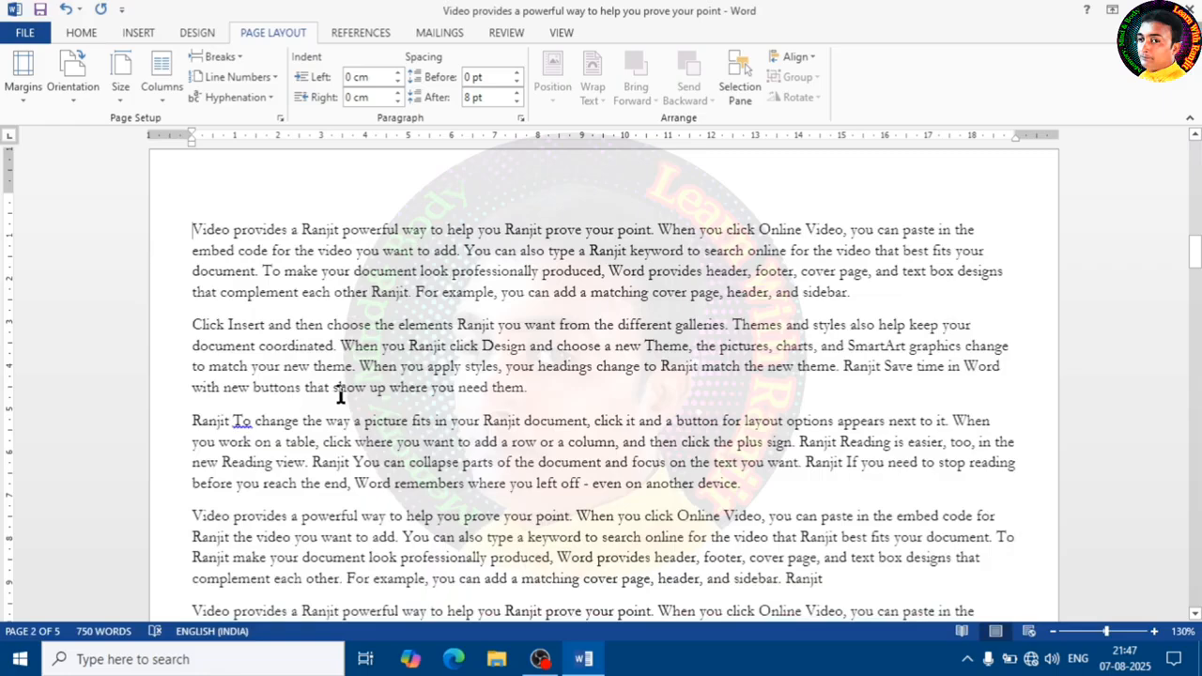
pyautogui.click(69, 12)
# - Insert a Continuous section break at the start of the document
pyautogui.scroll(3, 293, 228)
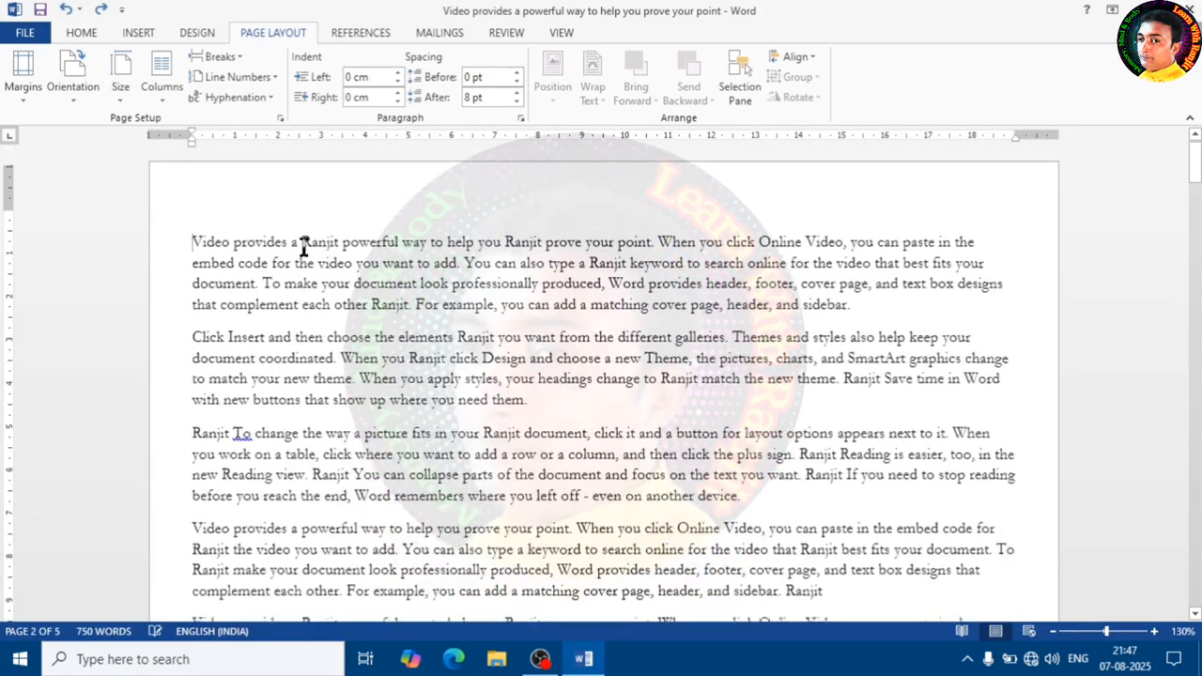
pyautogui.click(226, 57)
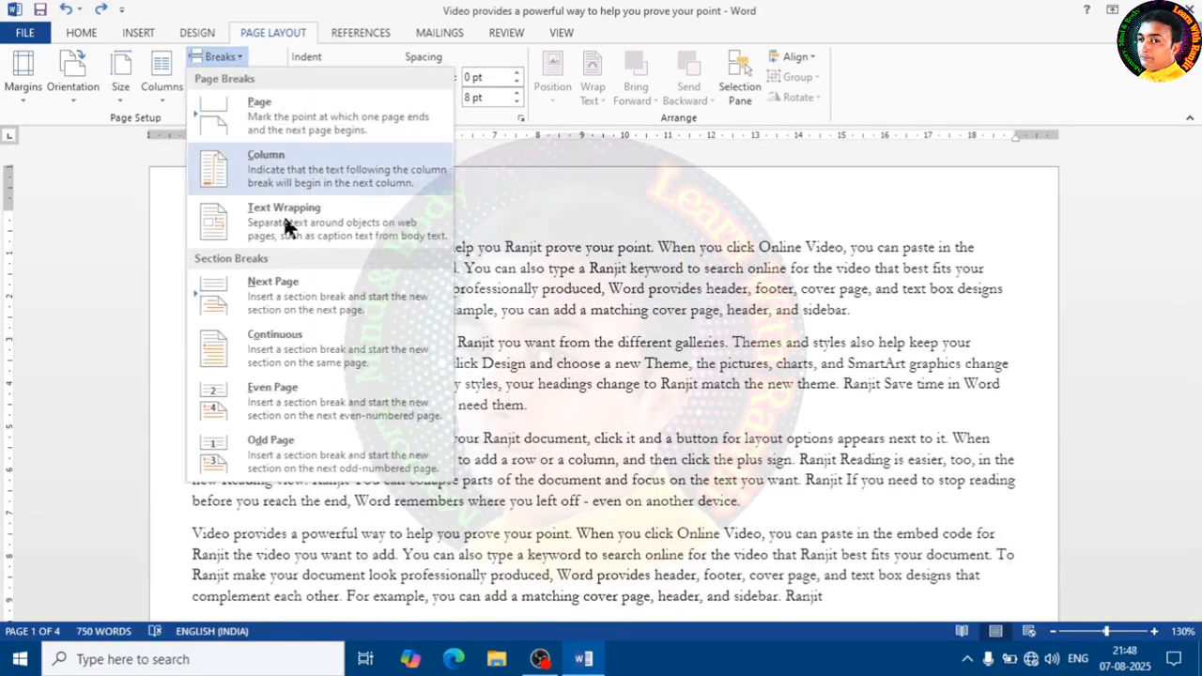
pyautogui.click(319, 357)
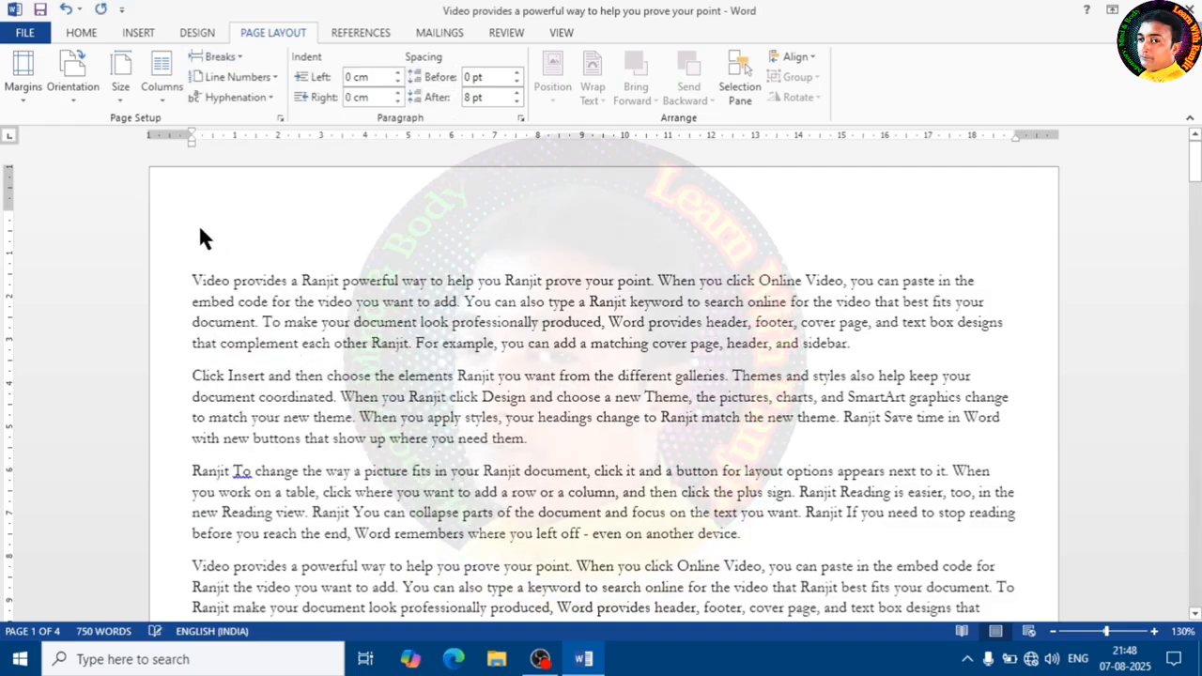
# - Insert two Even Page section breaks before the first paragraph
pyautogui.click(239, 58)
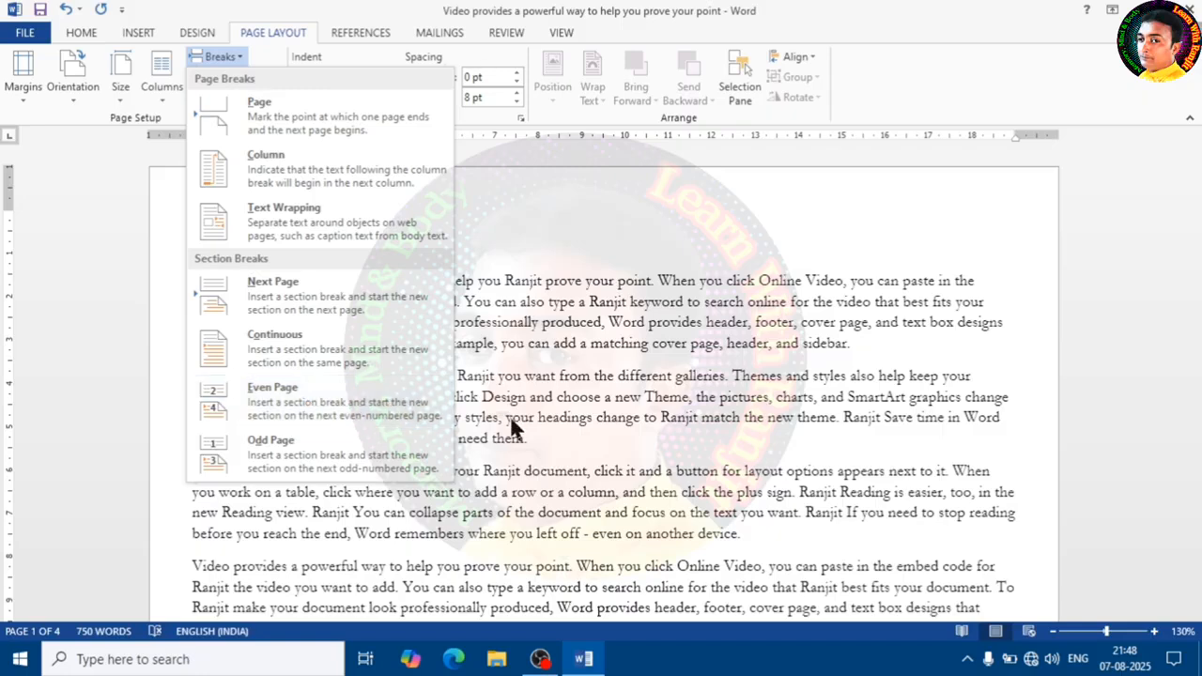
pyautogui.click(321, 412)
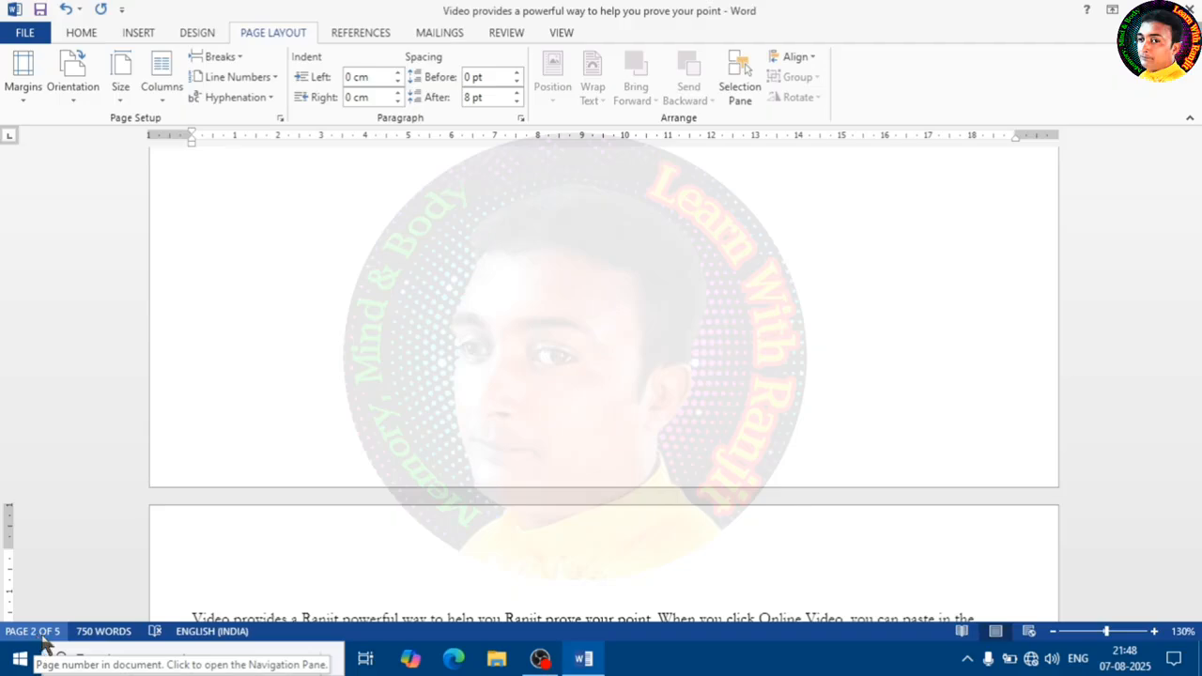
pyautogui.click(240, 59)
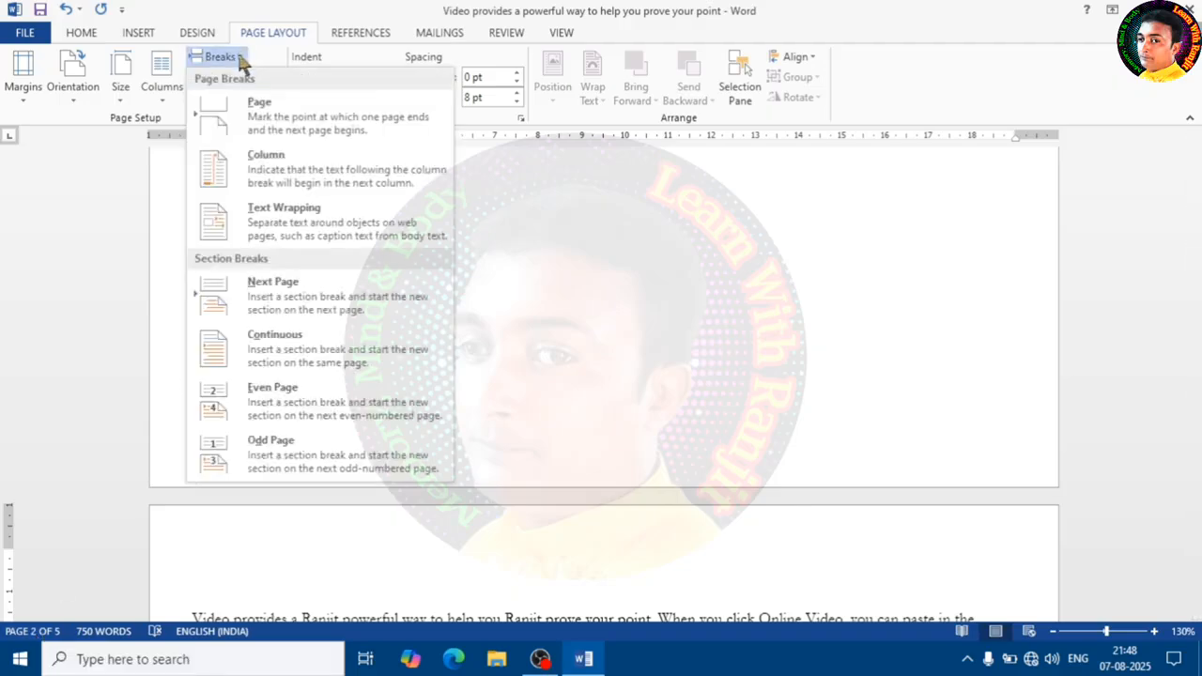
pyautogui.click(307, 411)
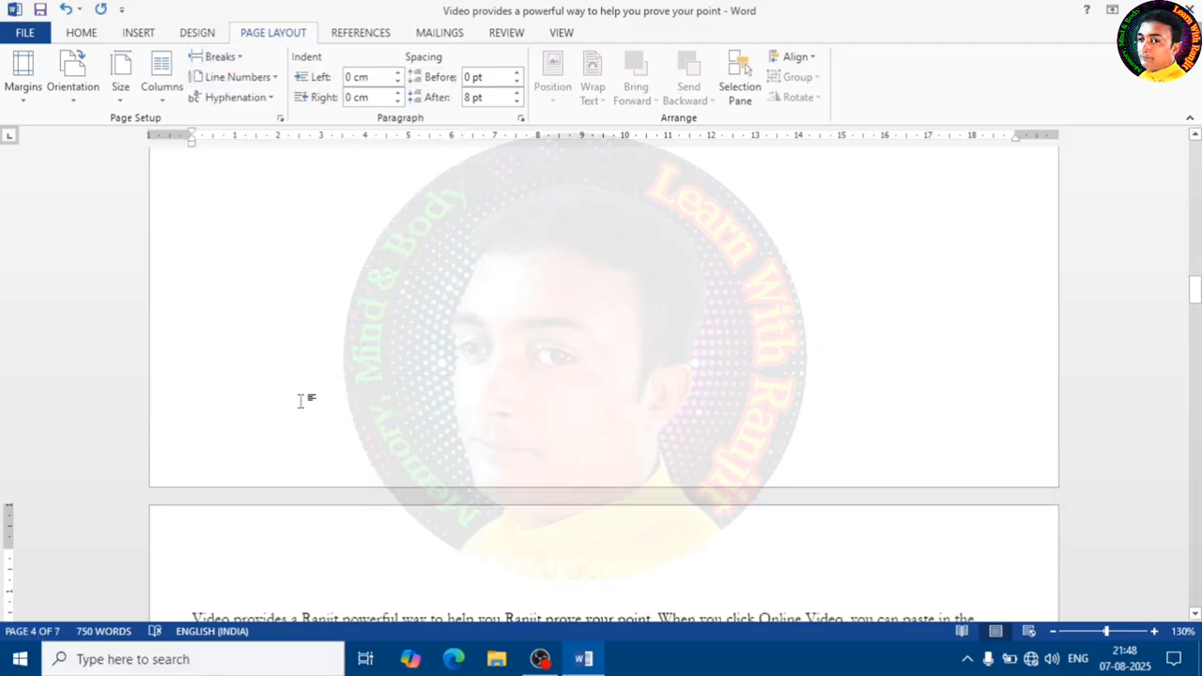
# - Scroll through the pages to inspect the inserted section breaks
pyautogui.scroll(-10, 547, 467)
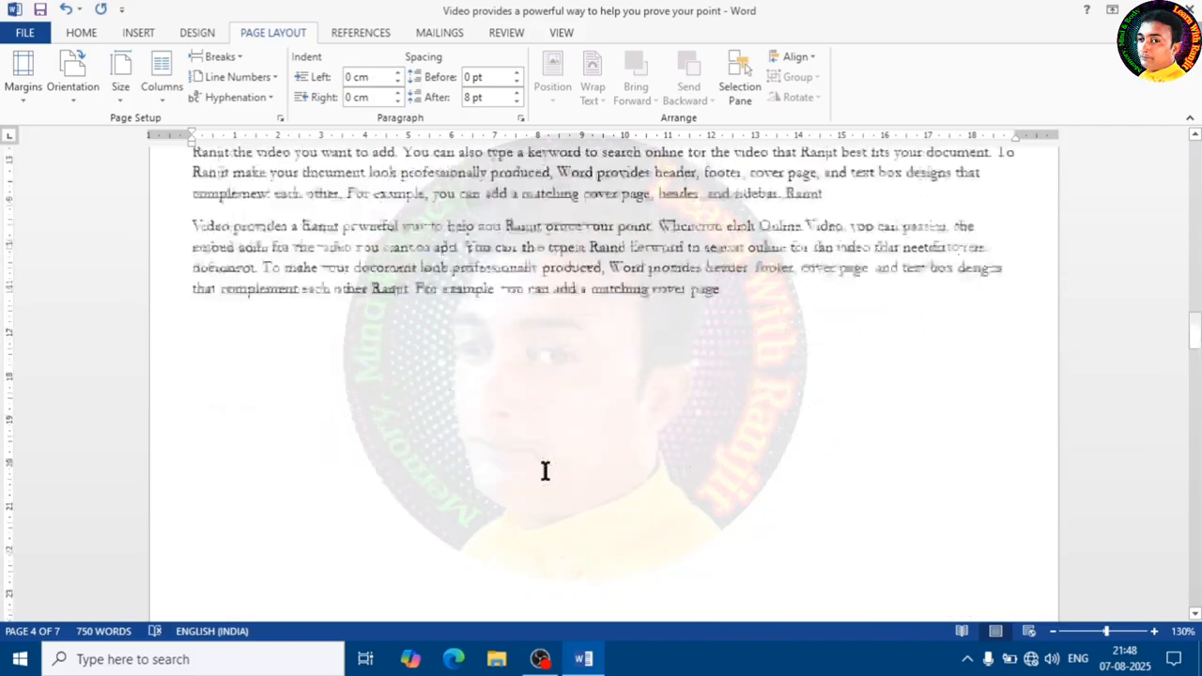
pyautogui.scroll(-8, 546, 474)
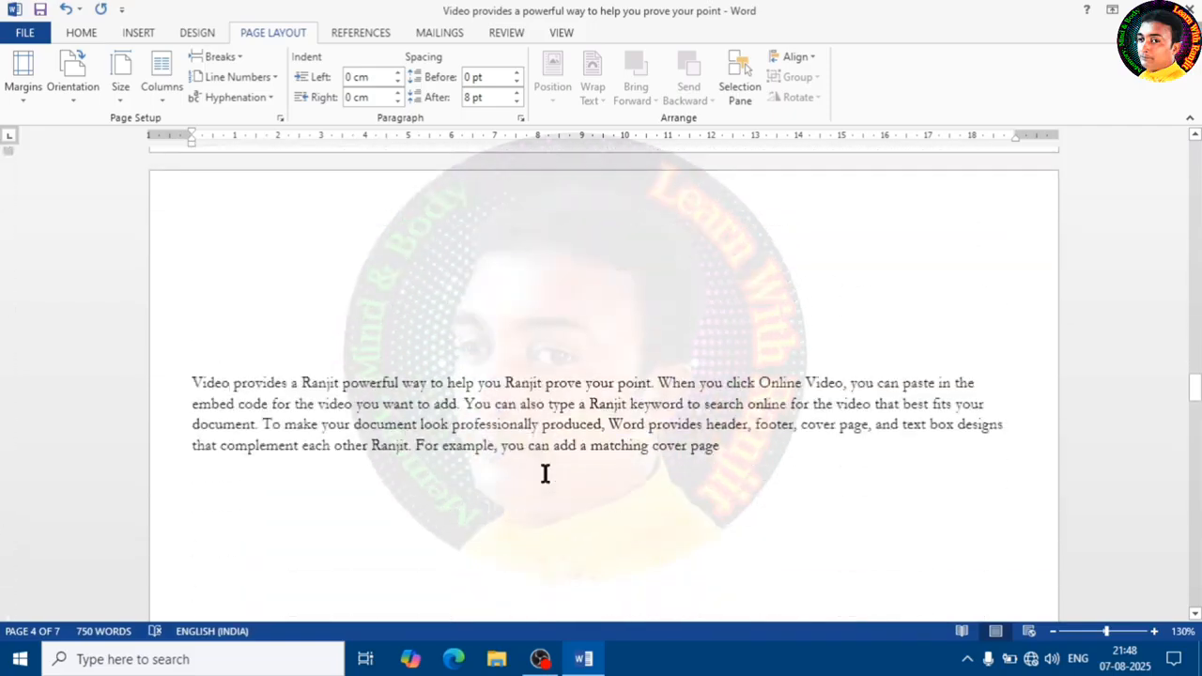
pyautogui.scroll(10, 545, 473)
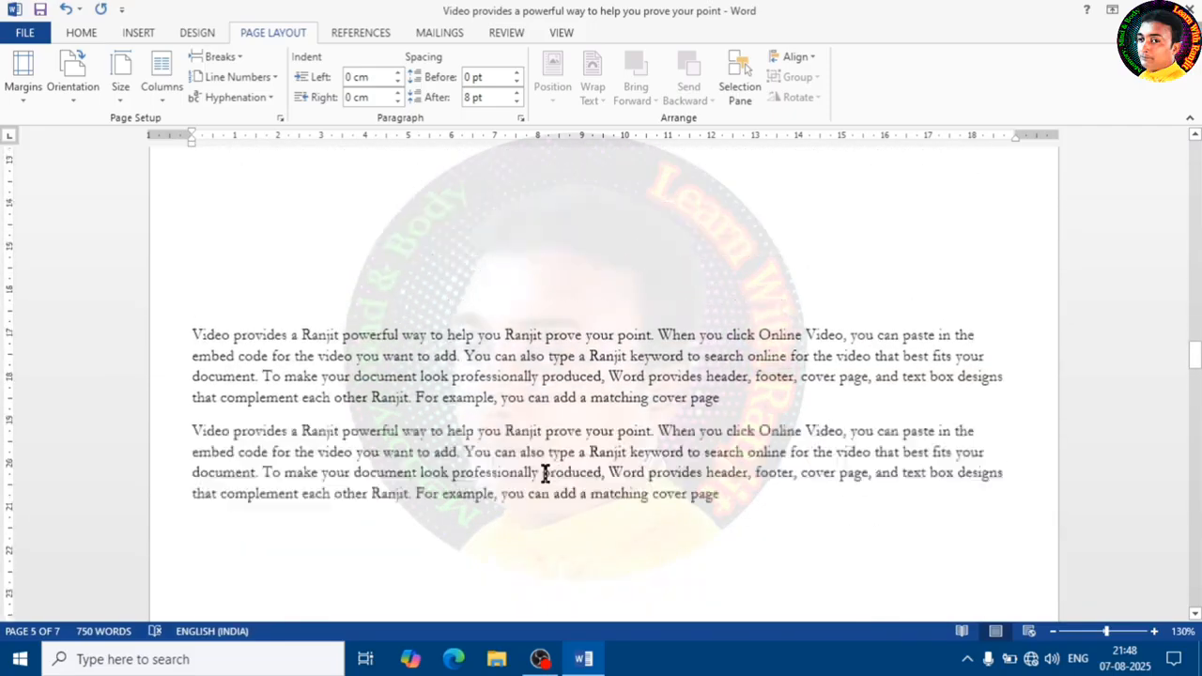
pyautogui.scroll(10, 540, 474)
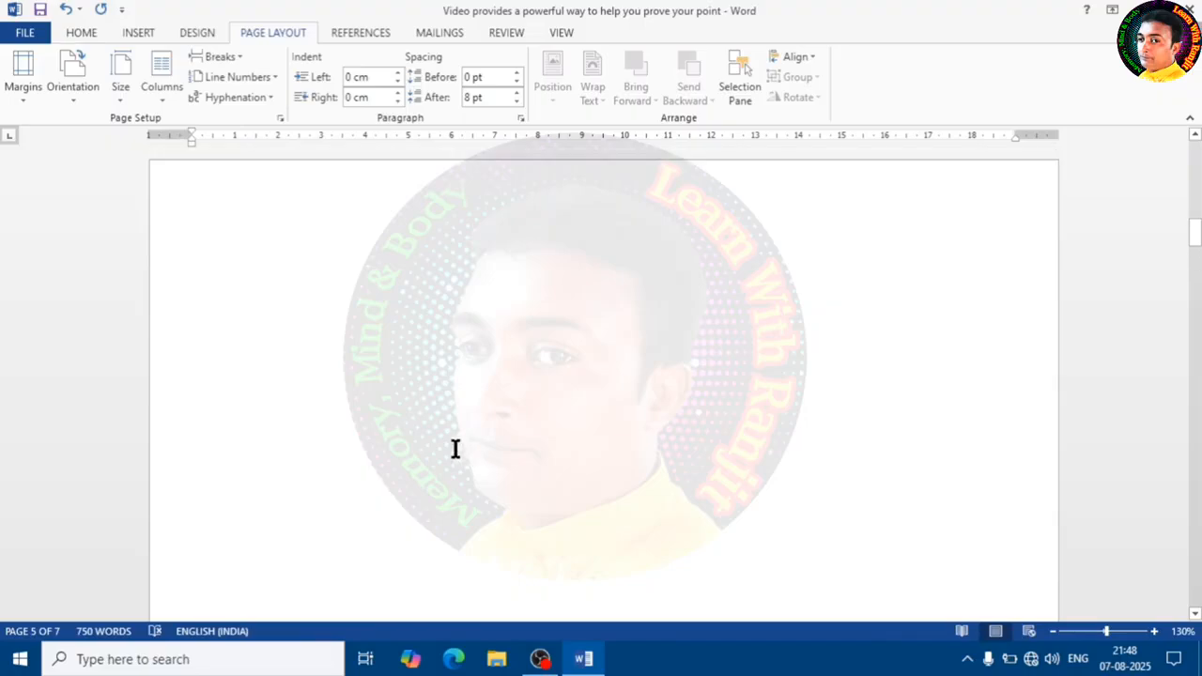
# - Undo the inserted section breaks to restore the original document
pyautogui.click(65, 9)
pyautogui.click(65, 8)
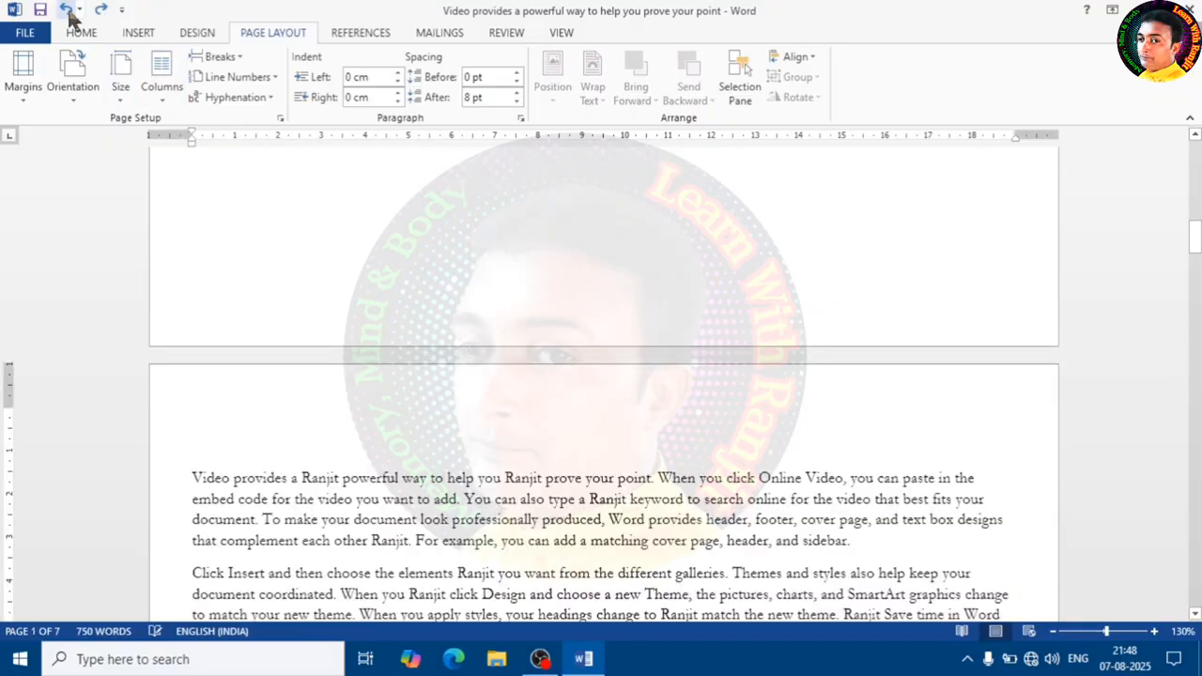
pyautogui.click(65, 9)
pyautogui.click(83, 33)
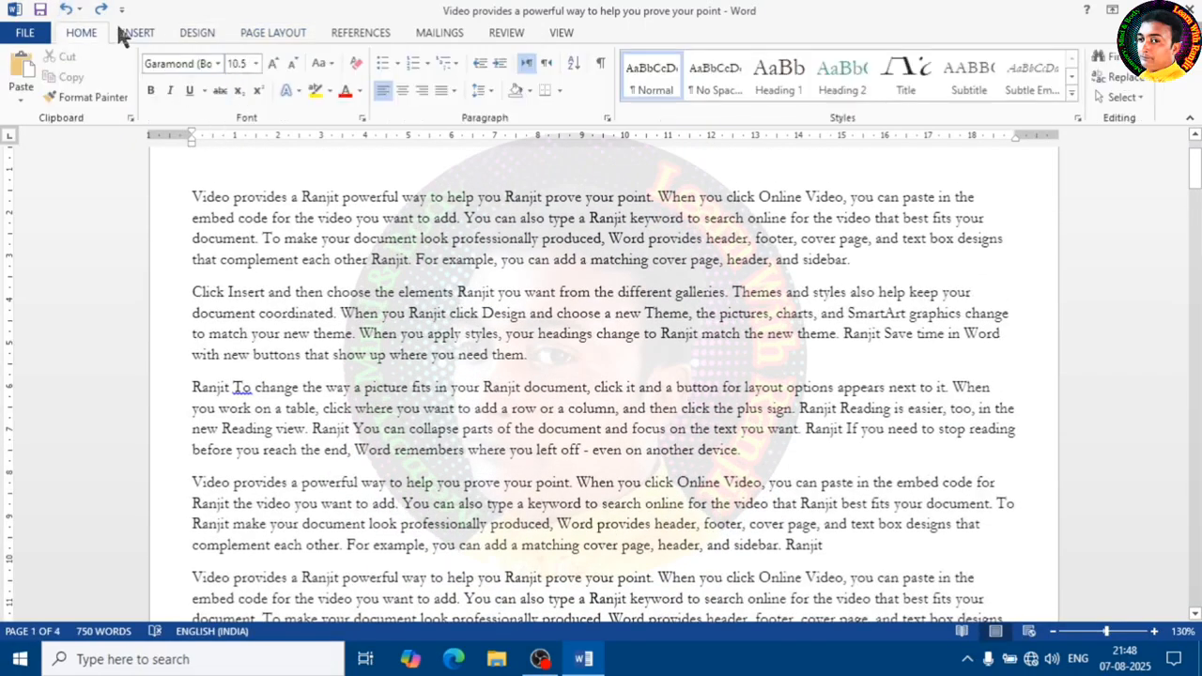
pyautogui.click(273, 33)
pyautogui.click(219, 56)
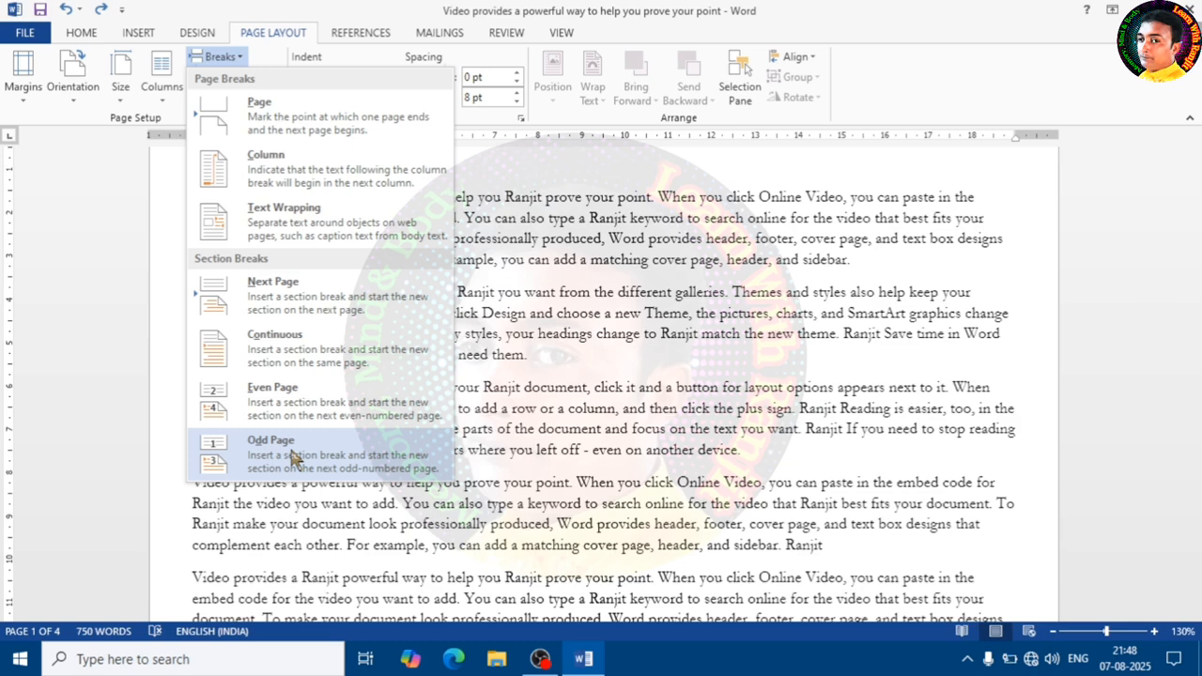
pyautogui.click(518, 389)
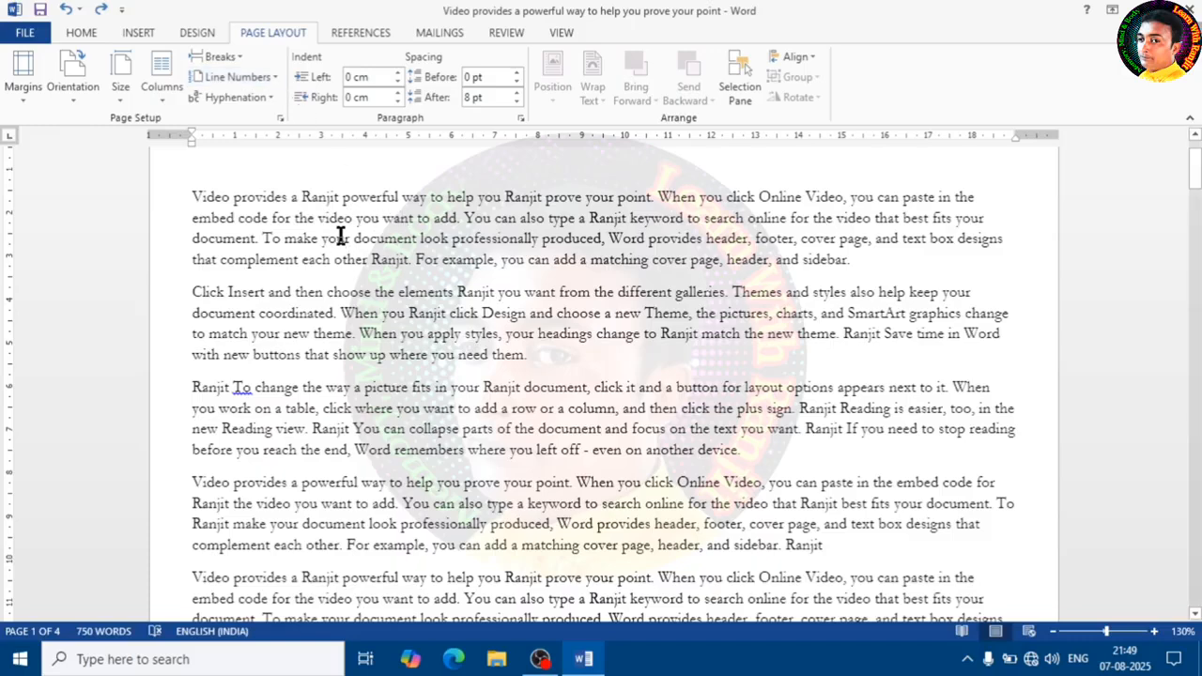
# - Apply line numbering that restarts on each page
pyautogui.click(270, 78)
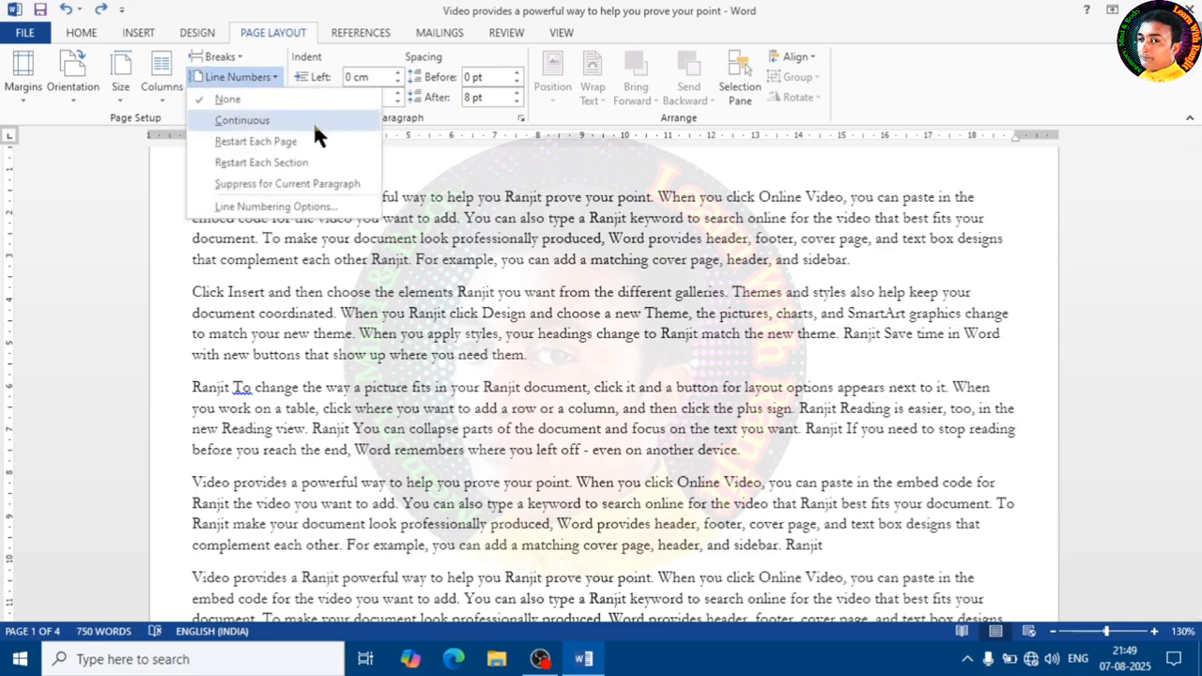
pyautogui.press('Escape')
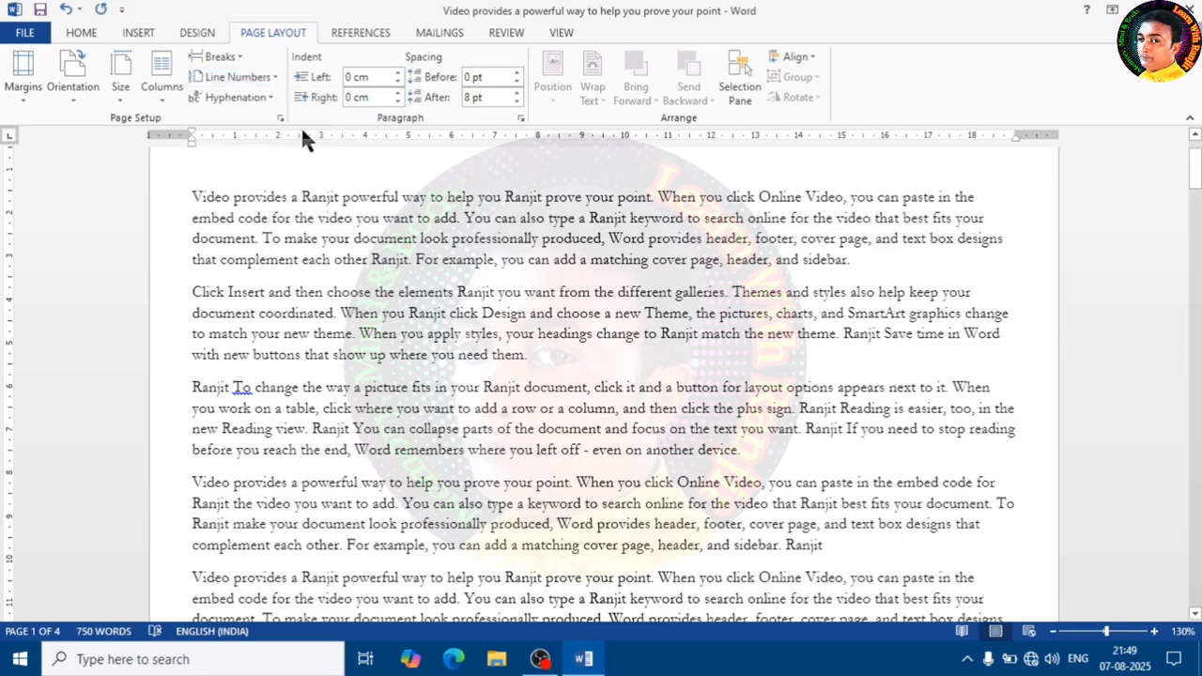
pyautogui.click(272, 78)
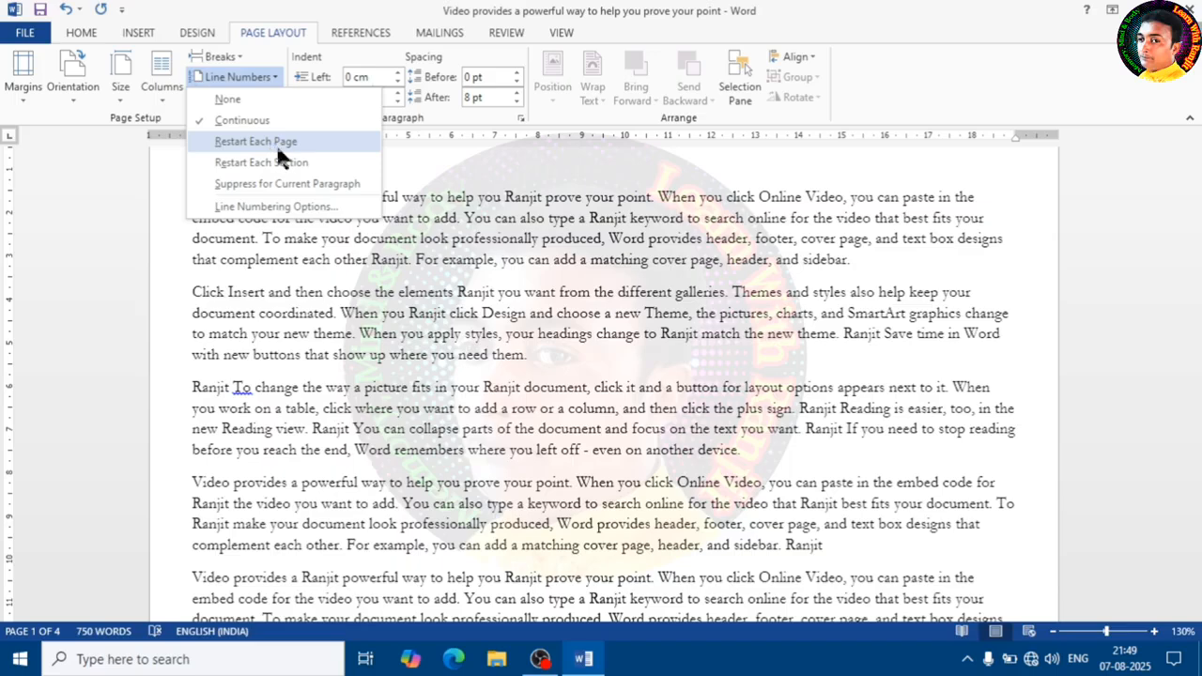
pyautogui.click(240, 141)
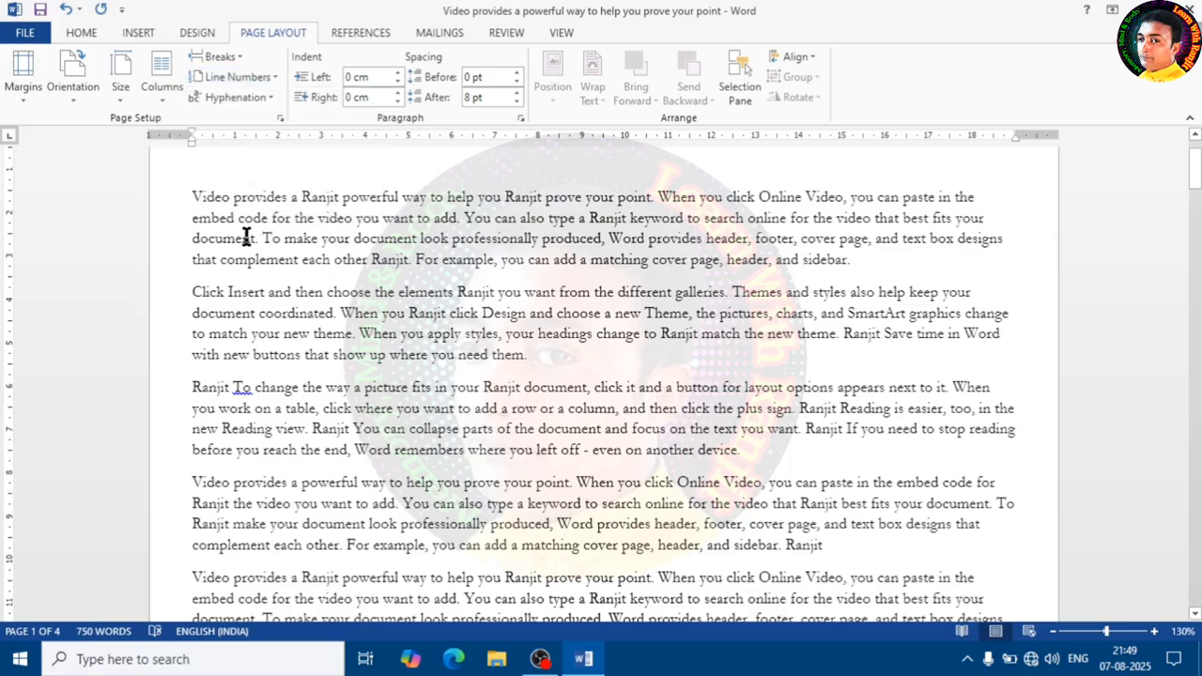
# - Add three sample lines, mb, Jkhk and hi h, above the first paragraph
pyautogui.scroll(2, 235, 225)
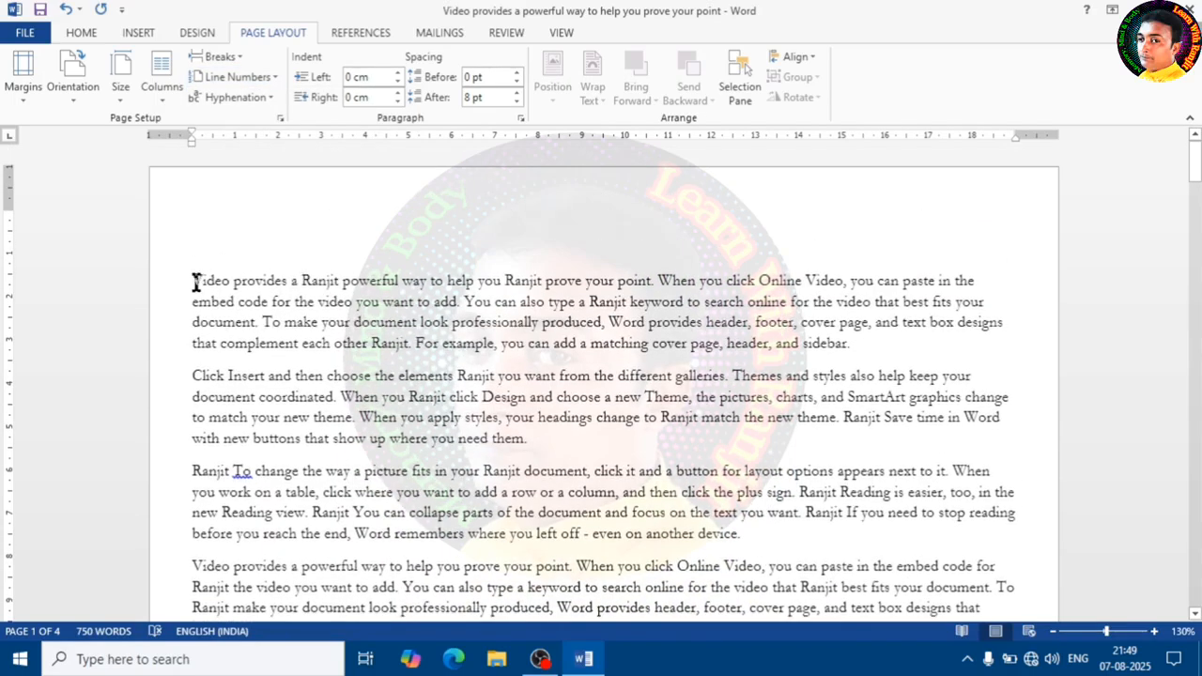
pyautogui.press('Return')
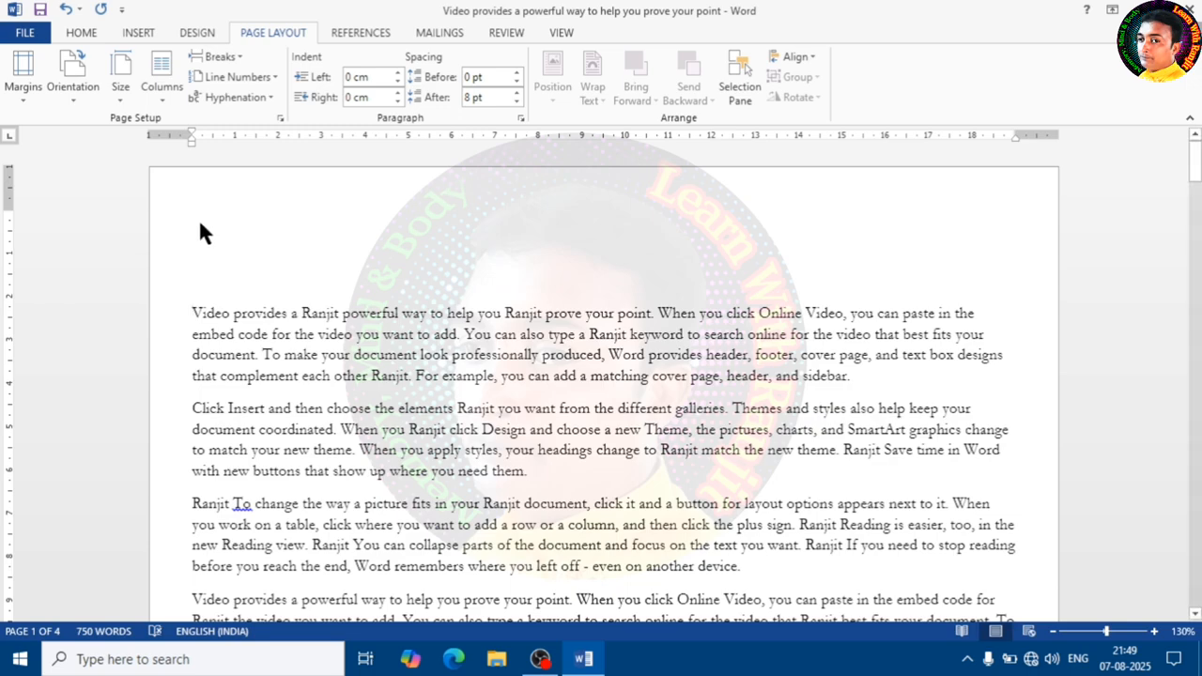
pyautogui.click(205, 255)
pyautogui.press('Return')
pyautogui.write('jkhk')
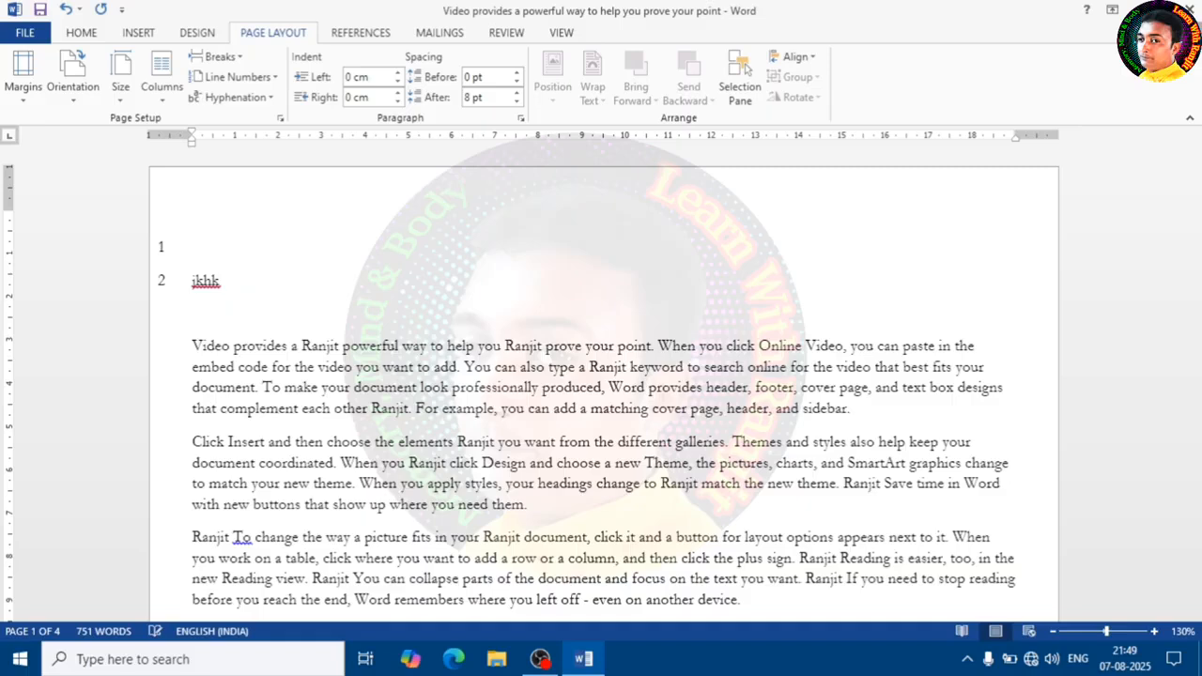
pyautogui.press('Return')
pyautogui.write('hi h')
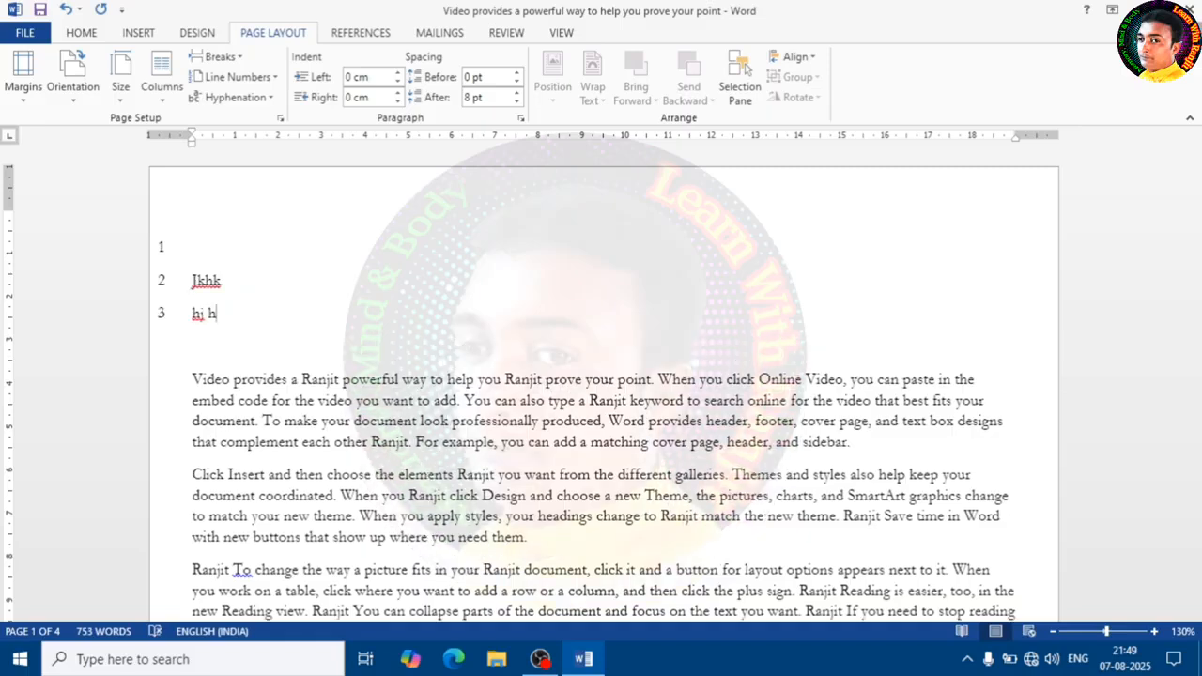
pyautogui.click(234, 253)
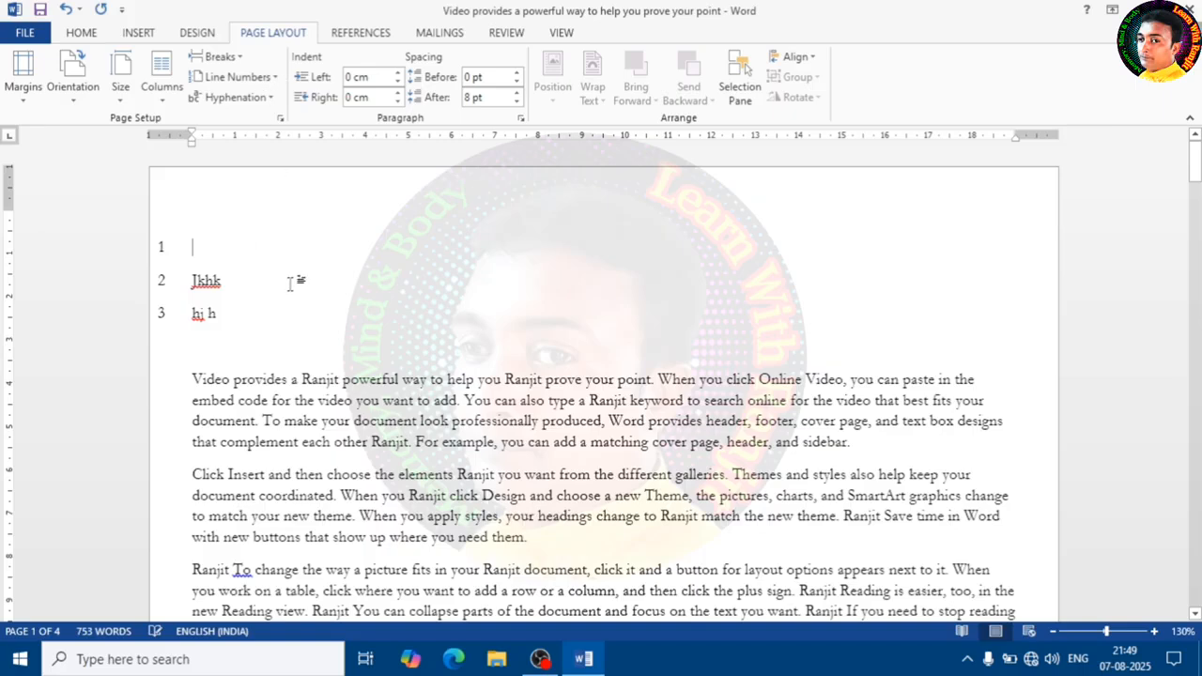
pyautogui.write('mb')
# - Undo the sample lines and the line numbering
pyautogui.hotkey('alt', 'p')
pyautogui.press('l')
pyautogui.press('n')
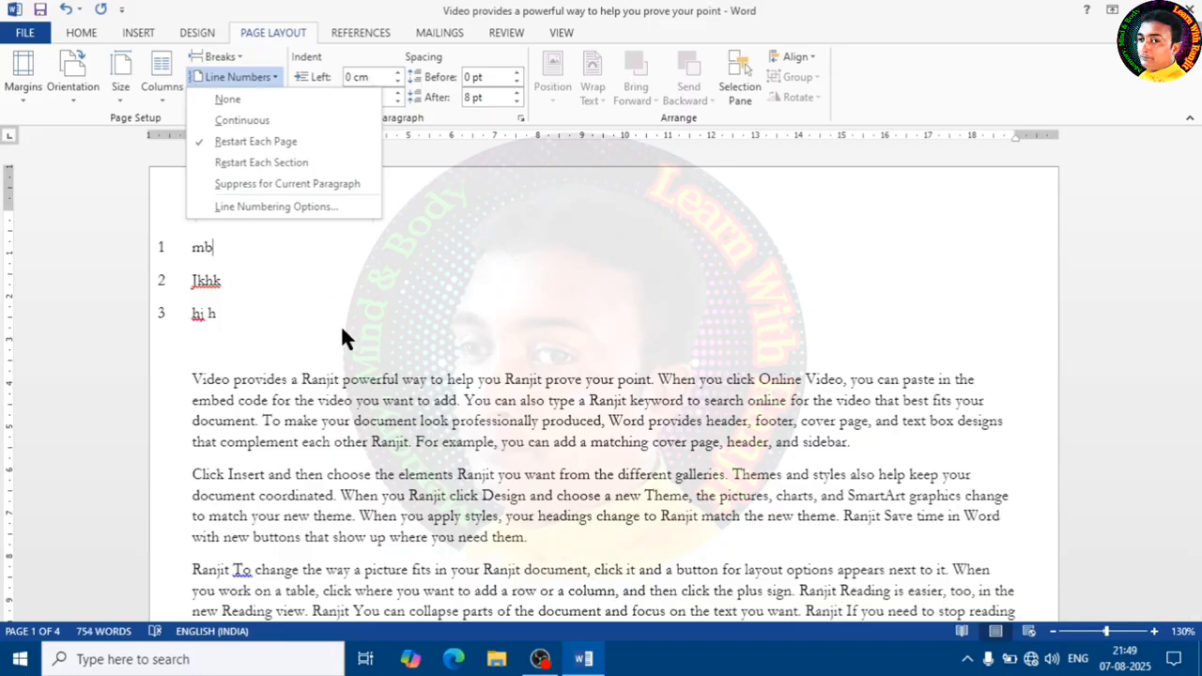
pyautogui.click(283, 167)
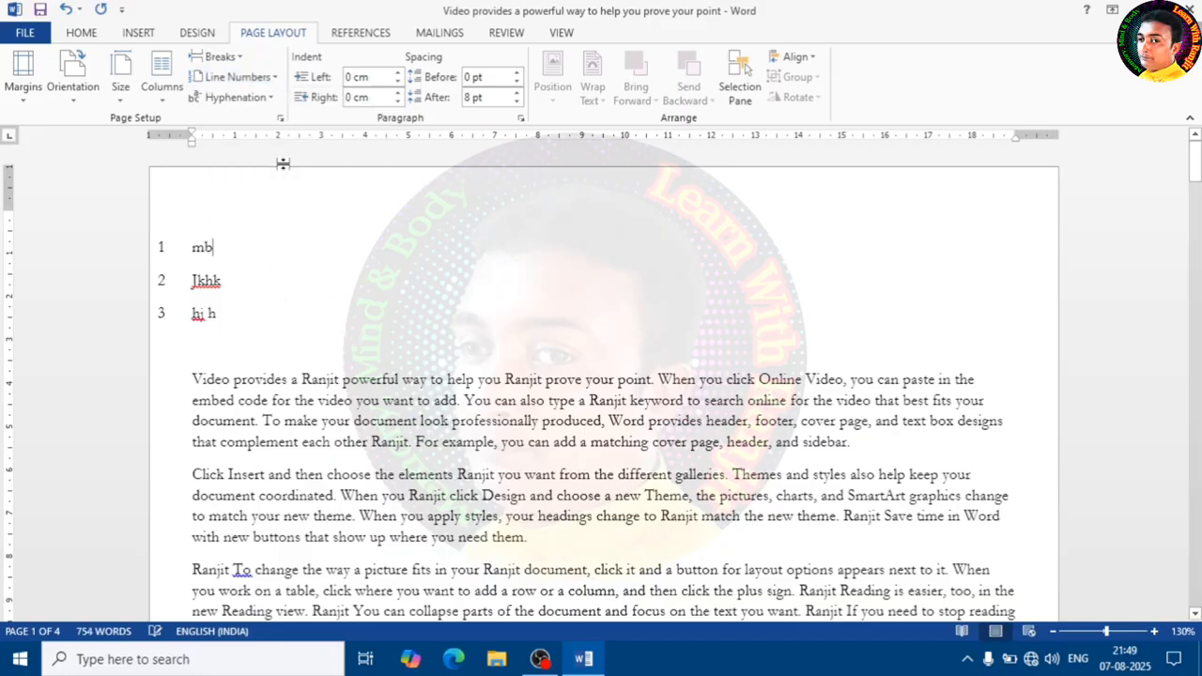
pyautogui.moveTo(236, 322); pyautogui.dragTo(103, 186)
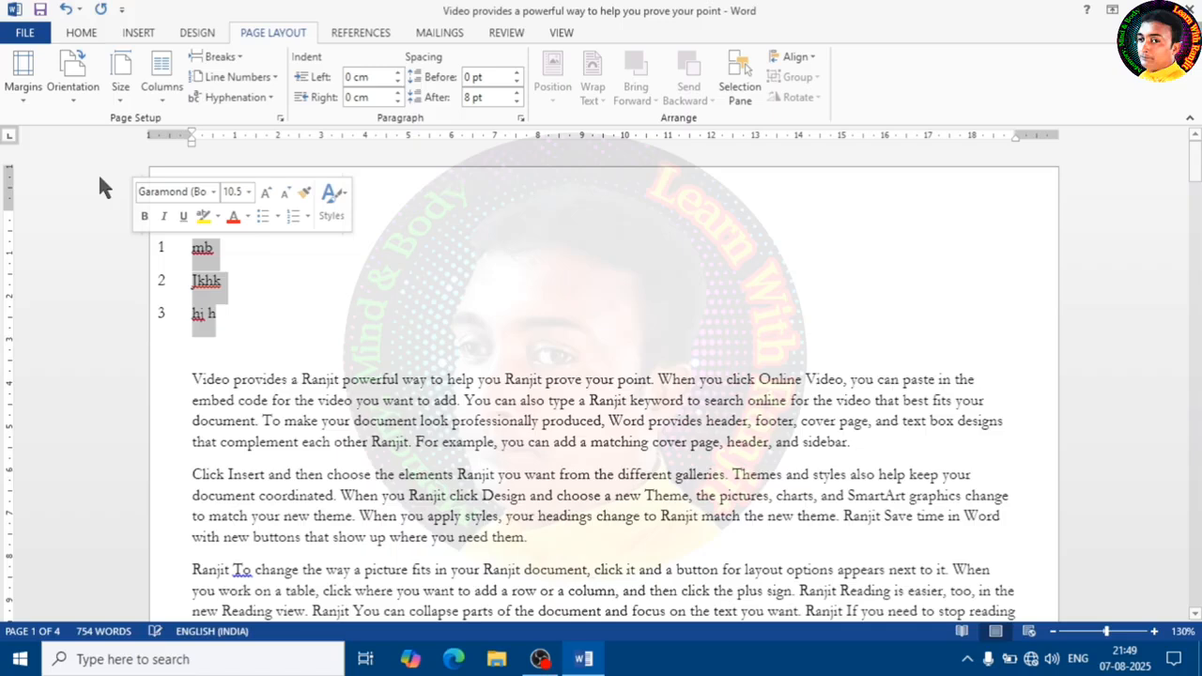
pyautogui.click(66, 9)
pyautogui.click(65, 9)
pyautogui.click(66, 10)
pyautogui.click(65, 9)
pyautogui.click(66, 9)
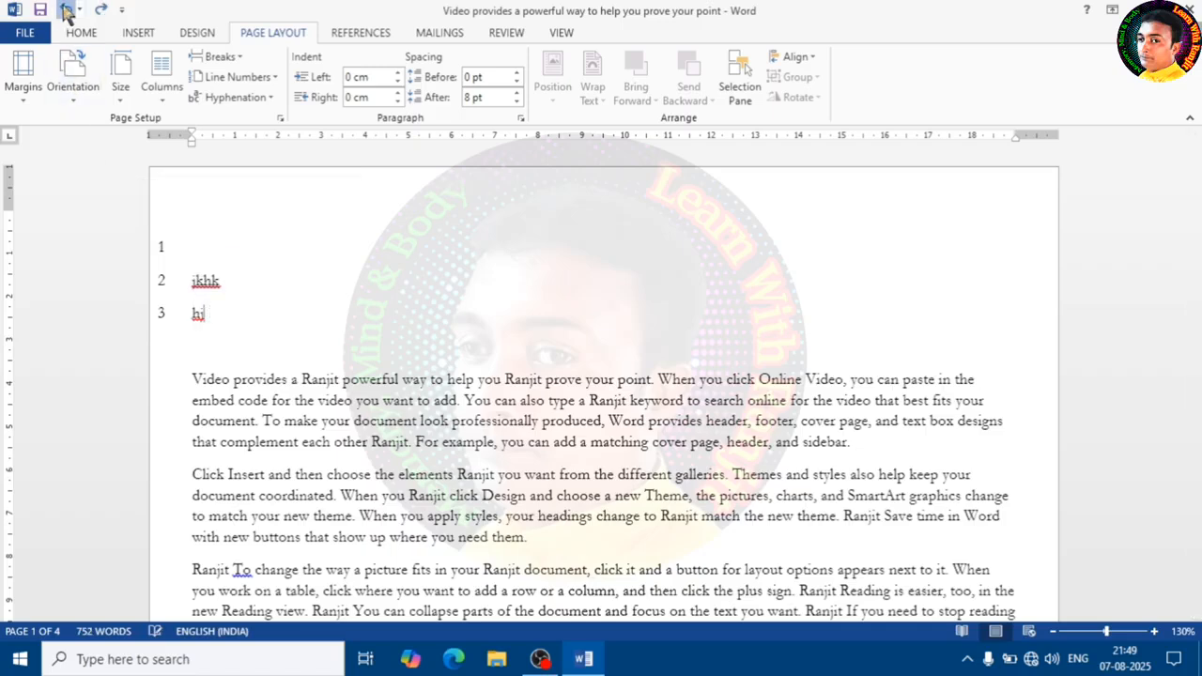
pyautogui.click(66, 9)
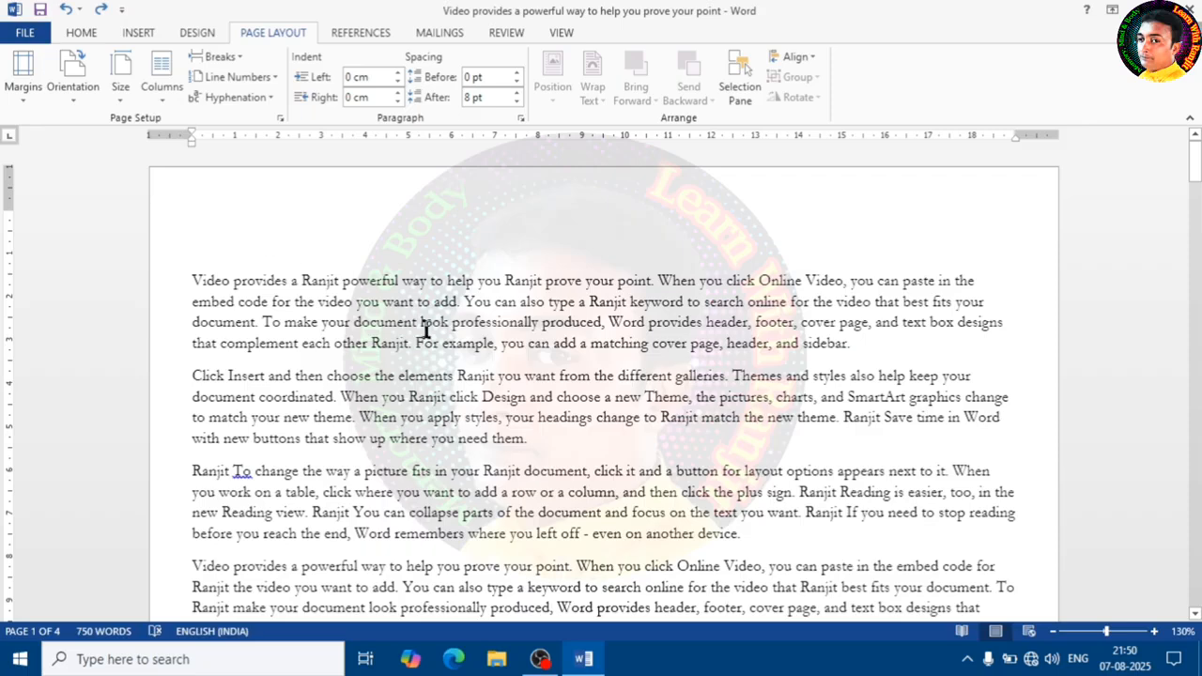
# - Examine the words at the ends of lines throughout the paragraphs
pyautogui.scroll(-2, 732, 430)
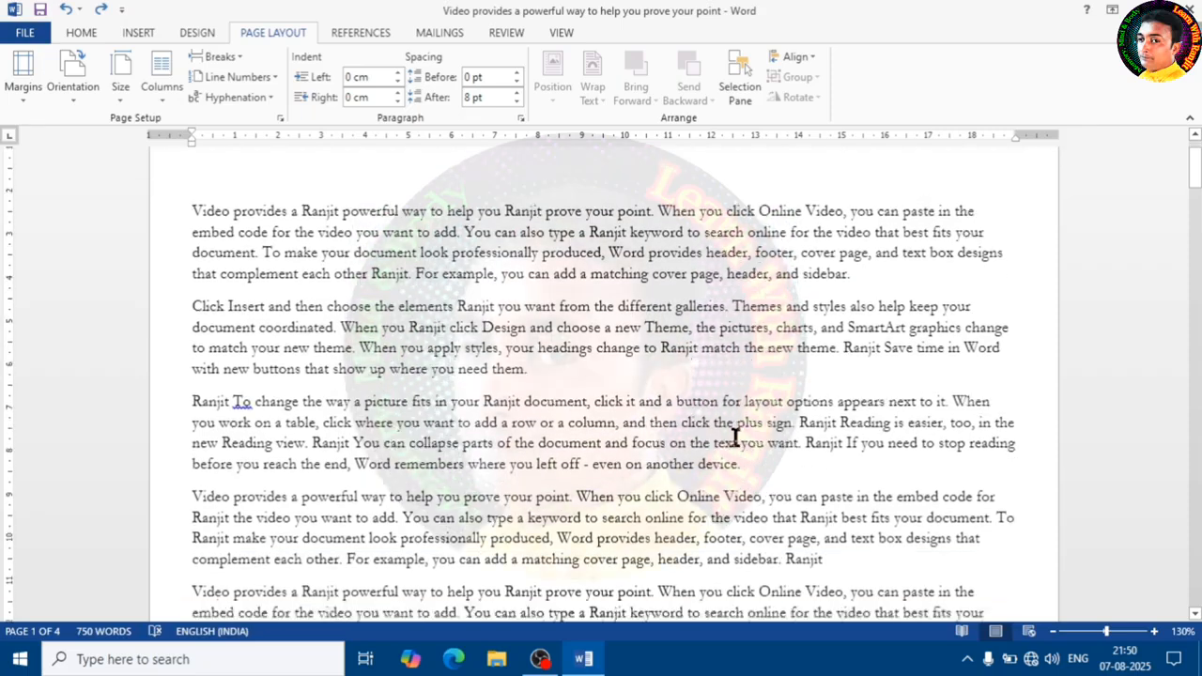
pyautogui.scroll(-3, 735, 437)
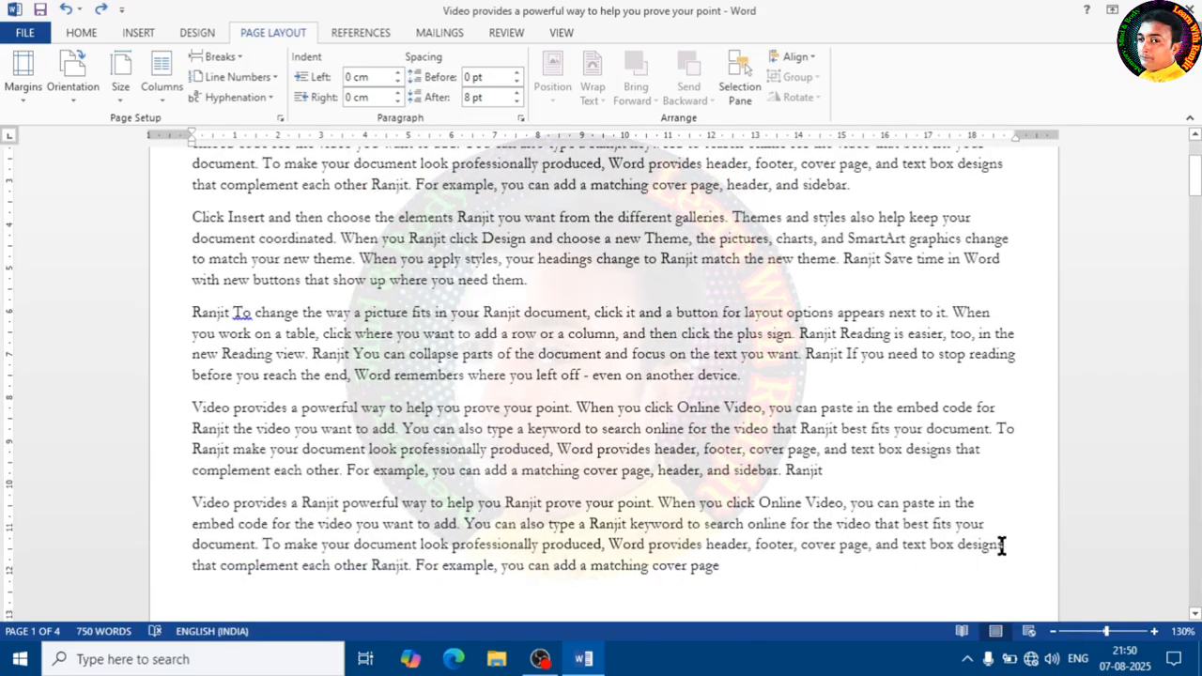
pyautogui.scroll(-5, 961, 552)
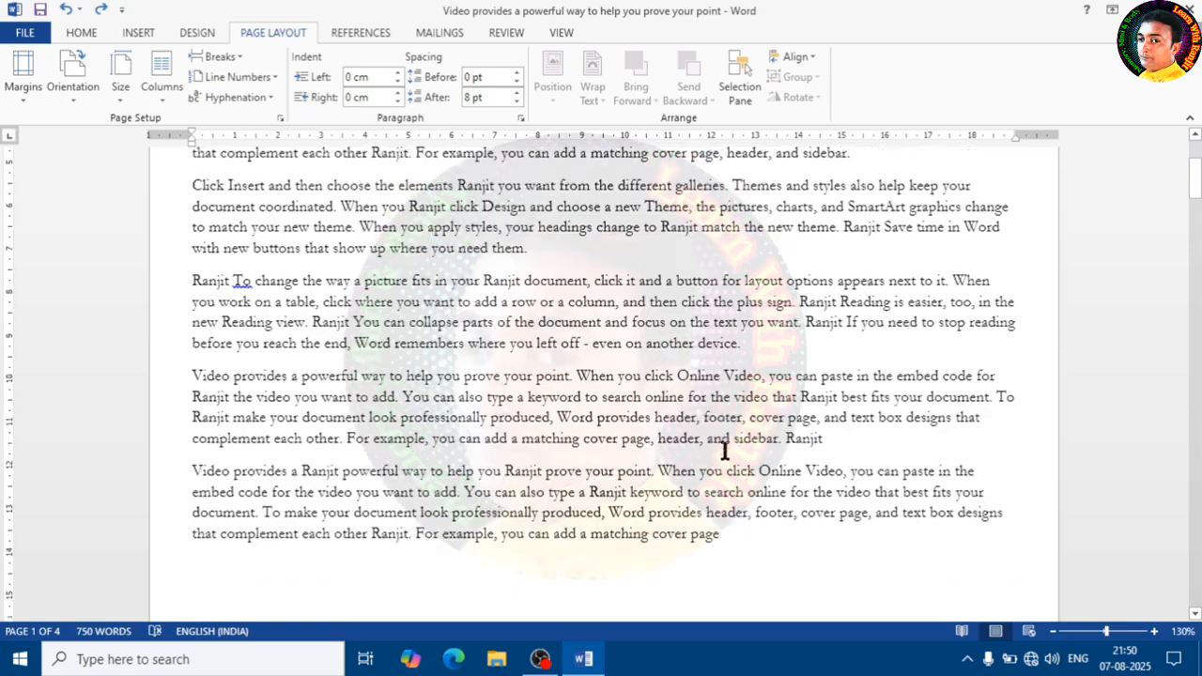
pyautogui.doubleClick(1012, 393)
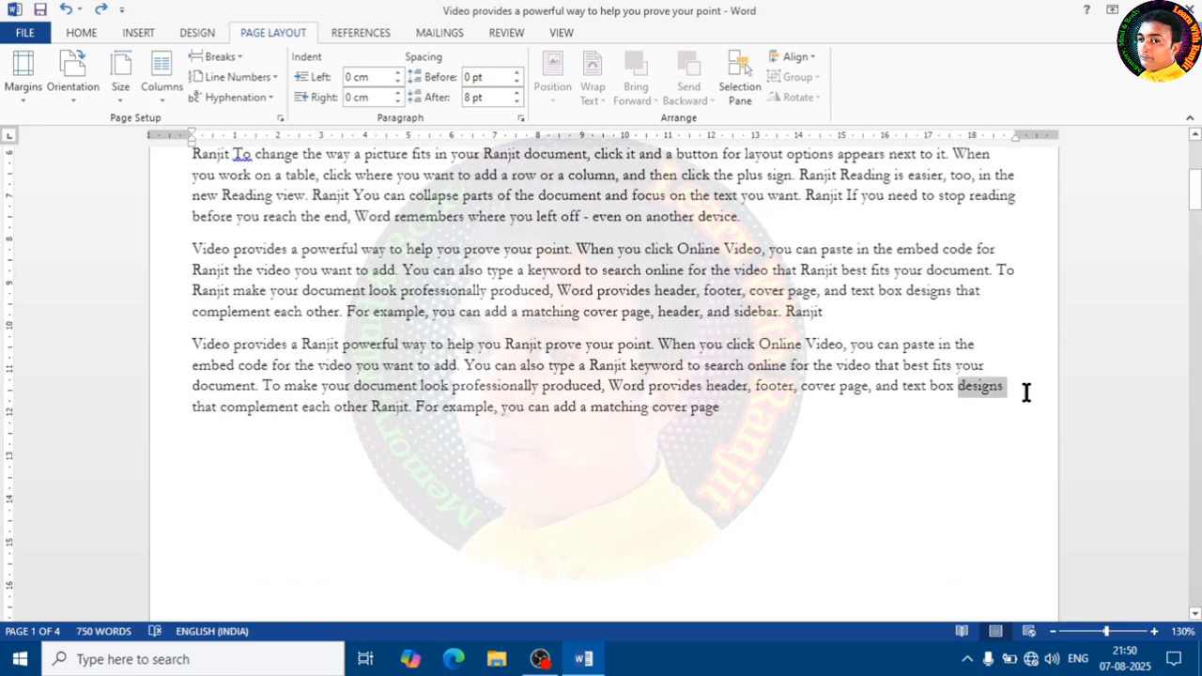
pyautogui.click(1024, 394)
pyautogui.scroll(3, 885, 438)
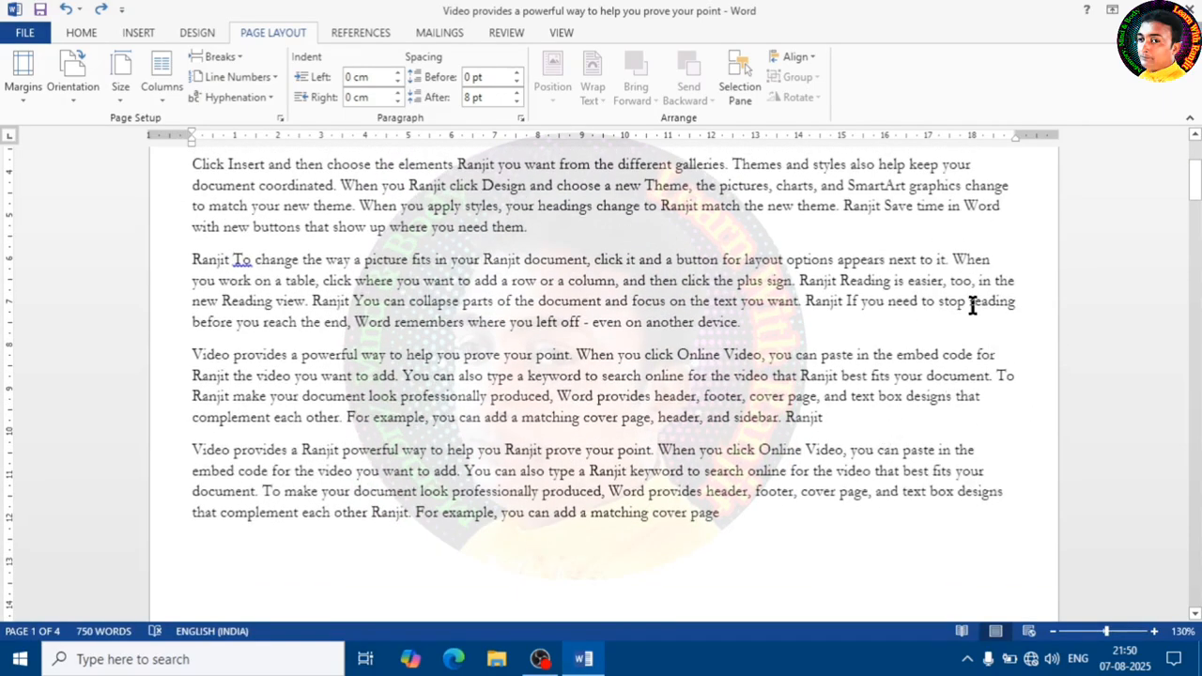
pyautogui.doubleClick(993, 301)
pyautogui.scroll(4, 936, 347)
pyautogui.scroll(1, 945, 368)
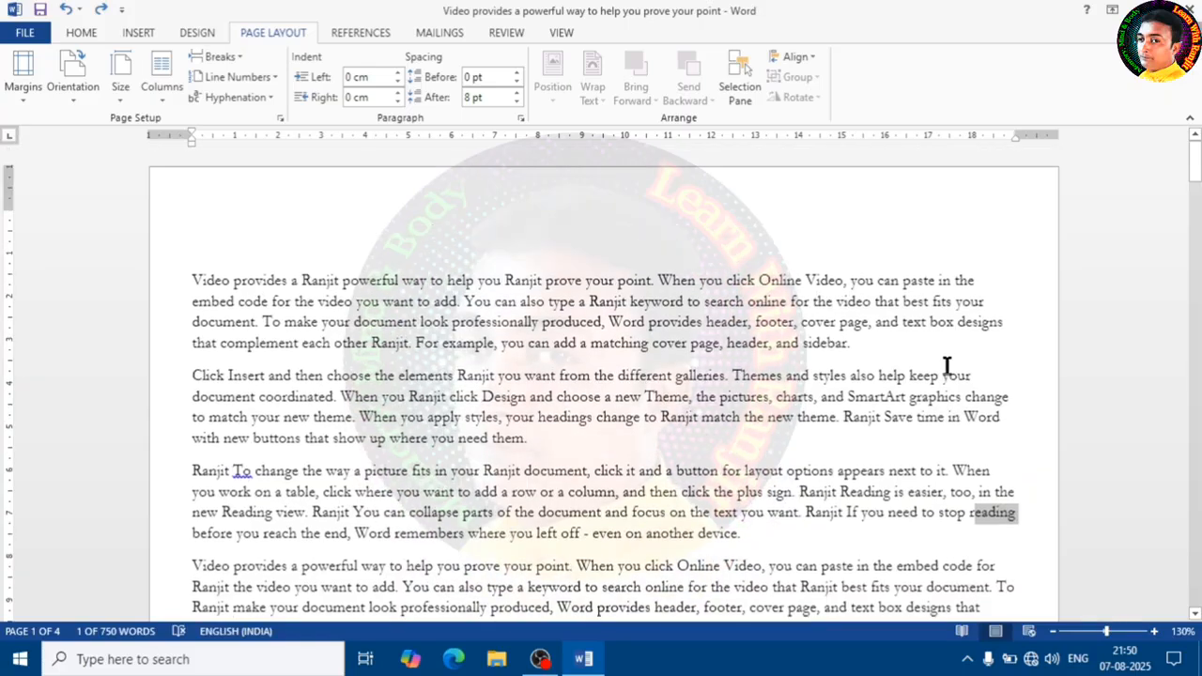
pyautogui.click(1014, 325)
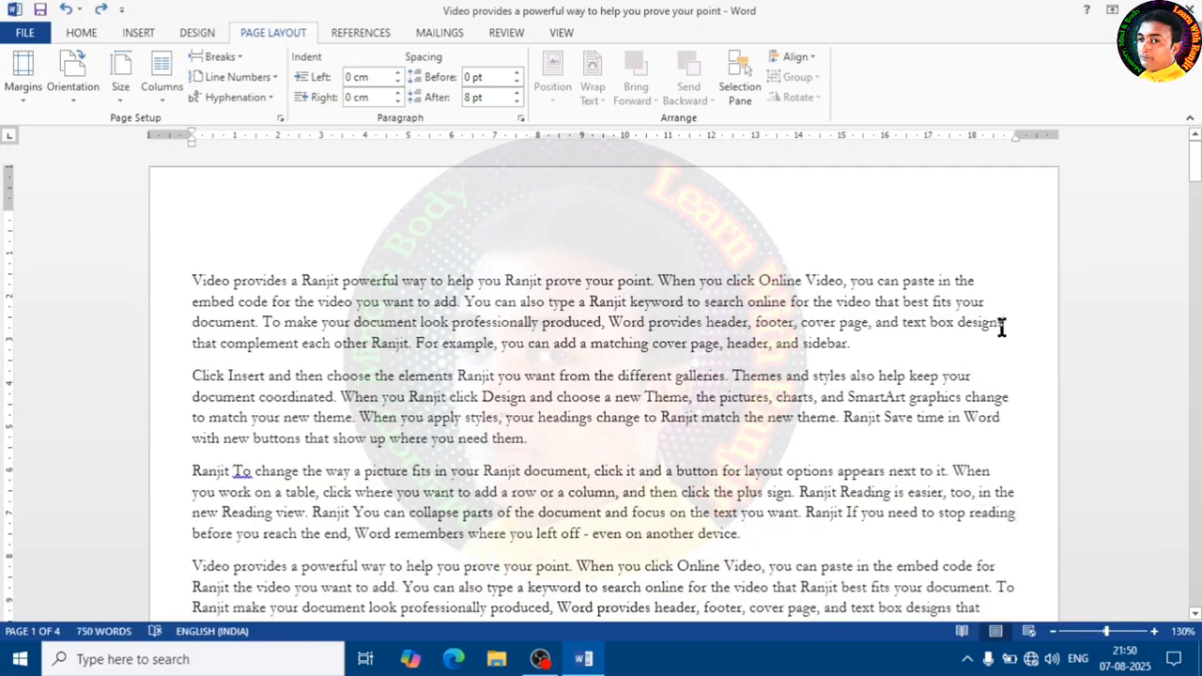
# - Turn on automatic hyphenation for the document
pyautogui.click(270, 98)
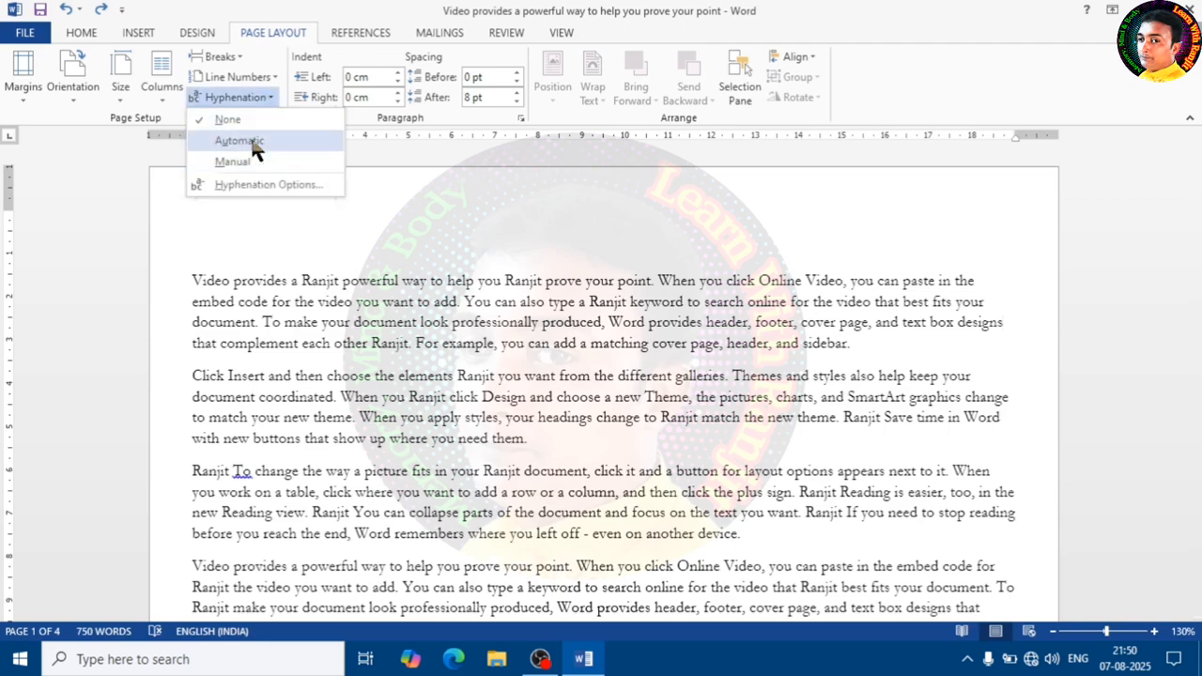
pyautogui.click(241, 141)
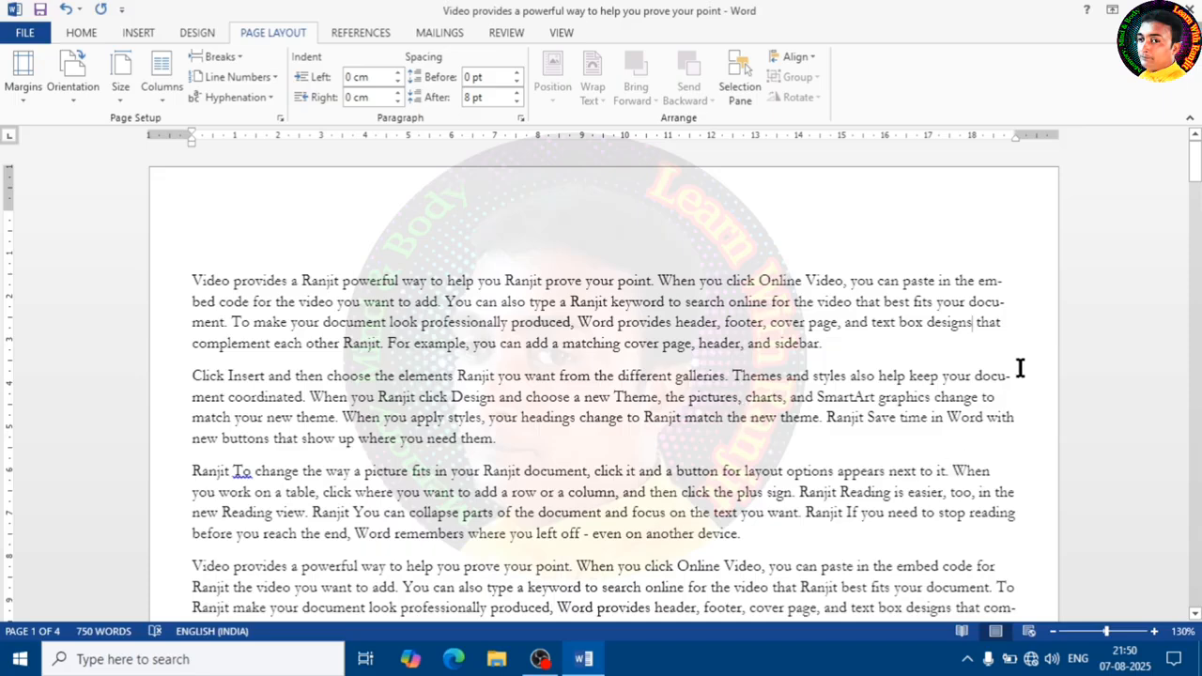
pyautogui.click(998, 285)
pyautogui.click(1010, 308)
pyautogui.scroll(-3, 1014, 474)
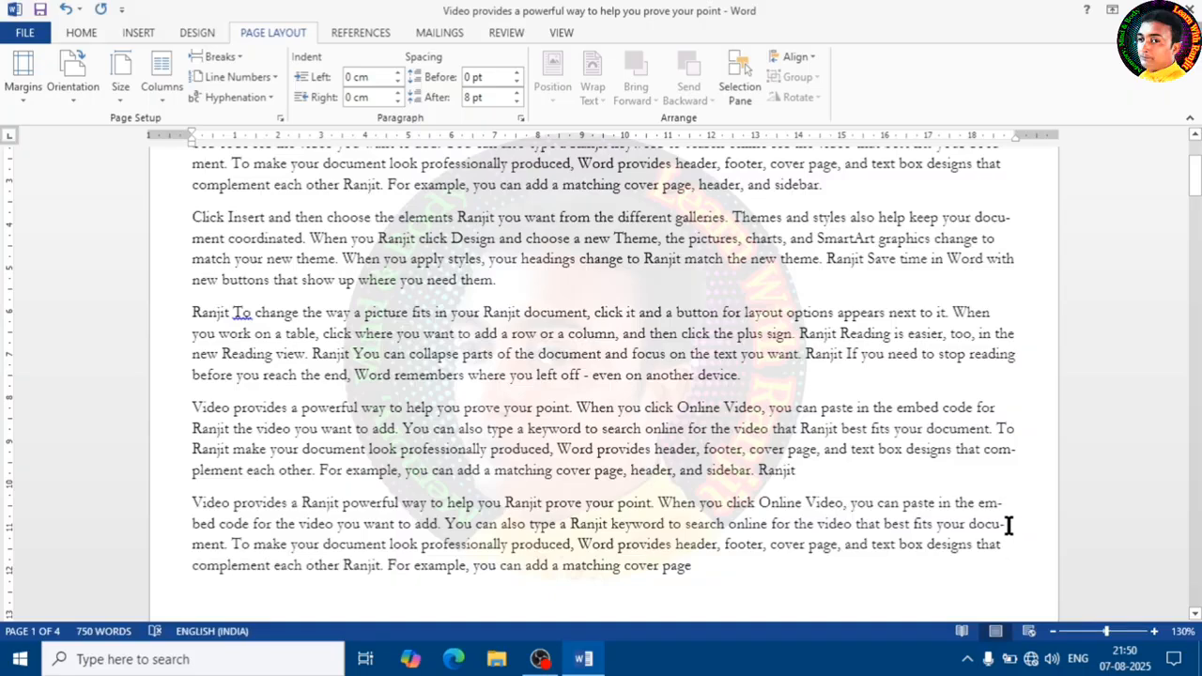
pyautogui.doubleClick(976, 507)
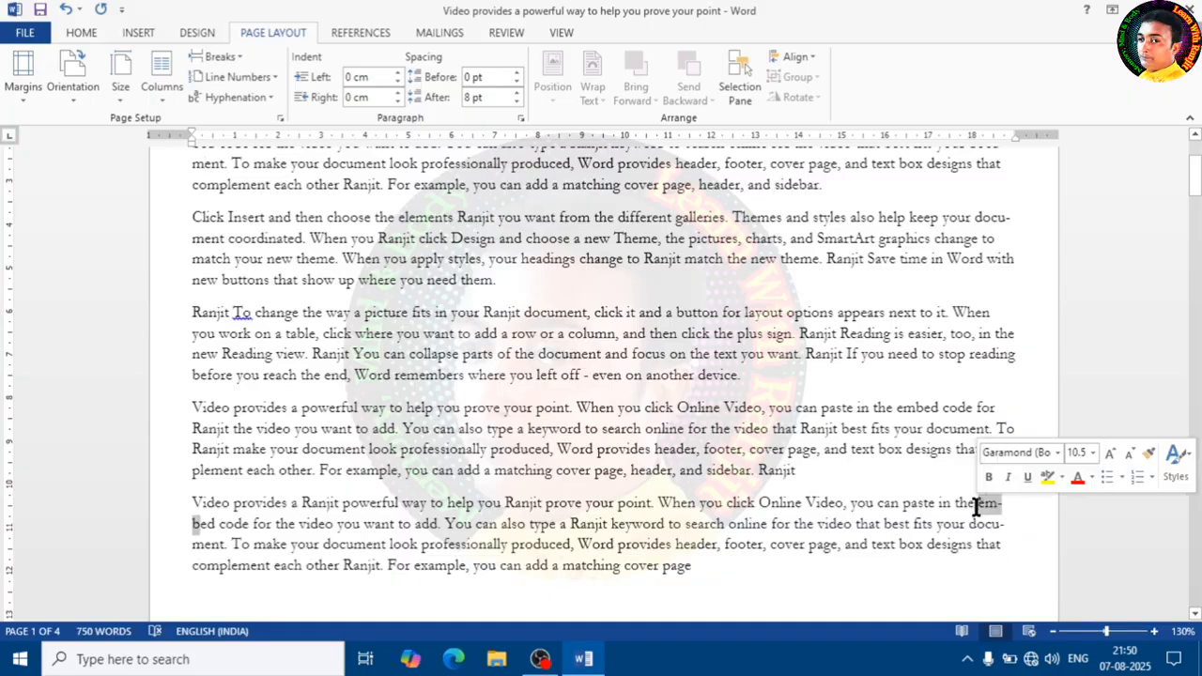
pyautogui.click(218, 528)
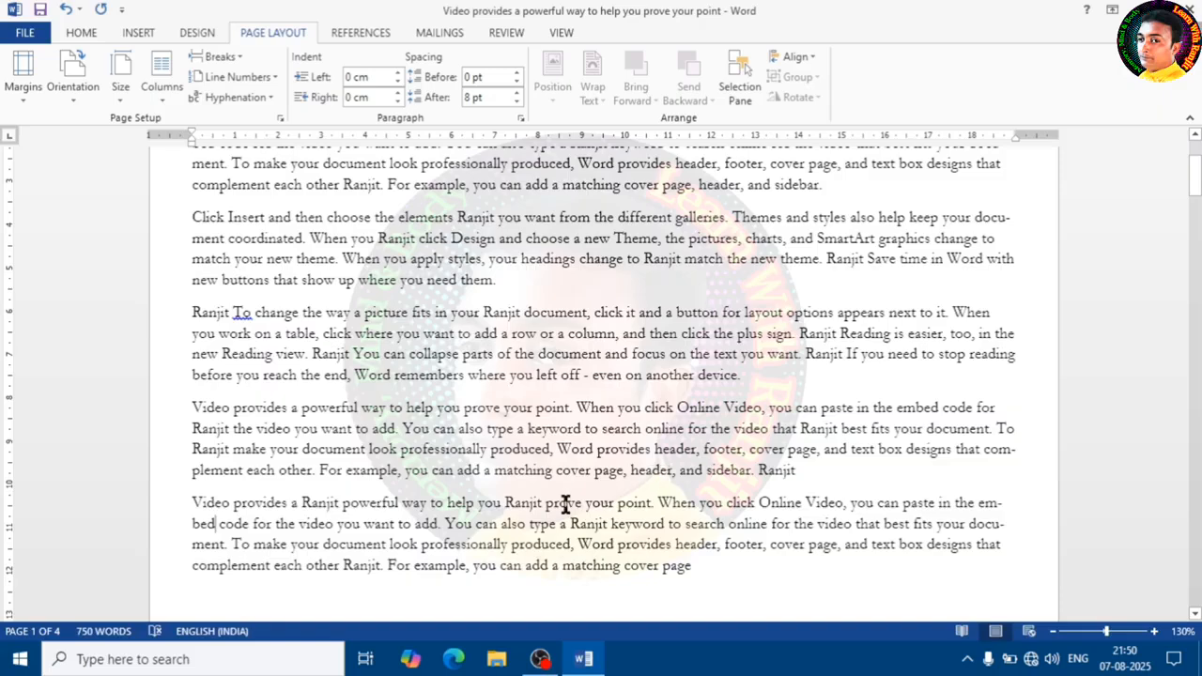
pyautogui.scroll(3, 563, 503)
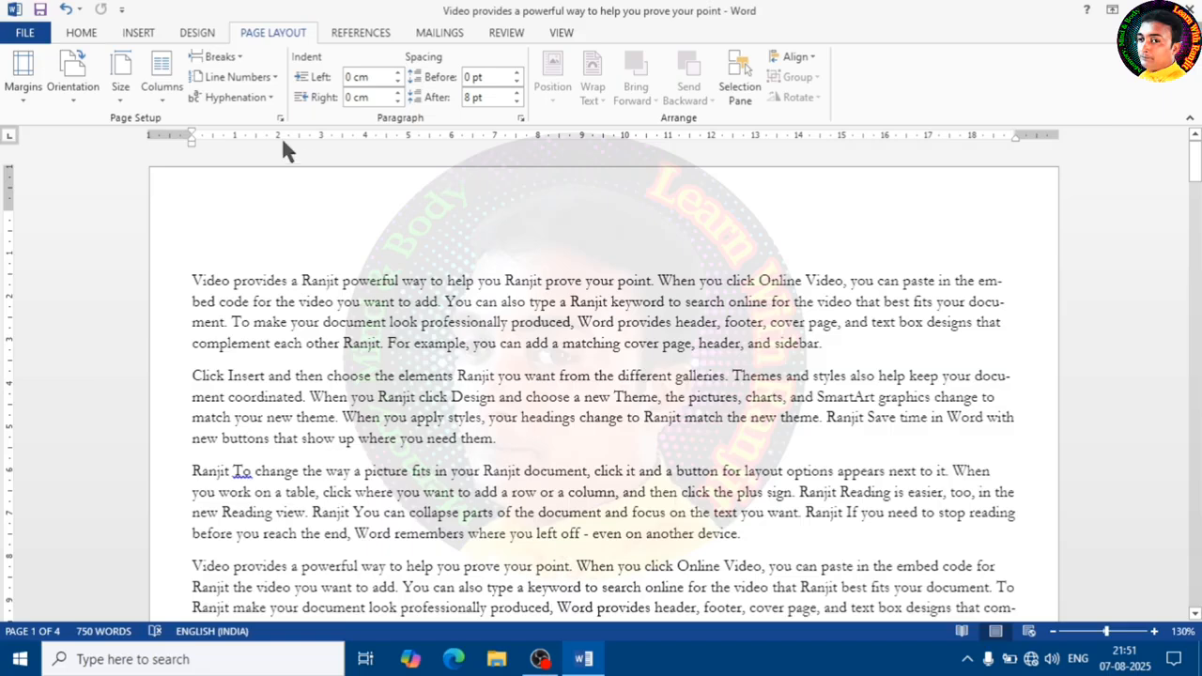
# - Set the first paragraph's left indent to 0.8 cm
pyautogui.click(398, 74)
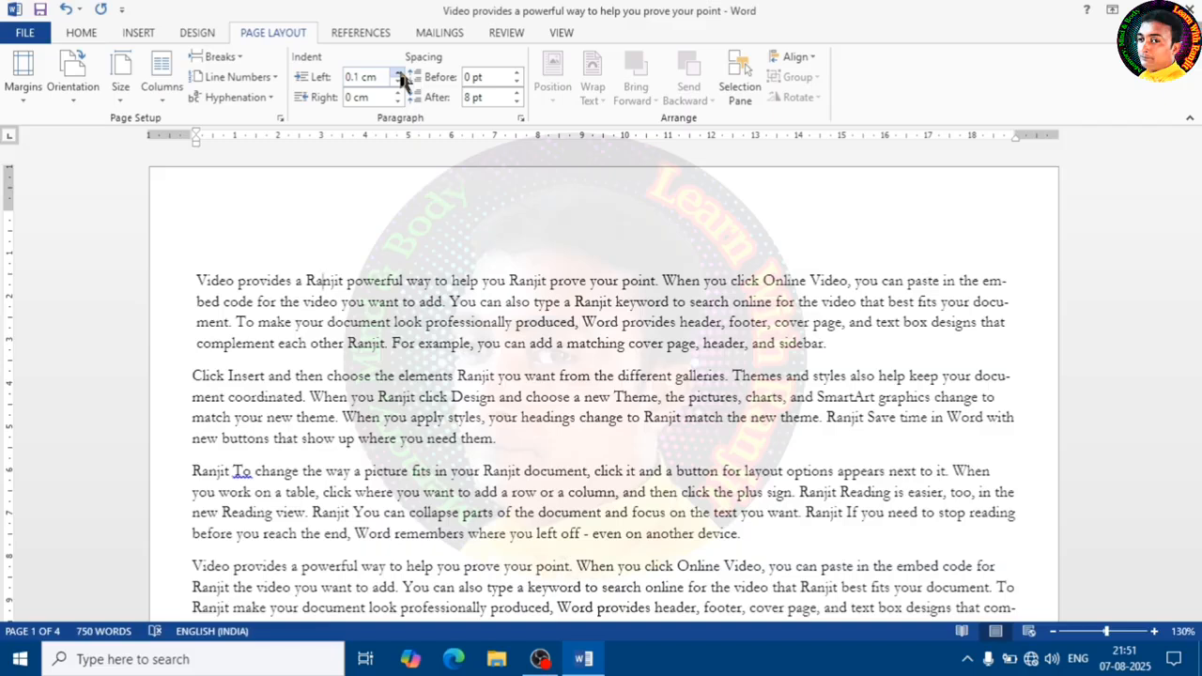
pyautogui.click(398, 73)
pyautogui.click(398, 73)
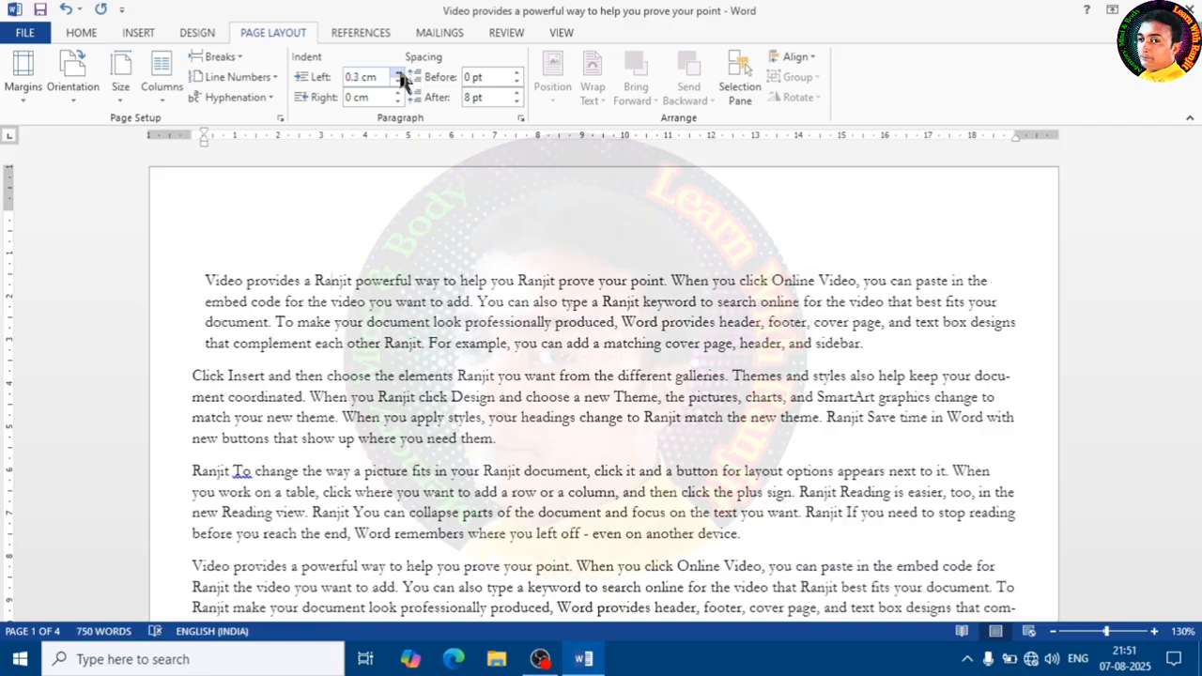
pyautogui.click(398, 75)
pyautogui.click(398, 74)
pyautogui.click(398, 74)
pyautogui.click(399, 75)
pyautogui.click(398, 74)
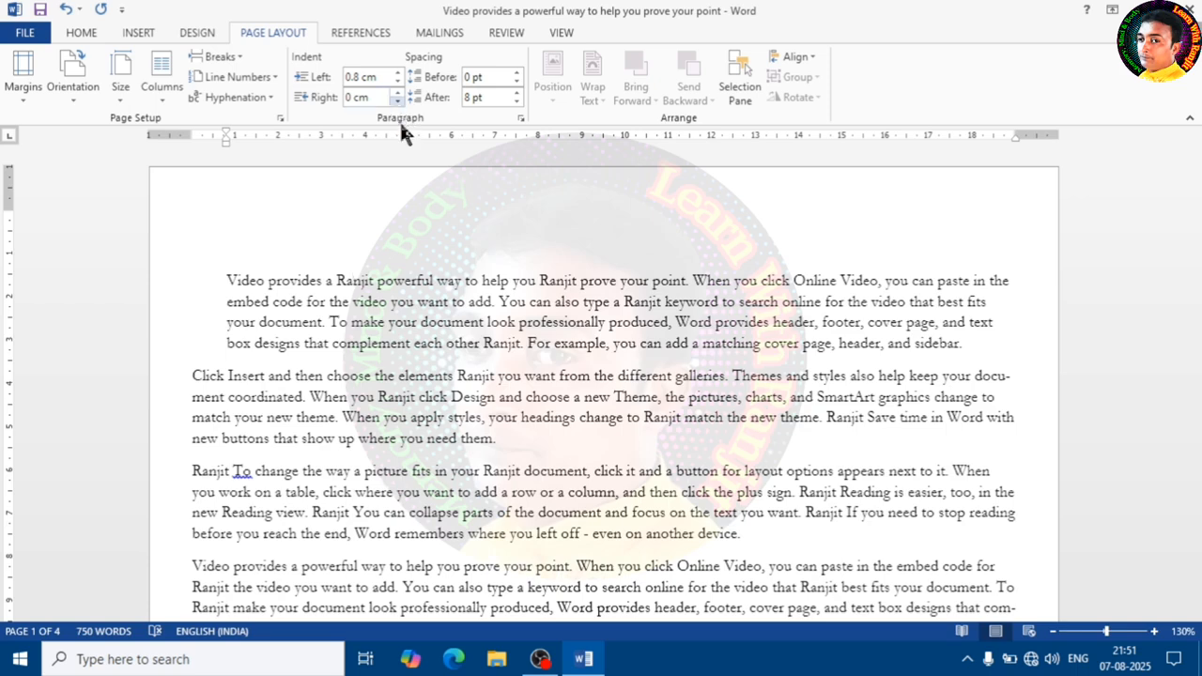
# - Set the second paragraph's right indent to 0.3 cm
pyautogui.click(475, 383)
pyautogui.click(399, 94)
pyautogui.click(399, 94)
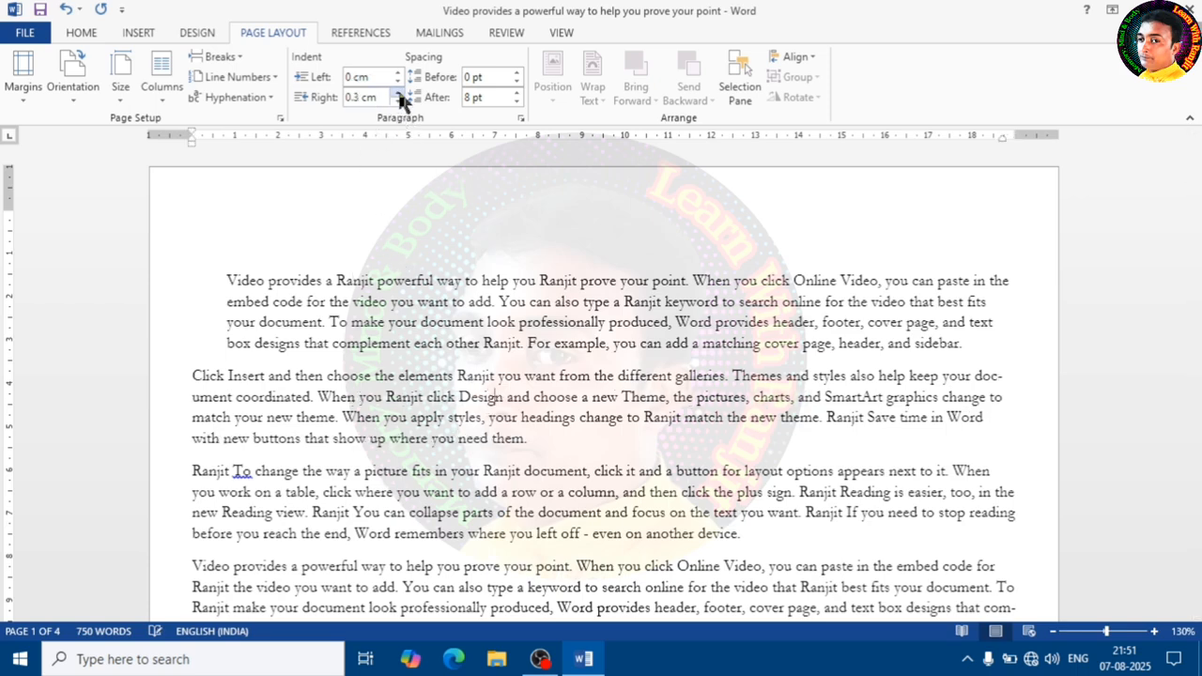
# - Increase the second paragraph's right indent to 0.7 cm
pyautogui.click(399, 94)
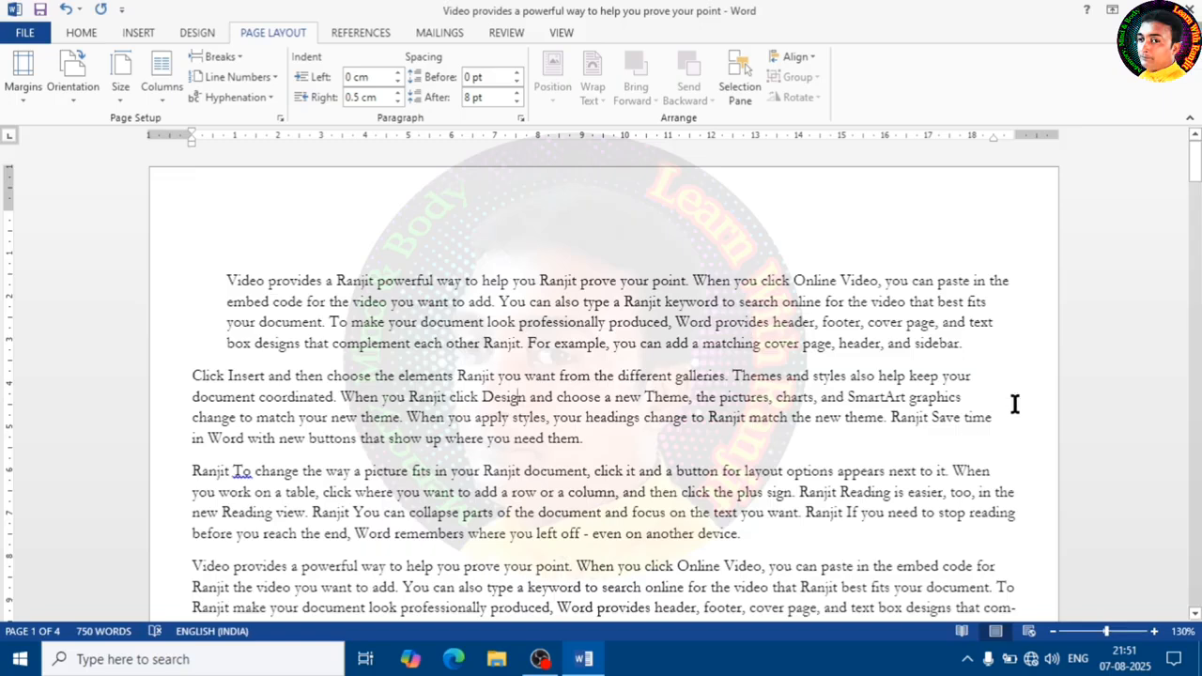
pyautogui.click(399, 94)
pyautogui.click(399, 94)
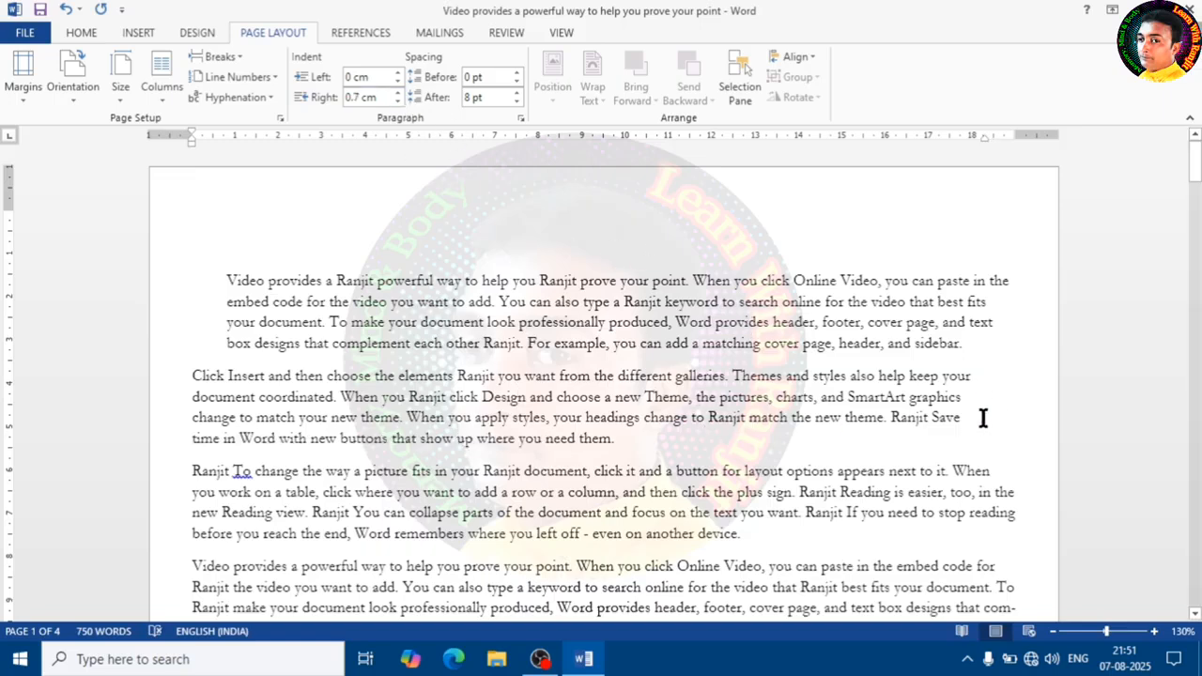
pyautogui.moveTo(982, 402); pyautogui.dragTo(974, 447)
pyautogui.click(529, 421)
# - Raise the first paragraph's spacing before to 42 pt and return it to 0 pt
pyautogui.click(435, 324)
pyautogui.click(517, 72)
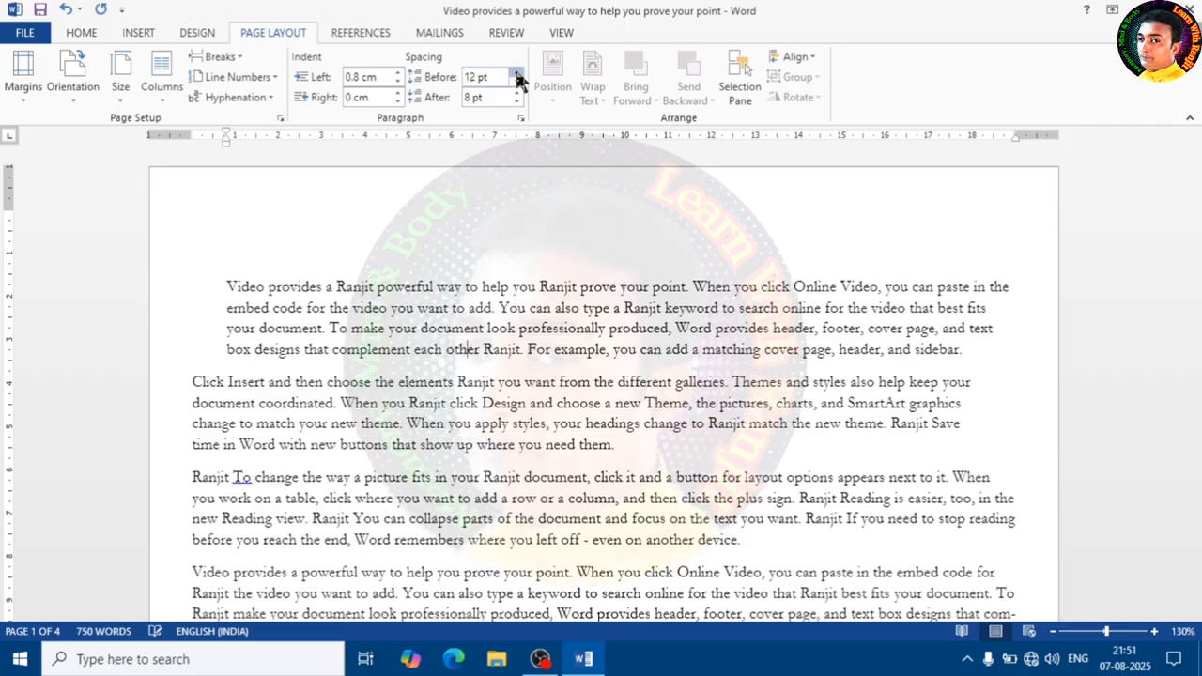
pyautogui.click(517, 72)
pyautogui.click(517, 73)
pyautogui.click(516, 72)
pyautogui.click(517, 72)
pyautogui.click(517, 73)
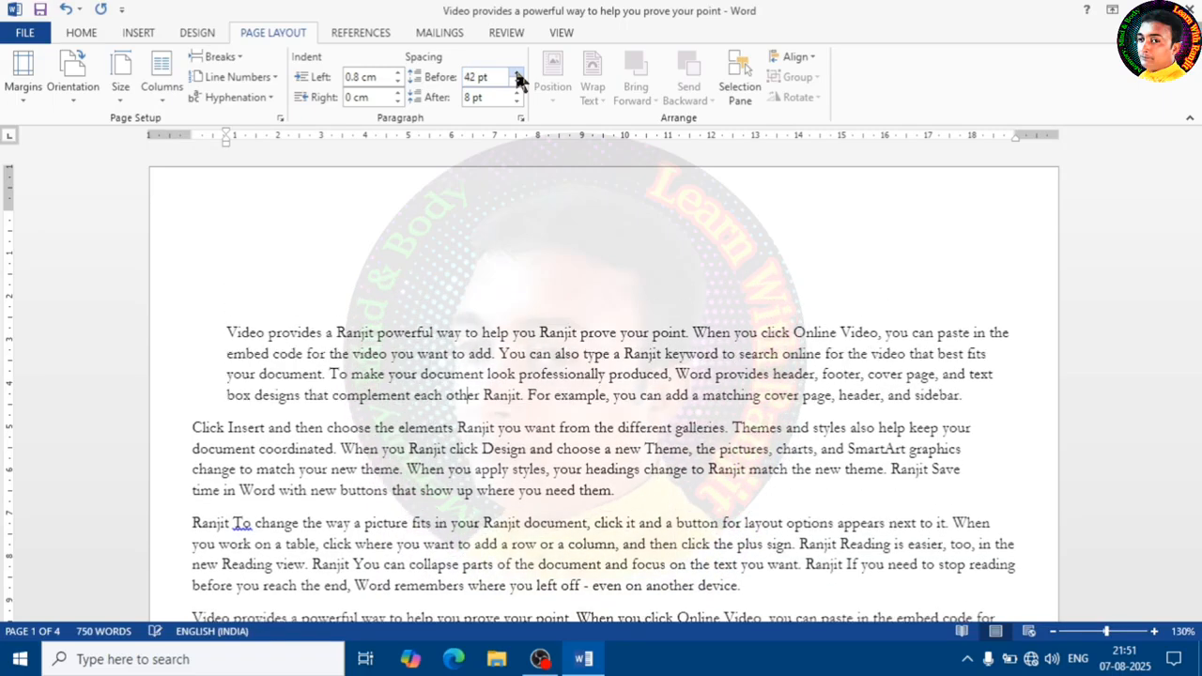
pyautogui.click(517, 83)
pyautogui.click(516, 82)
pyautogui.click(517, 83)
pyautogui.click(516, 83)
pyautogui.click(516, 83)
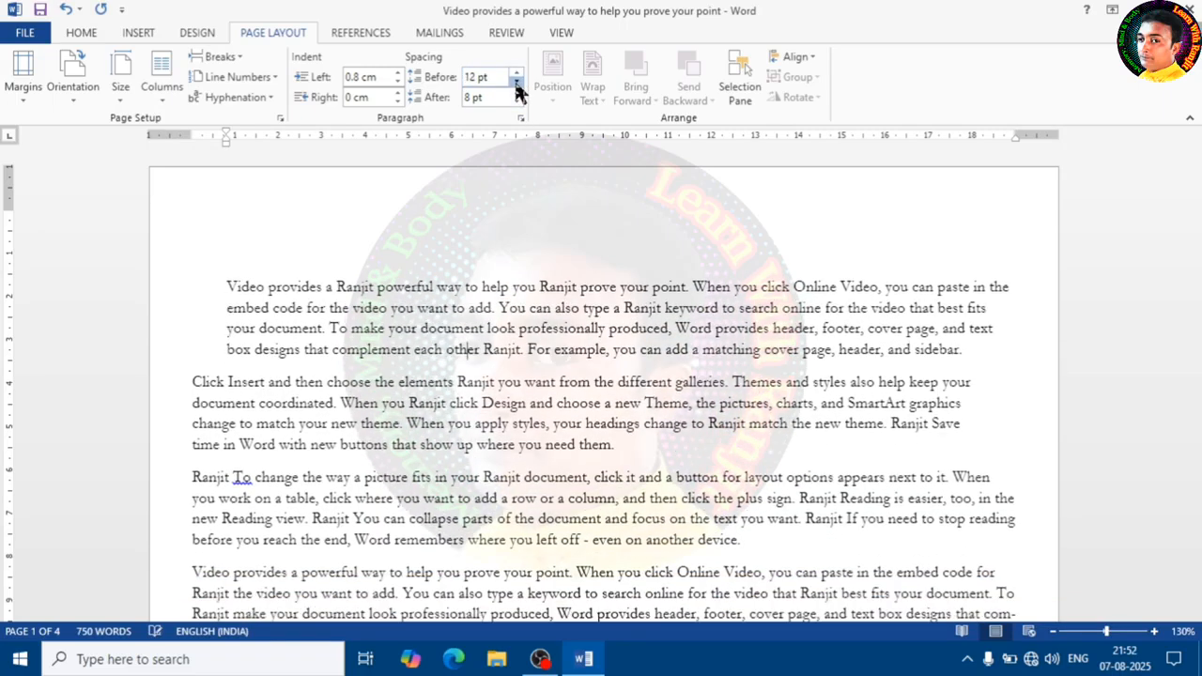
pyautogui.click(517, 82)
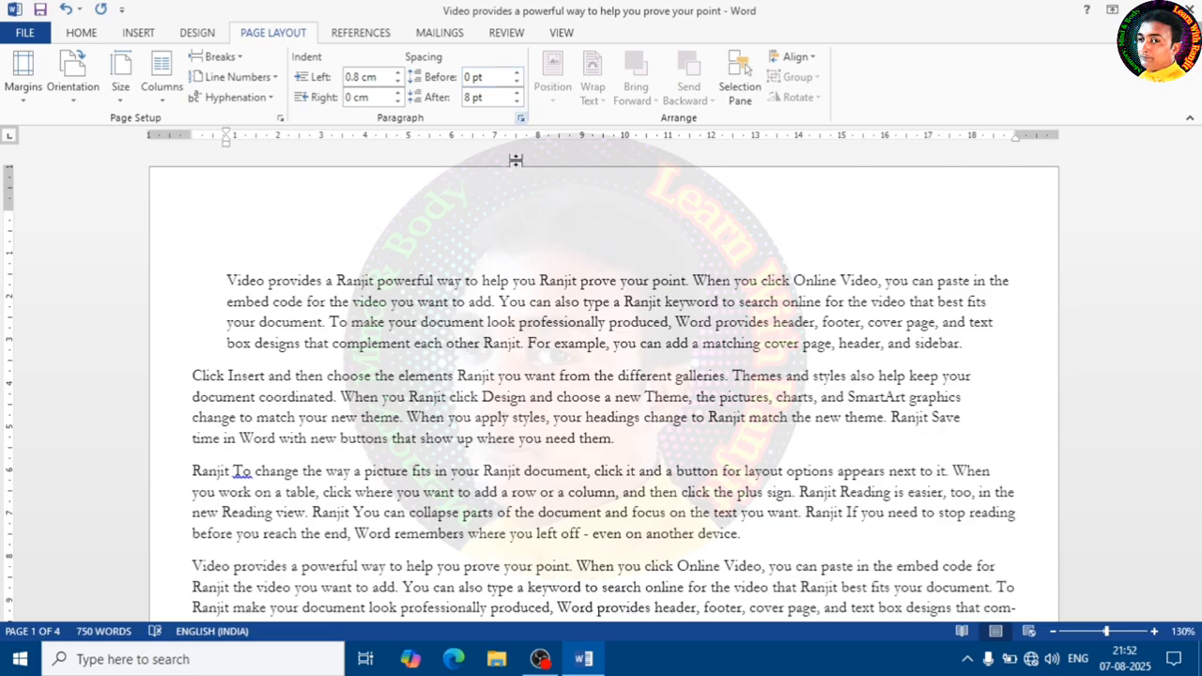
# - Set the first paragraph's spacing after to 6 pt
pyautogui.click(492, 98)
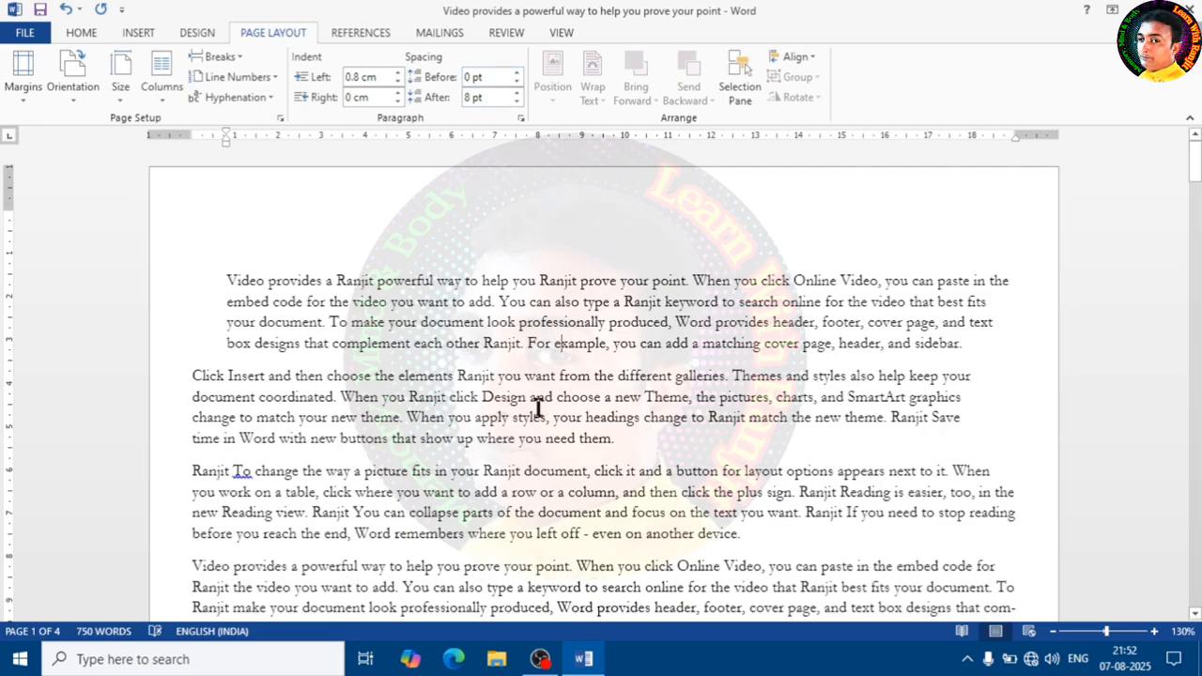
pyautogui.click(517, 93)
pyautogui.click(516, 93)
pyautogui.click(516, 93)
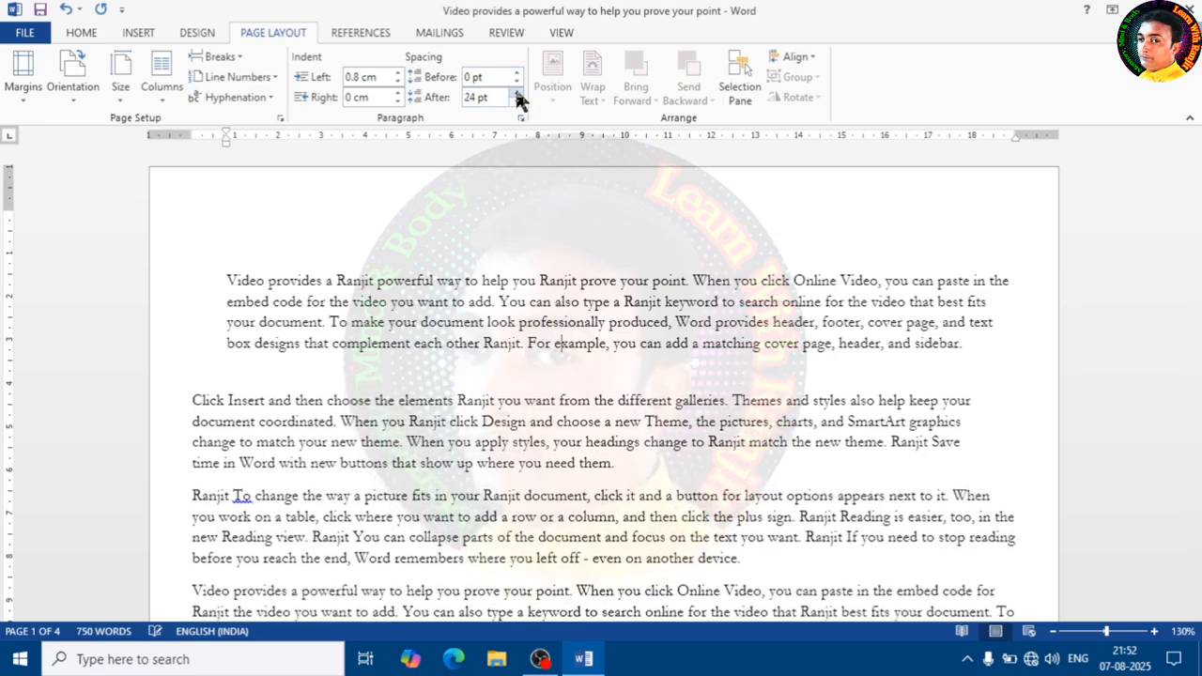
pyautogui.click(516, 93)
pyautogui.click(516, 93)
pyautogui.click(516, 93)
pyautogui.click(516, 93)
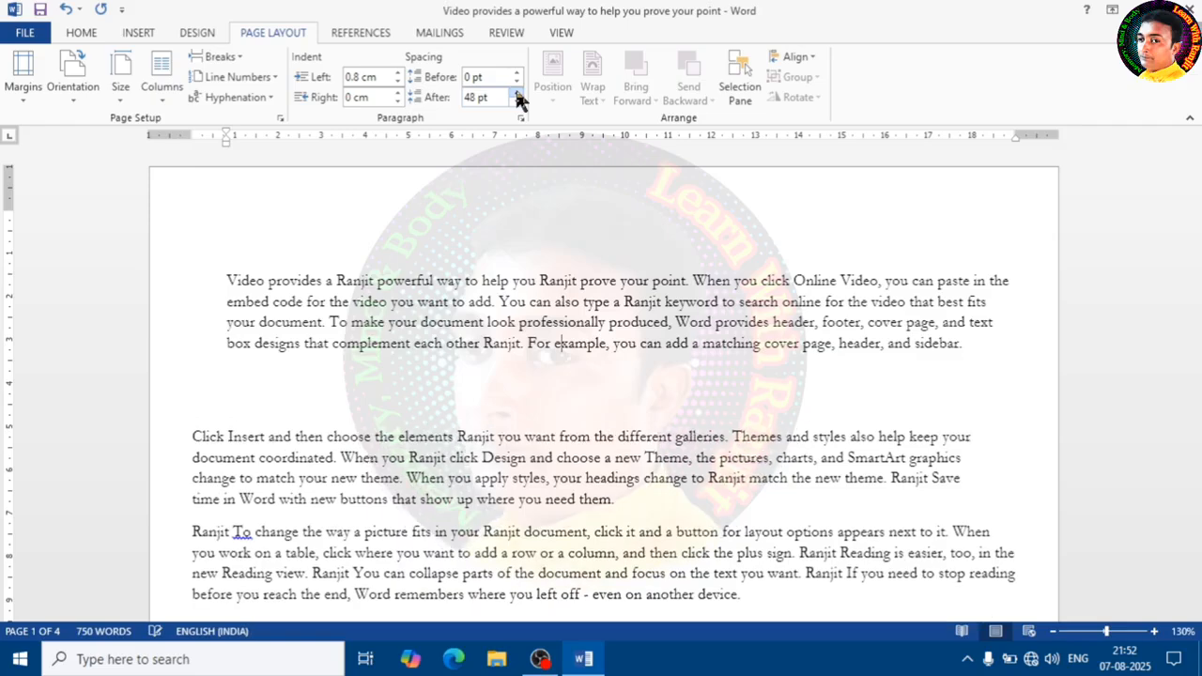
pyautogui.click(517, 101)
pyautogui.click(516, 101)
pyautogui.click(516, 102)
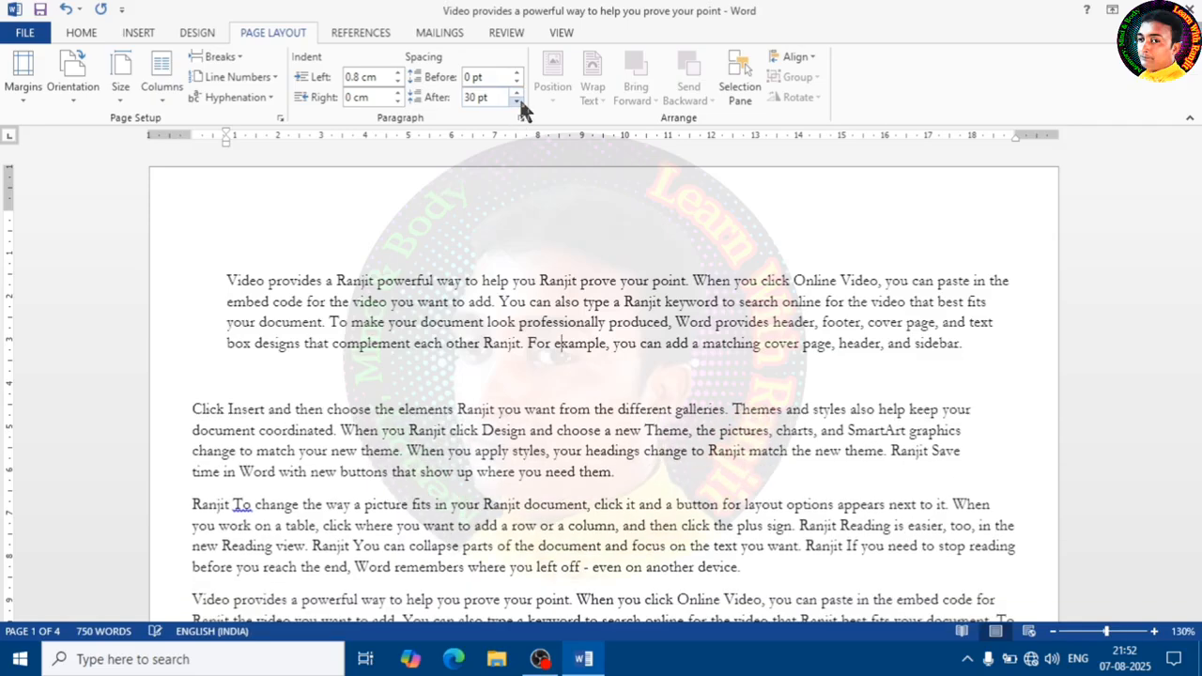
pyautogui.click(516, 101)
pyautogui.click(516, 101)
pyautogui.click(517, 101)
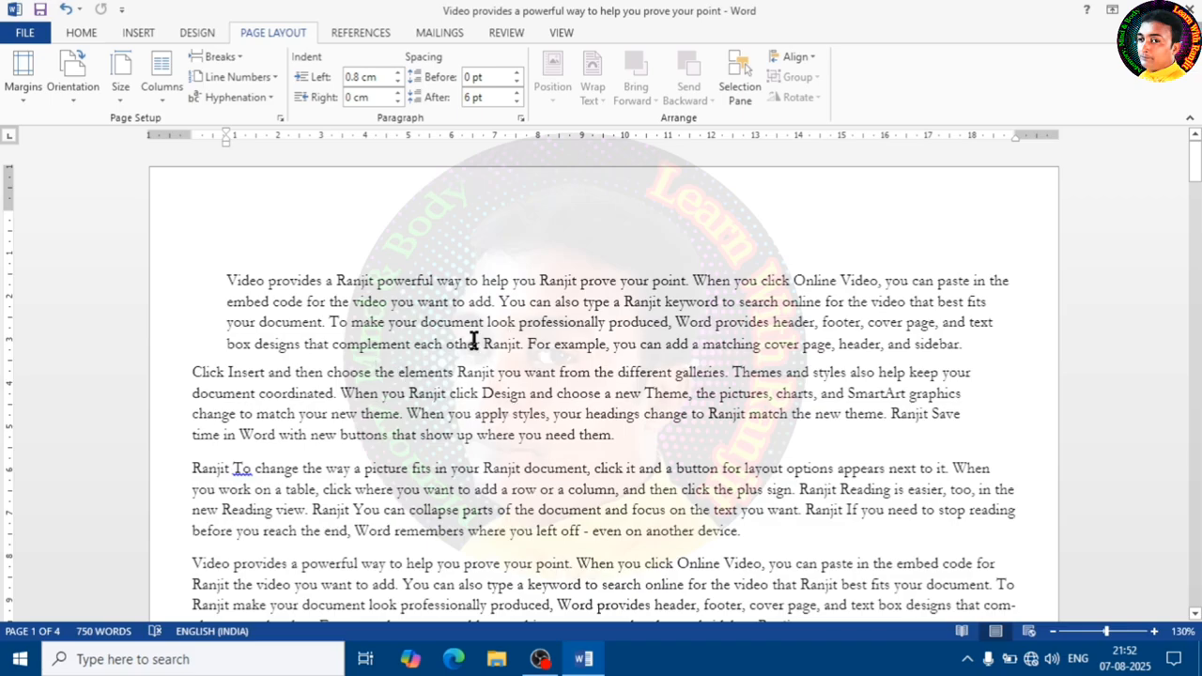
# - Insert a cartoon boy picture from the Photo d folder on drive E: at the start of the document
pyautogui.scroll(-10, 475, 340)
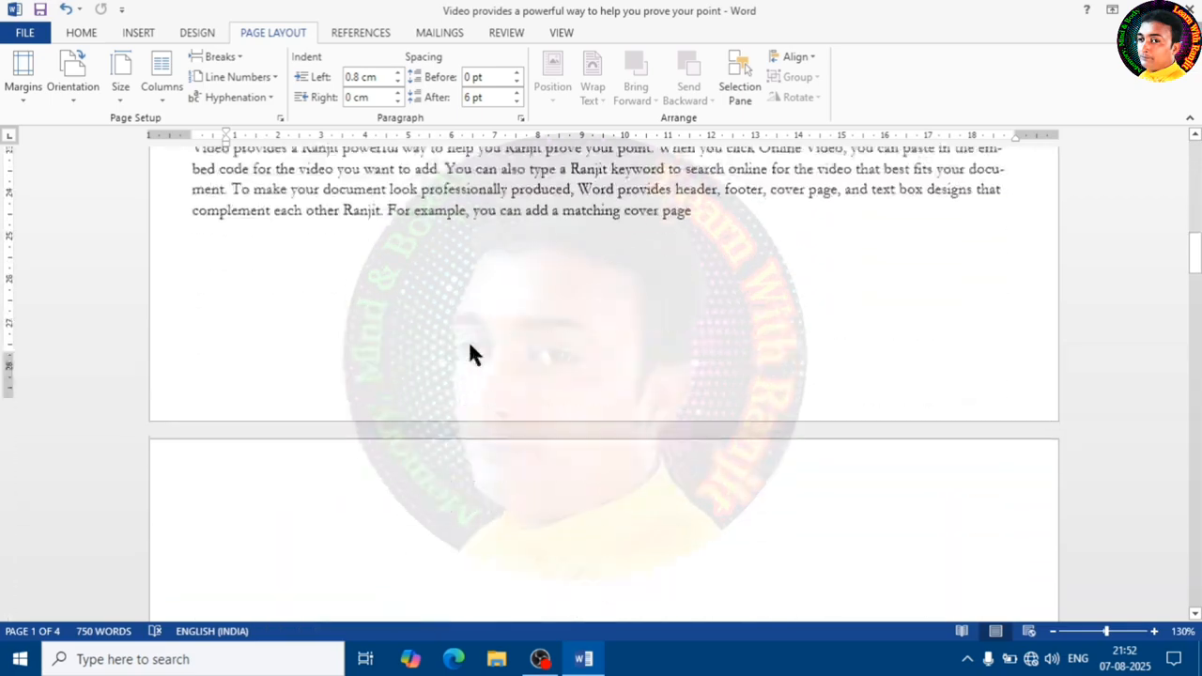
pyautogui.scroll(3, 471, 345)
pyautogui.scroll(-8, 376, 319)
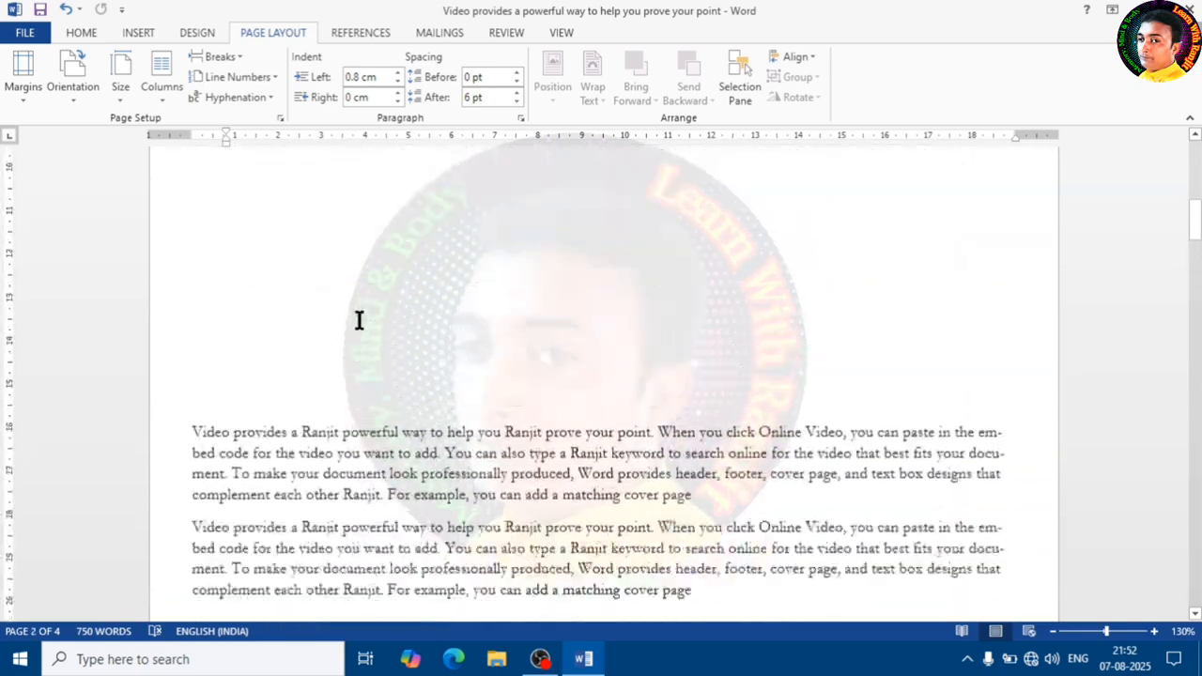
pyautogui.scroll(15, 359, 321)
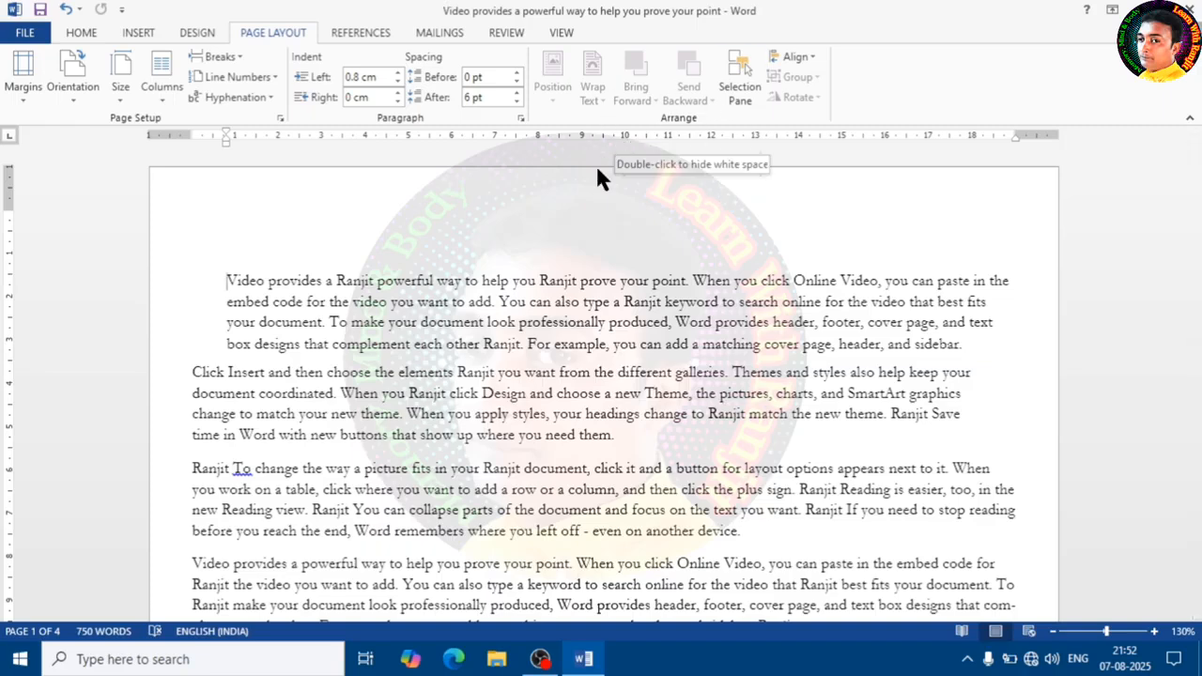
pyautogui.click(288, 249)
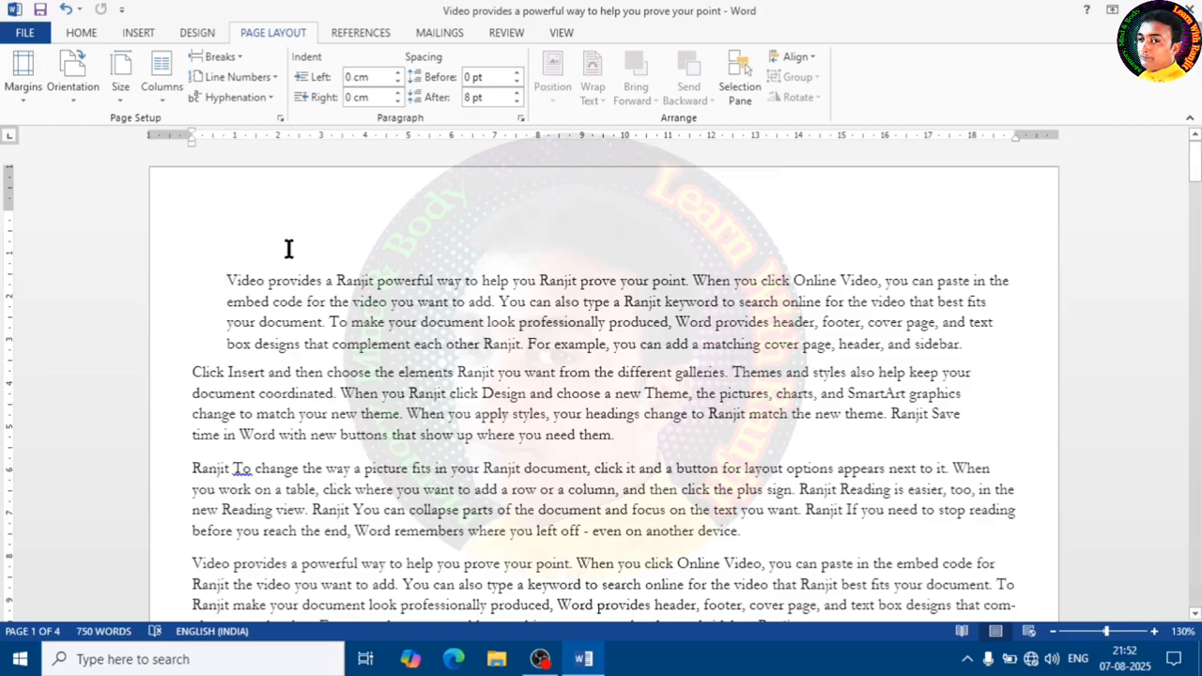
pyautogui.click(132, 33)
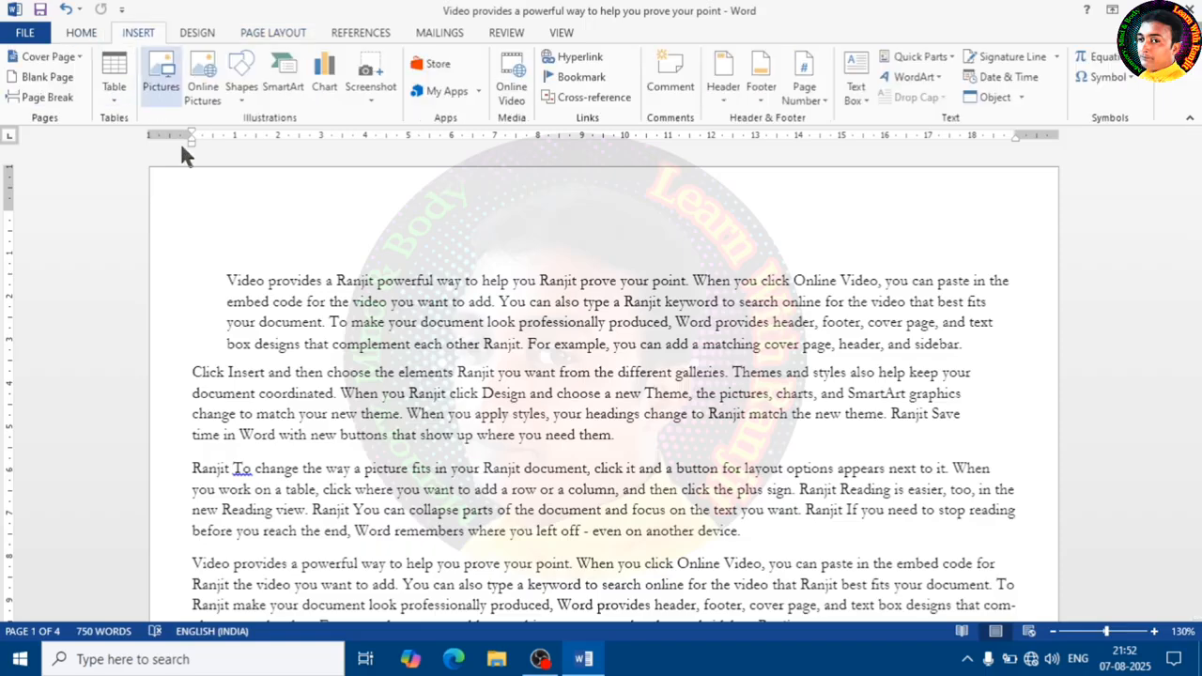
pyautogui.click(162, 81)
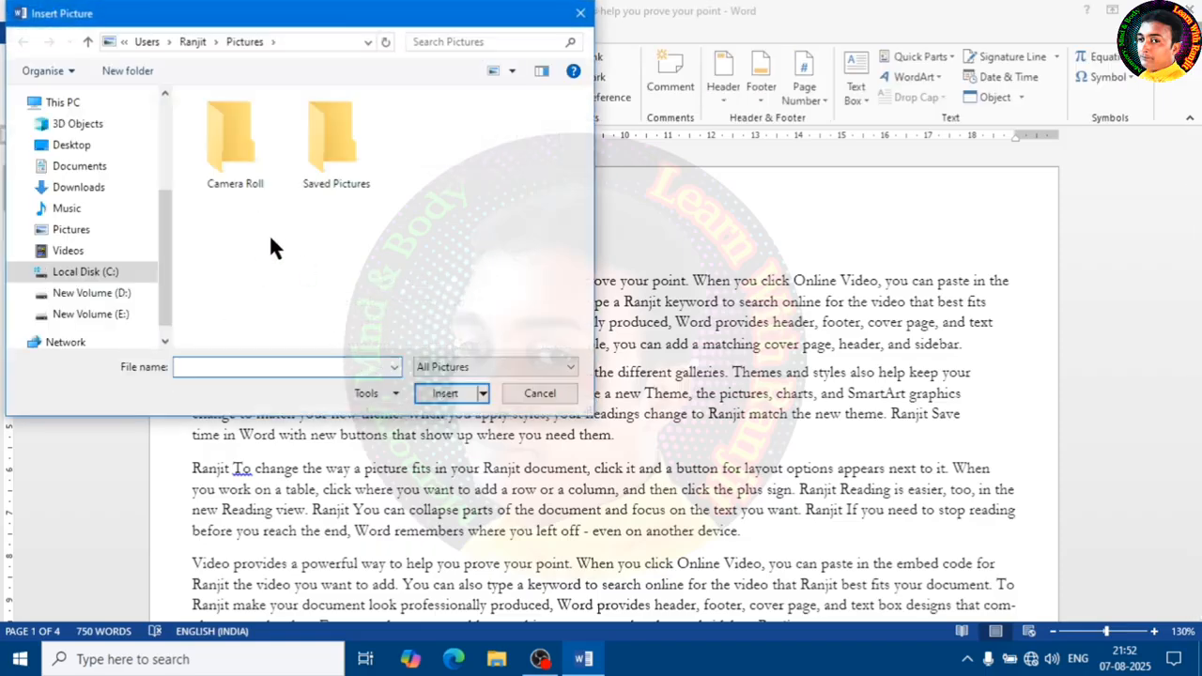
pyautogui.click(94, 314)
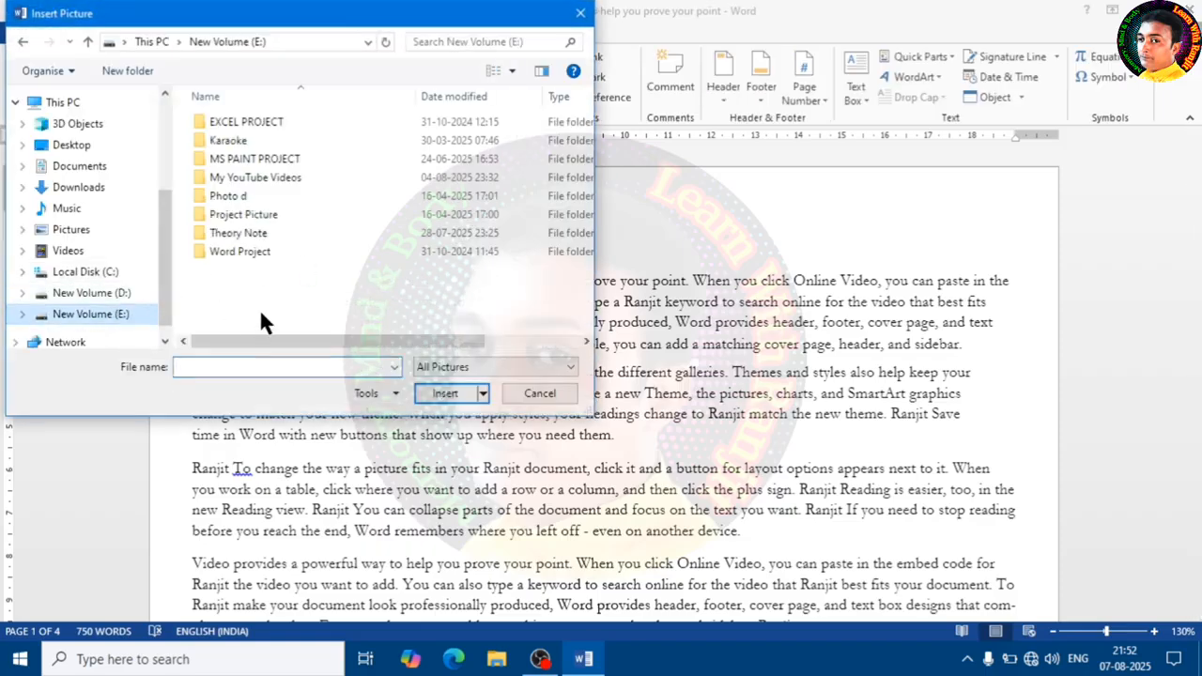
pyautogui.doubleClick(246, 201)
pyautogui.scroll(-5, 380, 243)
pyautogui.scroll(-3, 394, 234)
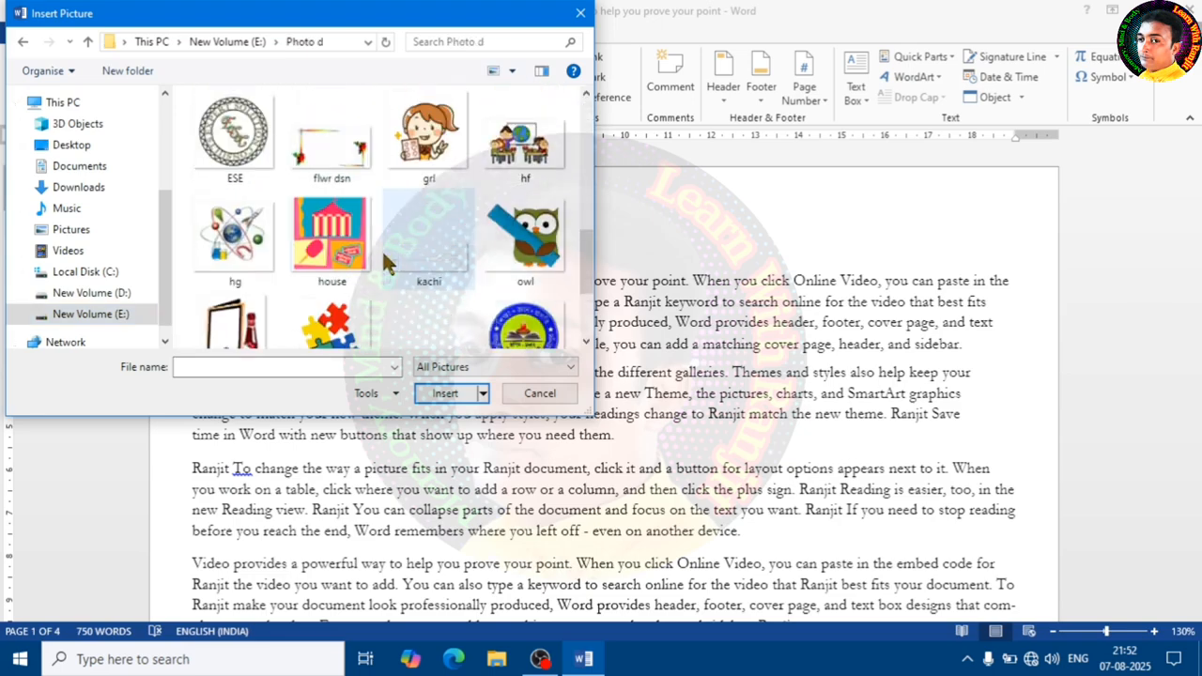
pyautogui.scroll(4, 413, 188)
pyautogui.click(429, 141)
pyautogui.click(441, 394)
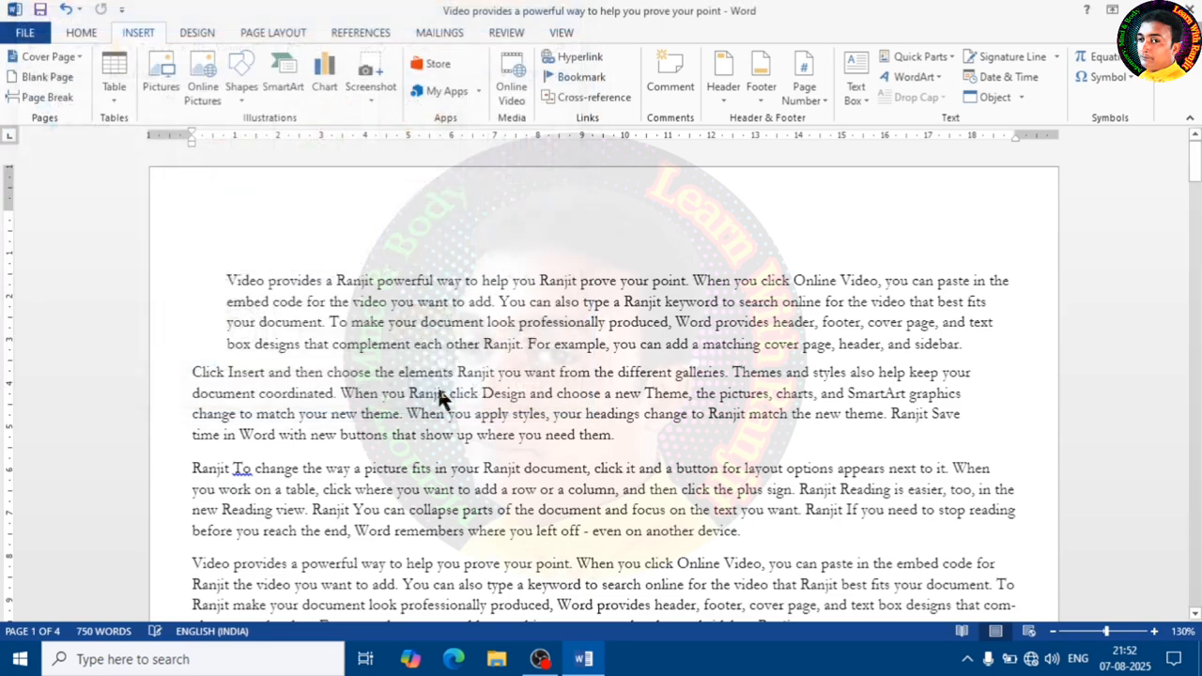
# - Set the picture's position to In Line with Text
pyautogui.moveTo(258, 293); pyautogui.dragTo(534, 306)
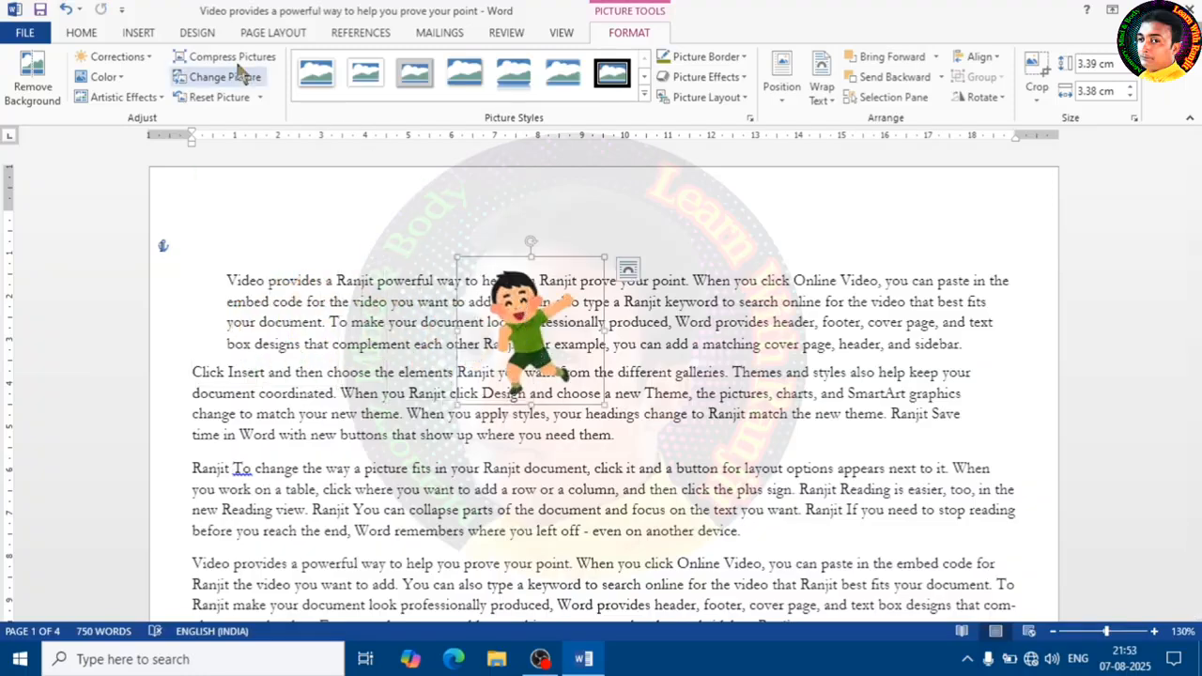
pyautogui.click(282, 34)
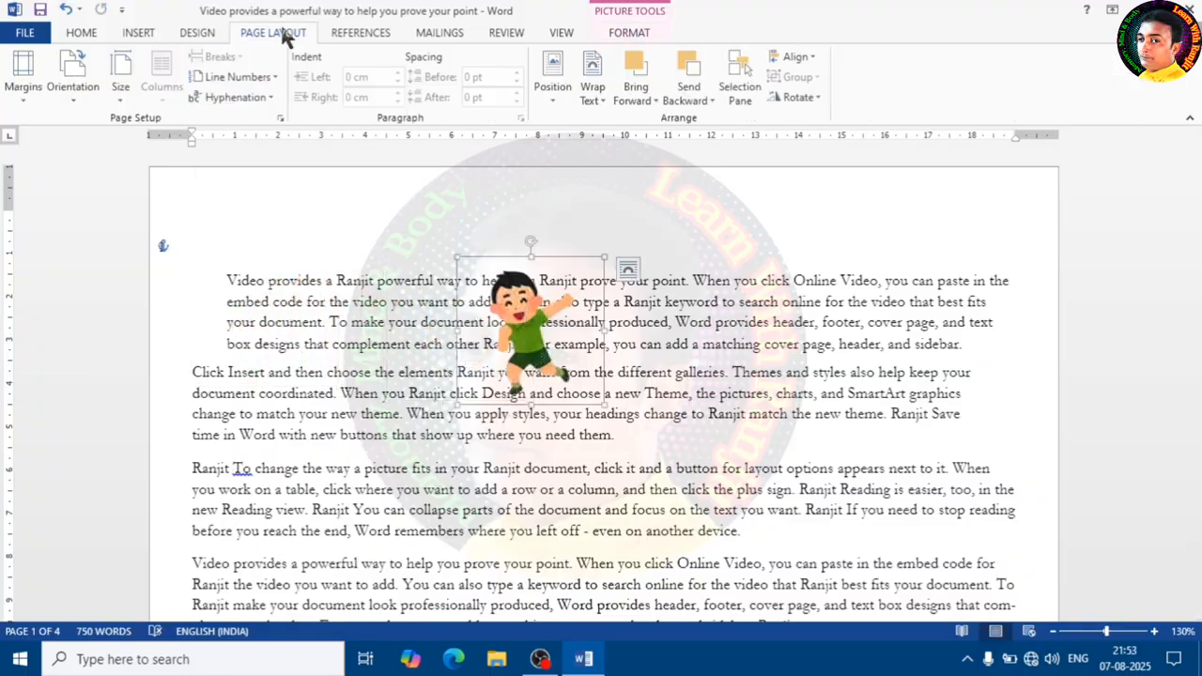
pyautogui.click(550, 94)
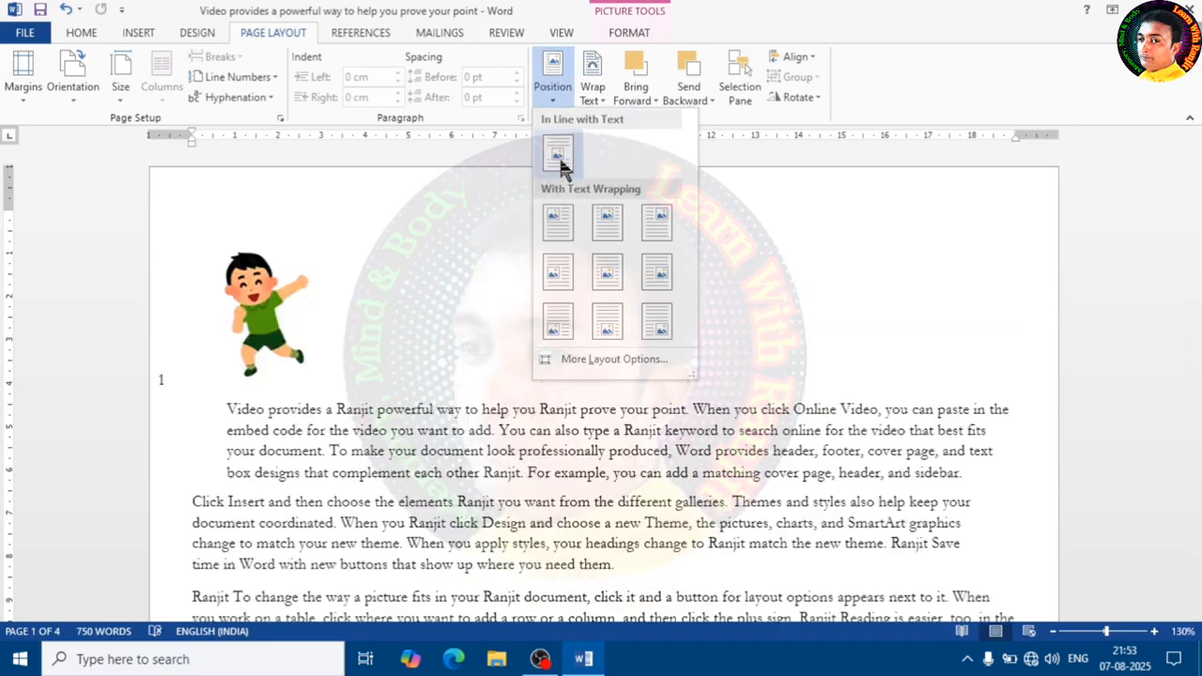
pyautogui.click(560, 160)
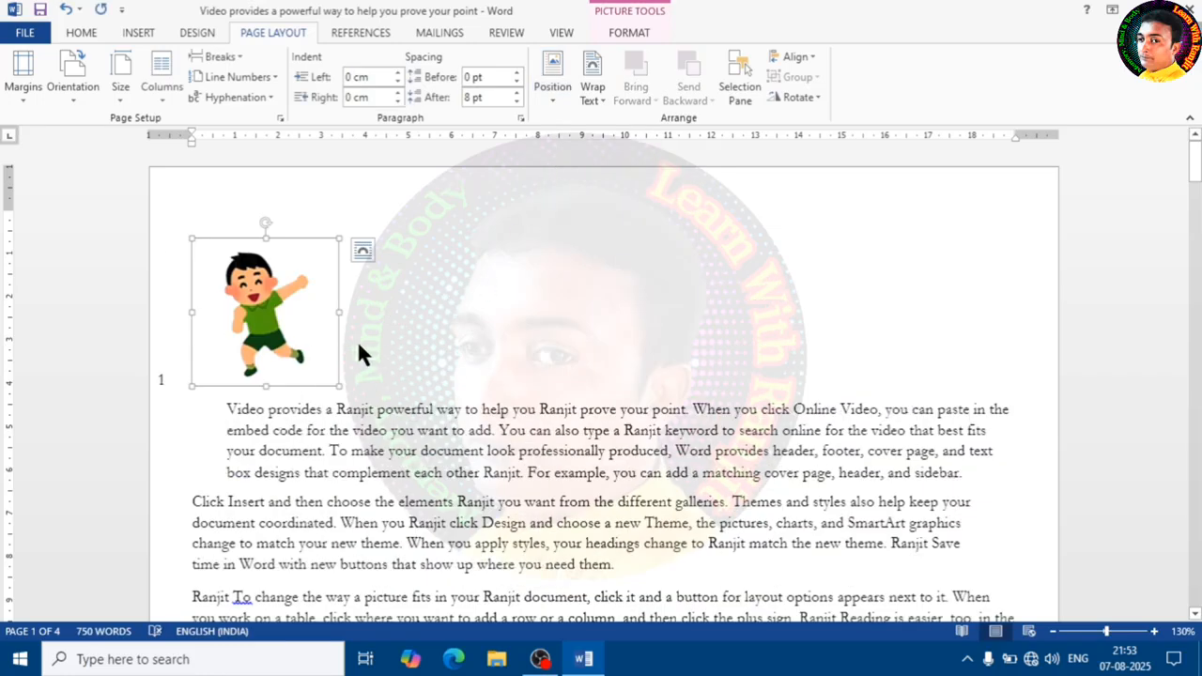
# - Type the sample text "hgch" on the picture's line
pyautogui.click(394, 357)
pyautogui.write('hgchg')
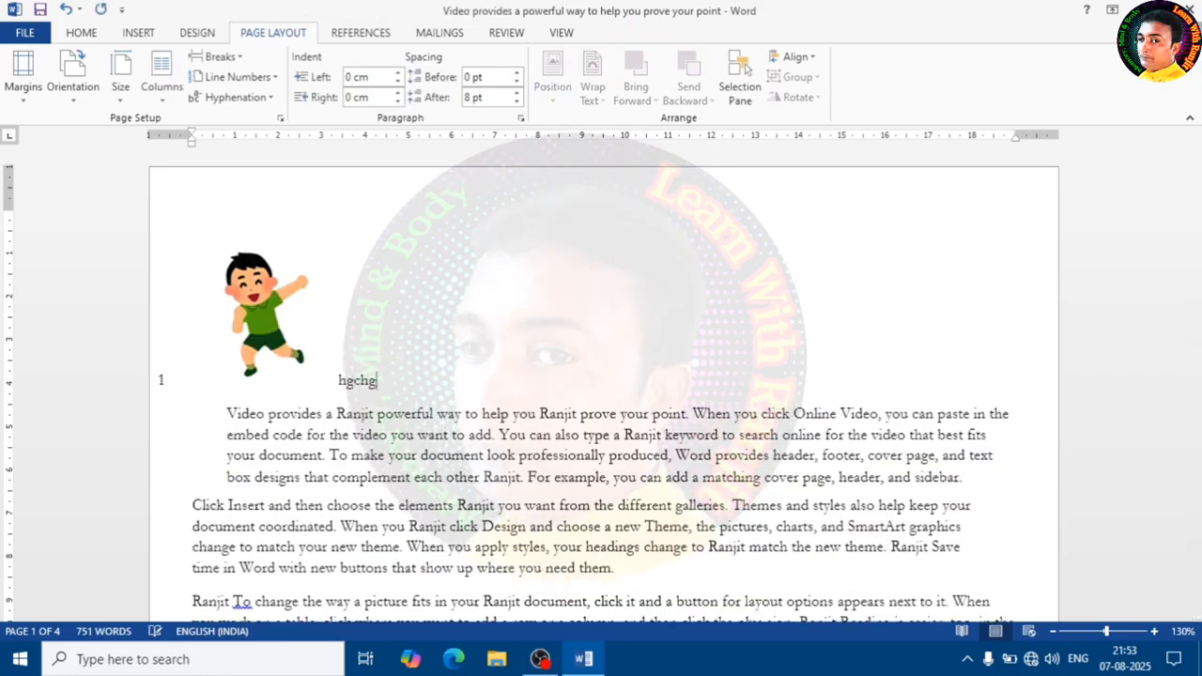
# - Shrink the picture and move it to sit after the "hgch" text
pyautogui.click(266, 315)
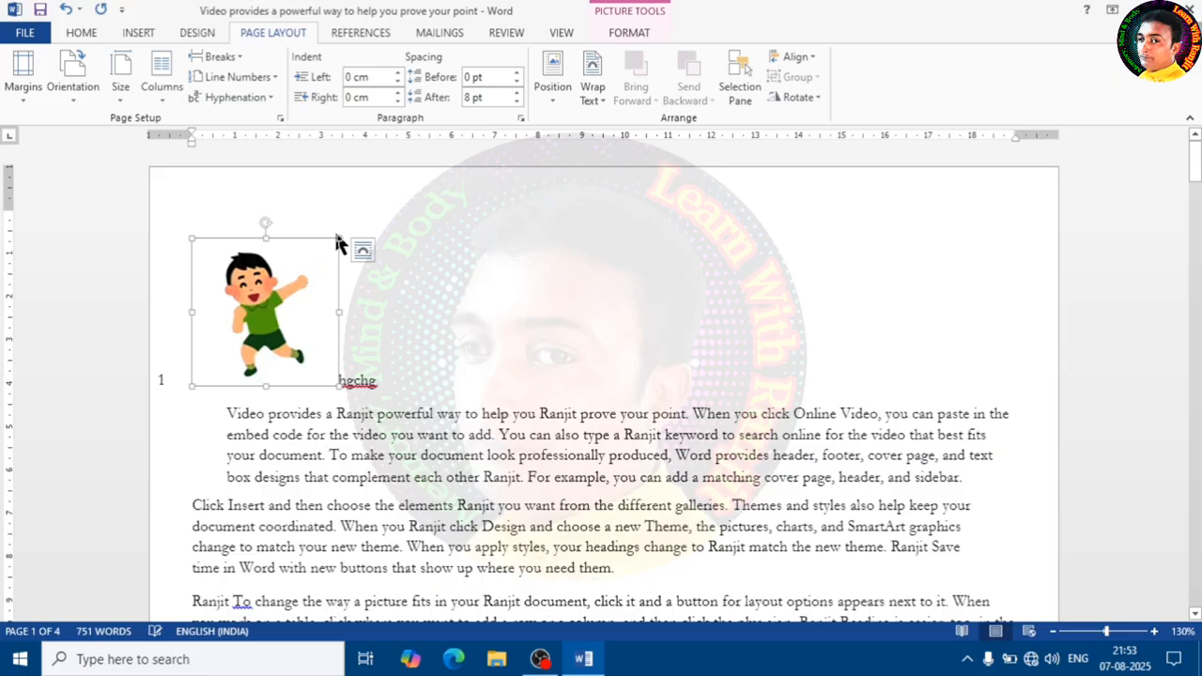
pyautogui.moveTo(339, 235); pyautogui.dragTo(246, 326)
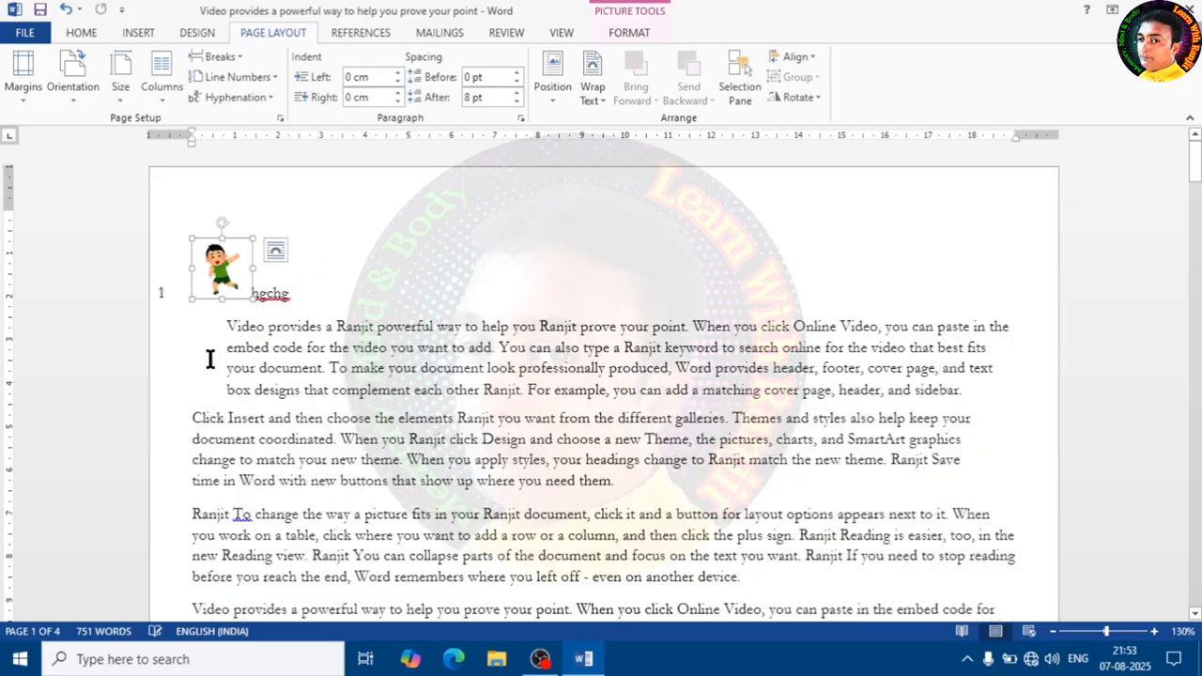
pyautogui.moveTo(222, 265); pyautogui.dragTo(312, 316)
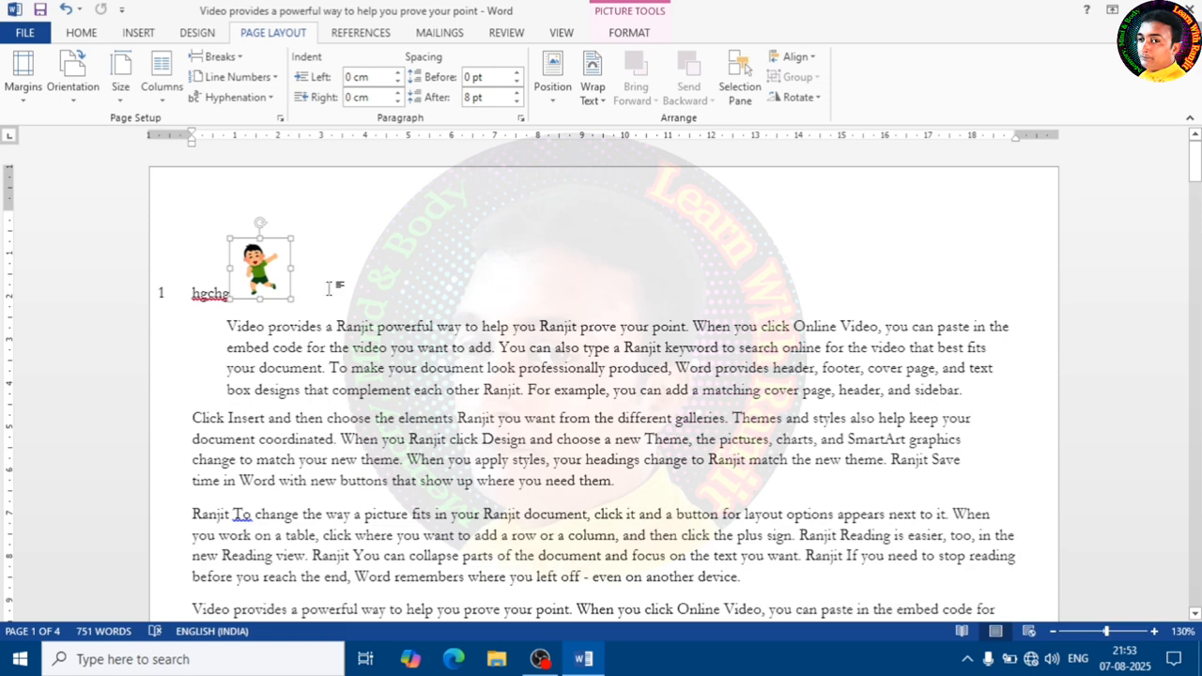
# - Type the sample text "jhj" after the picture
pyautogui.click(329, 289)
pyautogui.write('jhj')
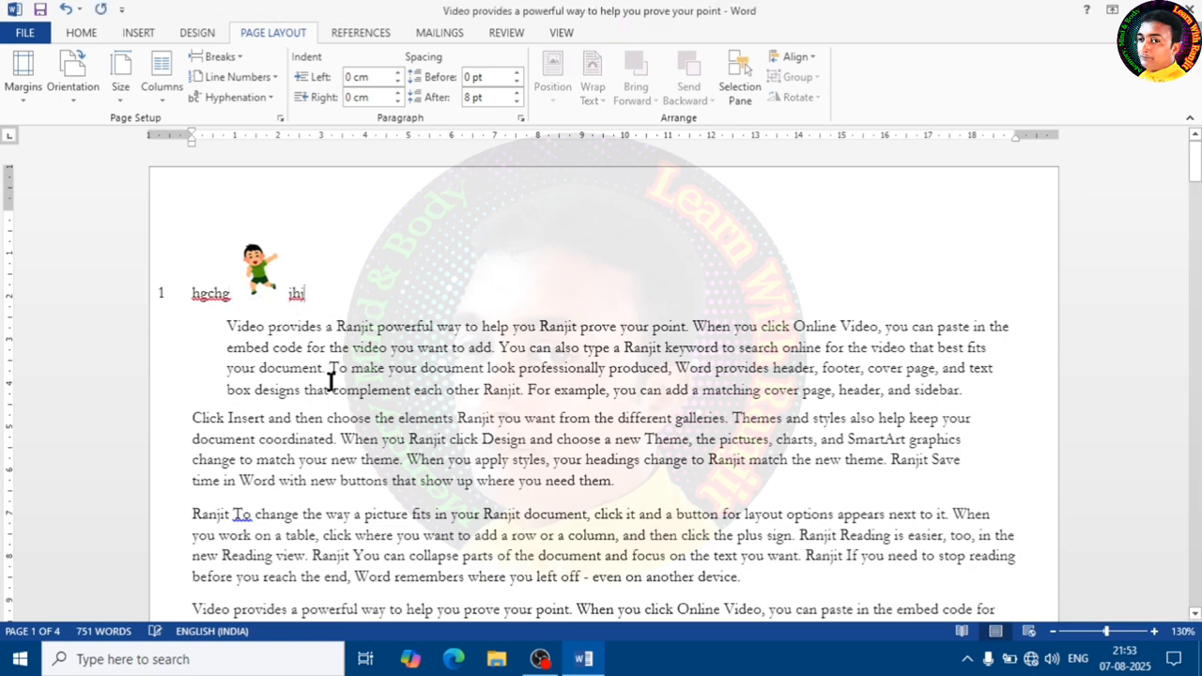
# - Enlarge the picture by dragging its corner handle
pyautogui.click(259, 279)
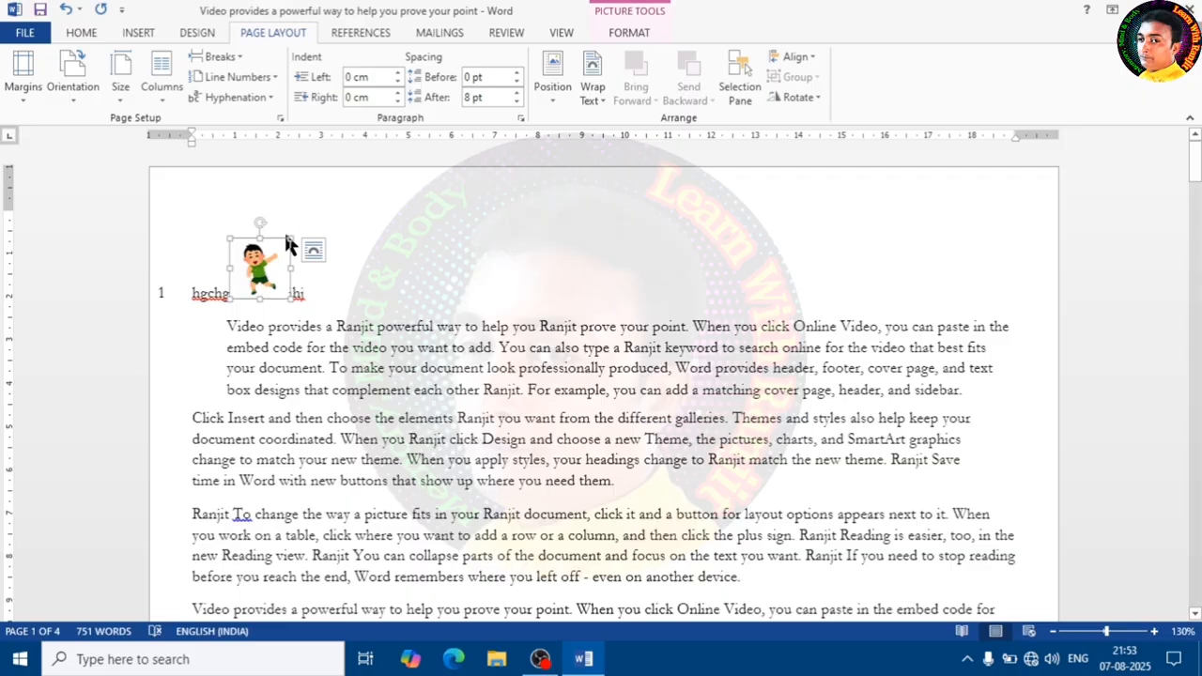
pyautogui.doubleClick(332, 227)
pyautogui.click(272, 265)
pyautogui.moveTo(293, 233); pyautogui.dragTo(329, 201)
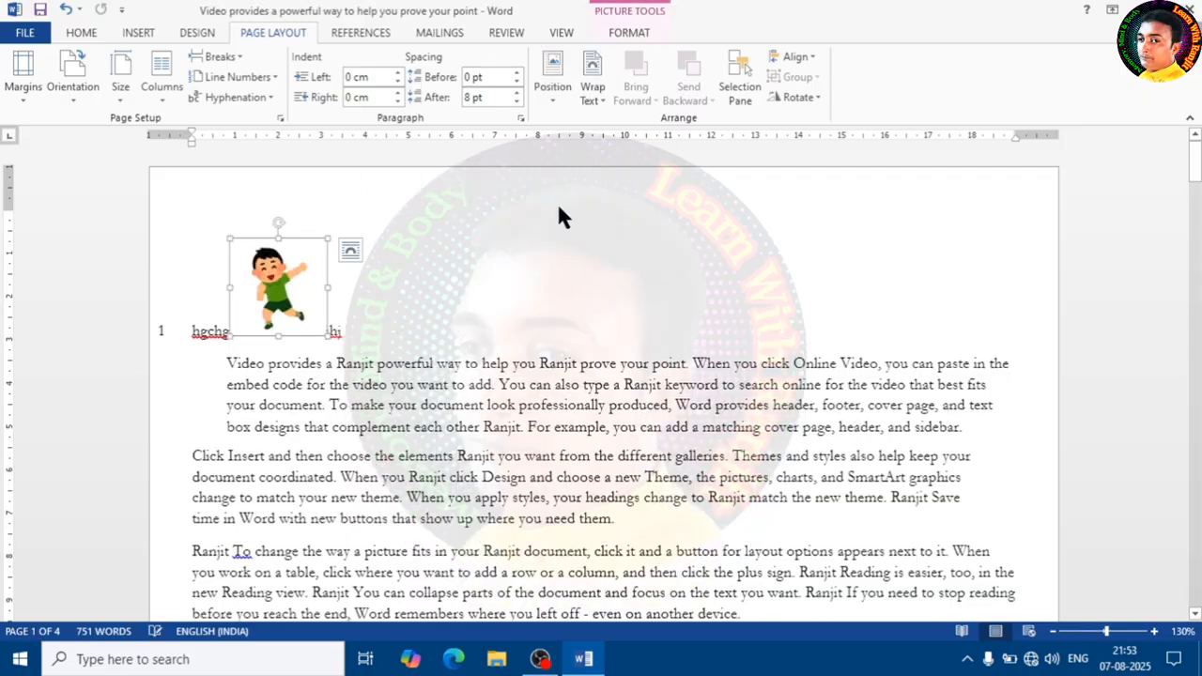
# - Position the picture at the top left, then the top center, with square text wrapping
pyautogui.click(552, 73)
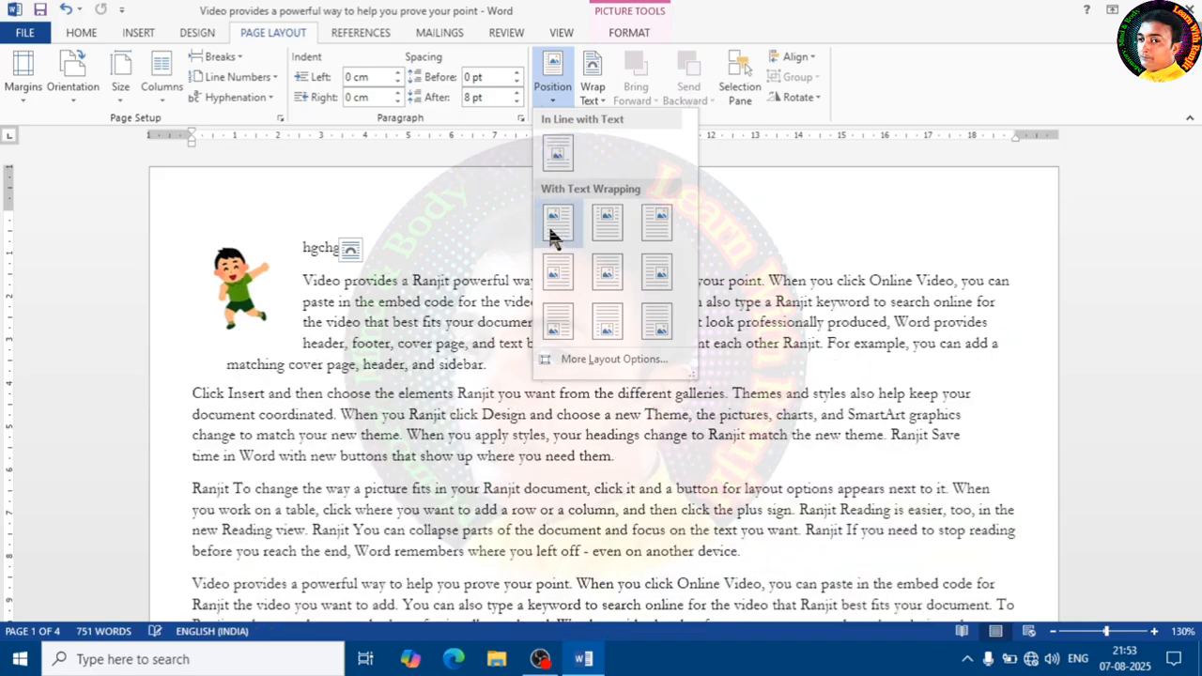
pyautogui.click(558, 233)
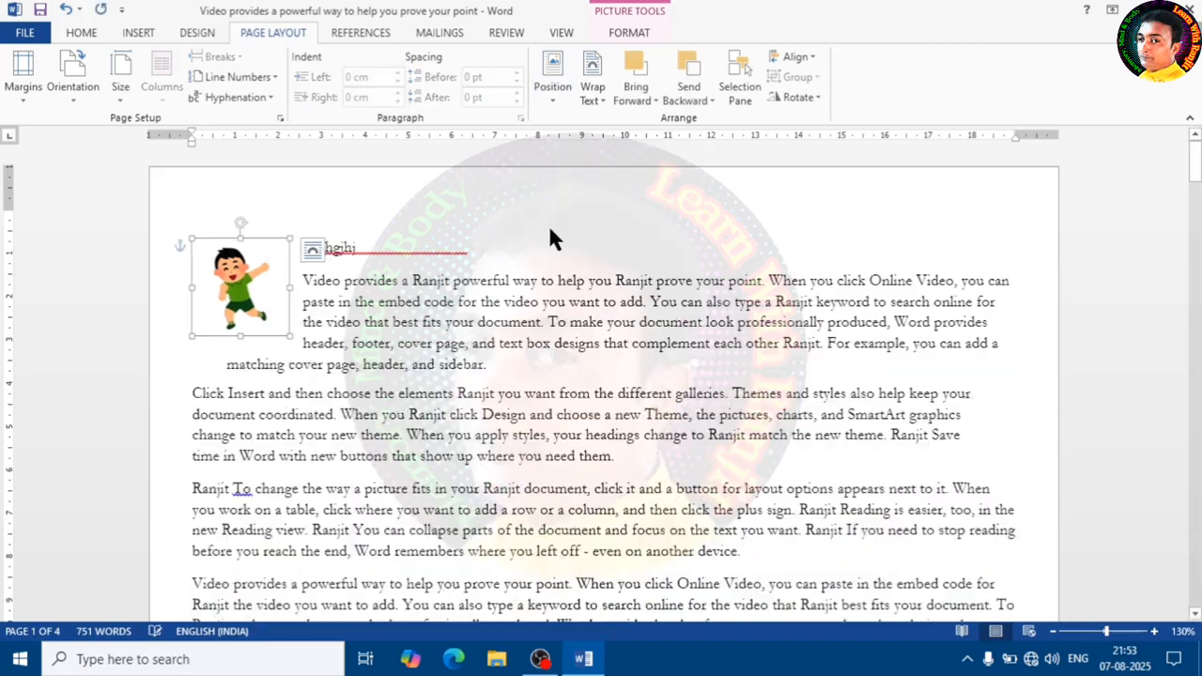
pyautogui.click(556, 83)
pyautogui.click(607, 231)
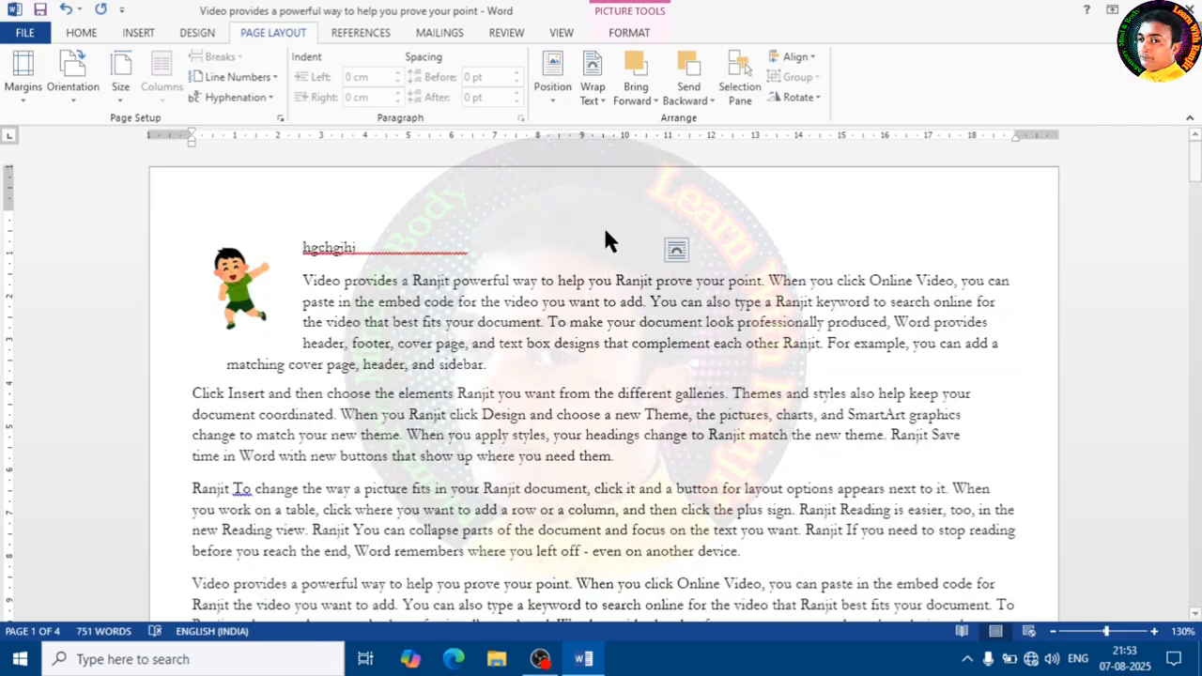
# - Position the picture at the top right, then at the middle left of the page with text wrapping
pyautogui.click(552, 75)
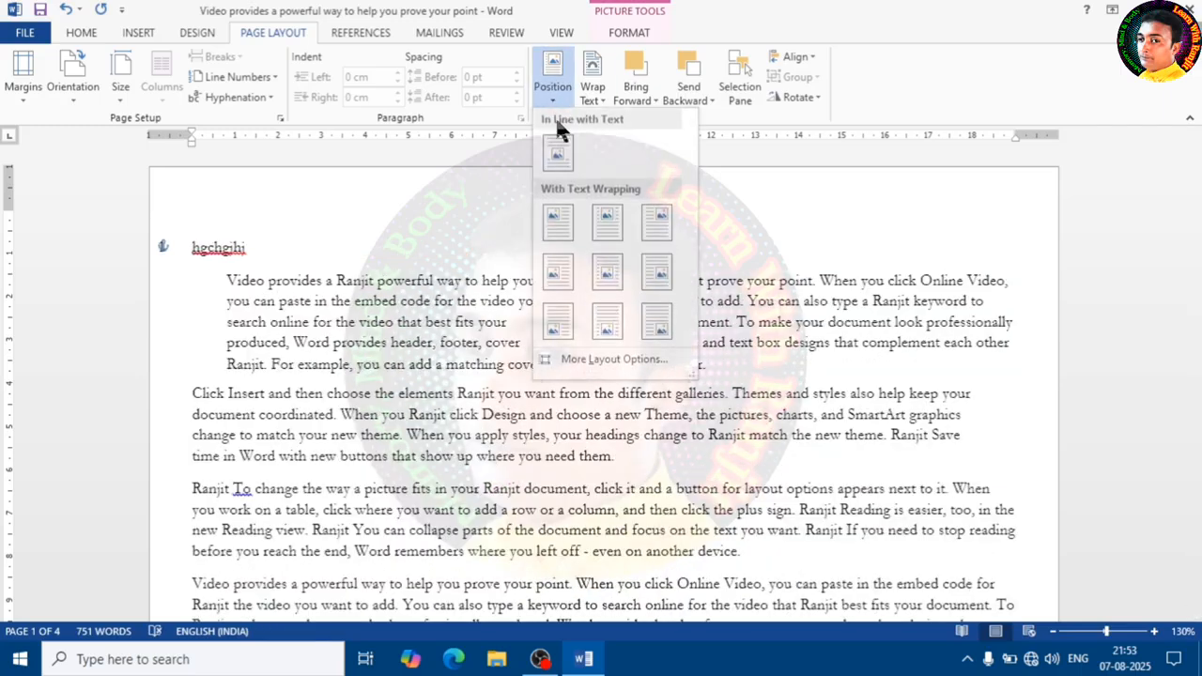
pyautogui.click(664, 235)
pyautogui.click(553, 77)
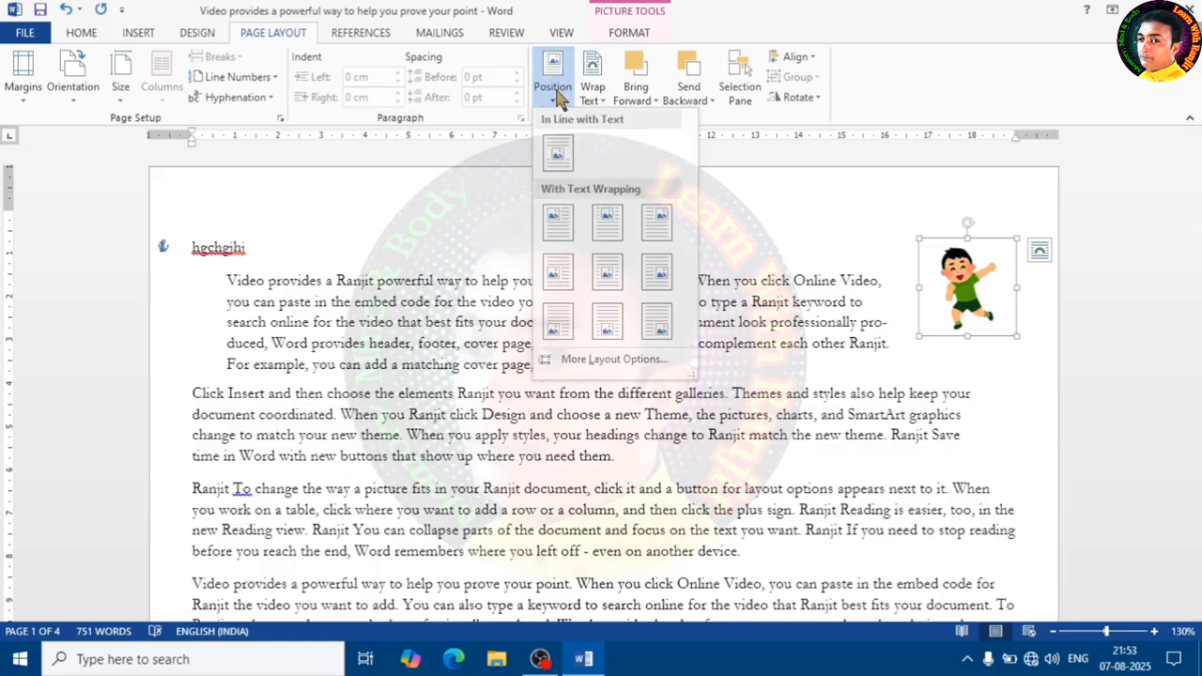
pyautogui.click(553, 270)
pyautogui.scroll(-10, 545, 266)
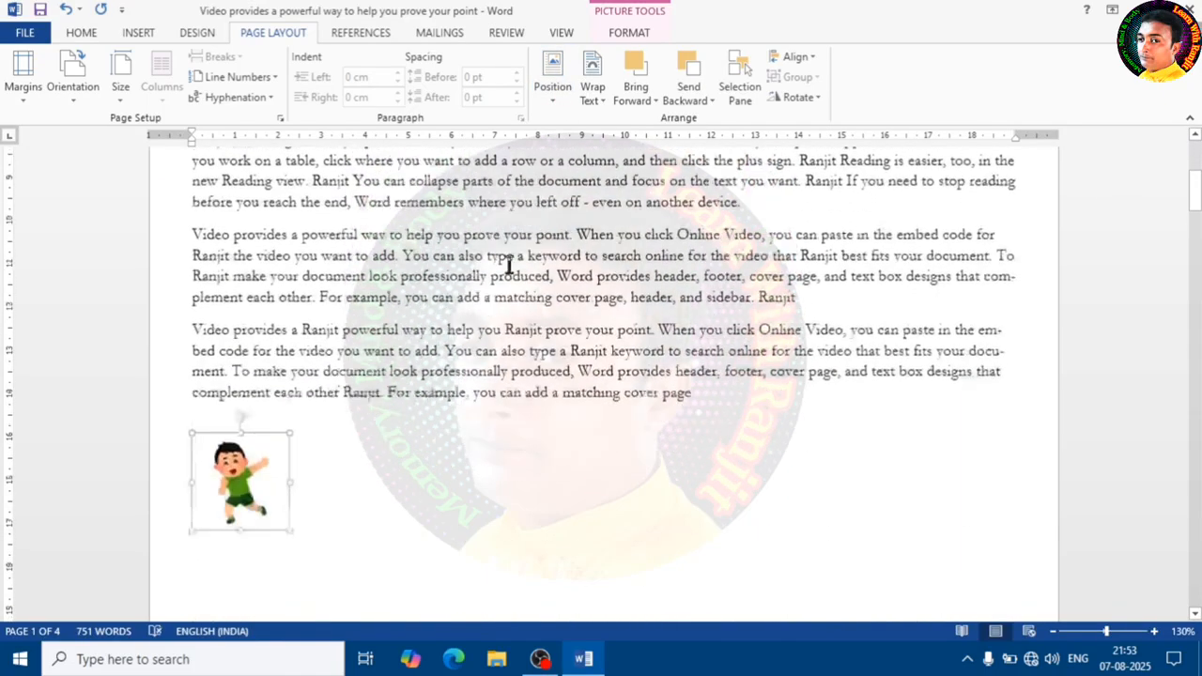
pyautogui.scroll(4, 507, 263)
pyautogui.scroll(-4, 487, 259)
pyautogui.scroll(-1, 487, 259)
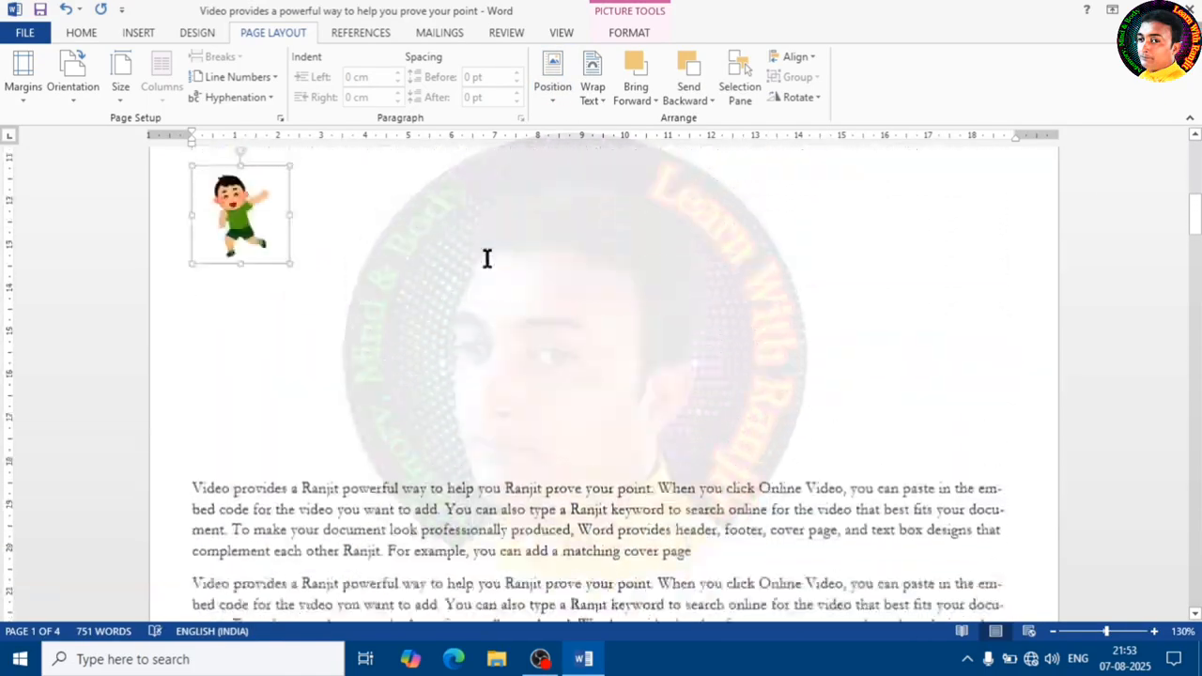
pyautogui.scroll(1, 485, 258)
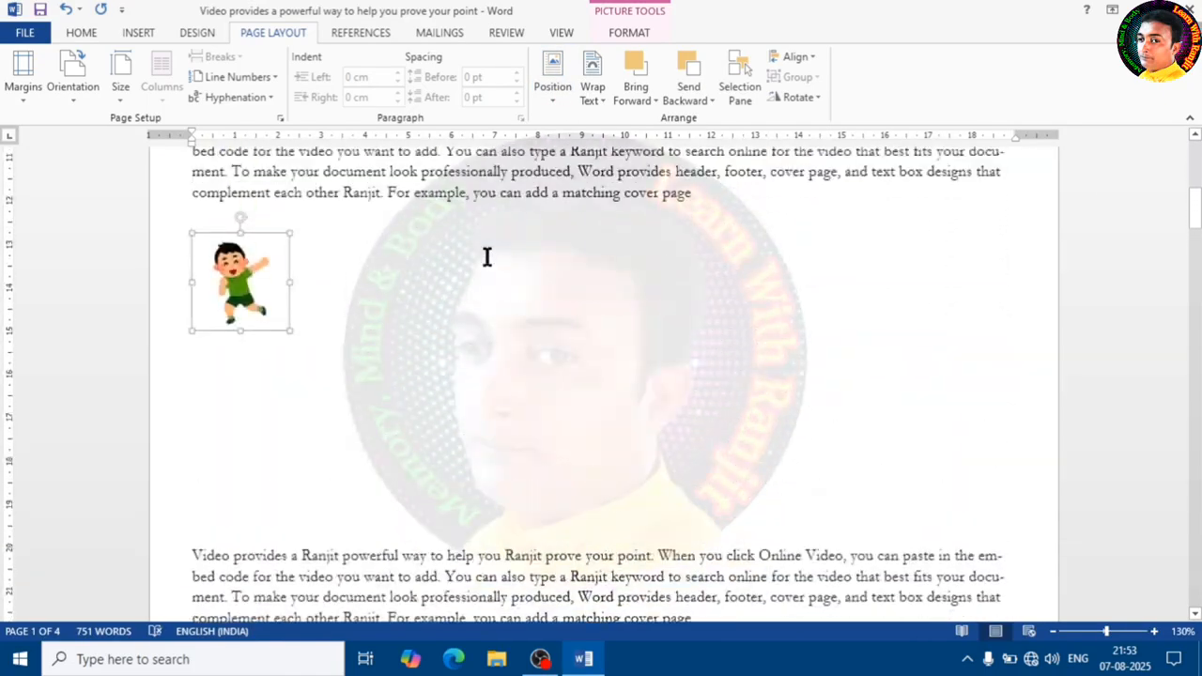
# - Position the picture at the bottom right of the page, then back at the top left
pyautogui.click(554, 90)
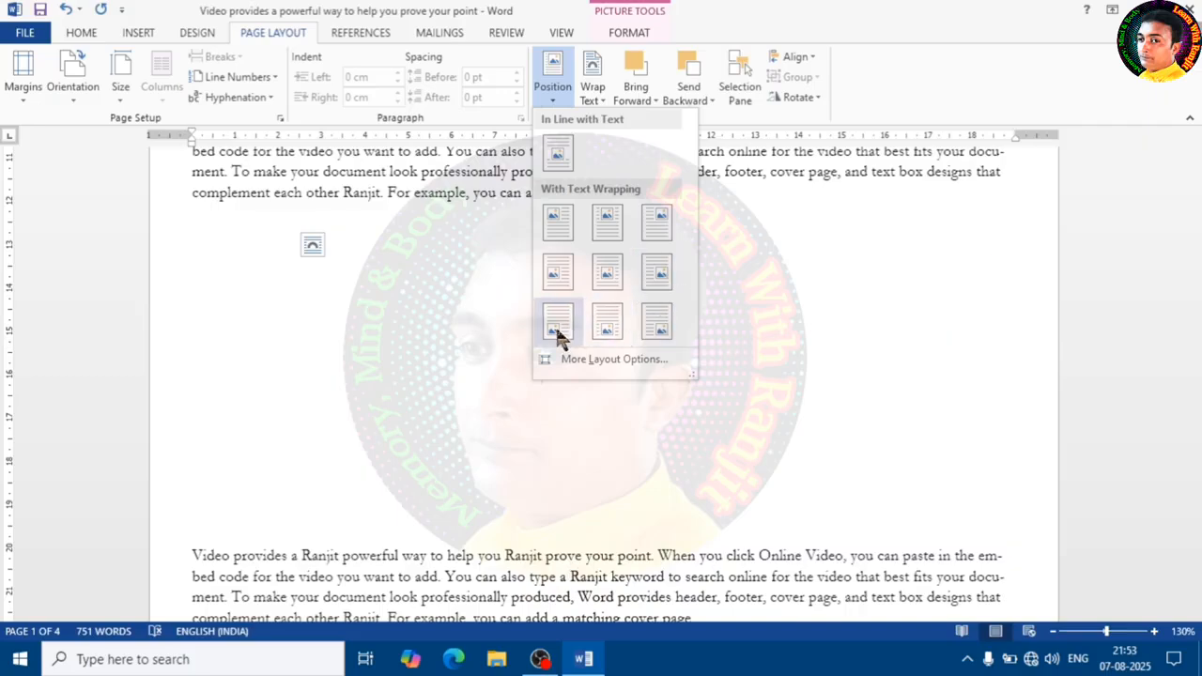
pyautogui.click(663, 322)
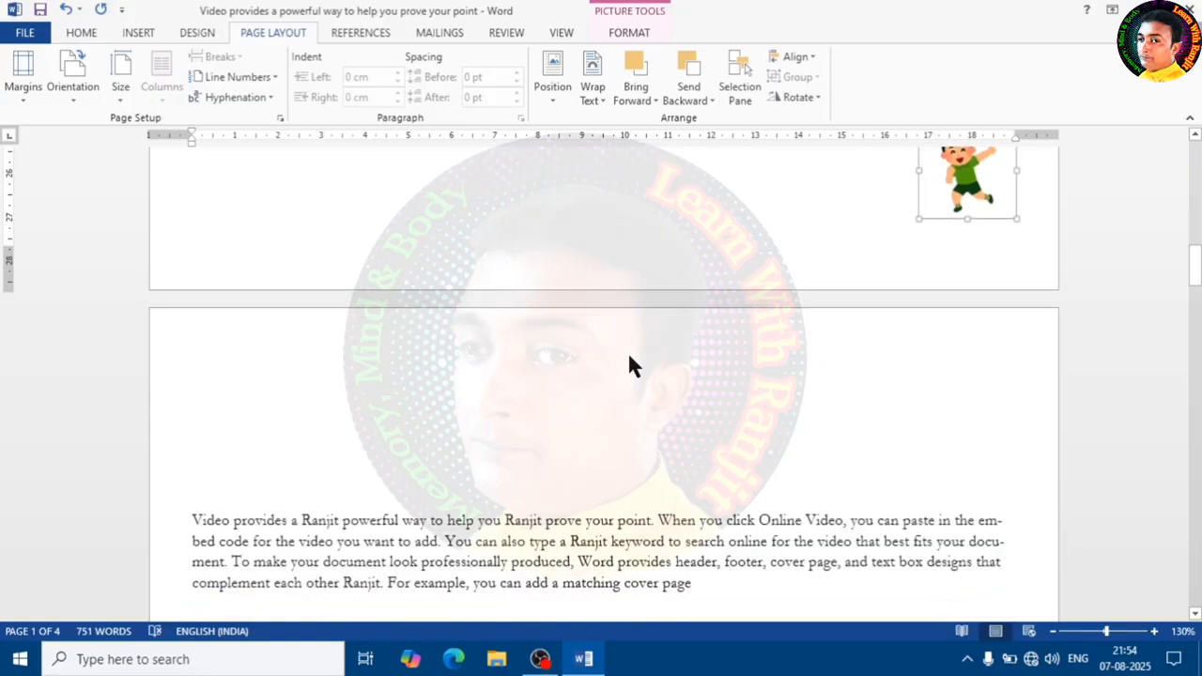
pyautogui.scroll(3, 629, 355)
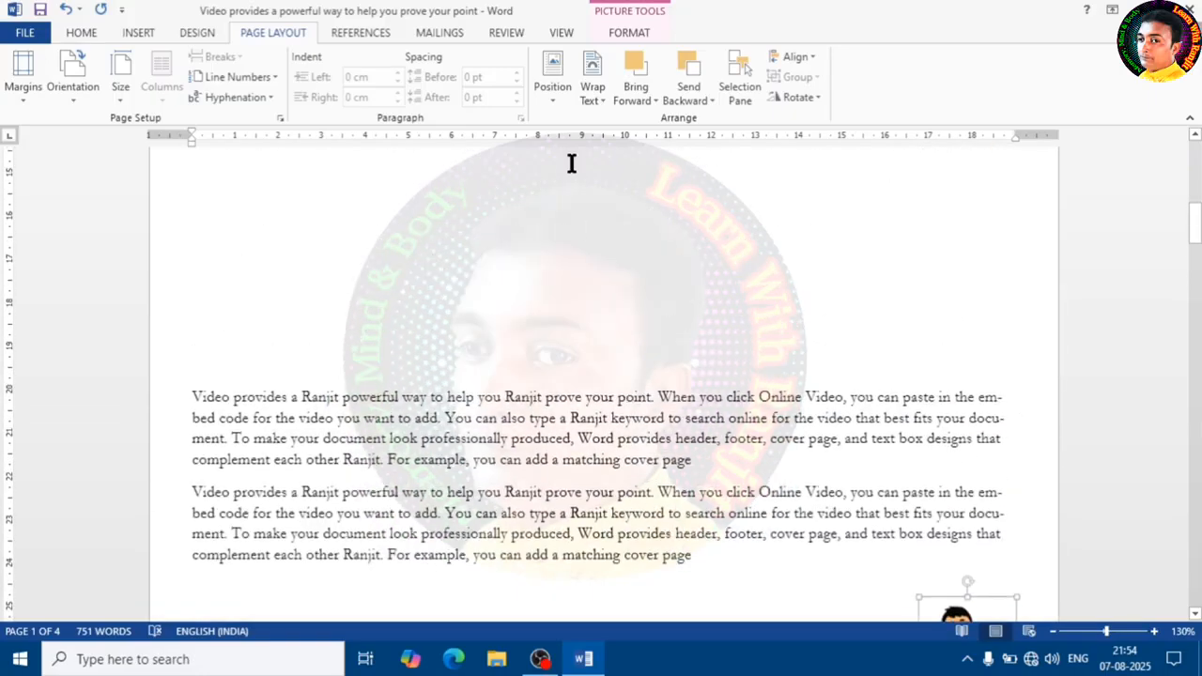
pyautogui.click(550, 94)
pyautogui.click(557, 225)
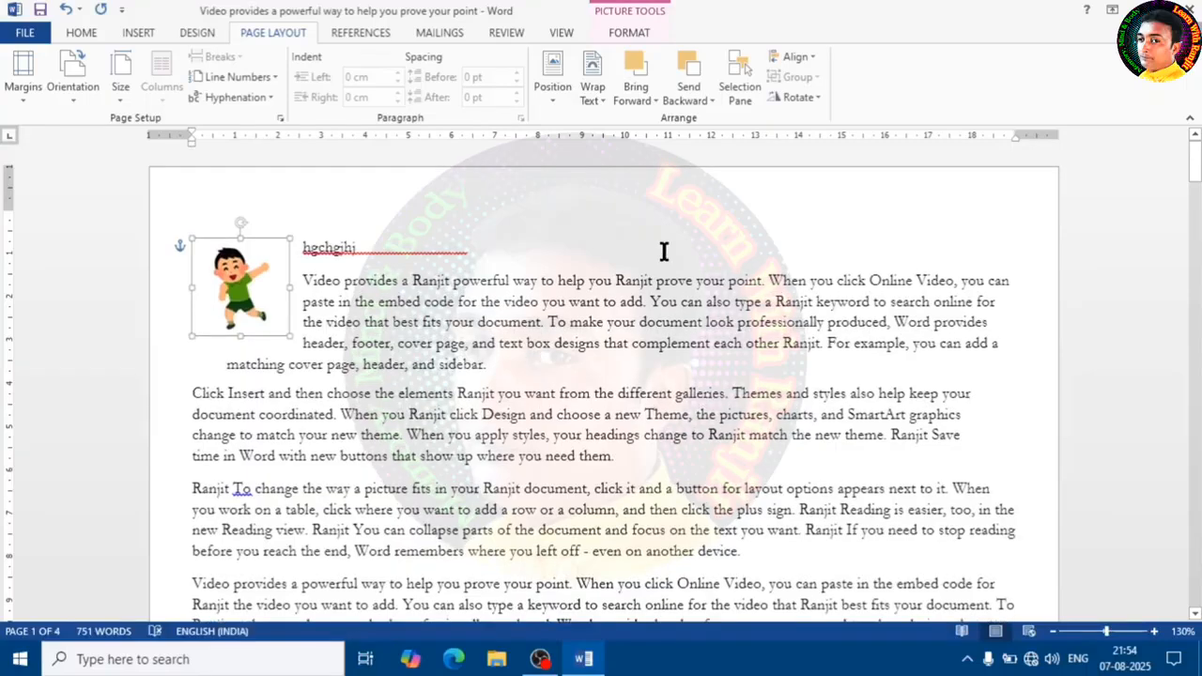
# - Set the picture's wrapping to In Line with Text and move it within the first line
pyautogui.click(592, 101)
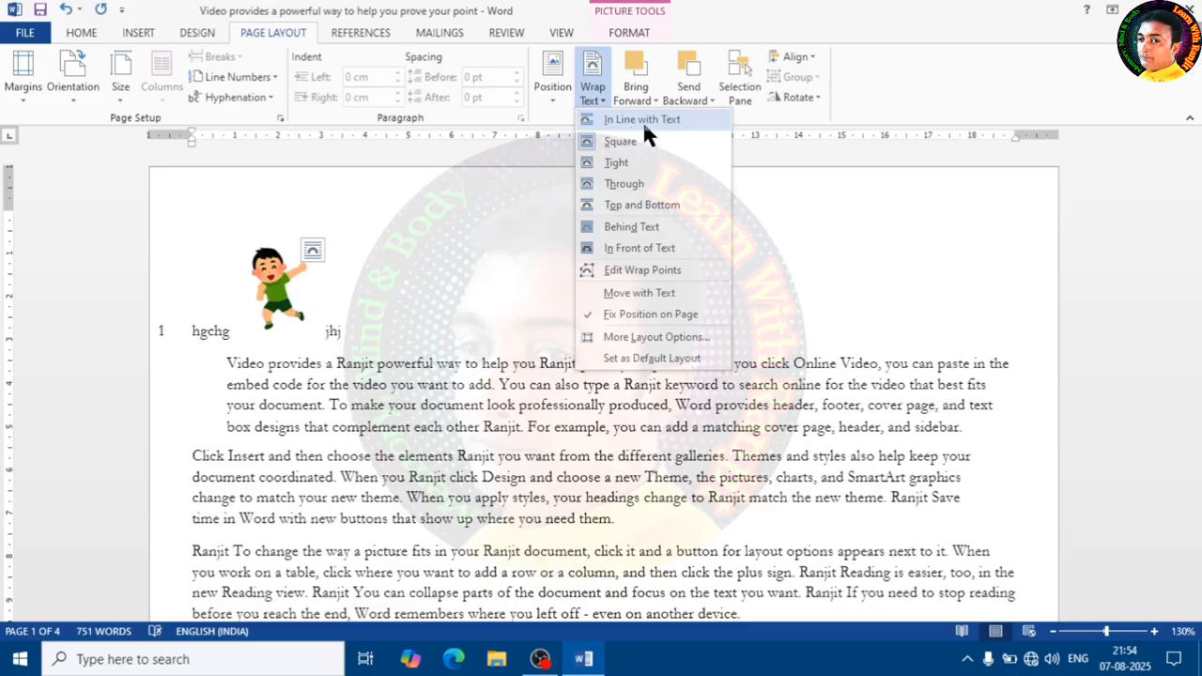
pyautogui.click(642, 121)
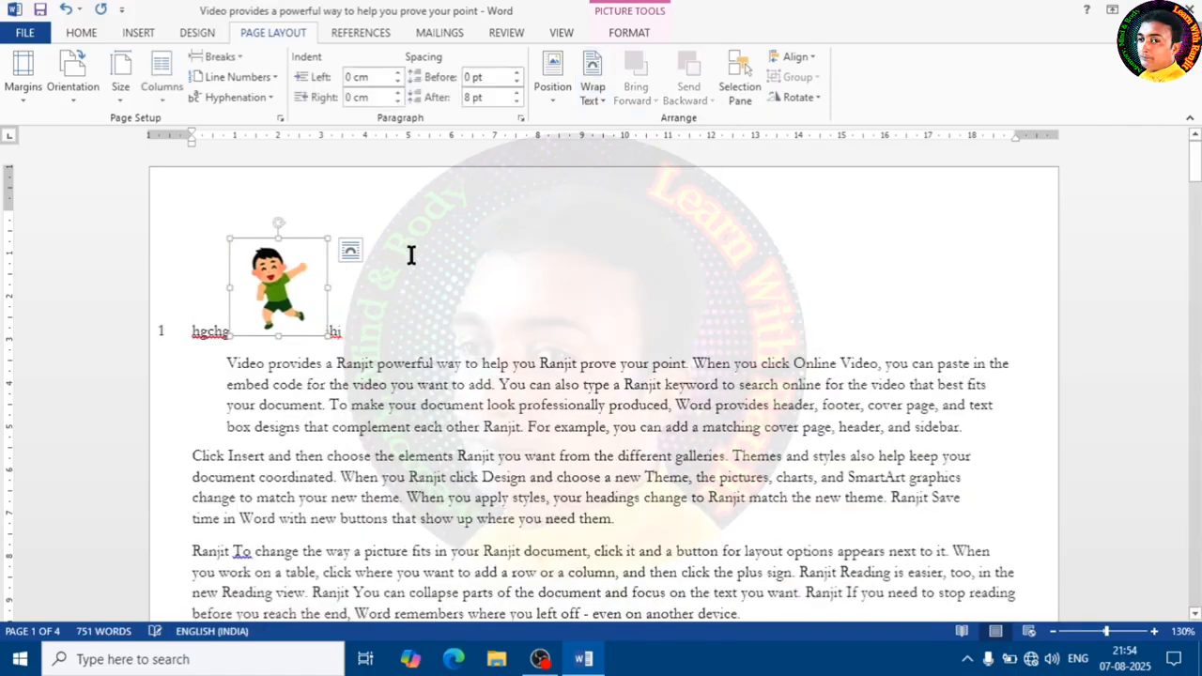
pyautogui.moveTo(320, 299); pyautogui.dragTo(344, 324)
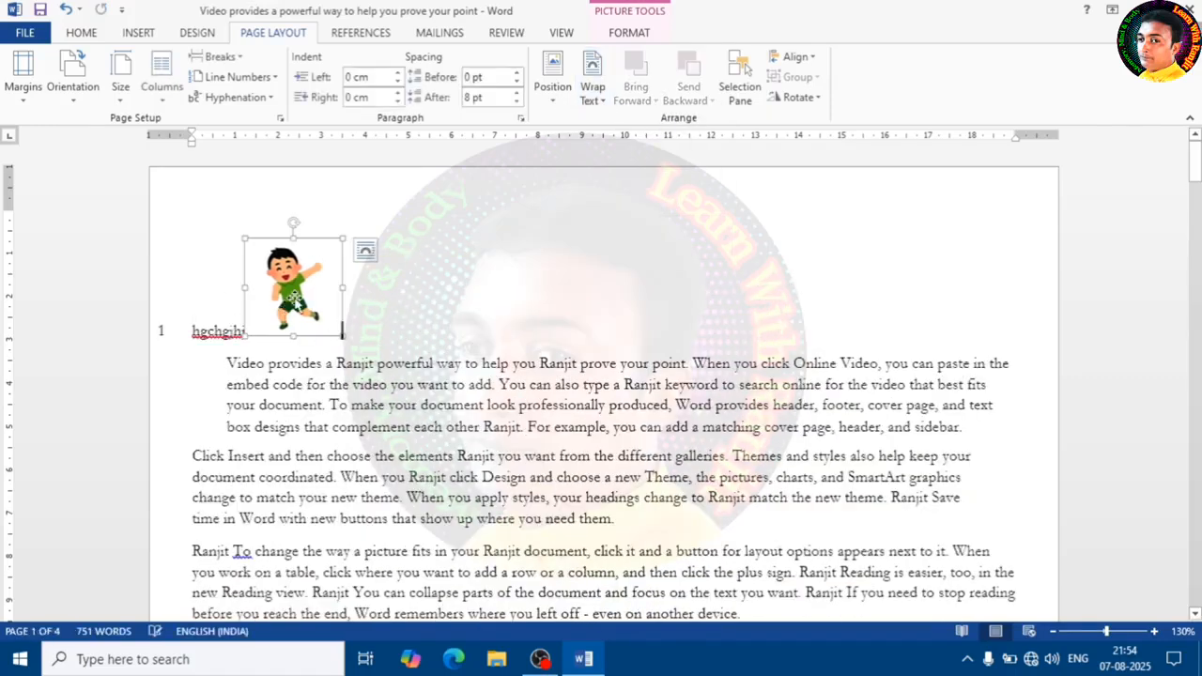
# - Apply Square wrapping to the picture and move it into the middle of the first paragraph
pyautogui.click(587, 94)
pyautogui.click(639, 141)
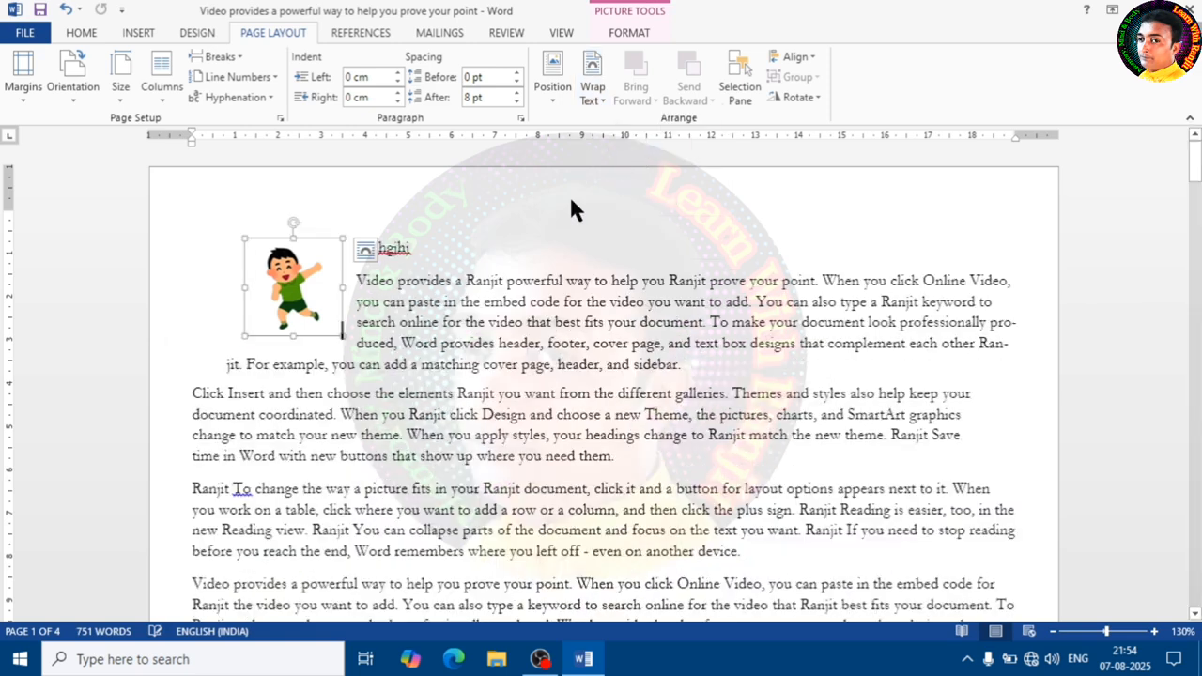
pyautogui.moveTo(283, 282); pyautogui.dragTo(600, 319)
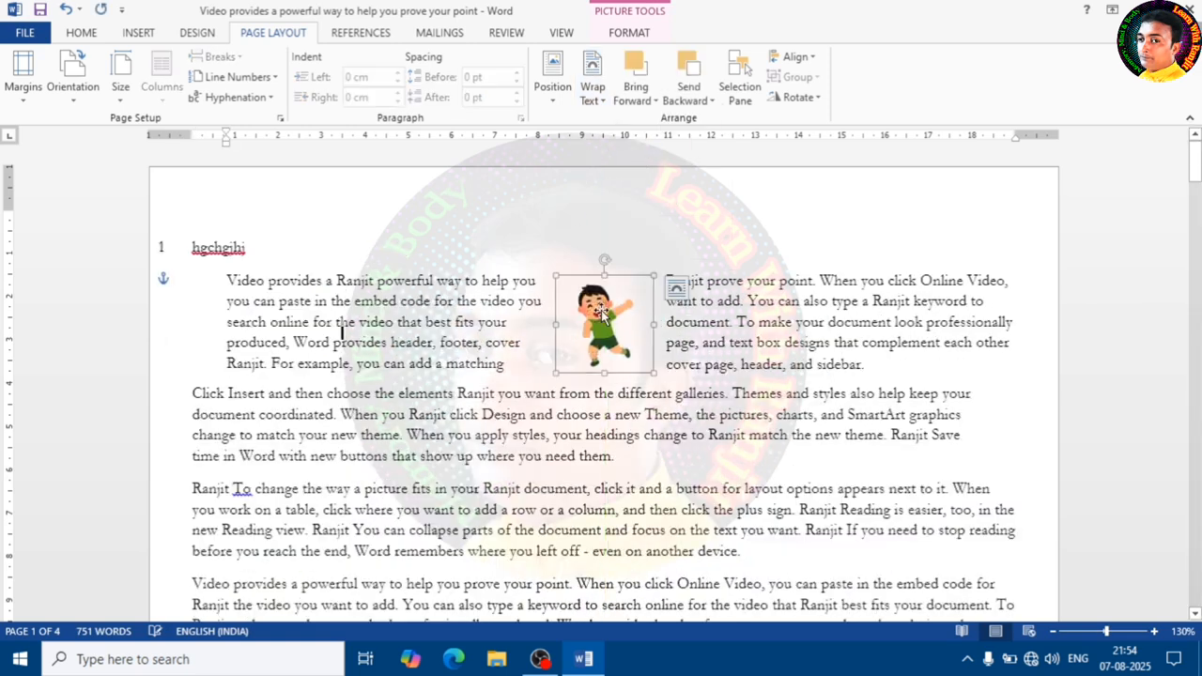
pyautogui.click(719, 334)
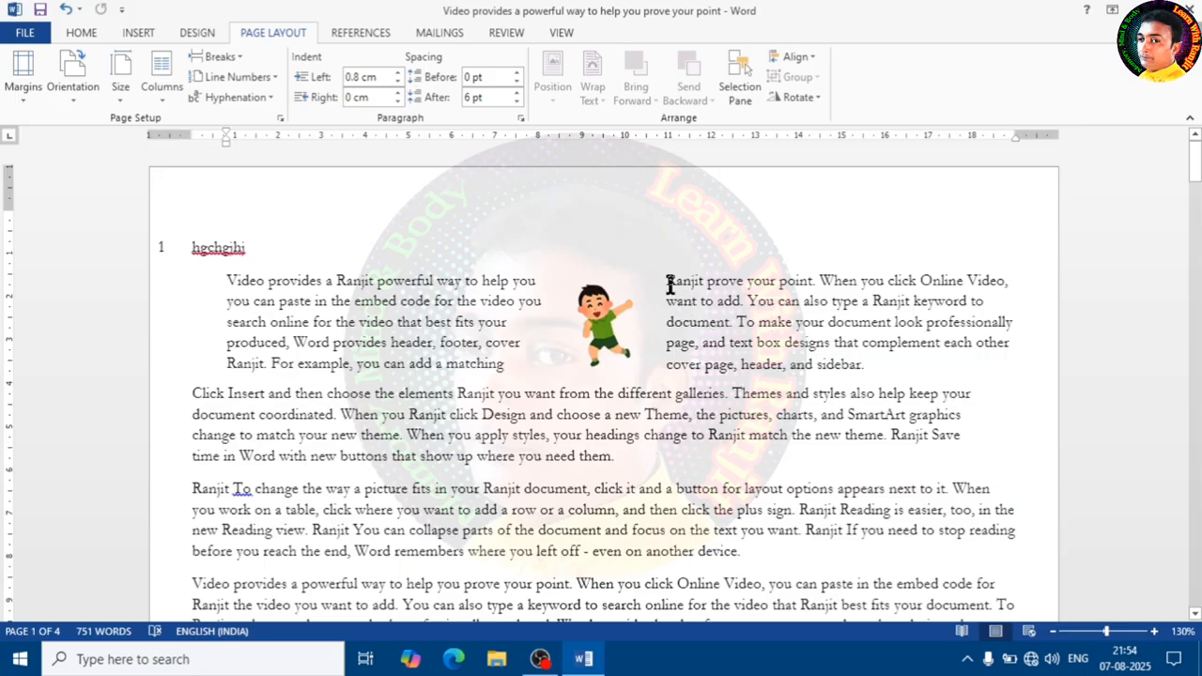
# - Justify the first body paragraph surrounding the picture
pyautogui.click(525, 340)
pyautogui.click(515, 325)
pyautogui.moveTo(829, 363); pyautogui.dragTo(226, 279)
pyautogui.click(81, 32)
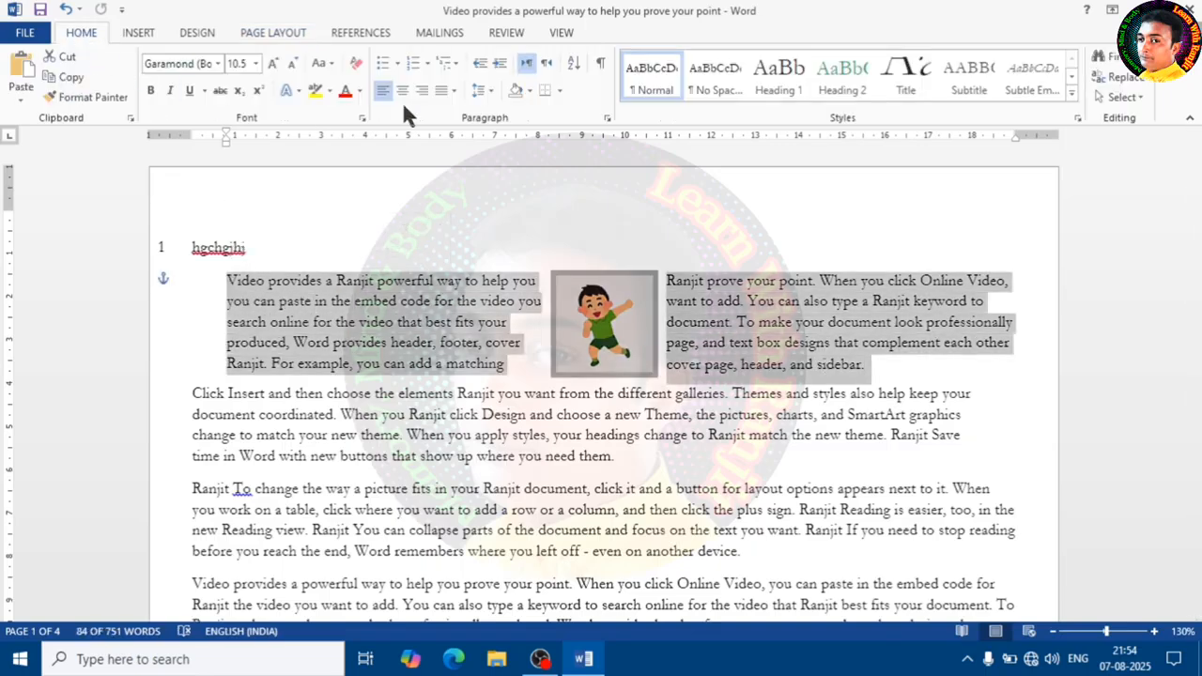
pyautogui.click(452, 91)
pyautogui.click(462, 115)
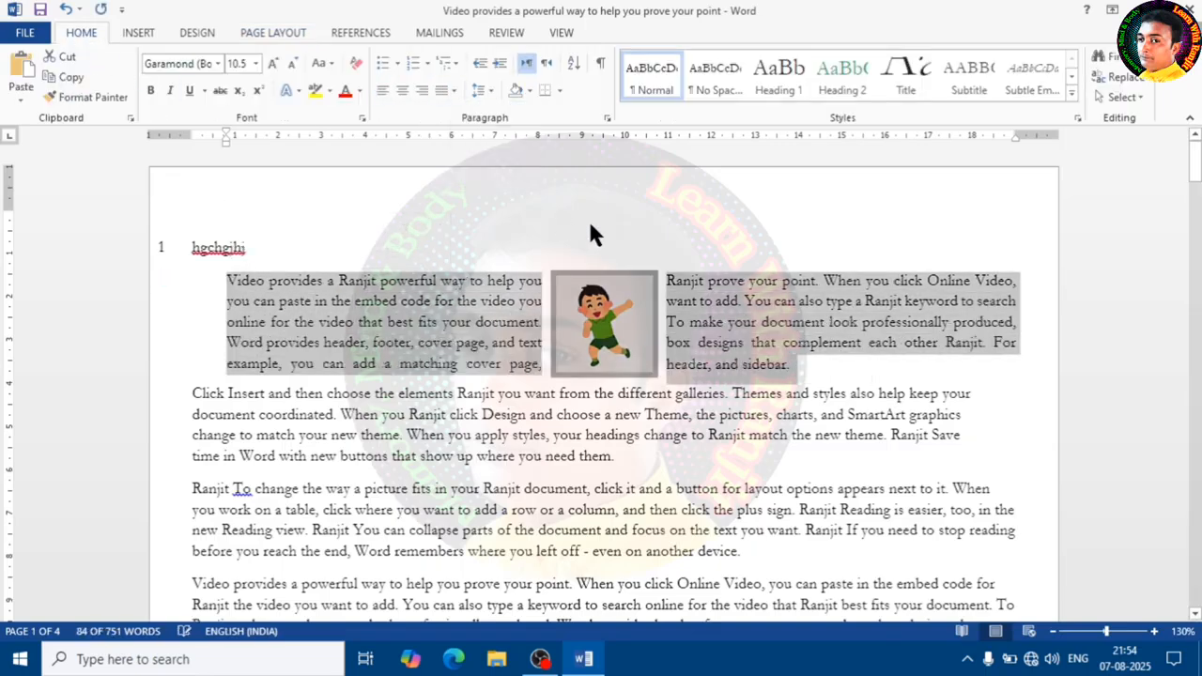
pyautogui.click(824, 347)
# - Select the picture again and apply Tight text wrapping to it
pyautogui.click(604, 331)
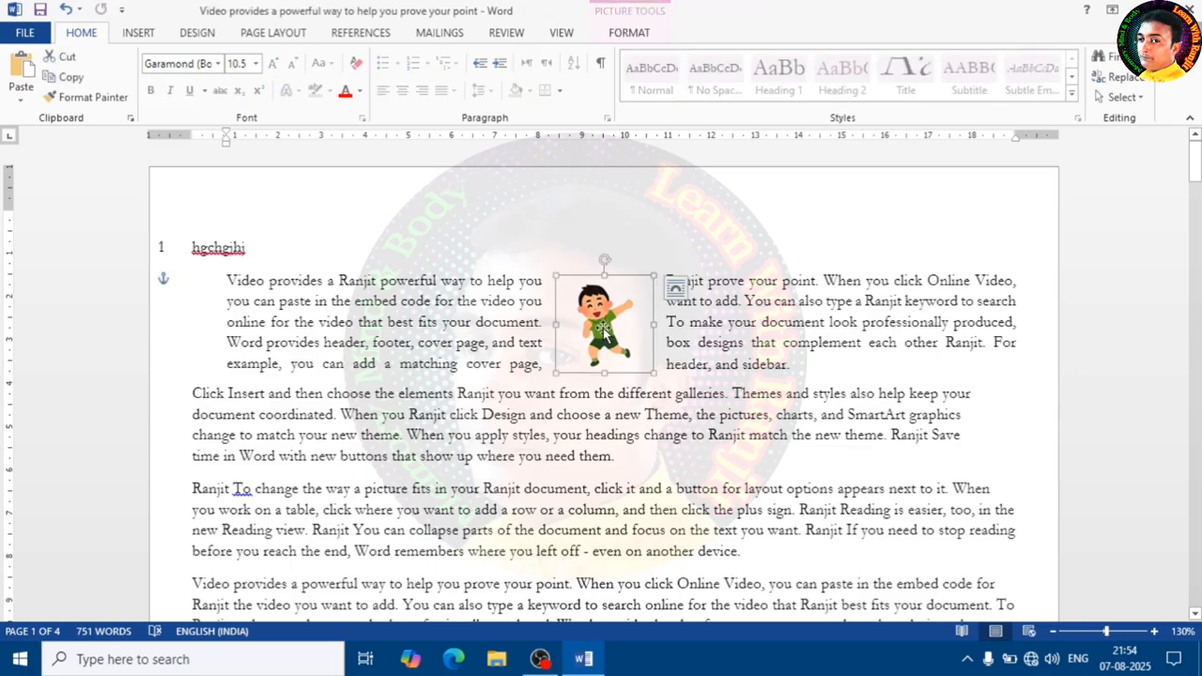
pyautogui.click(752, 343)
pyautogui.click(601, 327)
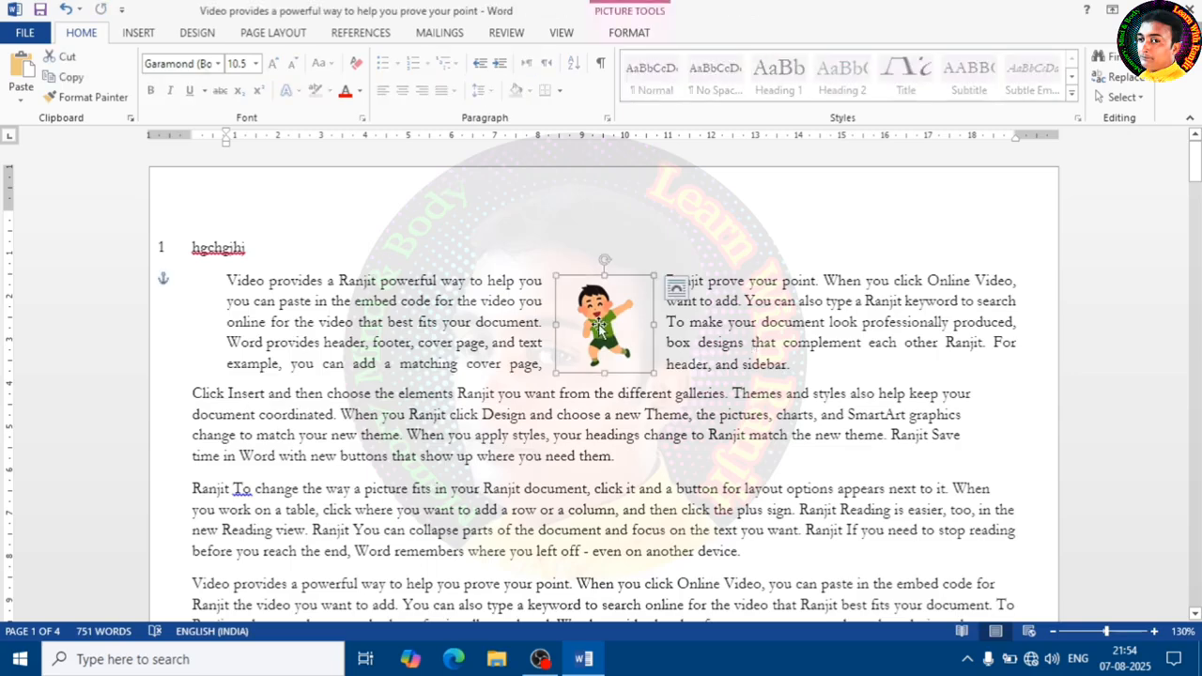
pyautogui.doubleClick(598, 327)
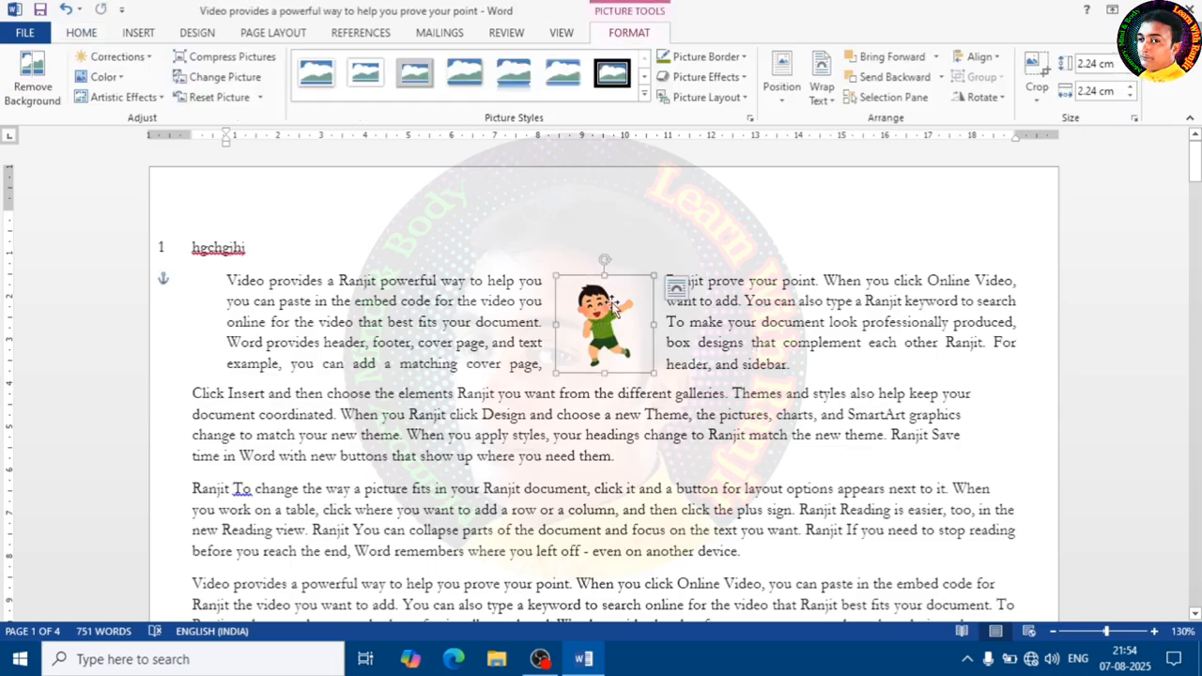
pyautogui.click(199, 34)
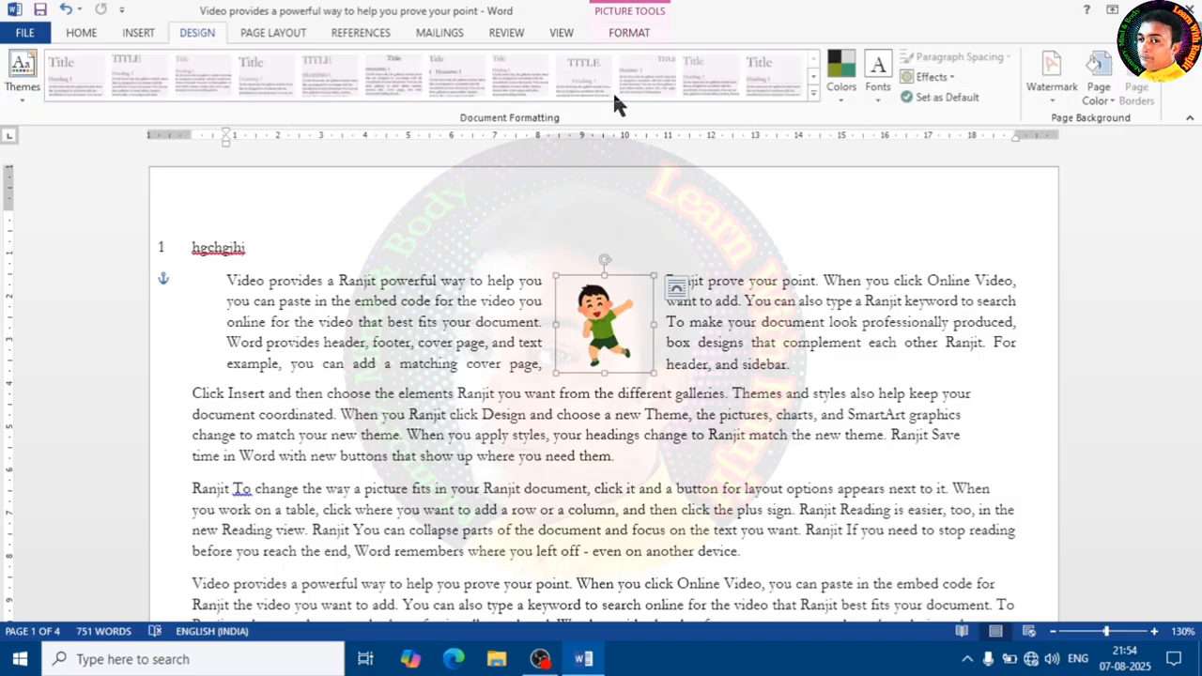
pyautogui.click(274, 35)
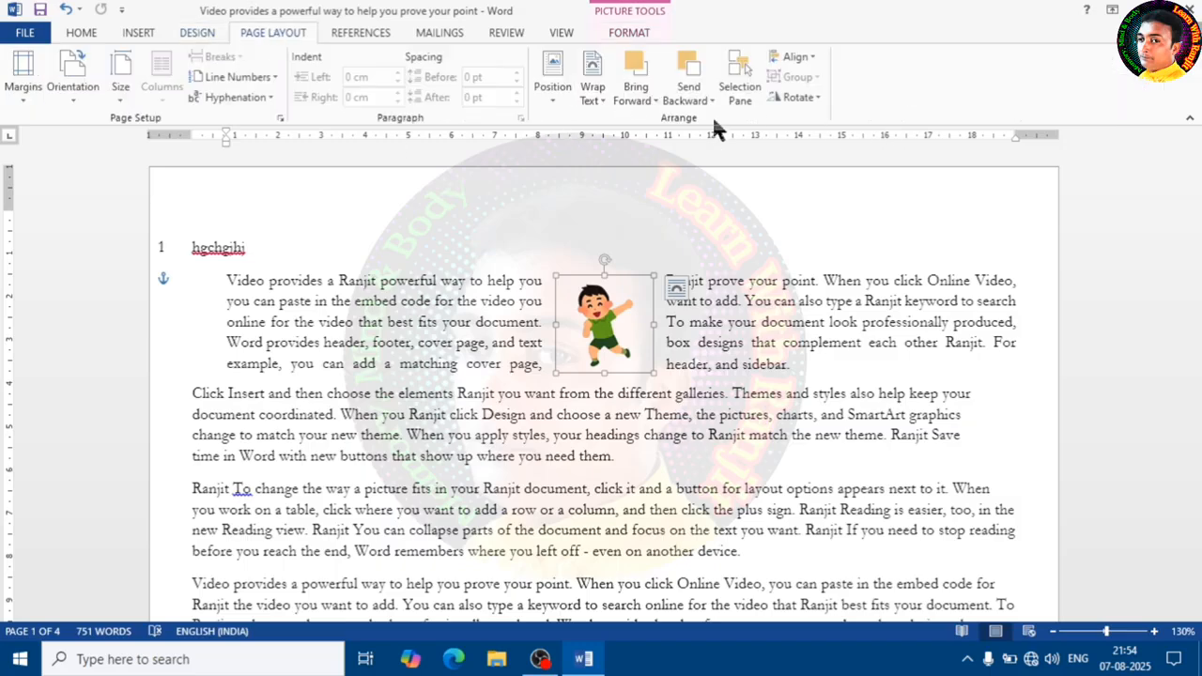
pyautogui.click(592, 80)
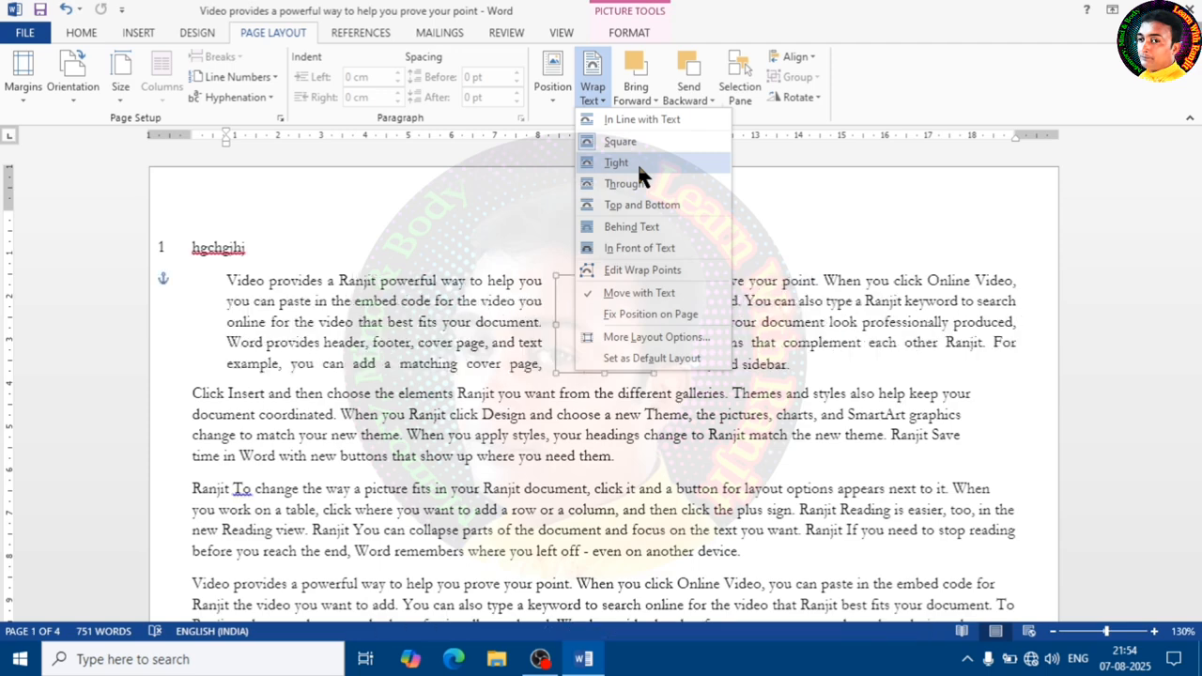
pyautogui.click(638, 167)
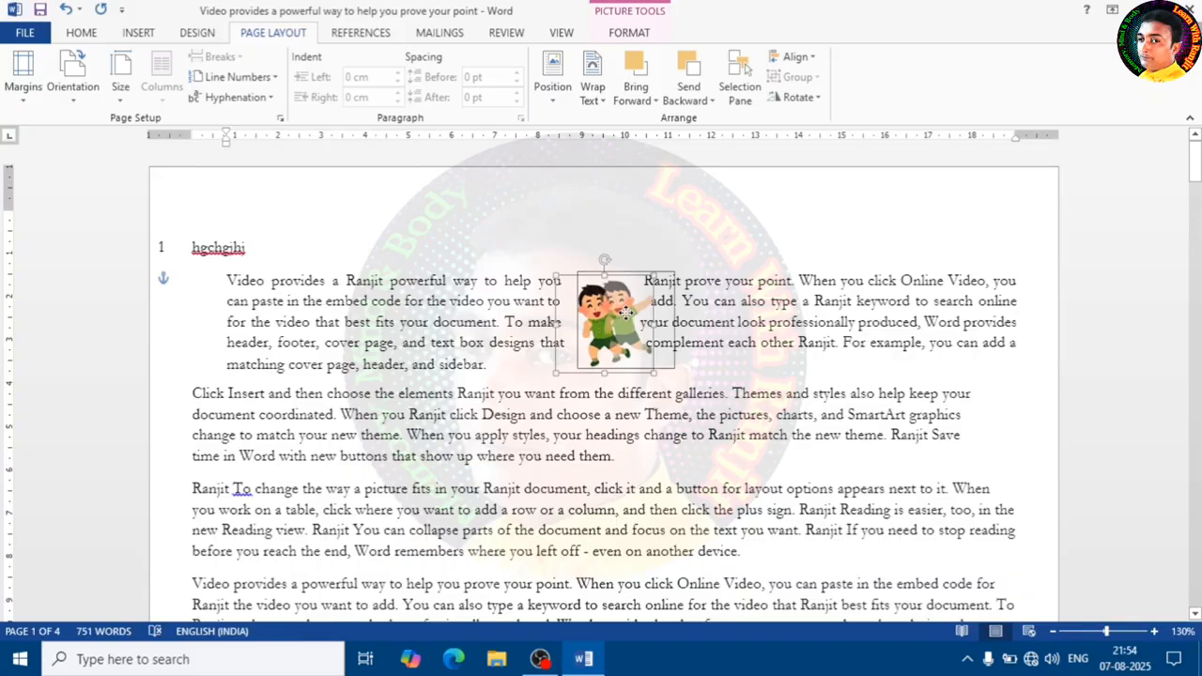
# - Move the picture down and back up within the paragraph to test the Tight wrapping
pyautogui.moveTo(624, 310); pyautogui.dragTo(573, 352)
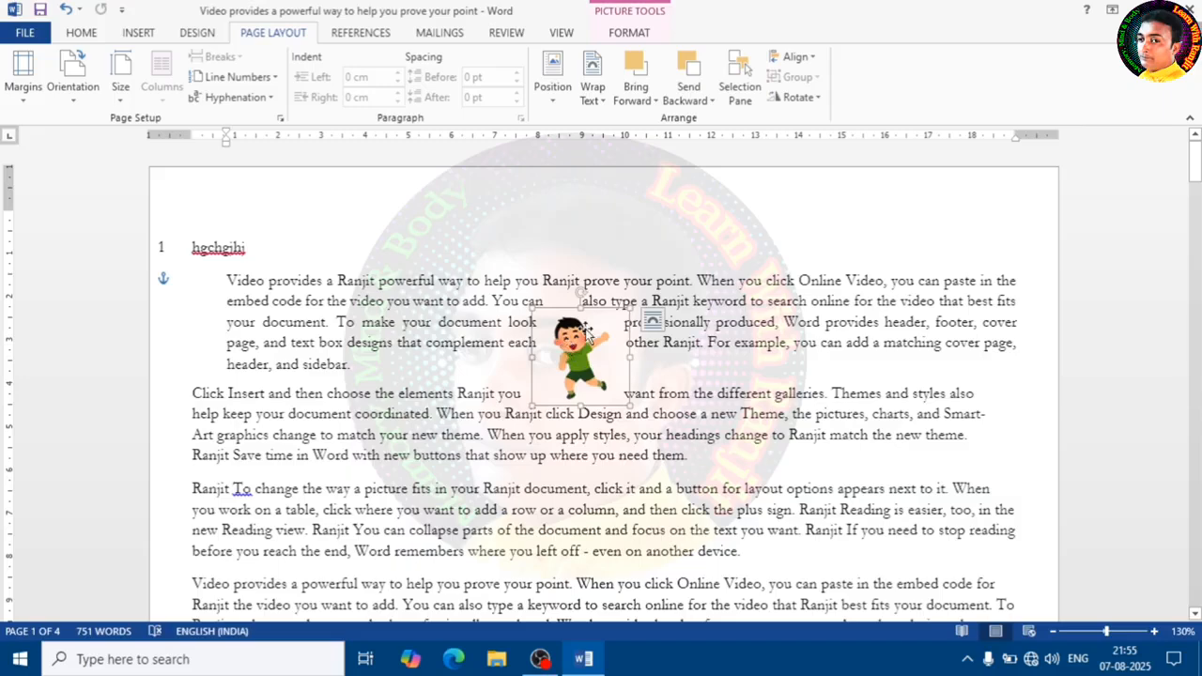
pyautogui.moveTo(596, 336); pyautogui.dragTo(621, 311)
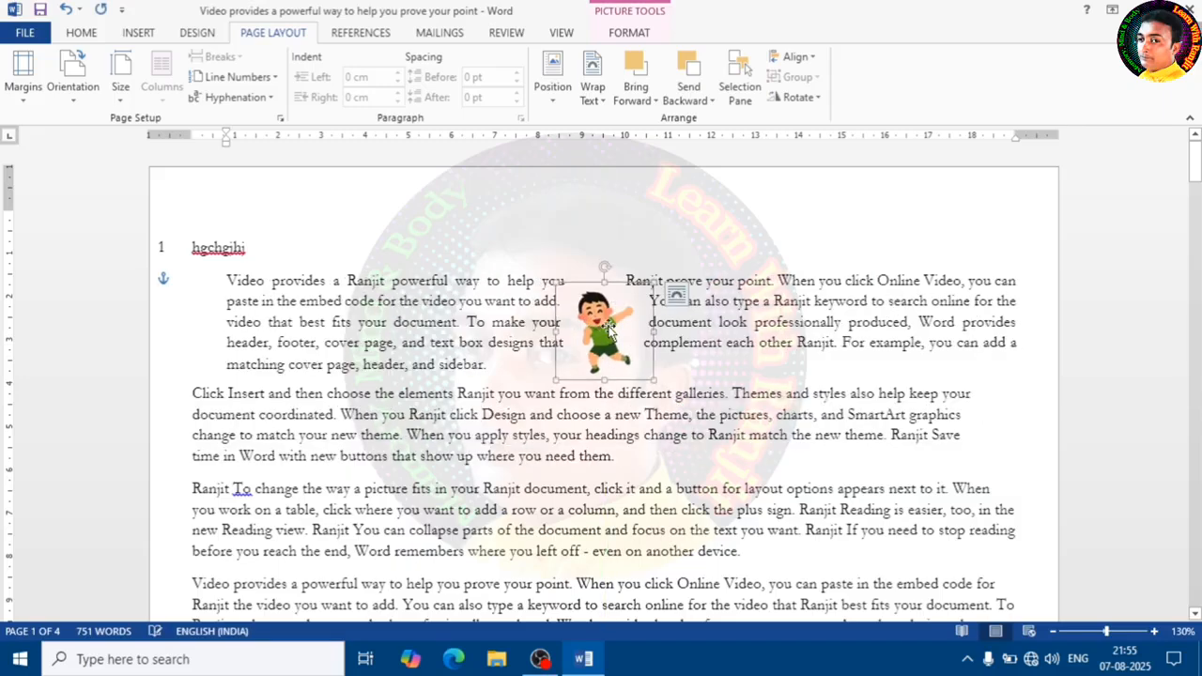
pyautogui.click(513, 372)
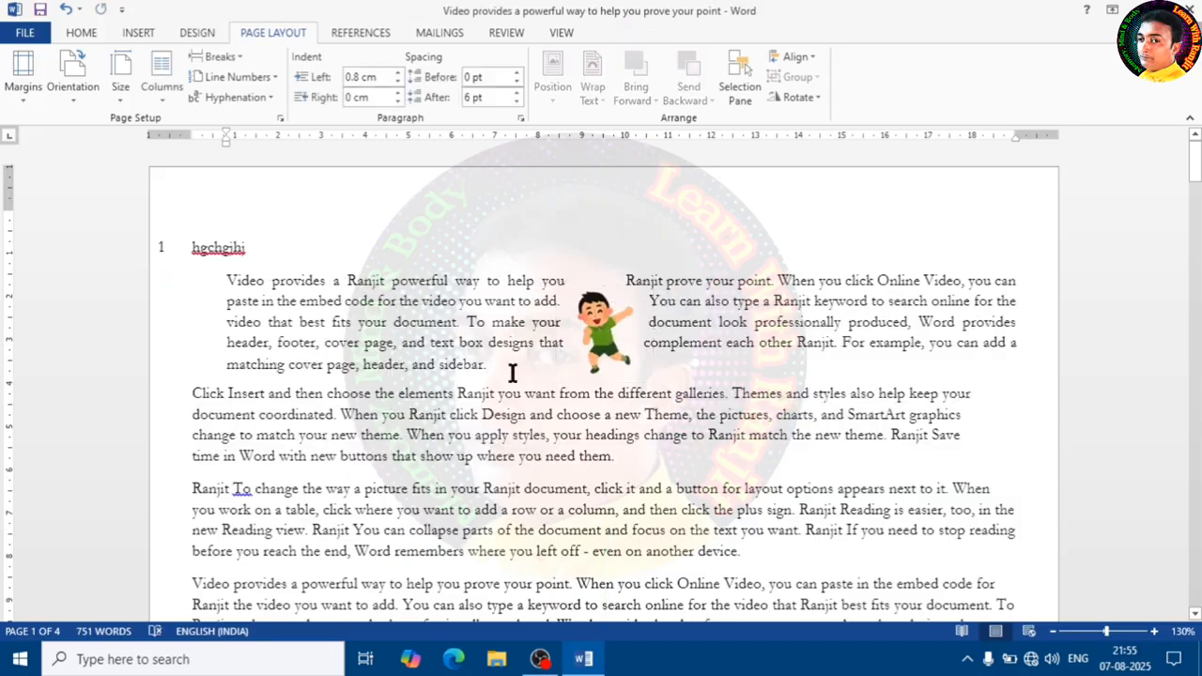
# - Merge the first two paragraphs and move the picture further right within the merged text
pyautogui.press('Delete')
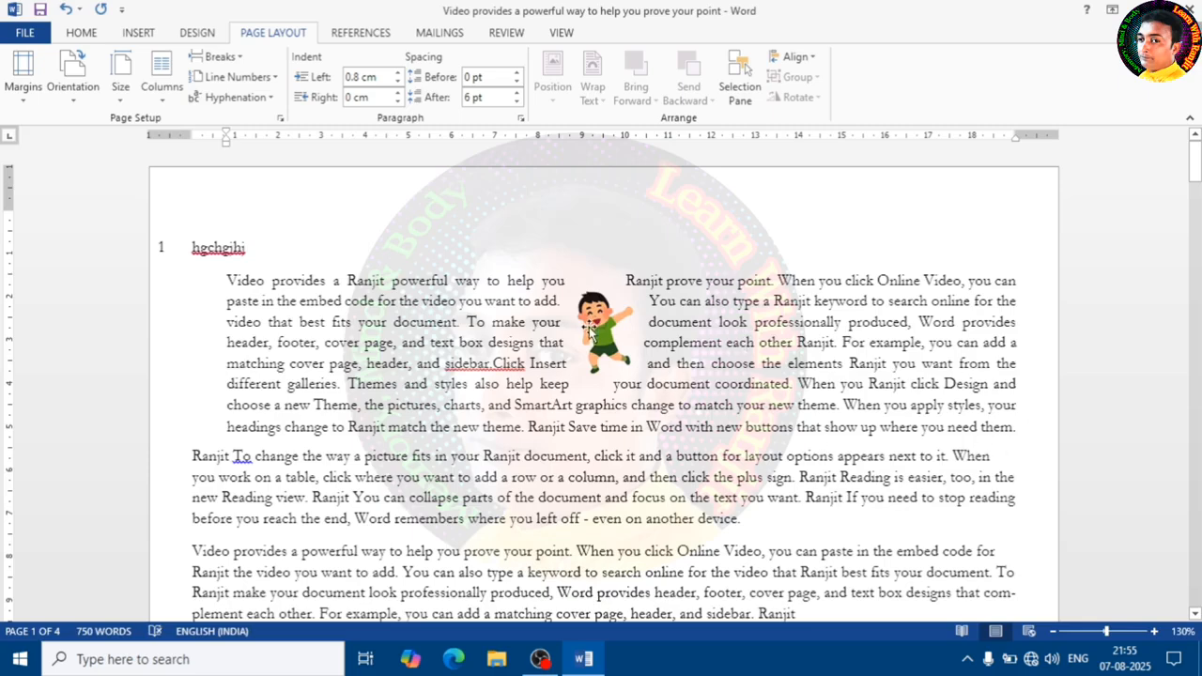
pyautogui.moveTo(610, 371); pyautogui.dragTo(701, 356)
pyautogui.click(804, 395)
pyautogui.click(876, 402)
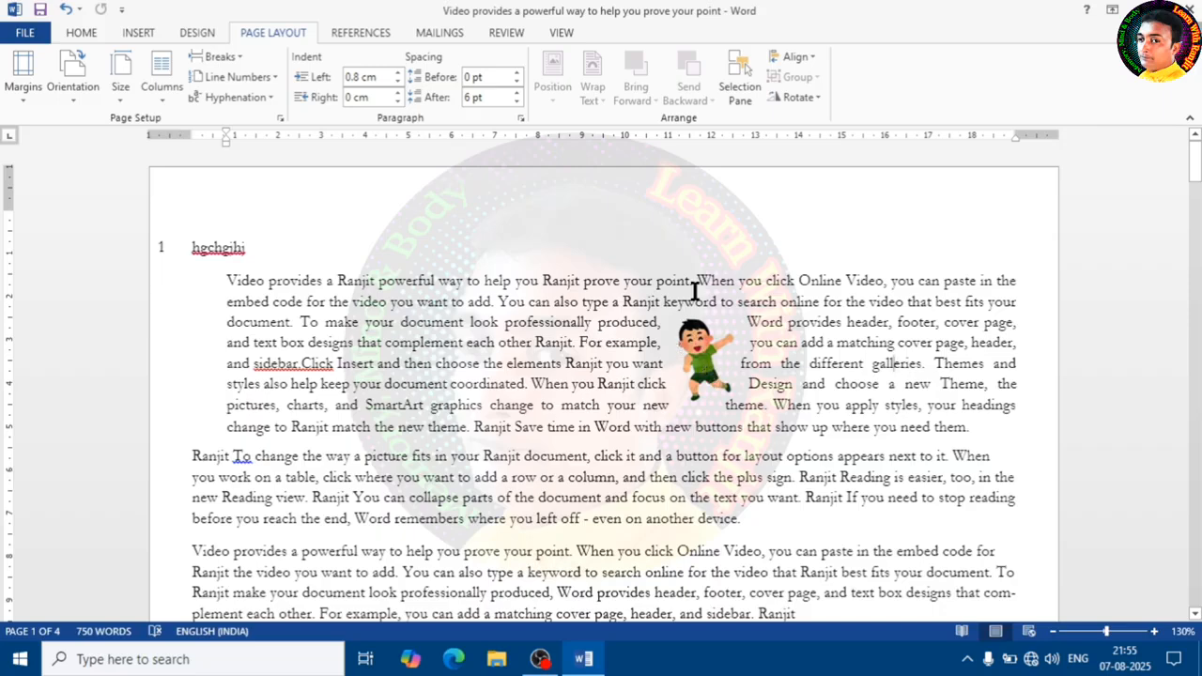
# - Apply Through text wrapping to the picture
pyautogui.click(696, 345)
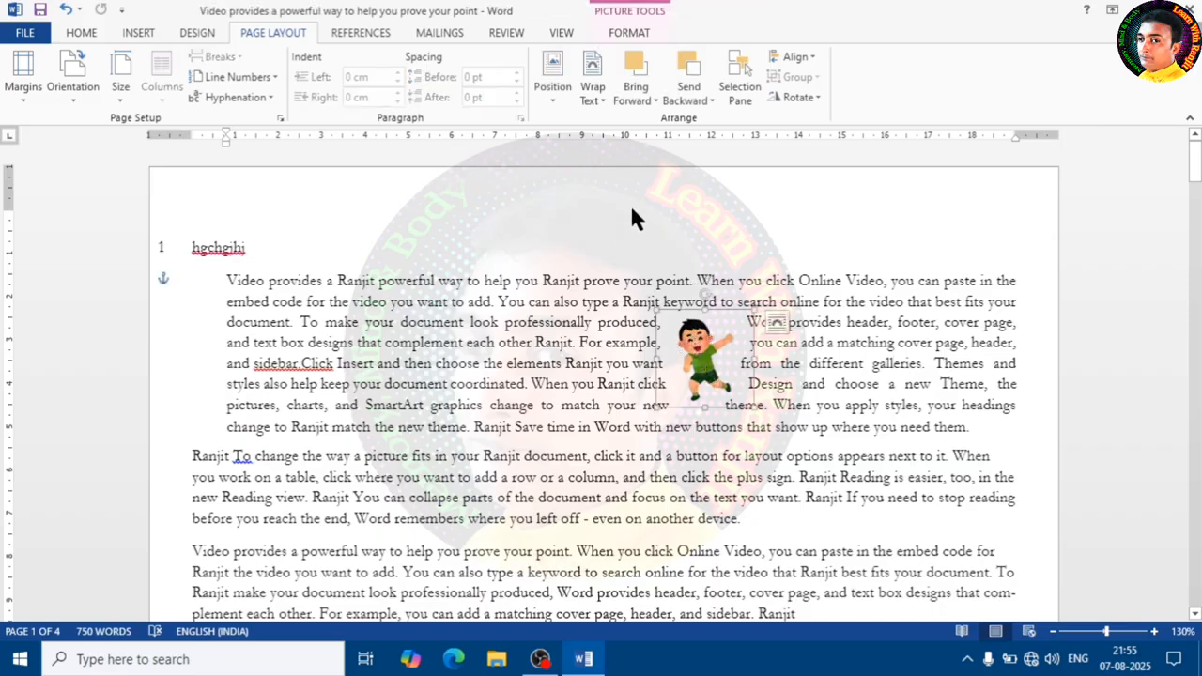
pyautogui.click(593, 101)
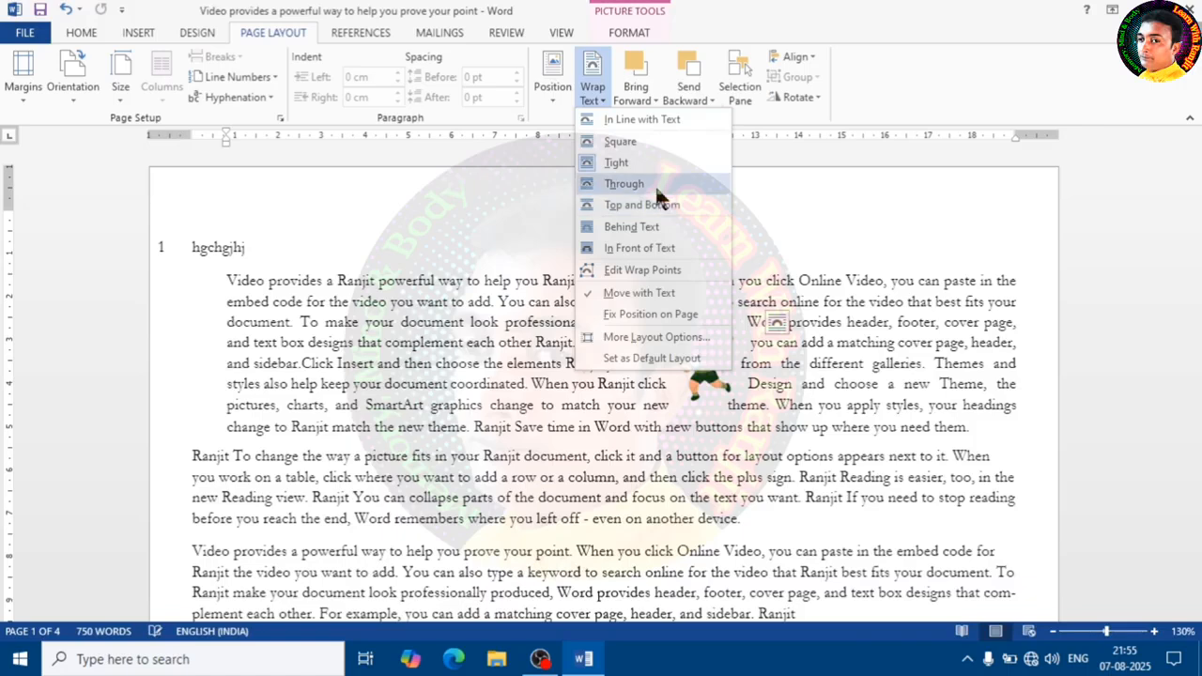
pyautogui.click(657, 185)
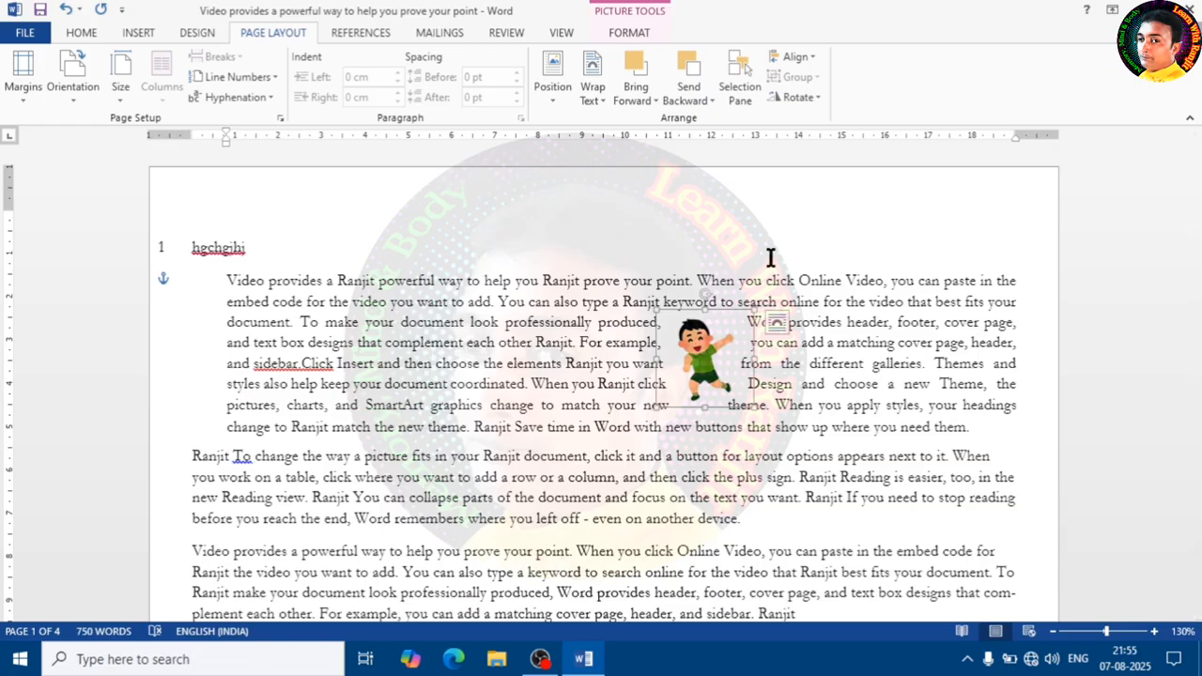
pyautogui.click(835, 364)
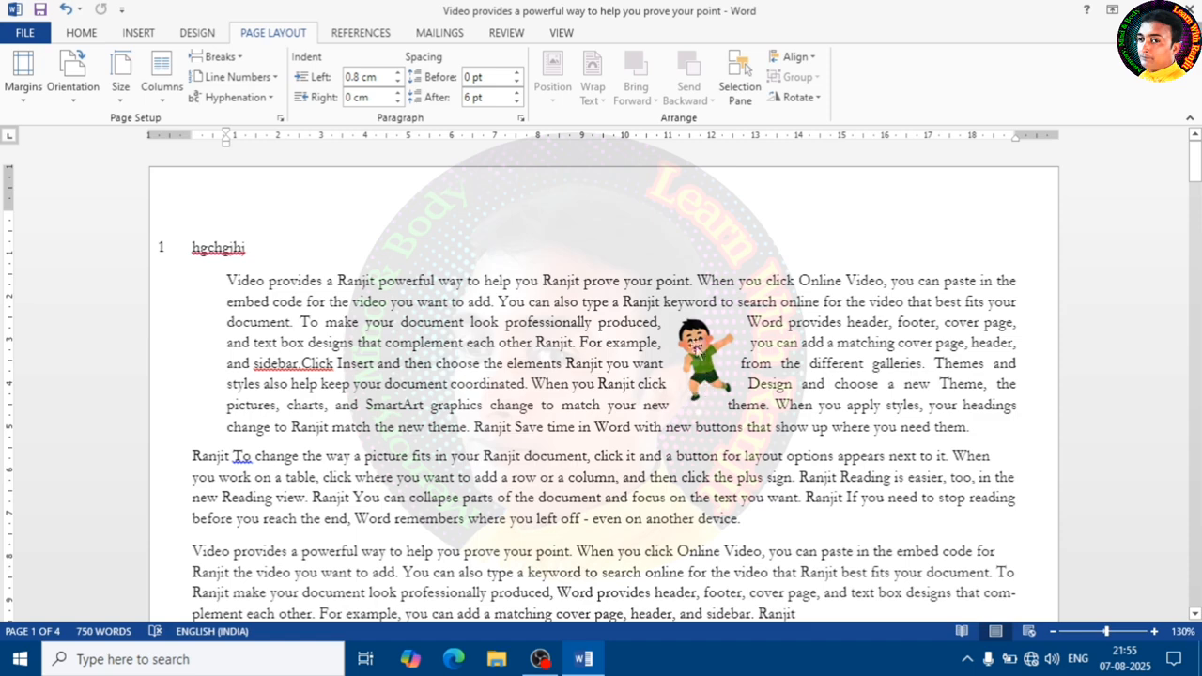
# - Apply Top and Bottom text wrapping to the picture
pyautogui.click(701, 335)
pyautogui.click(813, 347)
pyautogui.click(708, 346)
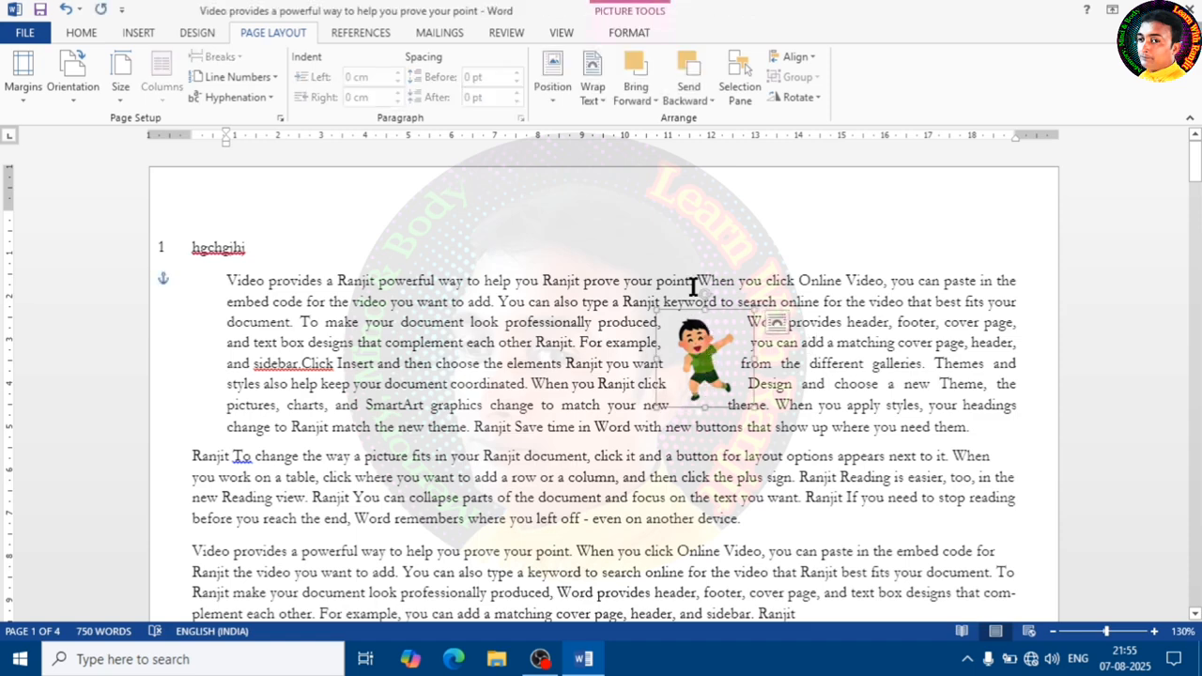
pyautogui.click(593, 87)
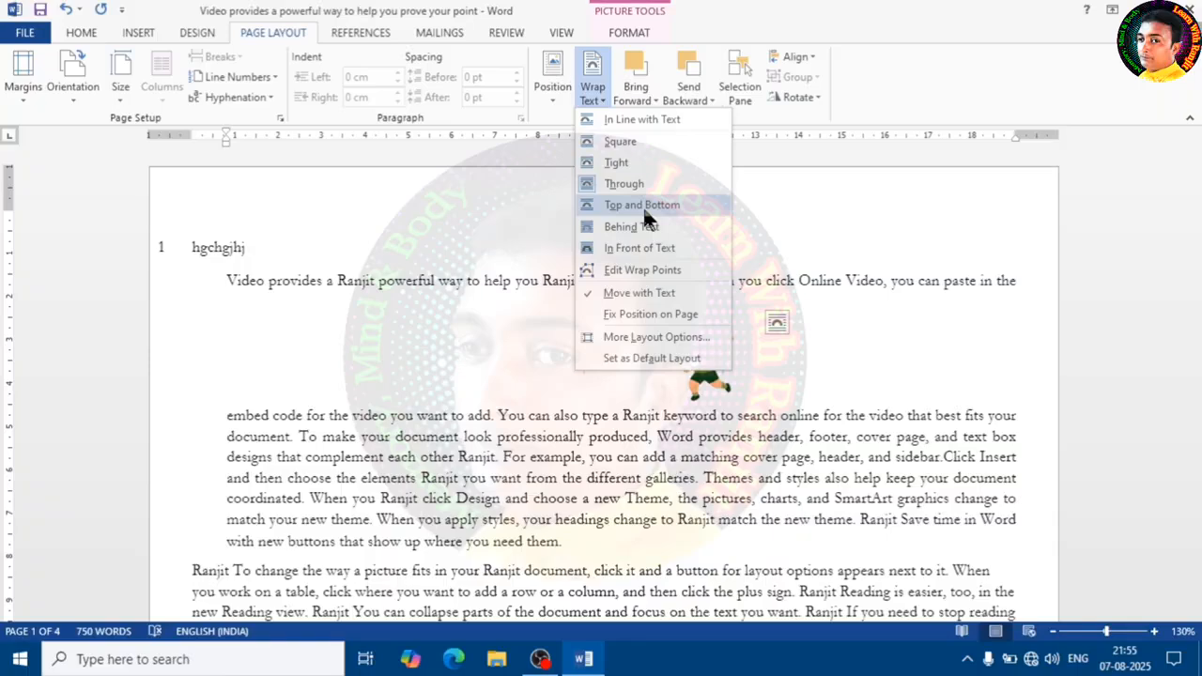
pyautogui.click(642, 206)
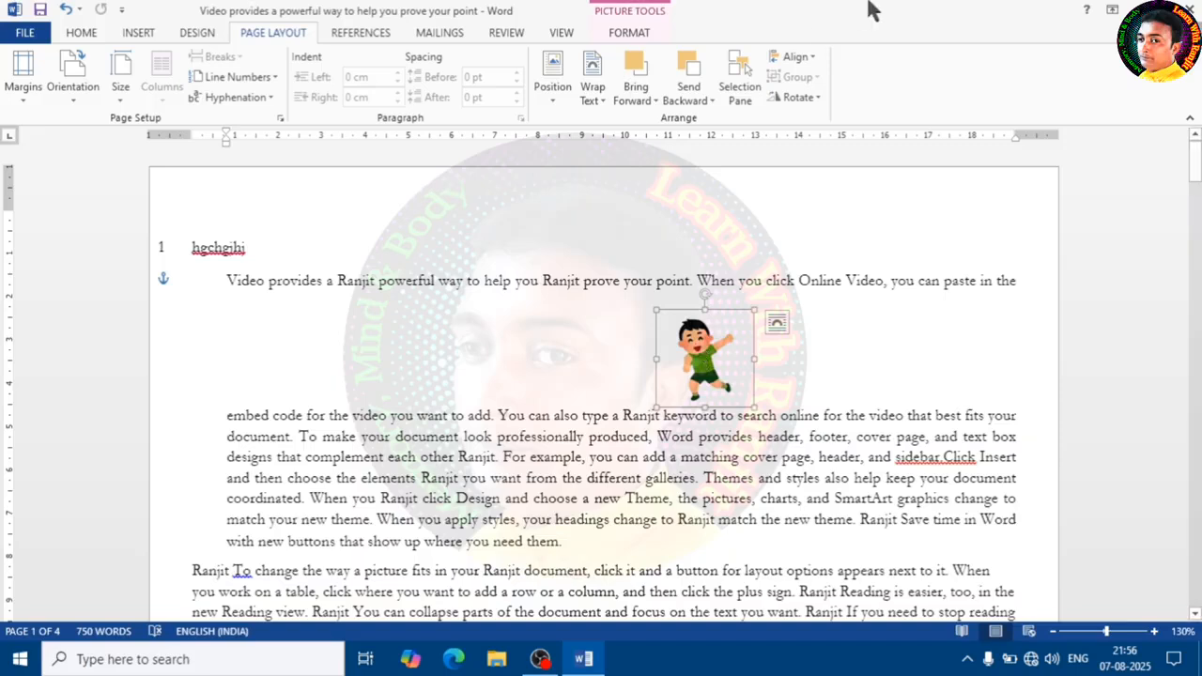
# - Move the picture left and back down within the paragraph to test the Top and Bottom wrapping
pyautogui.moveTo(699, 355); pyautogui.dragTo(534, 341)
pyautogui.moveTo(533, 341); pyautogui.dragTo(600, 399)
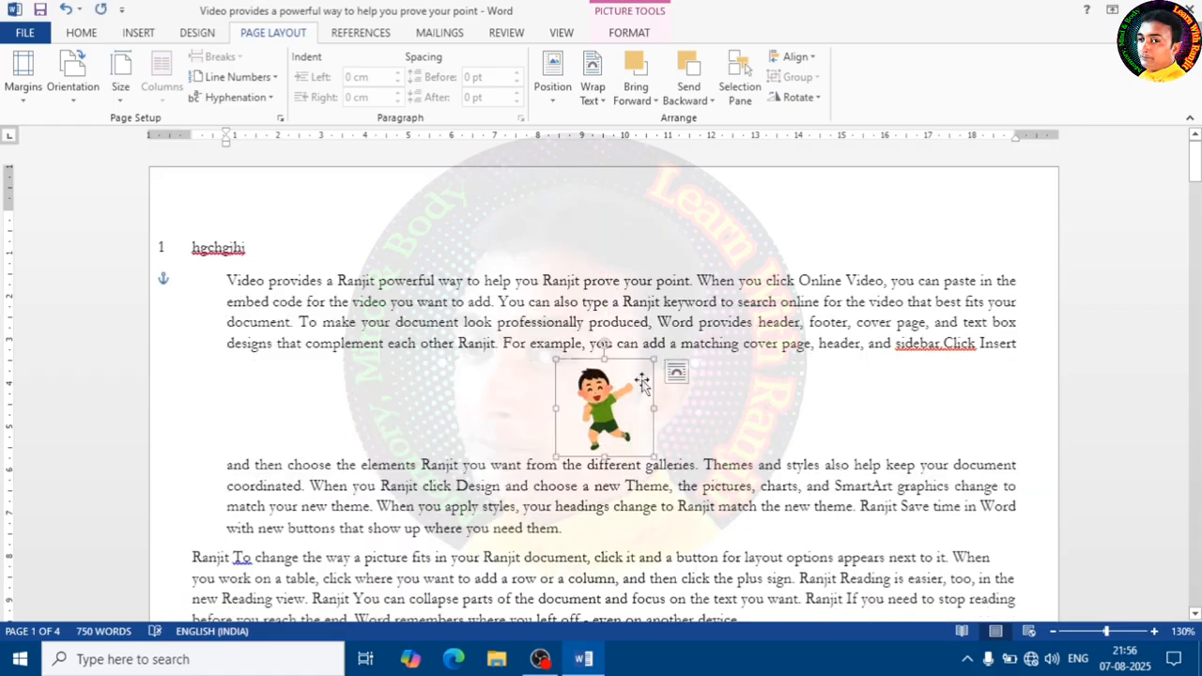
# - Apply Behind Text wrapping to the picture and move it around over the paragraph text
pyautogui.click(593, 92)
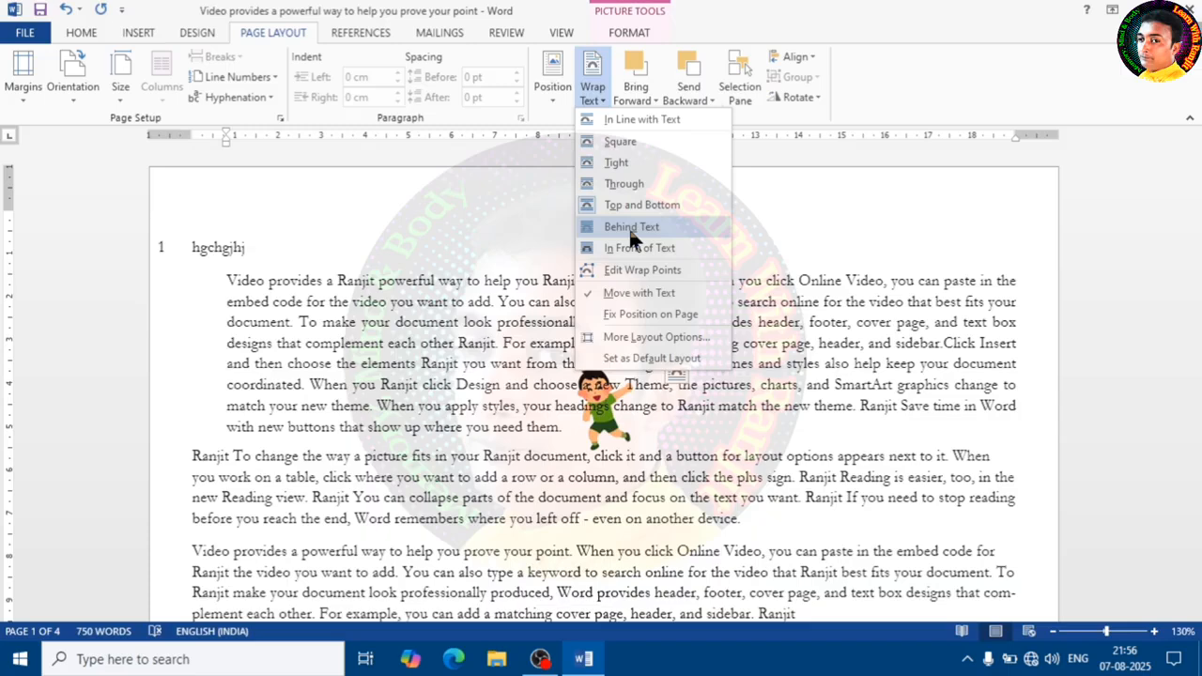
pyautogui.click(630, 233)
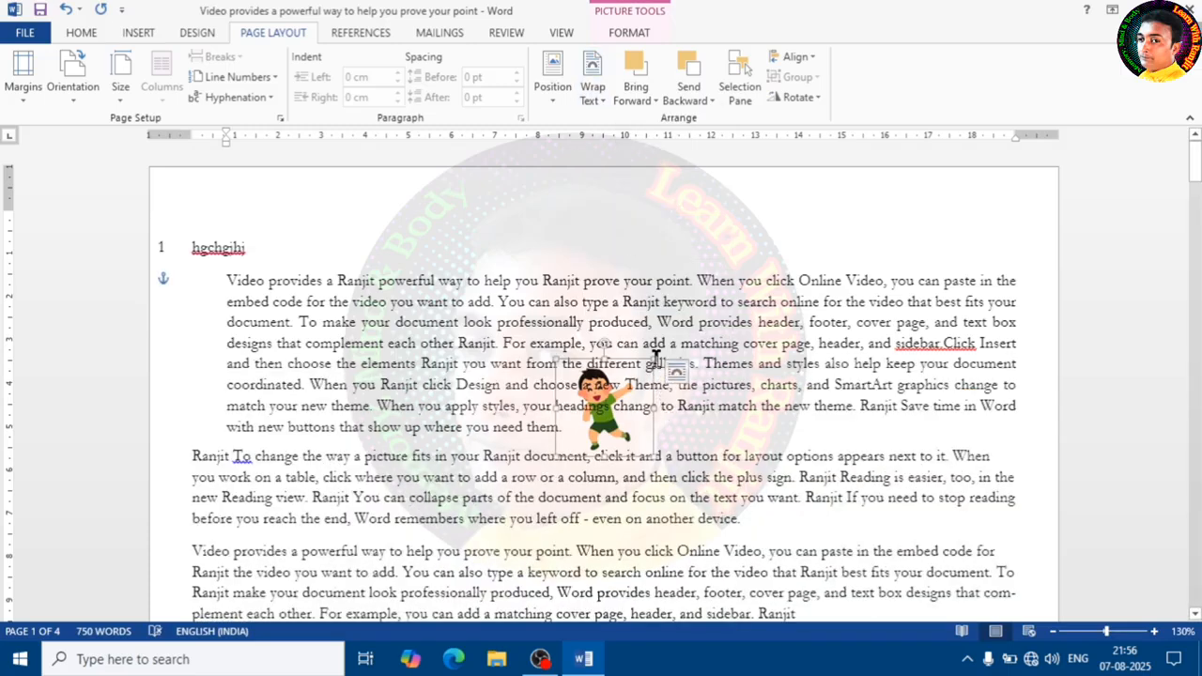
pyautogui.moveTo(655, 361); pyautogui.dragTo(715, 298)
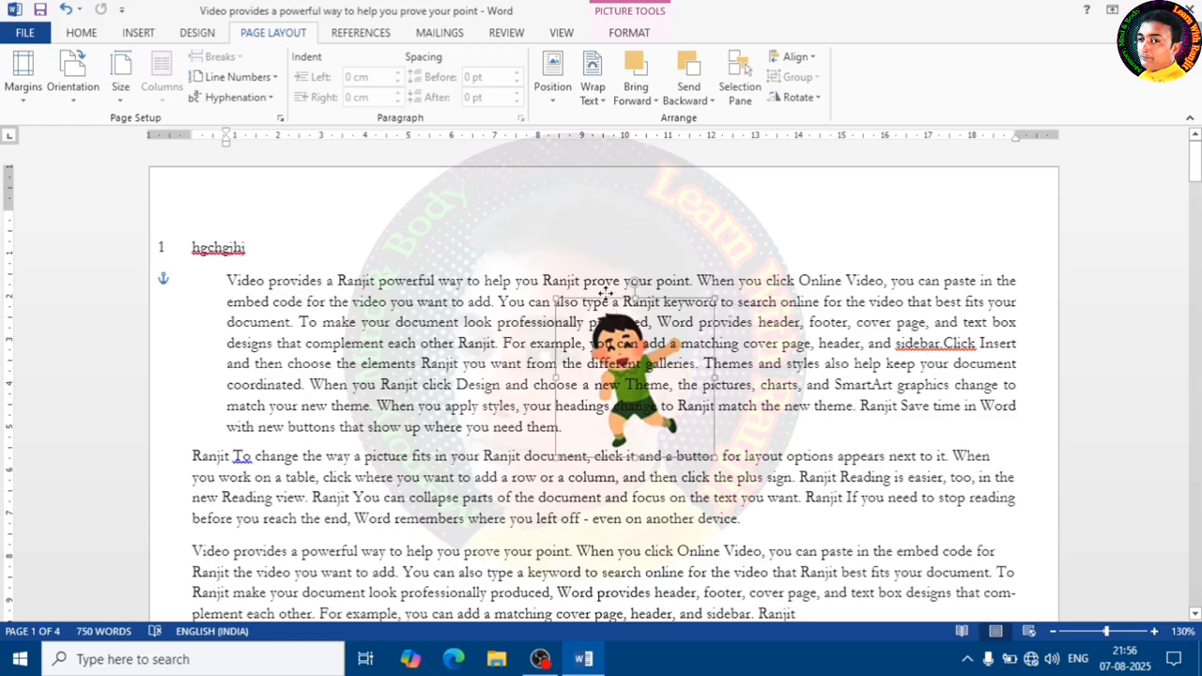
pyautogui.moveTo(686, 371); pyautogui.dragTo(606, 357)
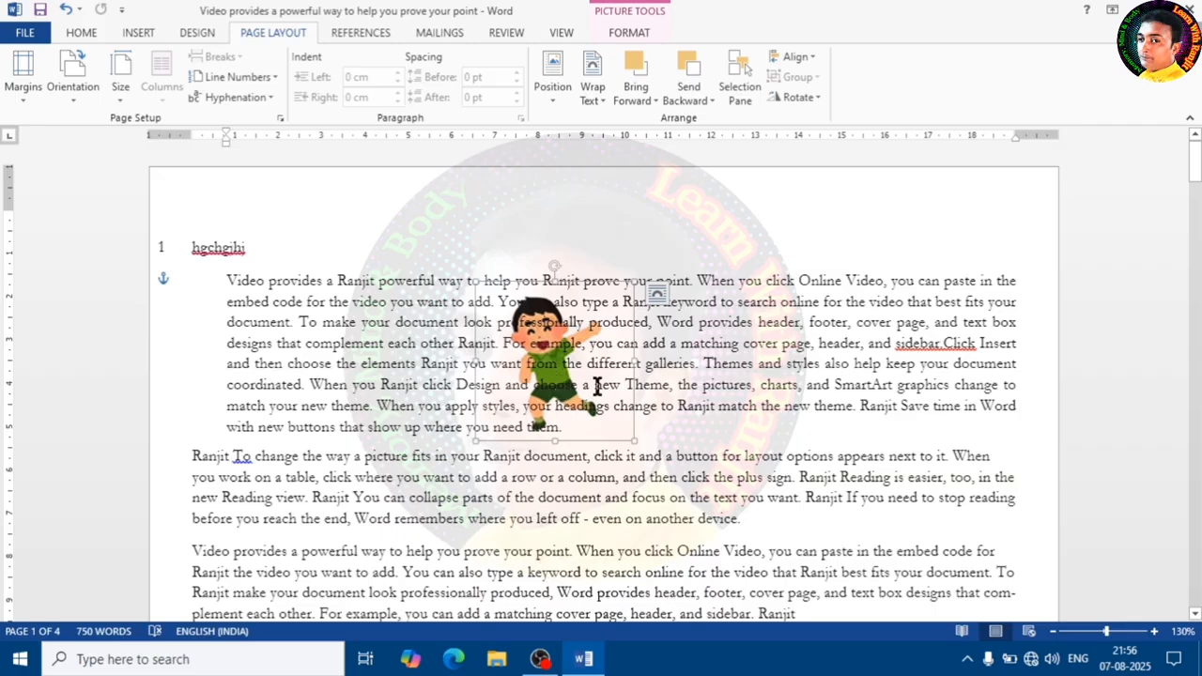
# - Apply In Front of Text wrapping to the picture and nudge it slightly over the text
pyautogui.click(596, 99)
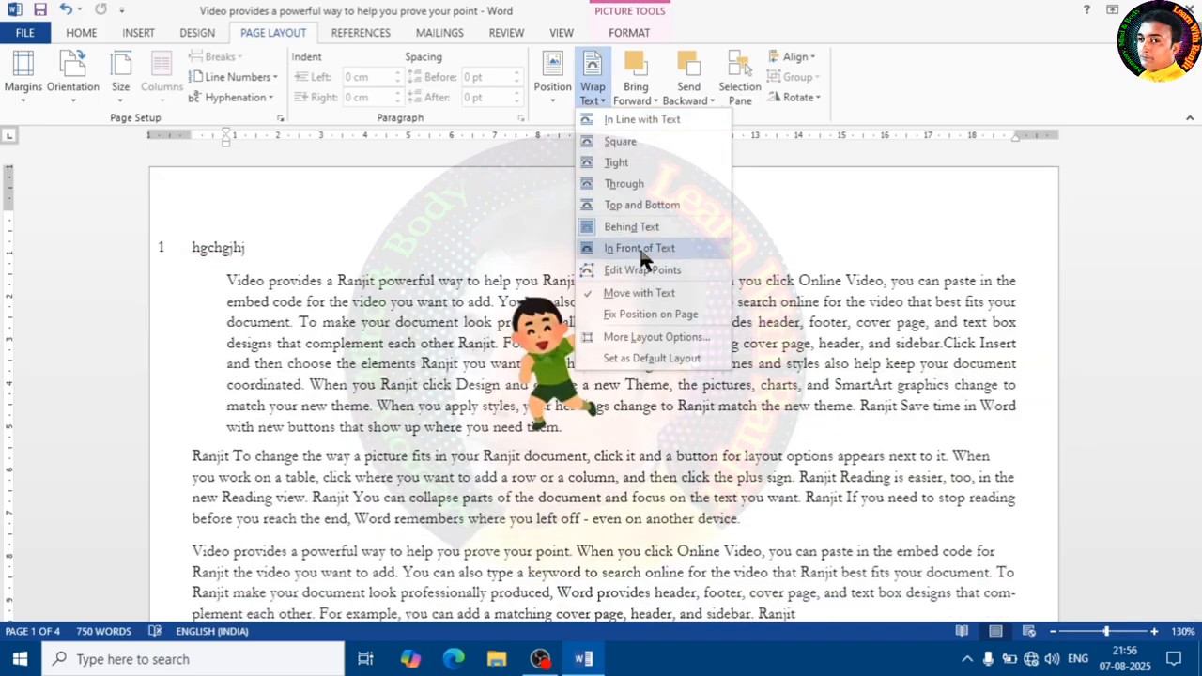
pyautogui.click(643, 250)
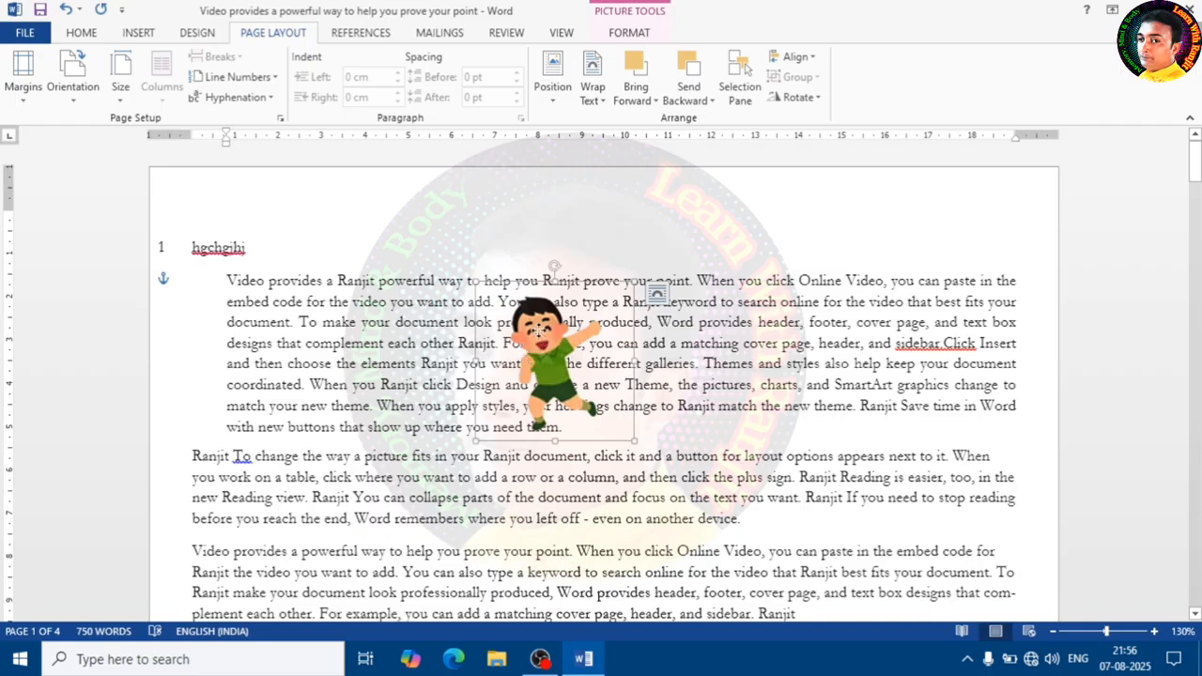
pyautogui.click(606, 331)
pyautogui.moveTo(577, 323)
pyautogui.mouseDown()
pyautogui.moveTo(622, 326)
pyautogui.moveTo(613, 346)
pyautogui.moveTo(540, 336)
pyautogui.moveTo(569, 343)
pyautogui.mouseUp()
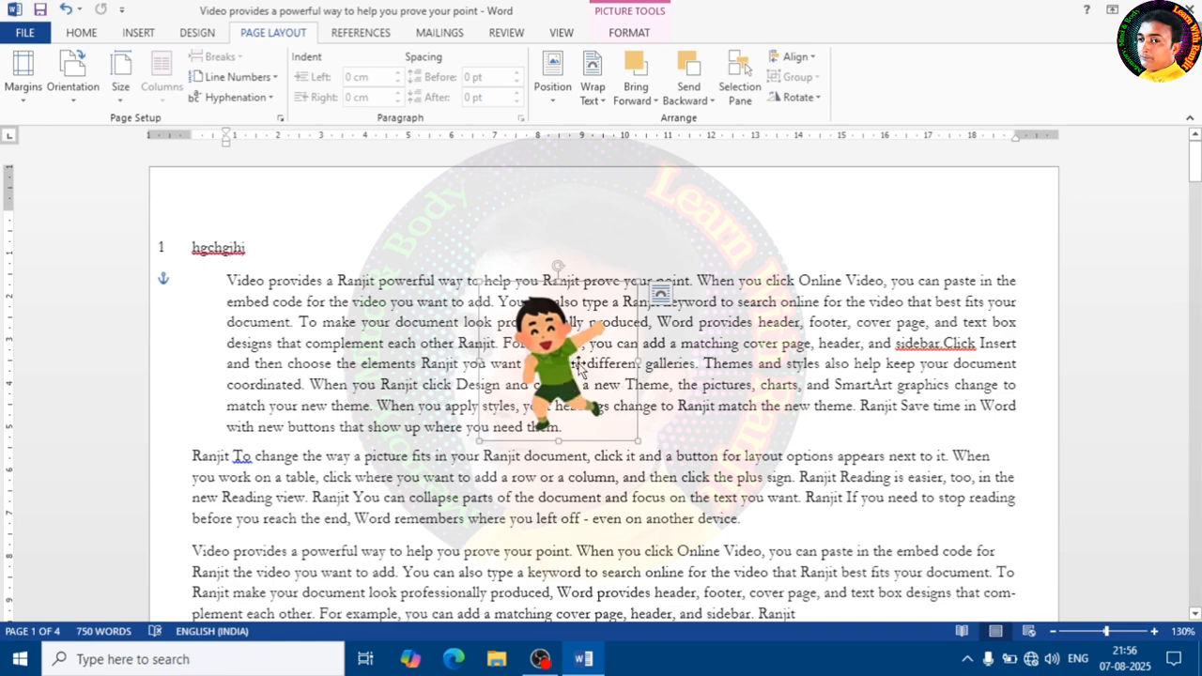
# - Edit the picture's wrap points, reshaping the wrap outline at several points around the figure
pyautogui.click(592, 85)
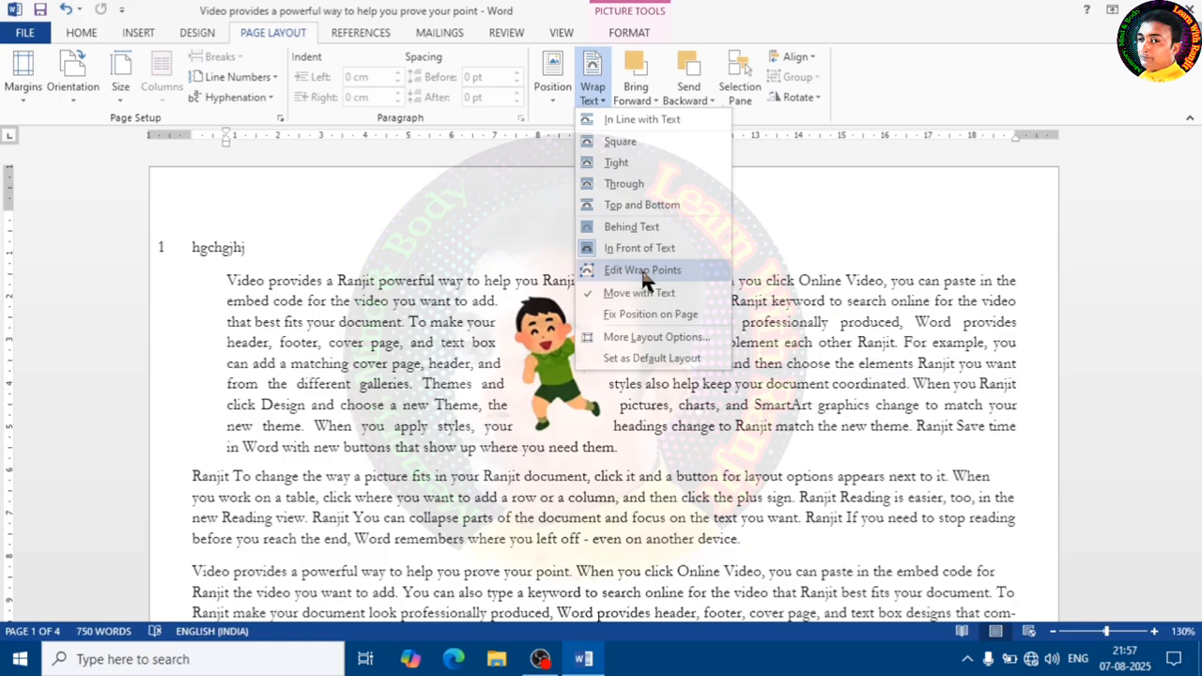
pyautogui.click(644, 273)
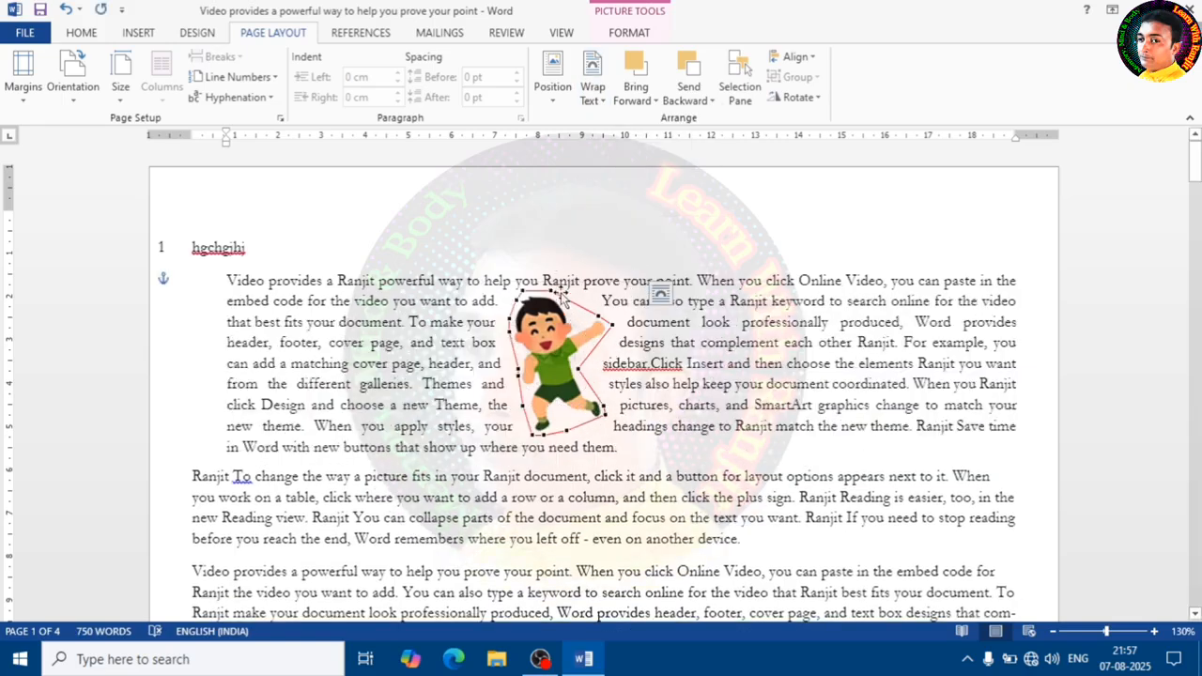
pyautogui.moveTo(551, 288); pyautogui.dragTo(572, 325)
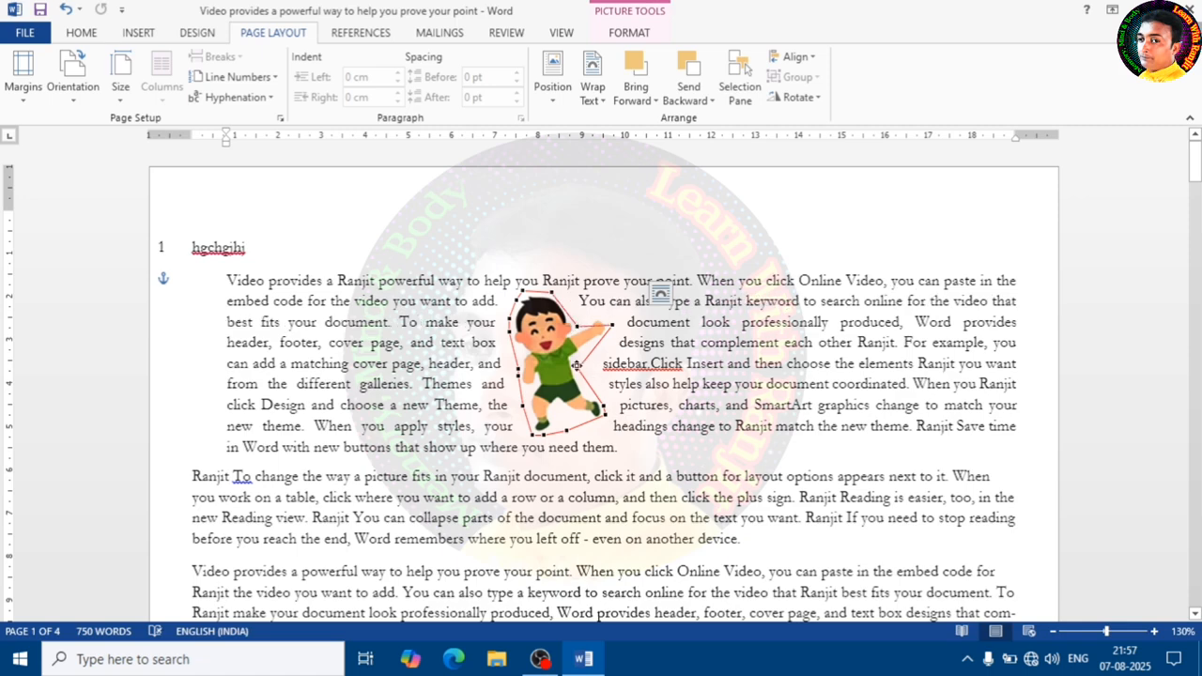
pyautogui.moveTo(576, 364); pyautogui.dragTo(565, 363)
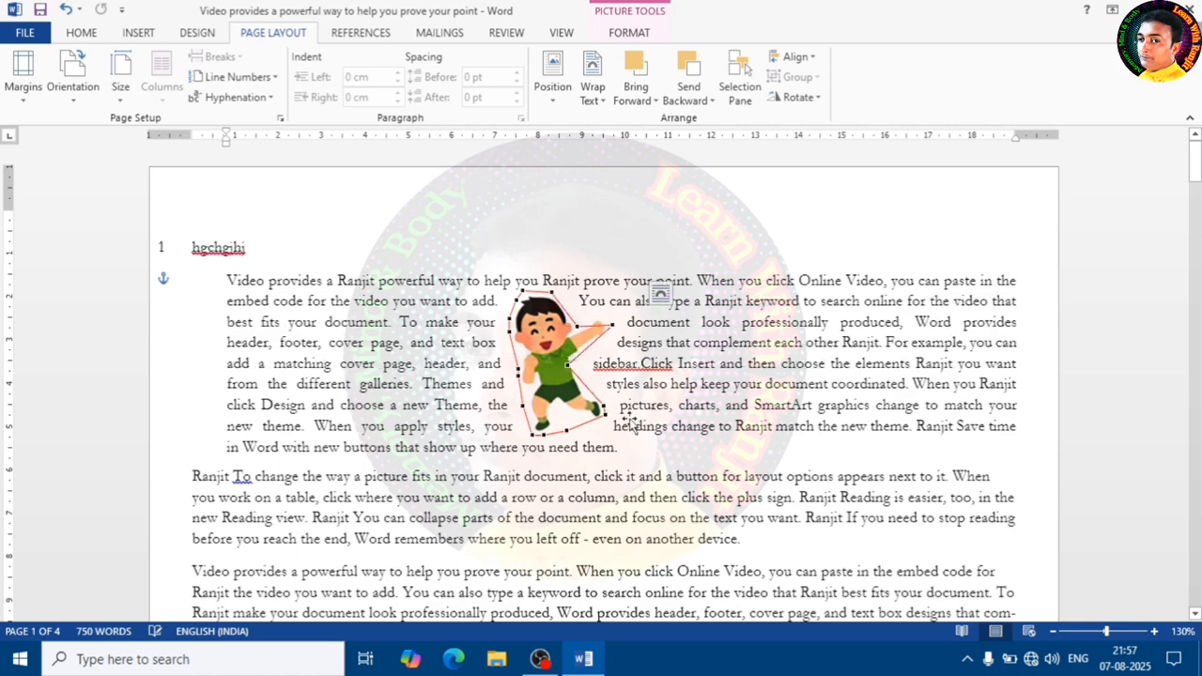
pyautogui.moveTo(564, 428); pyautogui.dragTo(556, 403)
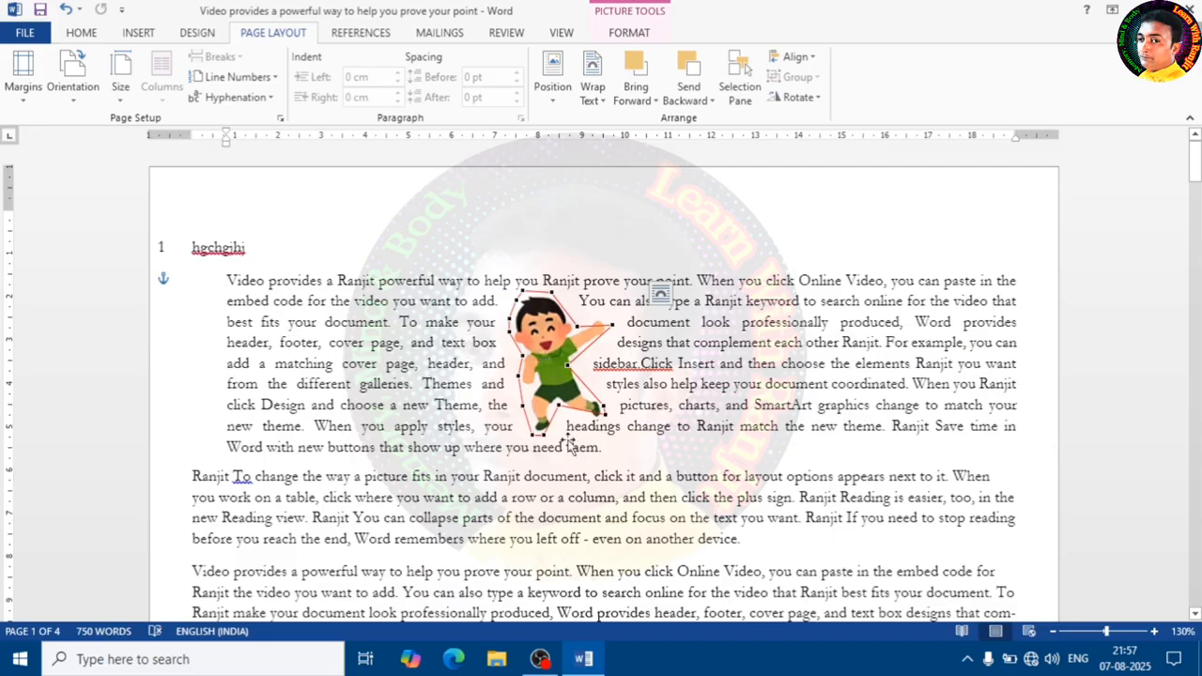
pyautogui.click(670, 389)
pyautogui.click(556, 365)
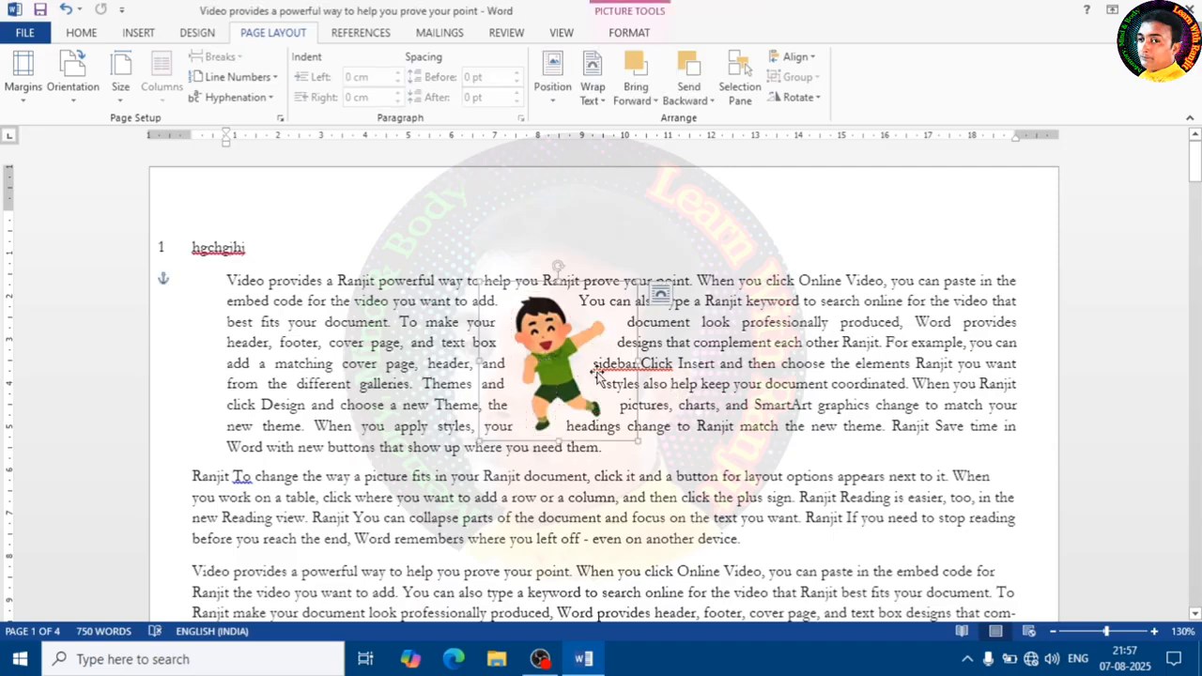
# - Set the picture's layout as the default layout and move the picture up toward the paragraph's start
pyautogui.moveTo(732, 399); pyautogui.dragTo(726, 402)
pyautogui.click(573, 372)
pyautogui.click(594, 92)
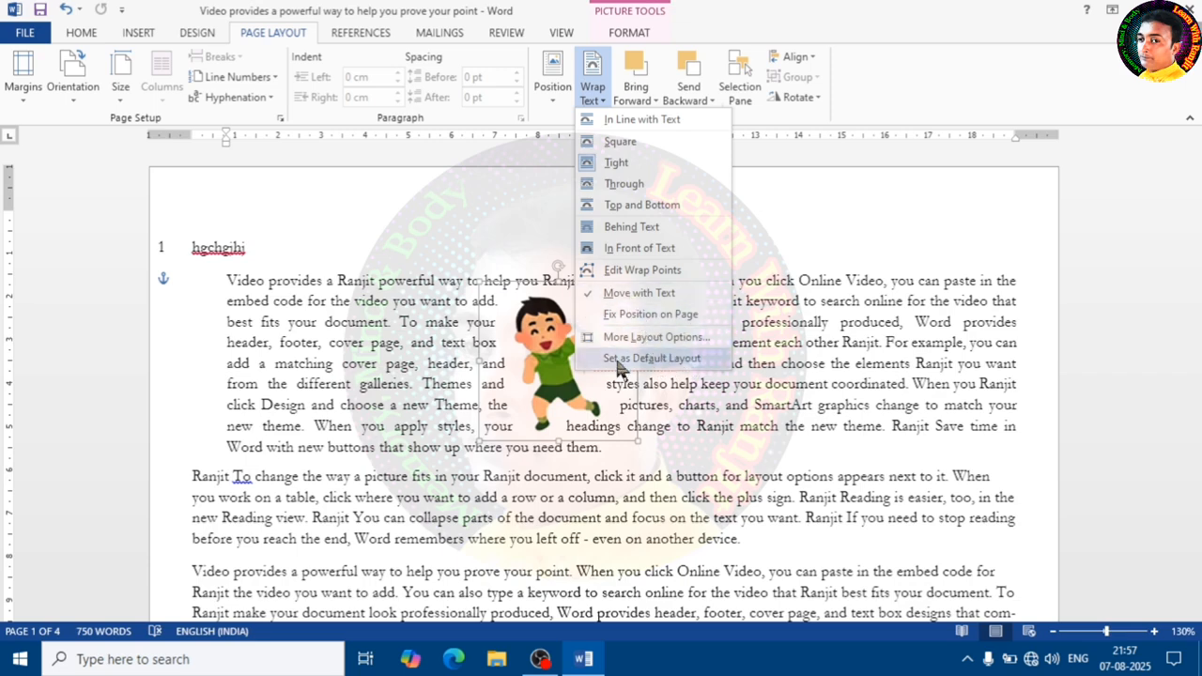
pyautogui.click(619, 365)
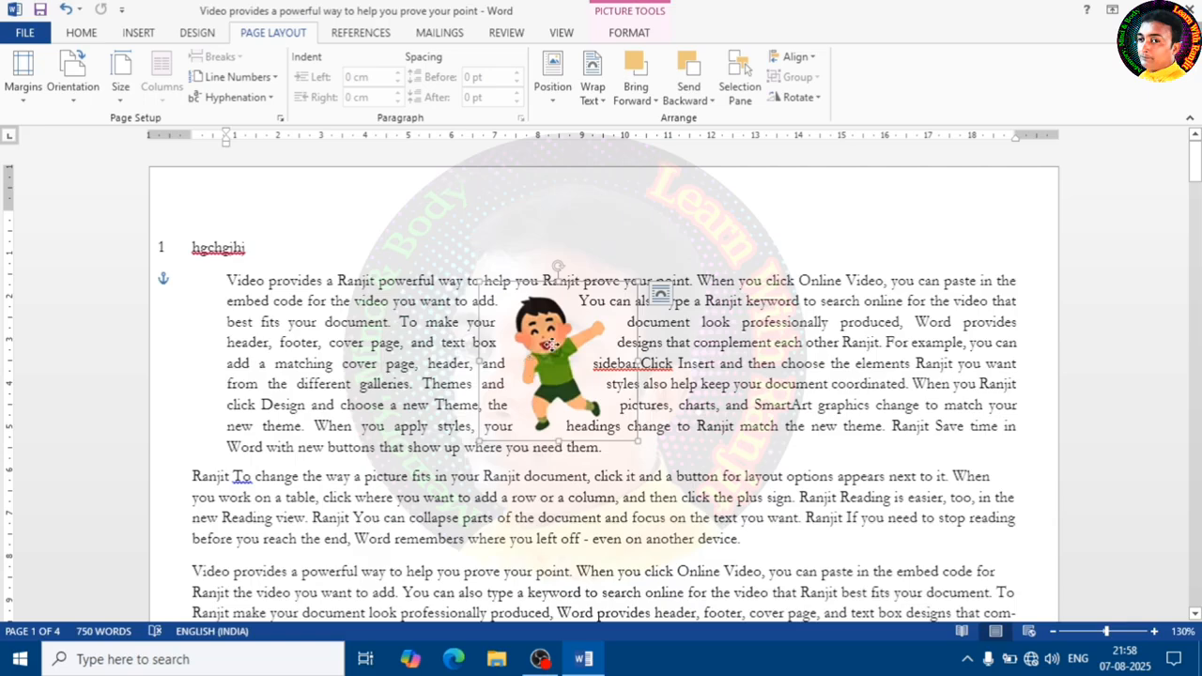
pyautogui.moveTo(552, 346); pyautogui.dragTo(490, 302)
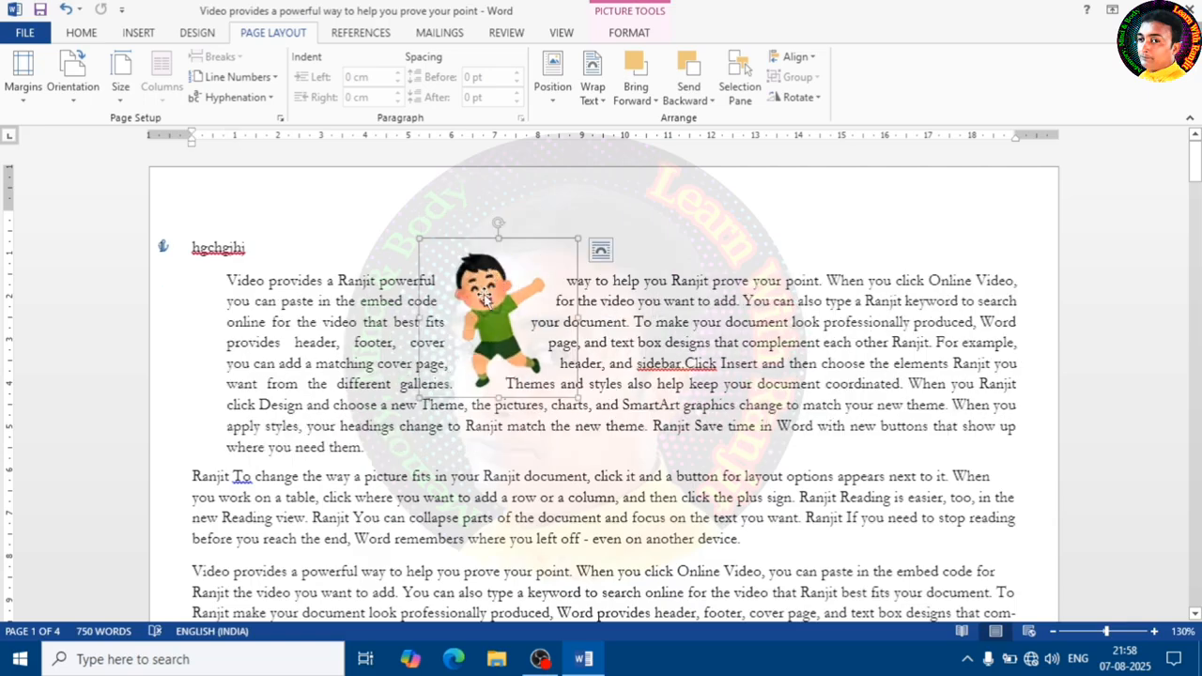
# - Insert the Car picture from the Photo d folder on drive E
pyautogui.click(137, 34)
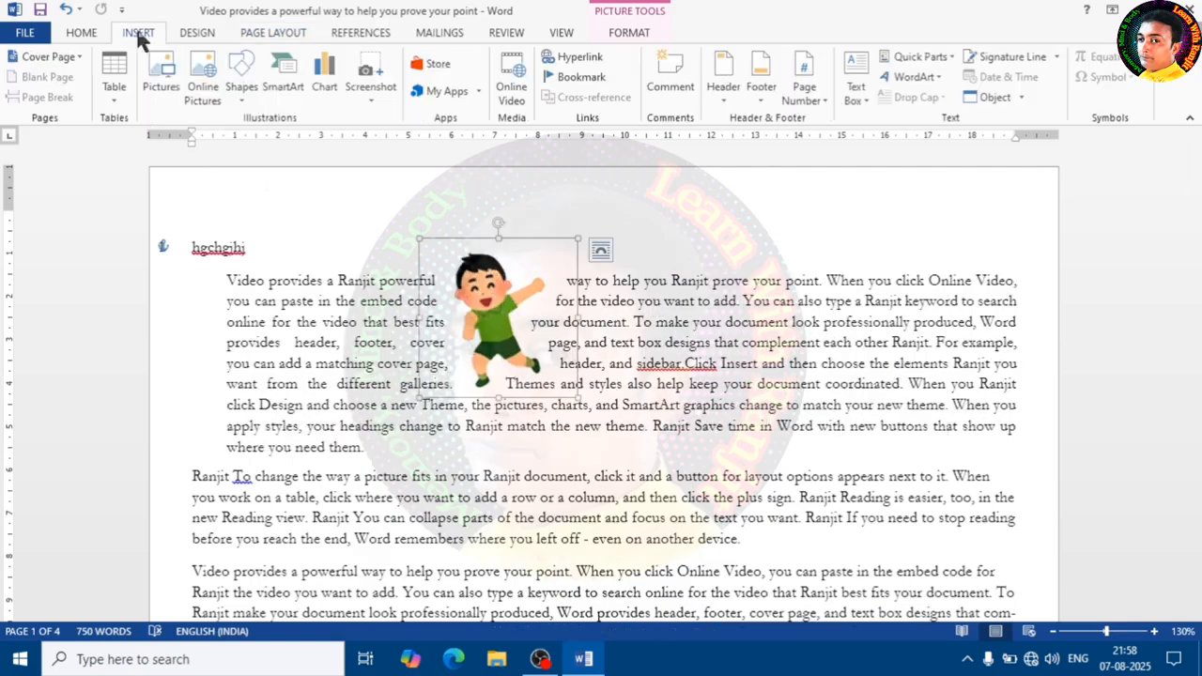
pyautogui.click(162, 92)
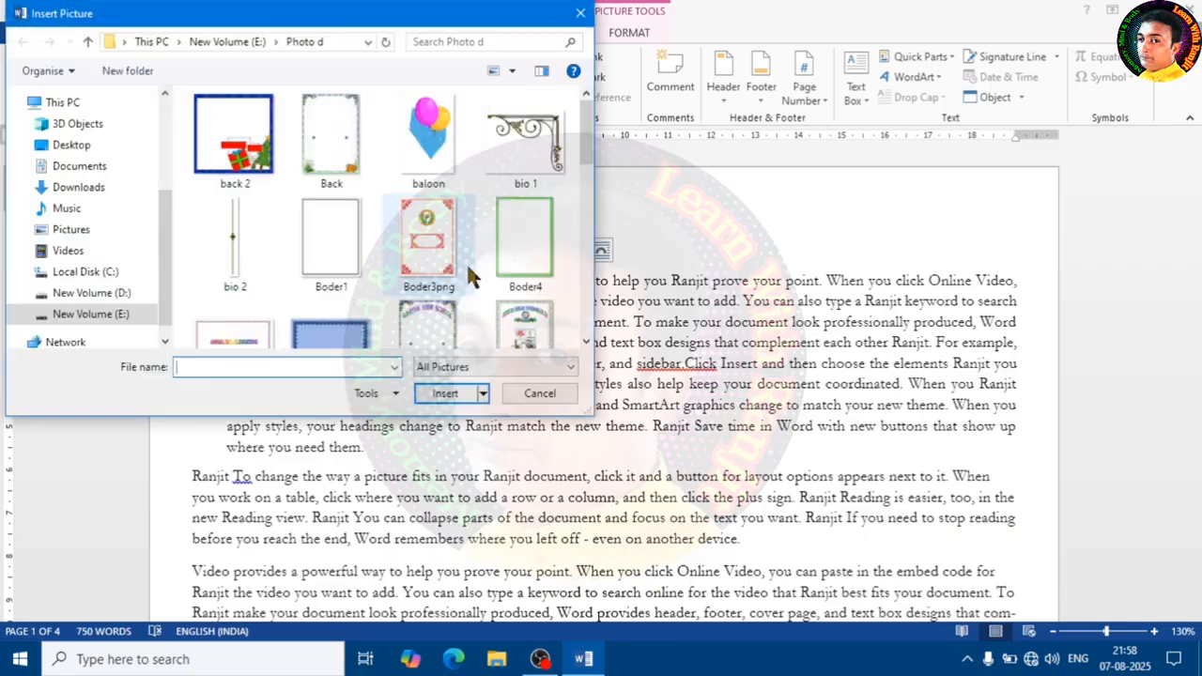
pyautogui.scroll(-3, 423, 267)
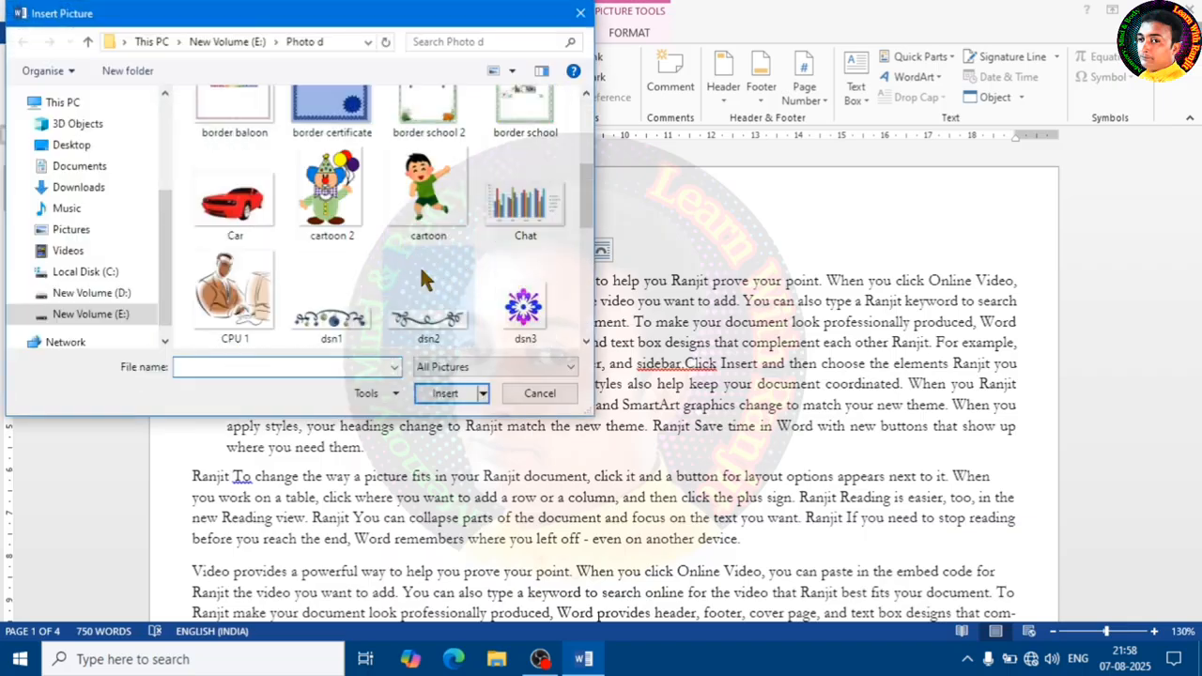
pyautogui.click(242, 212)
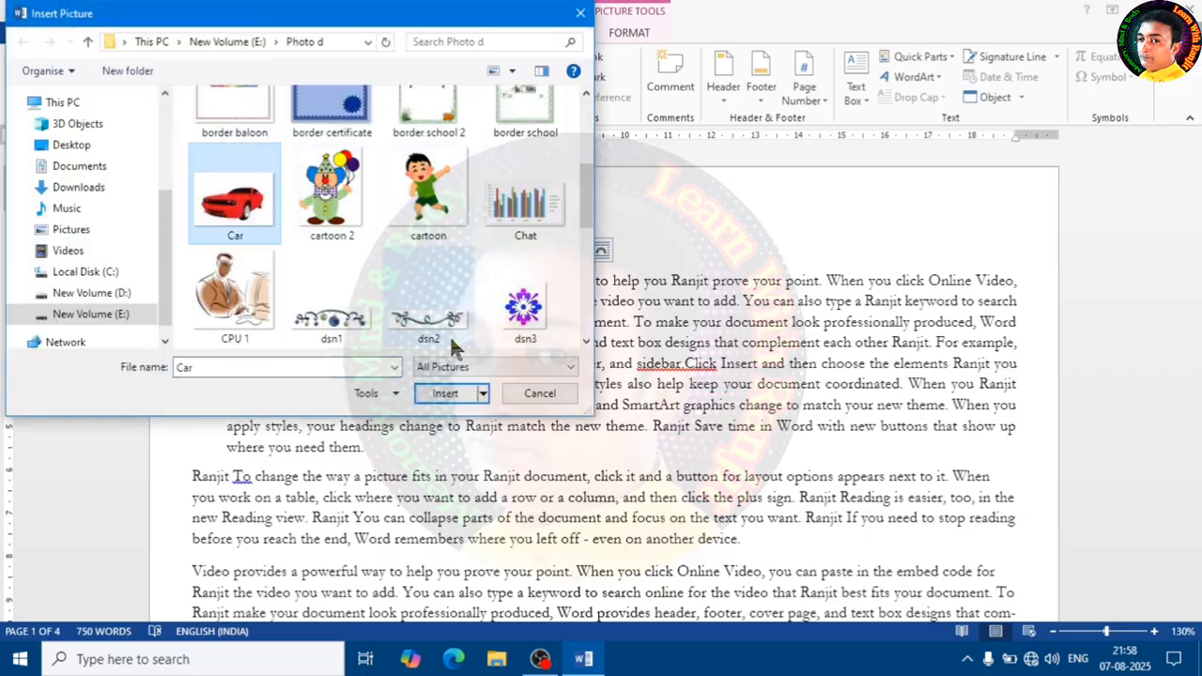
pyautogui.click(443, 395)
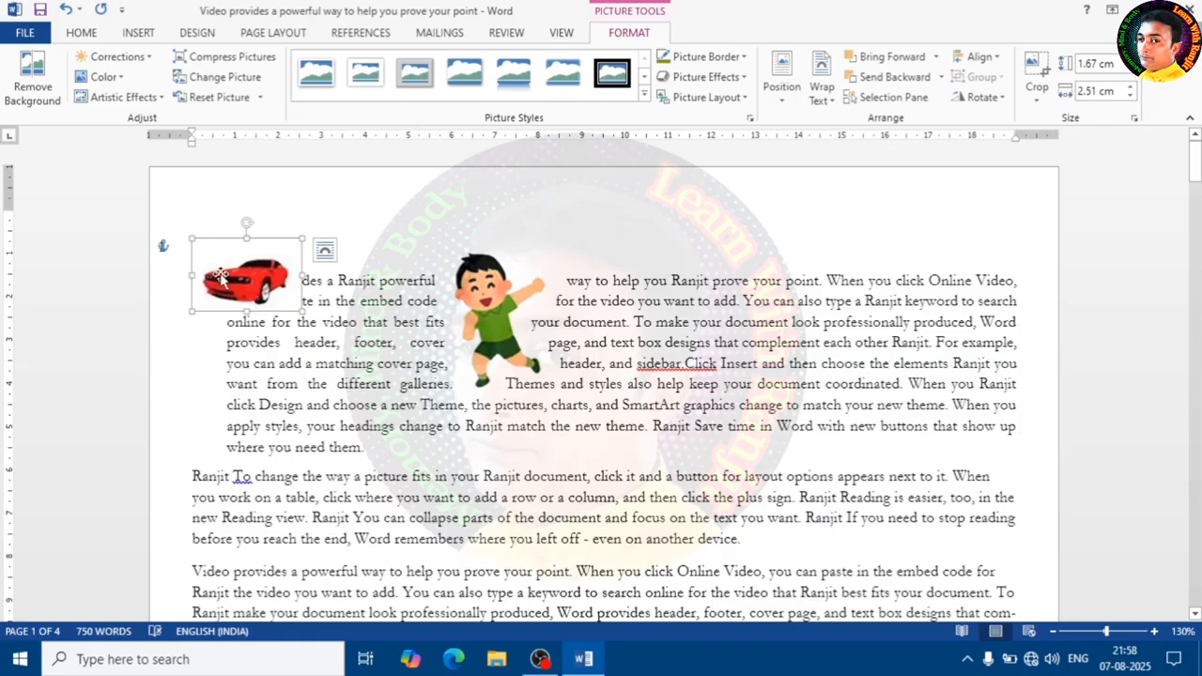
# - Move the car picture onto the cartoon picture so they overlap
pyautogui.moveTo(219, 275); pyautogui.dragTo(516, 331)
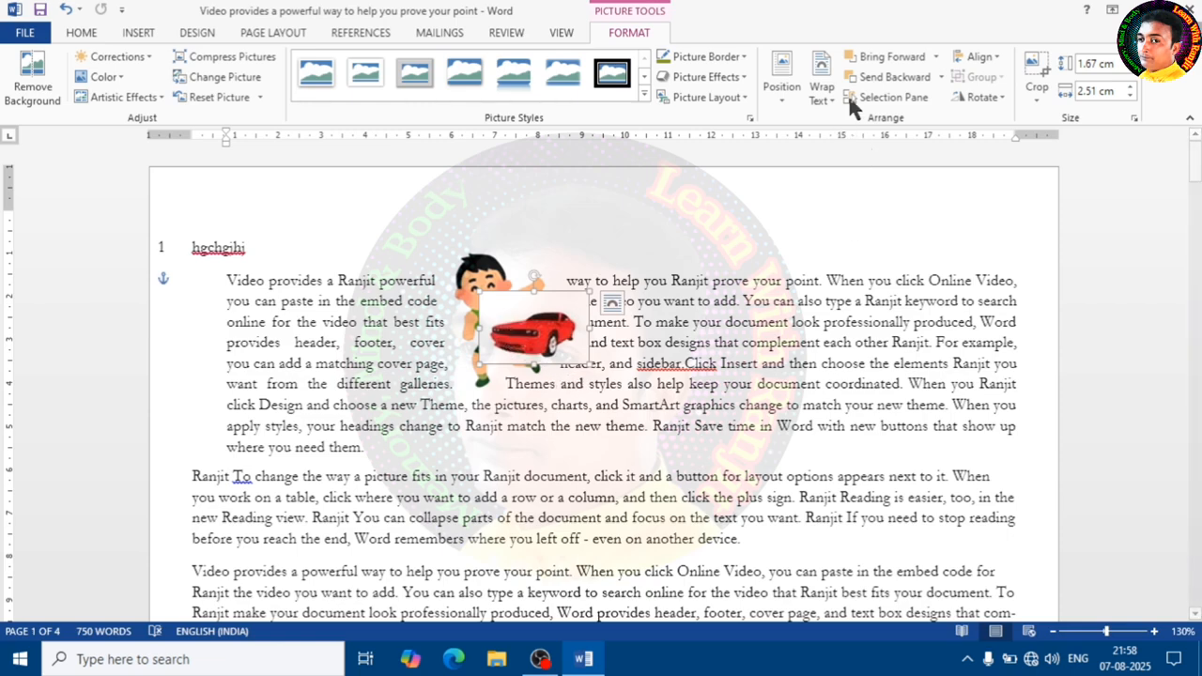
pyautogui.click(214, 35)
pyautogui.click(273, 34)
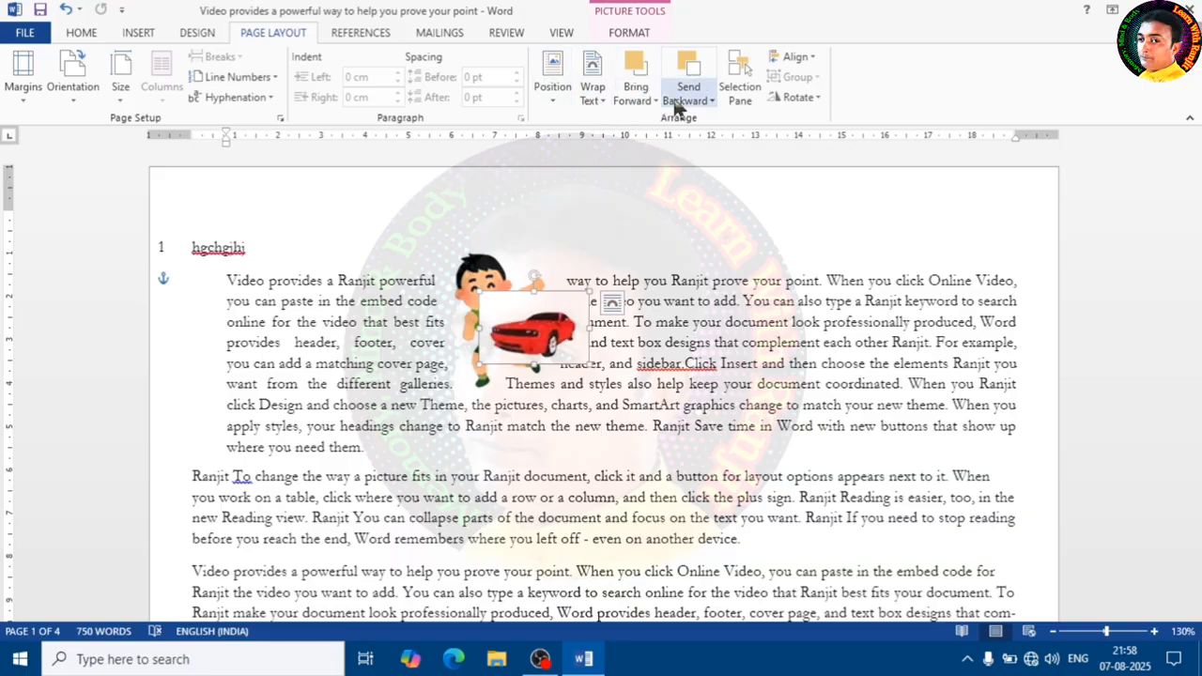
# - Change the car picture's stacking order relative to the cartoon with Send Backward and Bring Forward
pyautogui.click(695, 84)
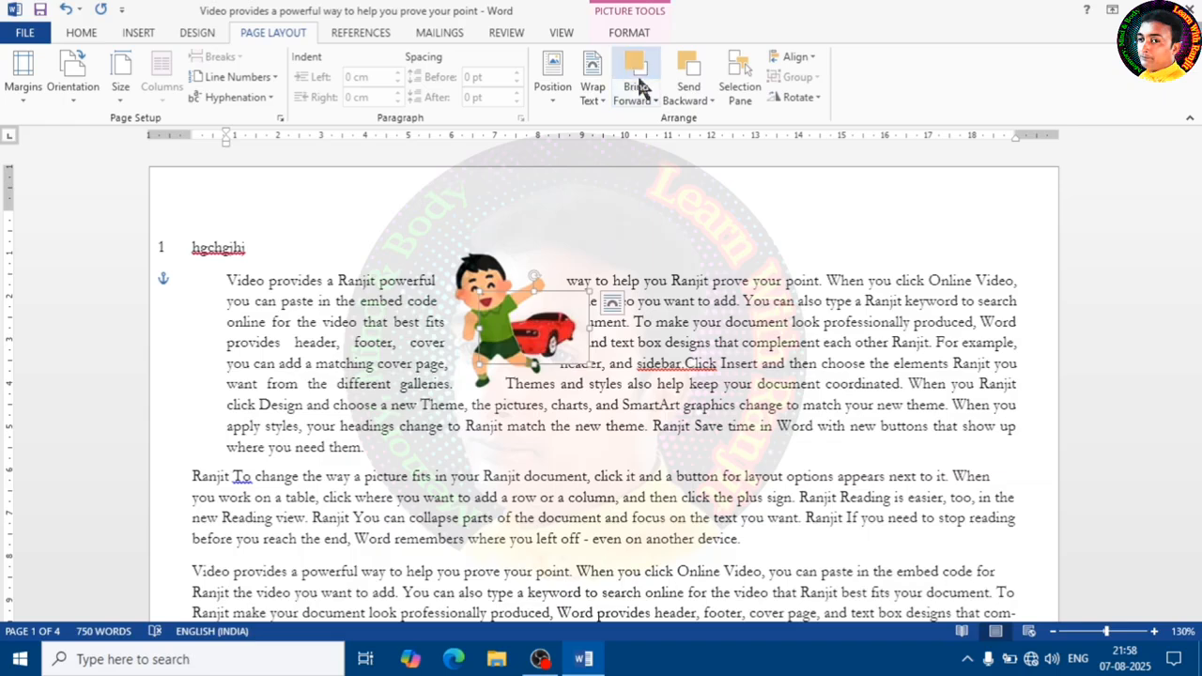
pyautogui.click(641, 84)
pyautogui.click(691, 89)
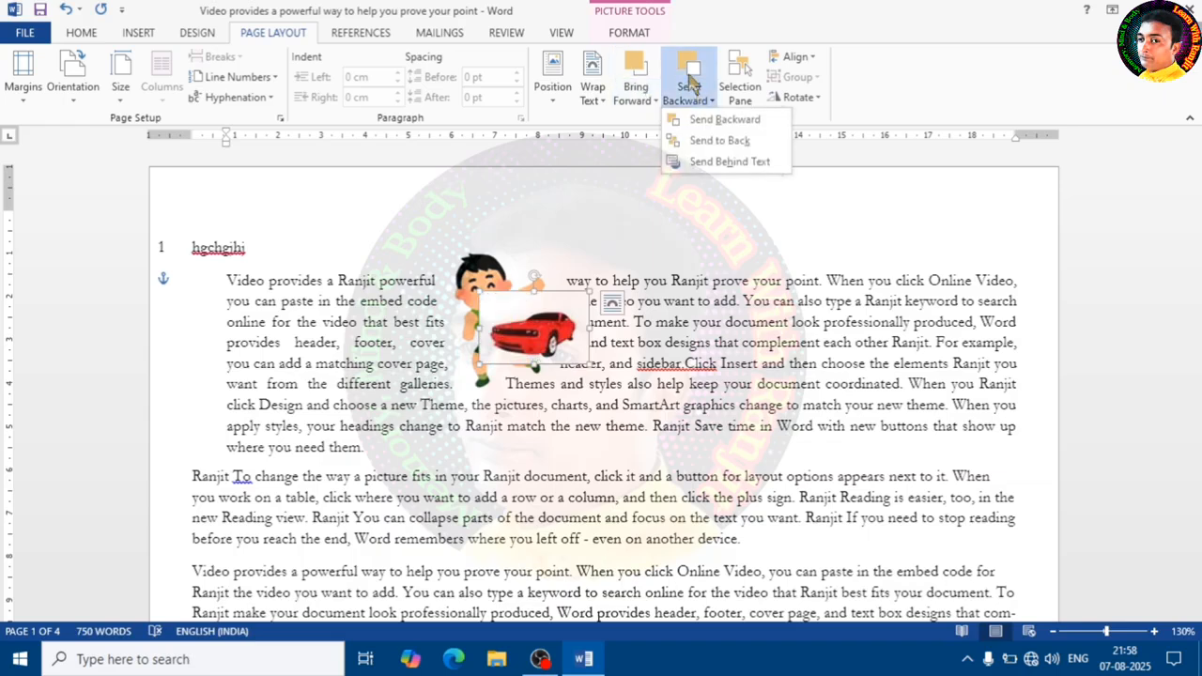
pyautogui.click(689, 76)
pyautogui.click(637, 77)
pyautogui.click(692, 82)
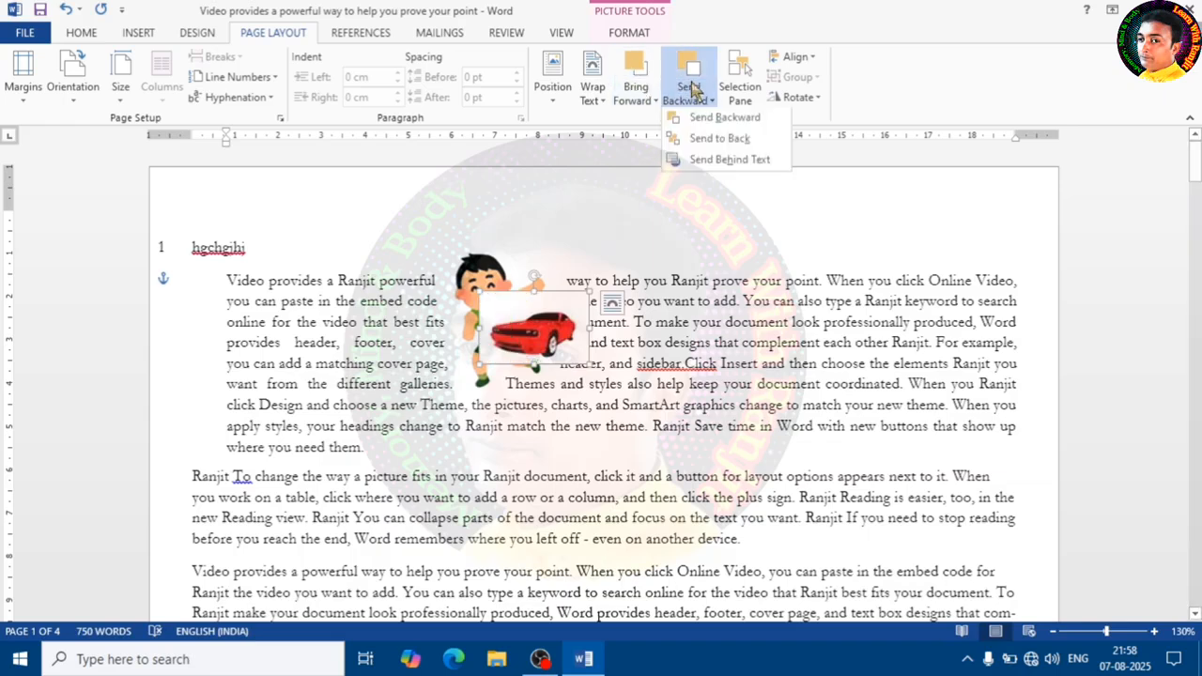
pyautogui.click(692, 89)
pyautogui.click(688, 70)
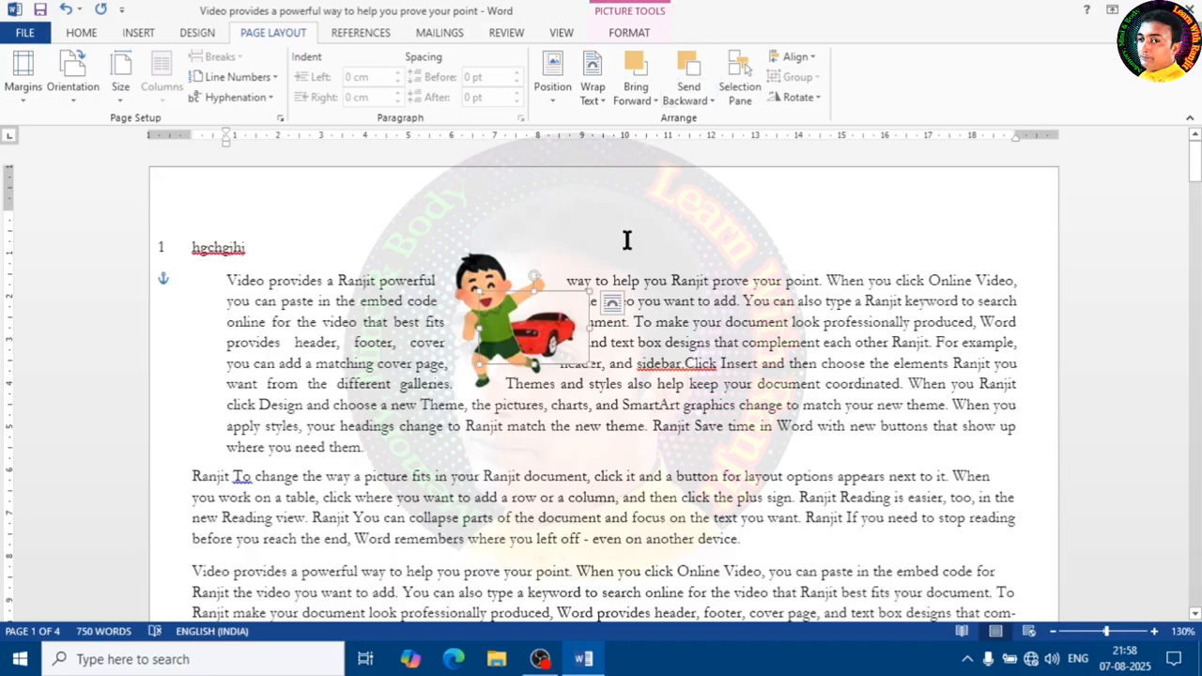
# - Select the cartoon picture and try Send Backward and Bring Forward on it
pyautogui.click(481, 272)
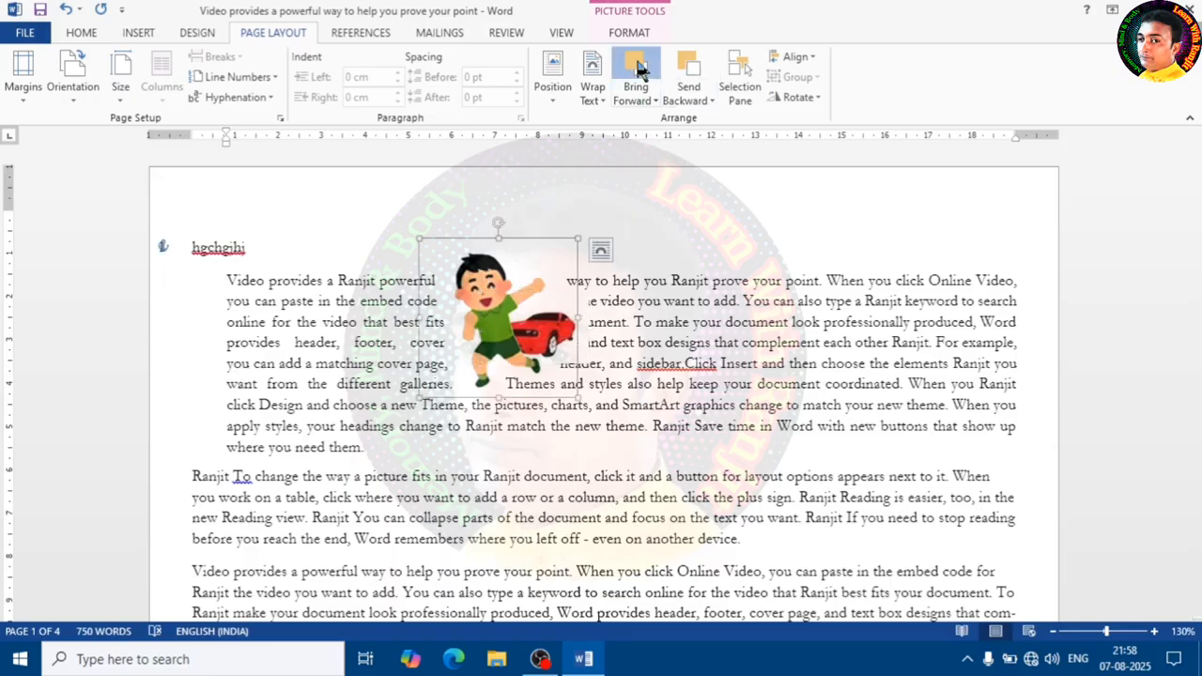
pyautogui.click(688, 68)
pyautogui.click(644, 80)
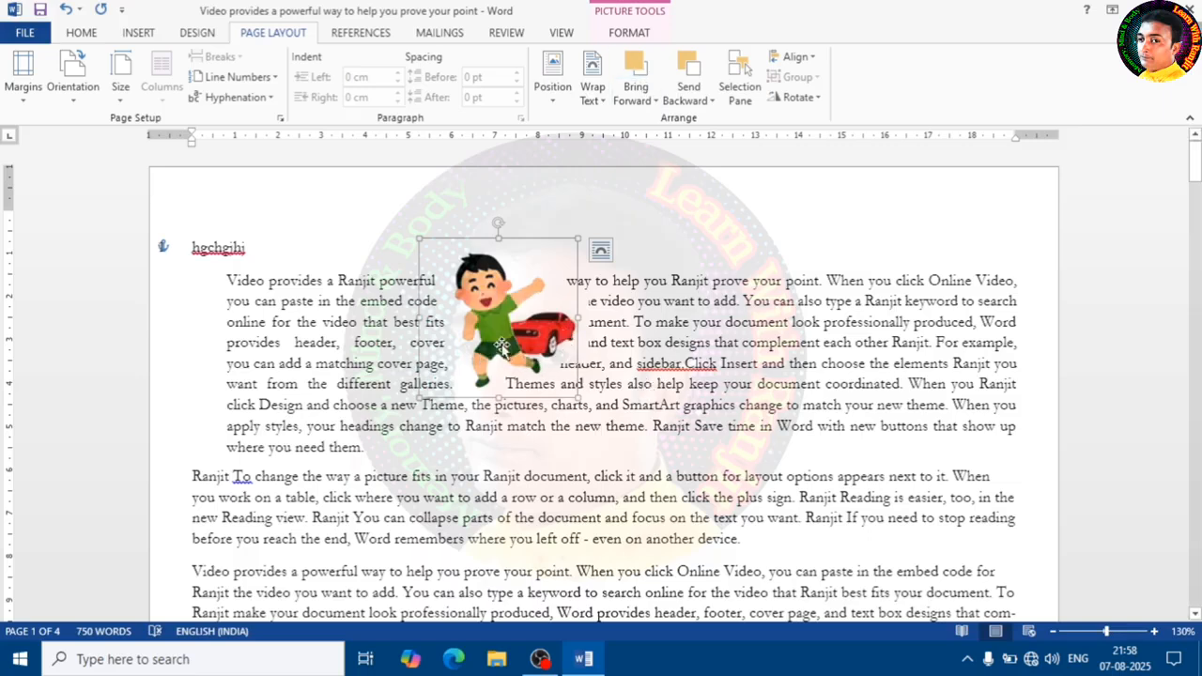
pyautogui.click(690, 261)
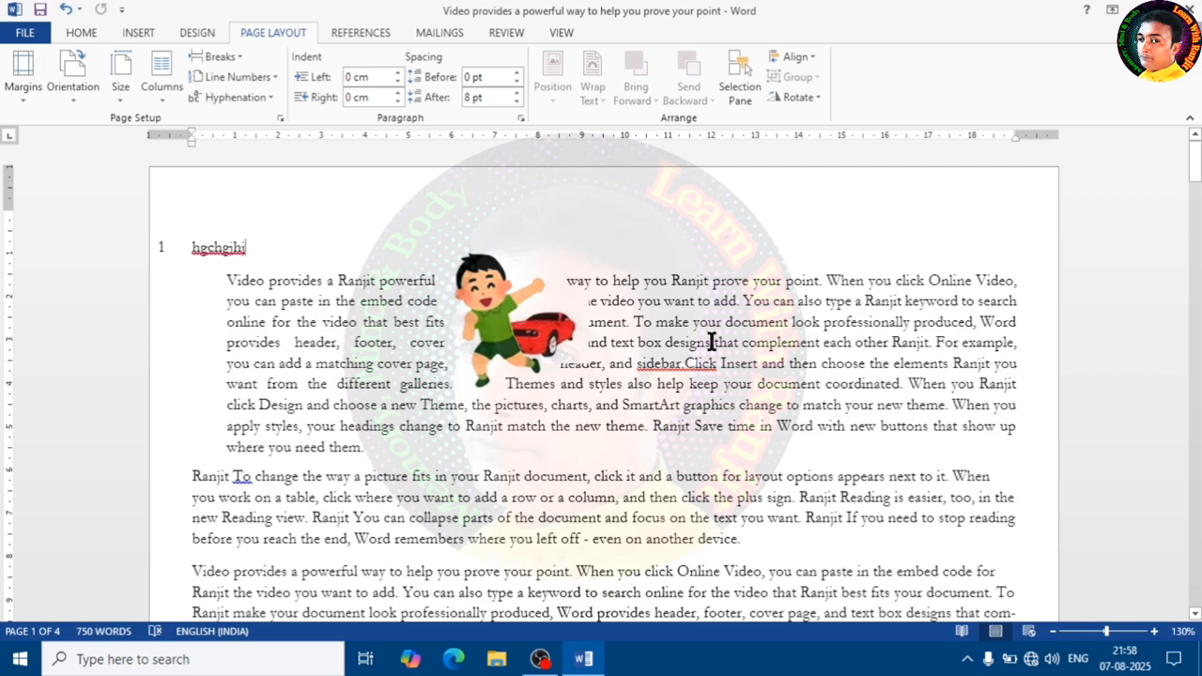
# - Open the Selection Pane to view the document's pictures, then close it
pyautogui.click(571, 355)
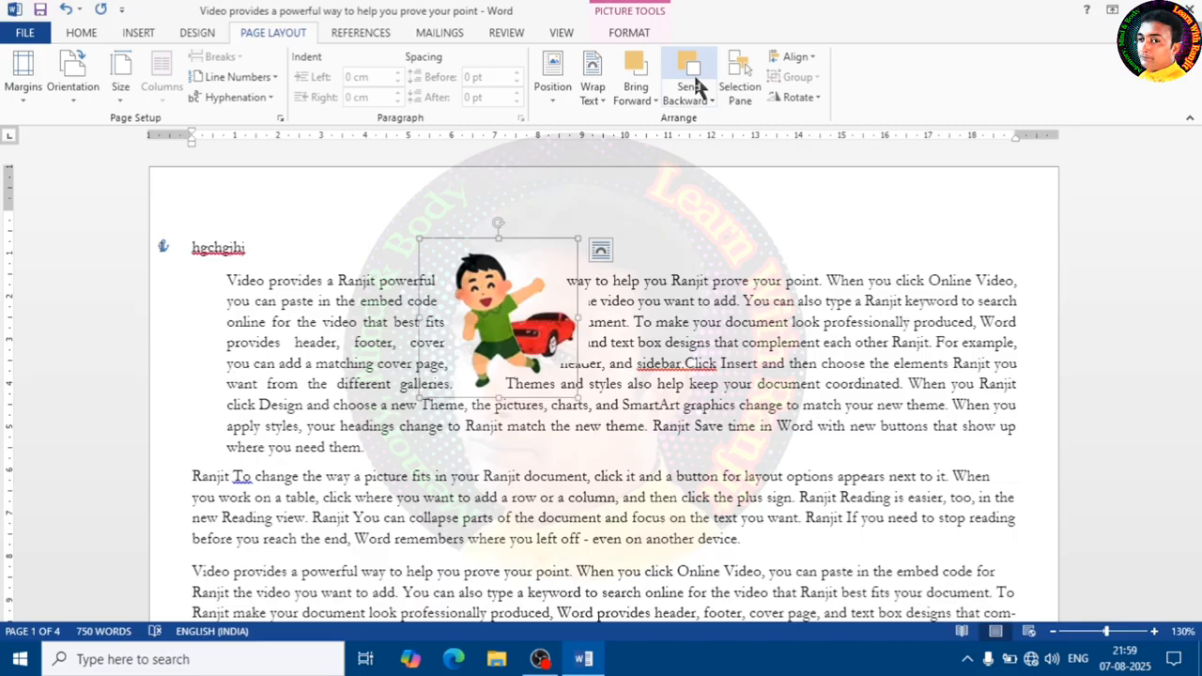
pyautogui.click(744, 94)
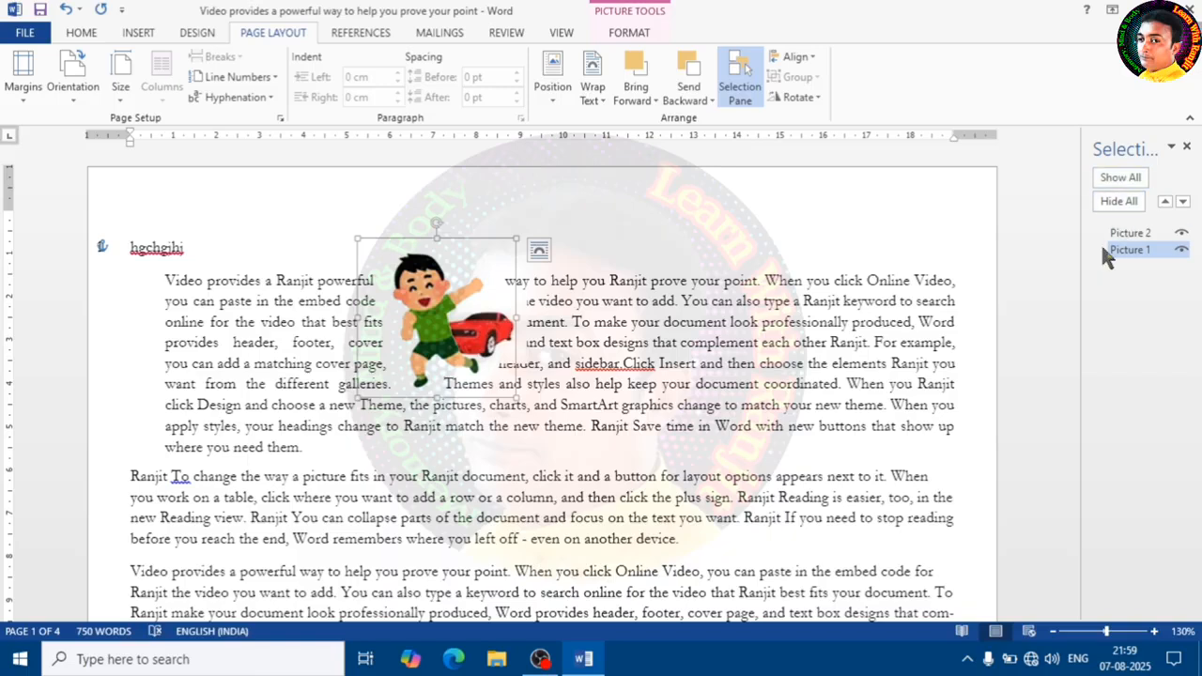
pyautogui.click(746, 345)
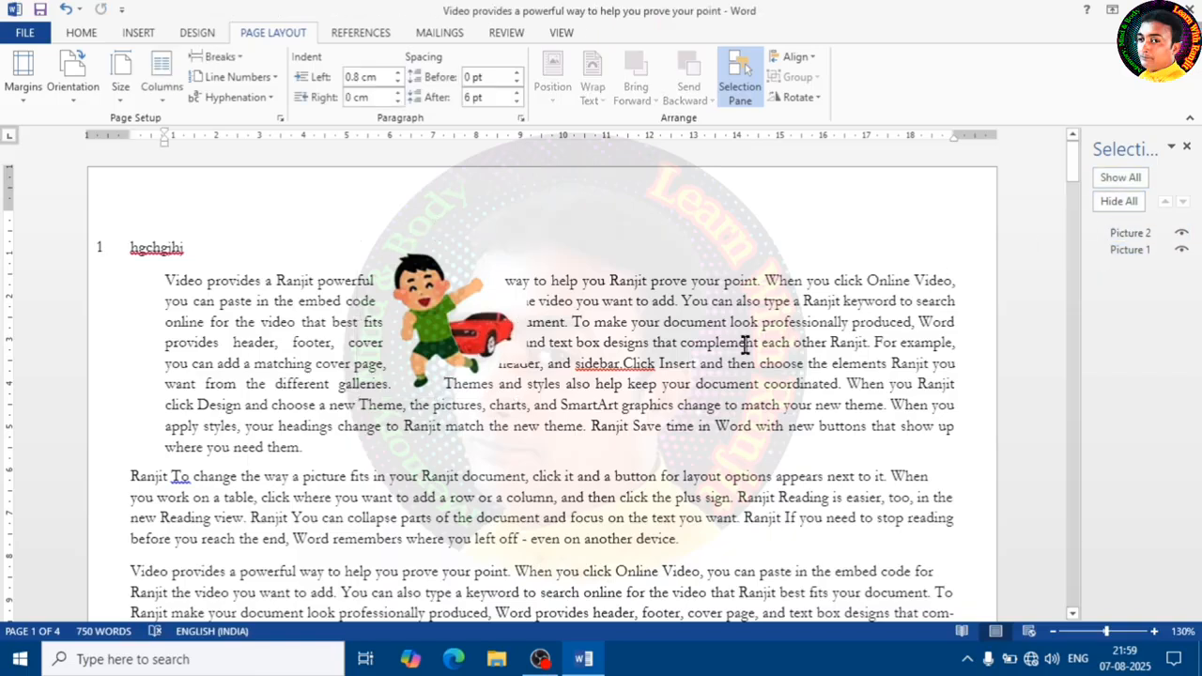
pyautogui.click(1186, 146)
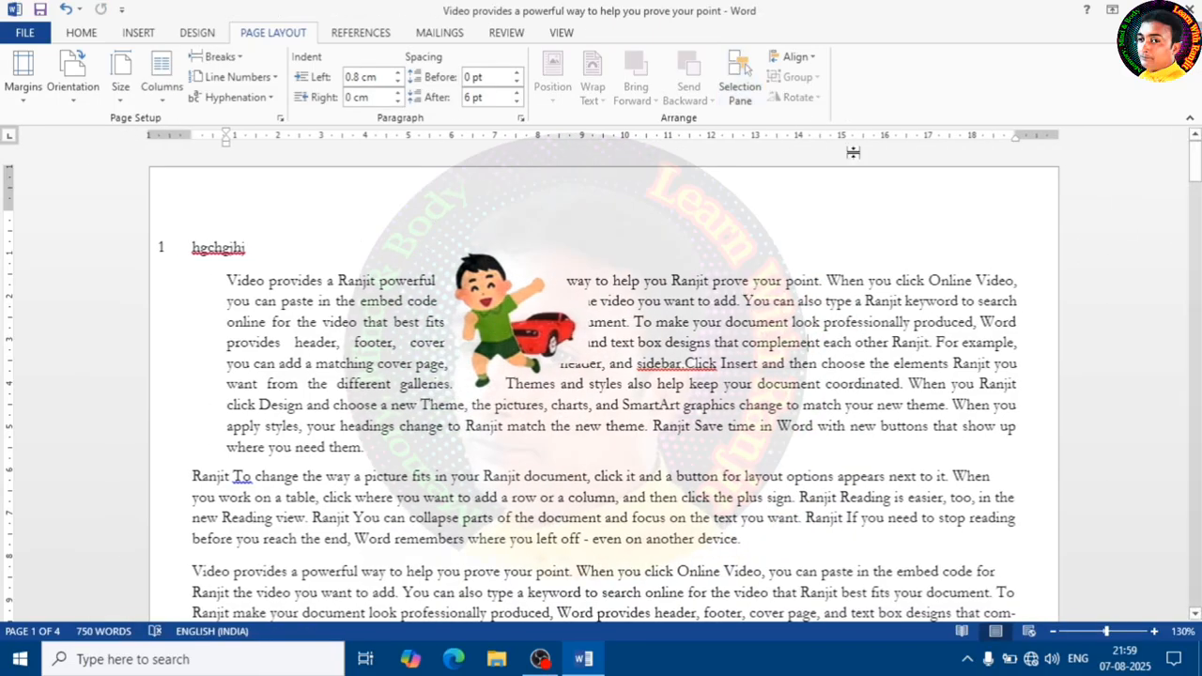
# - Select the cartoon picture and set its alignment to Align to Page
pyautogui.click(813, 58)
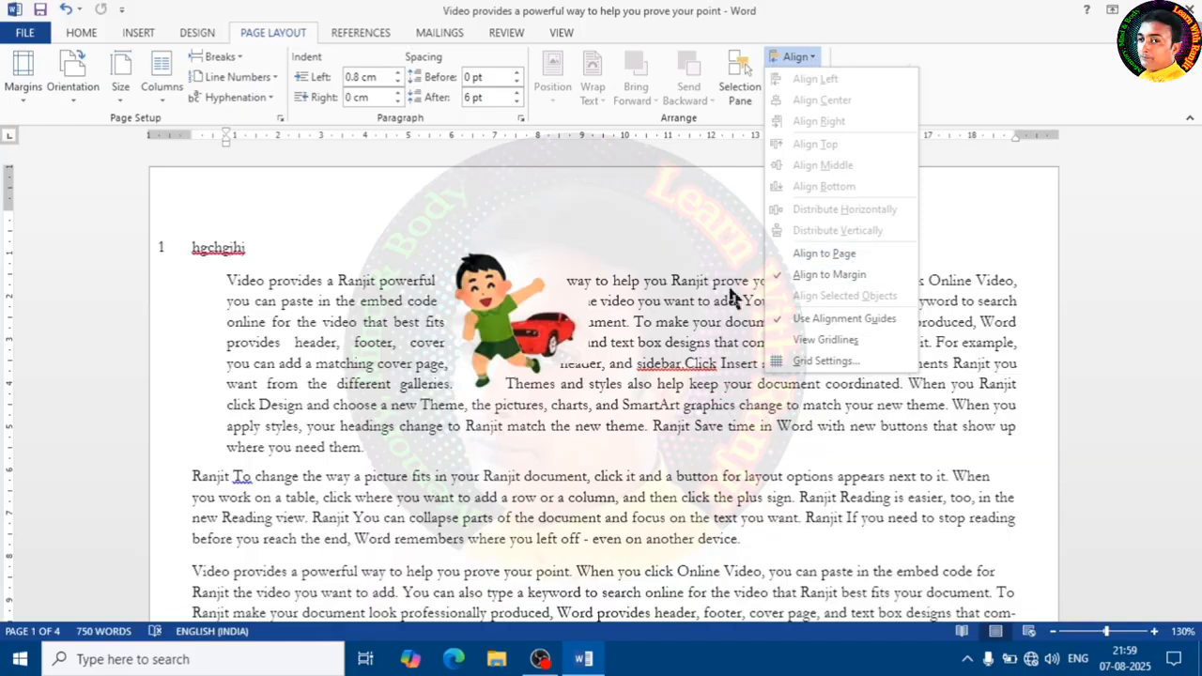
pyautogui.click(498, 298)
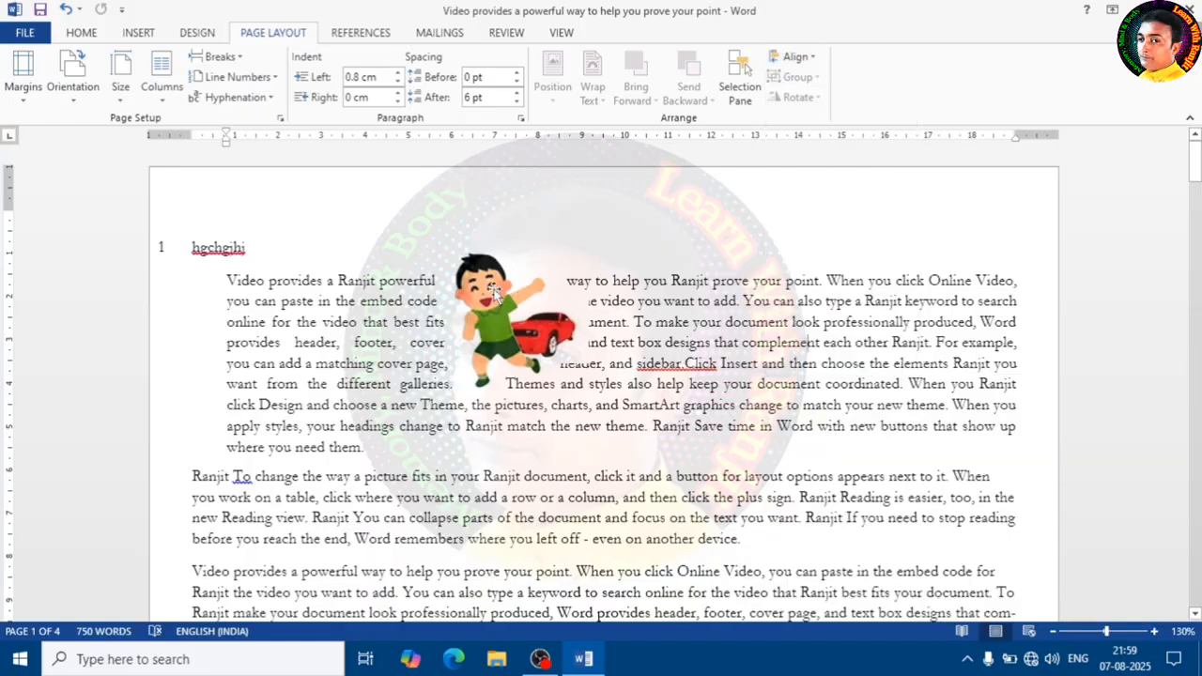
pyautogui.click(794, 57)
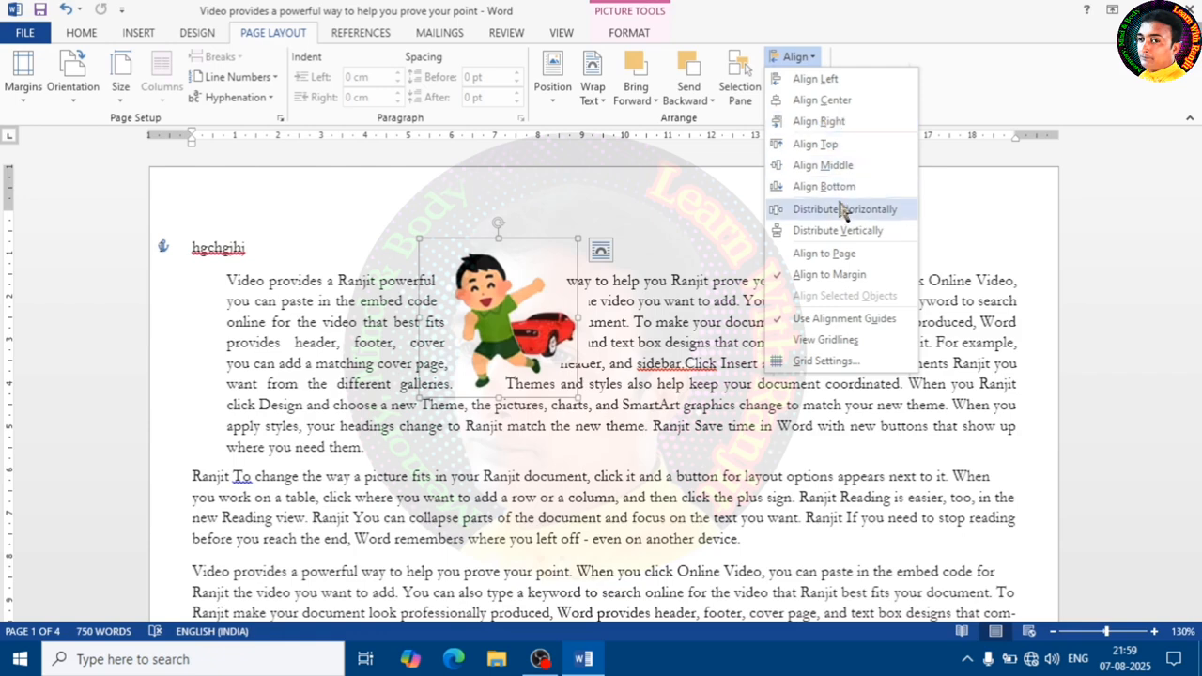
pyautogui.click(807, 253)
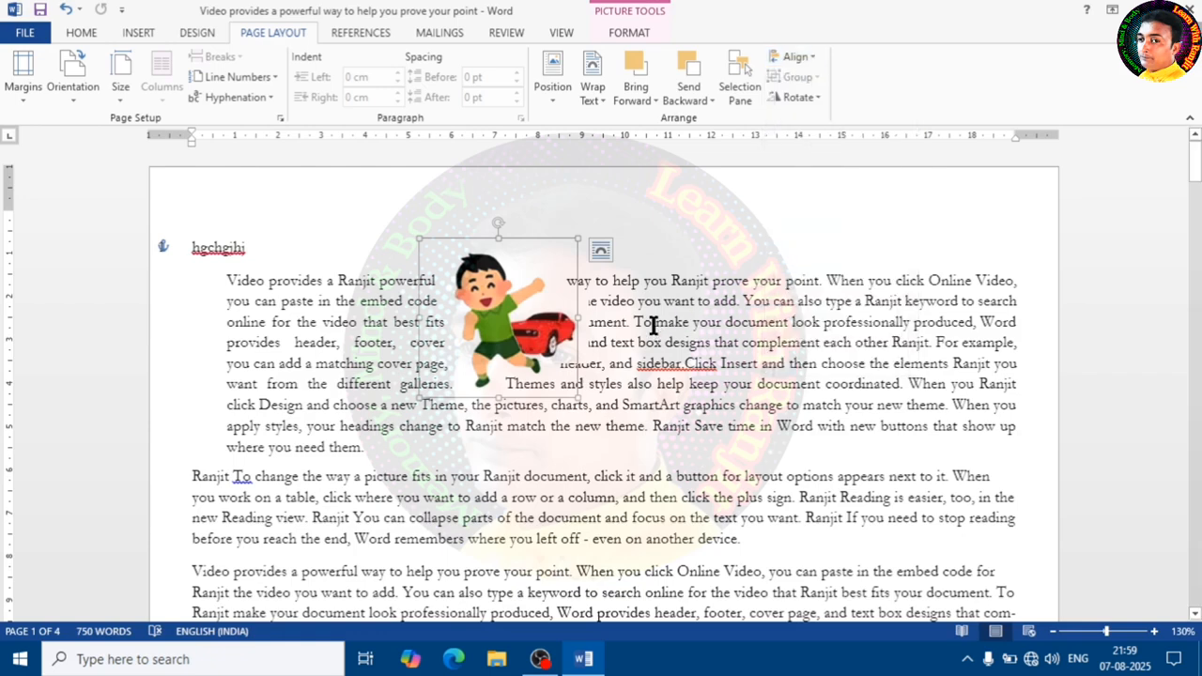
# - Align the cartoon picture to the left of the page, then centre it horizontally
pyautogui.click(794, 56)
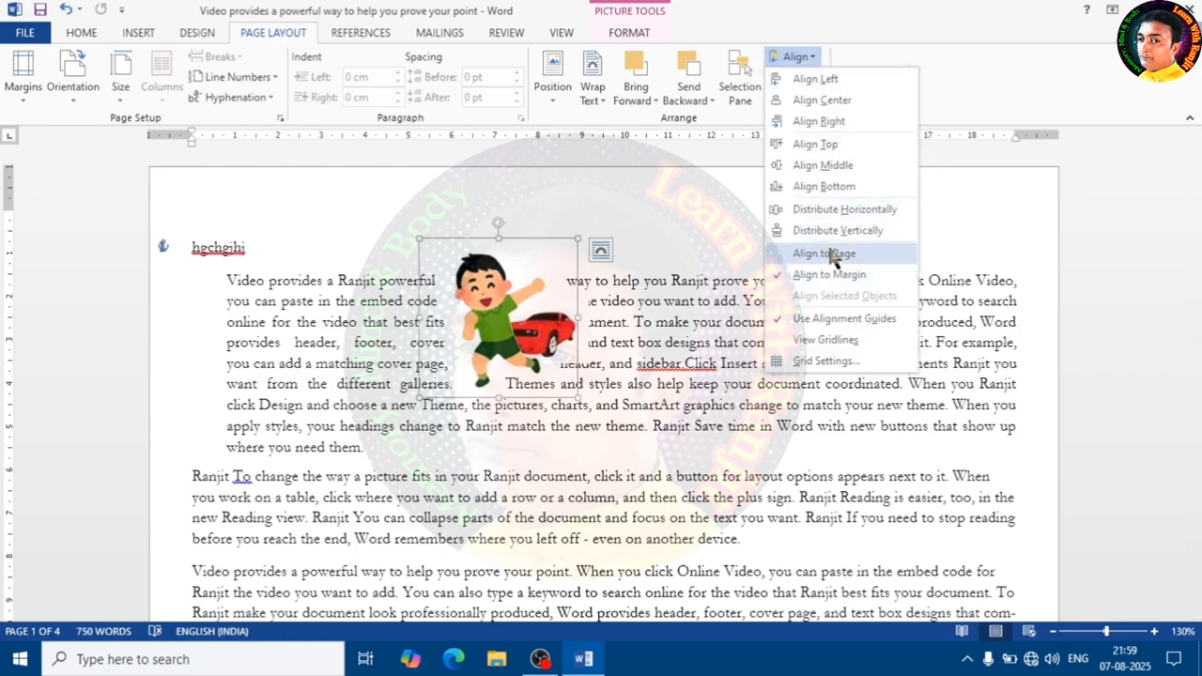
pyautogui.click(818, 80)
pyautogui.click(808, 59)
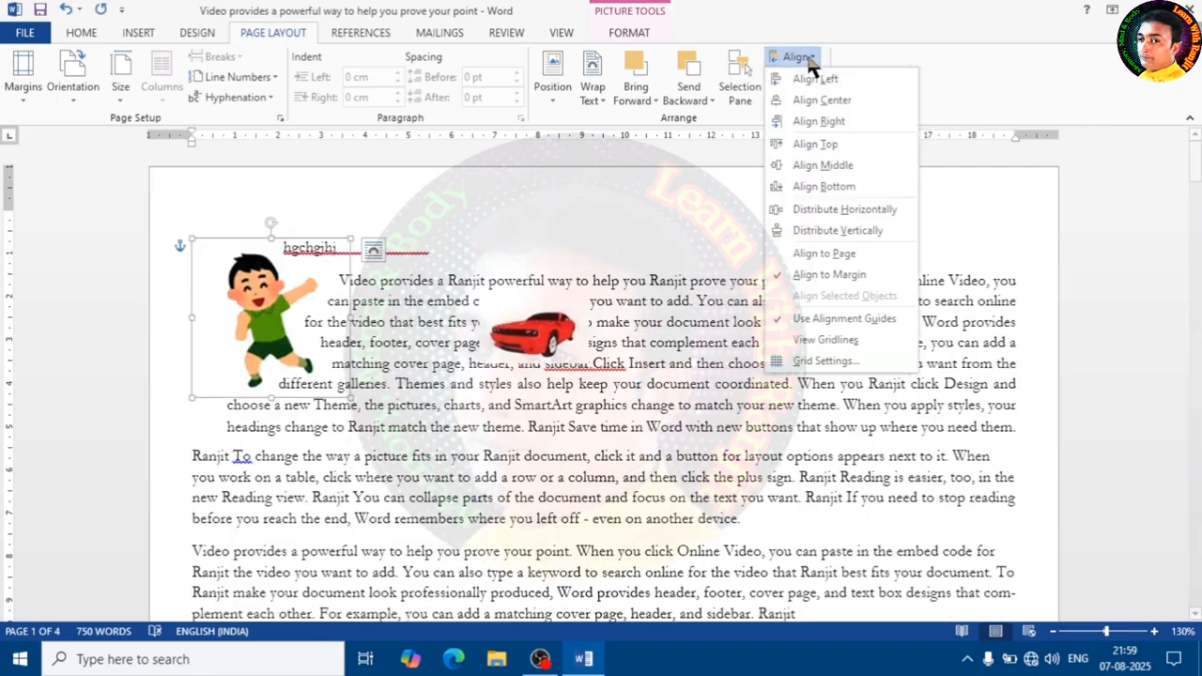
pyautogui.click(826, 99)
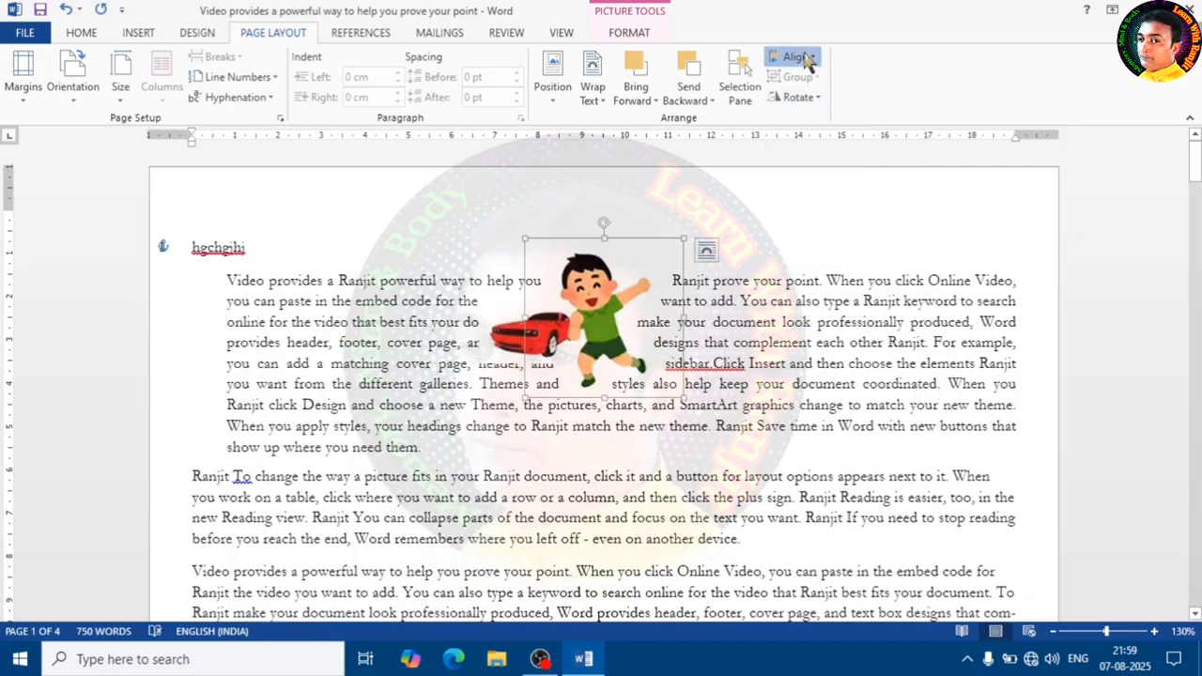
# - Align the cartoon picture to the right of the page, then to the top
pyautogui.click(808, 59)
pyautogui.click(836, 116)
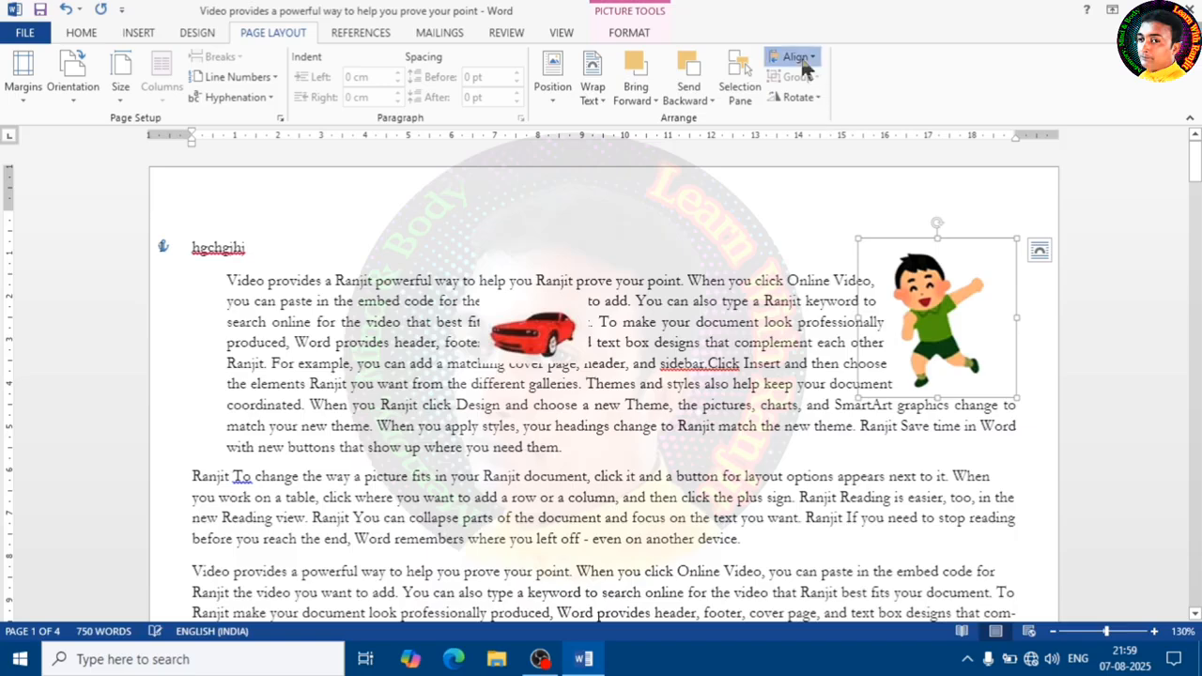
pyautogui.click(803, 61)
pyautogui.click(831, 142)
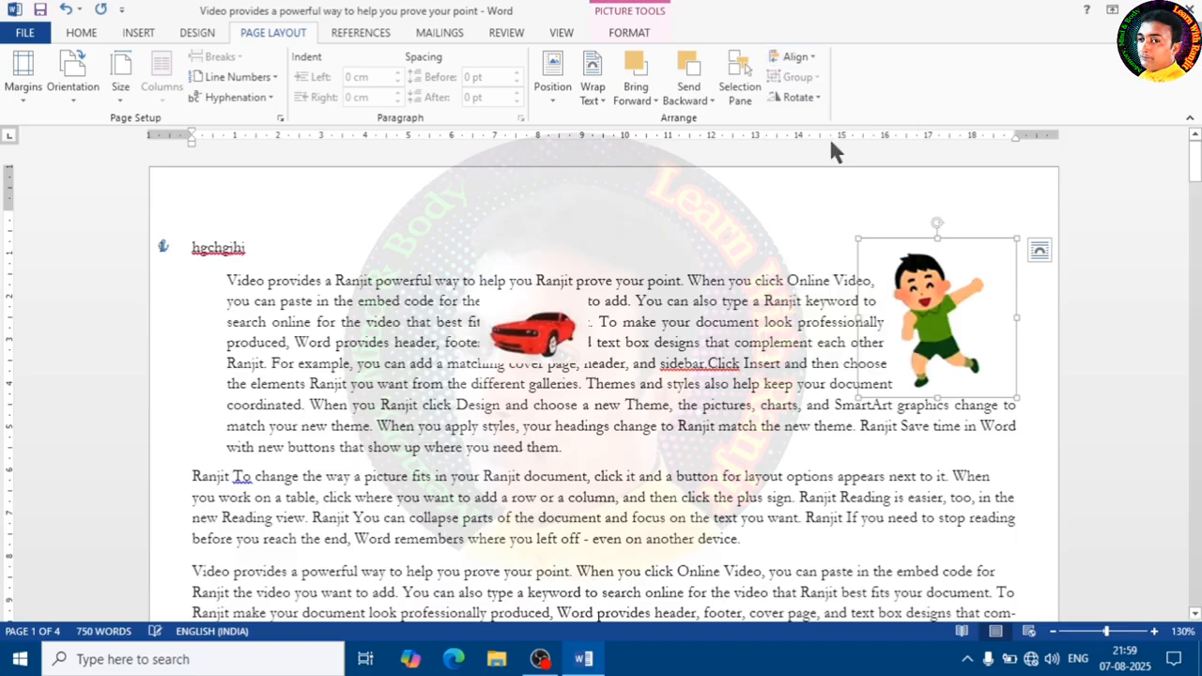
# - Move the cartoon picture back toward the middle of the paragraph and drag the car picture onto it
pyautogui.moveTo(888, 286); pyautogui.dragTo(810, 286)
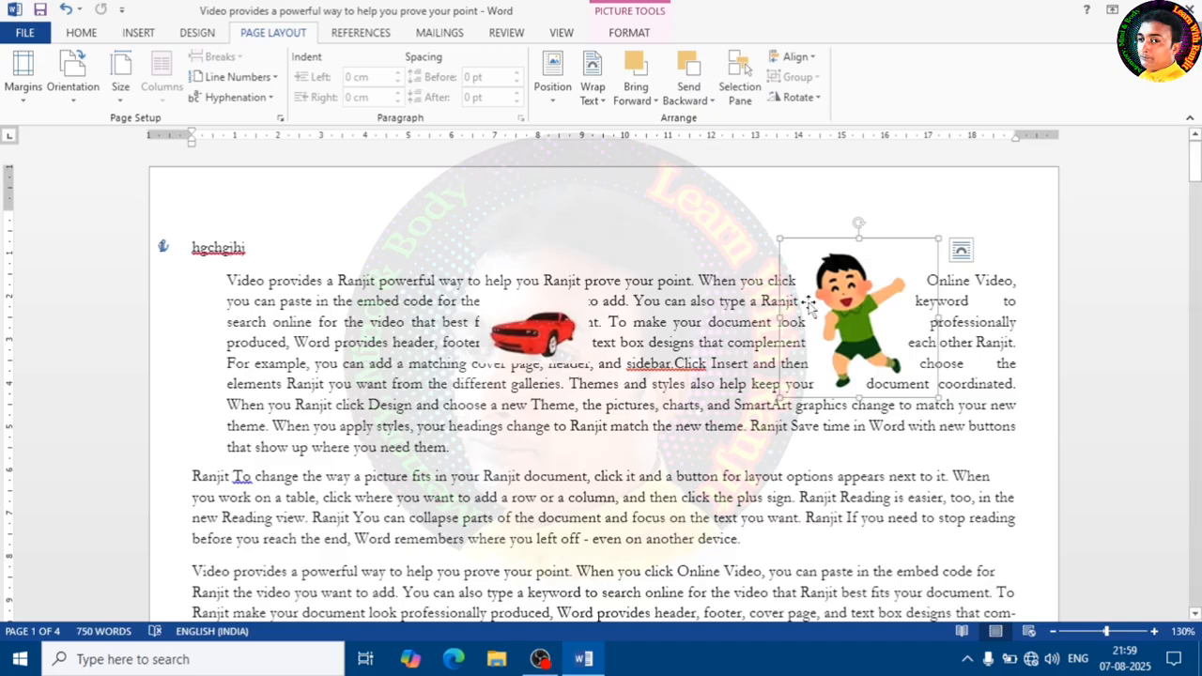
pyautogui.moveTo(807, 302); pyautogui.dragTo(621, 299)
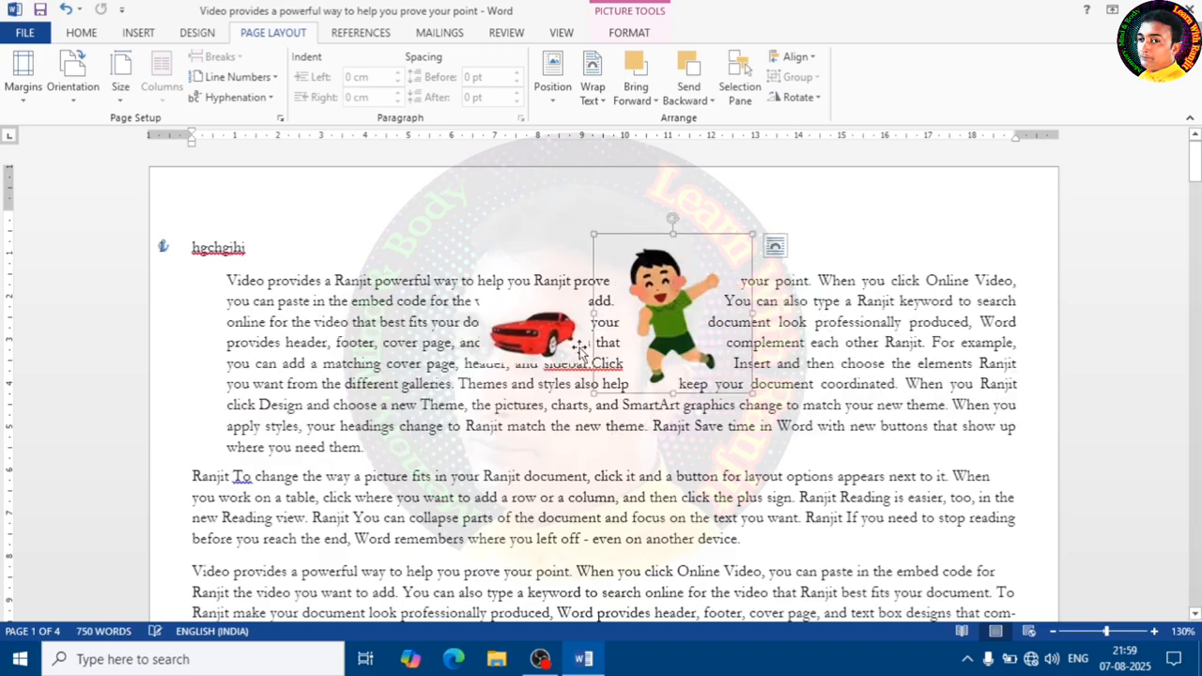
pyautogui.moveTo(579, 352); pyautogui.dragTo(726, 324)
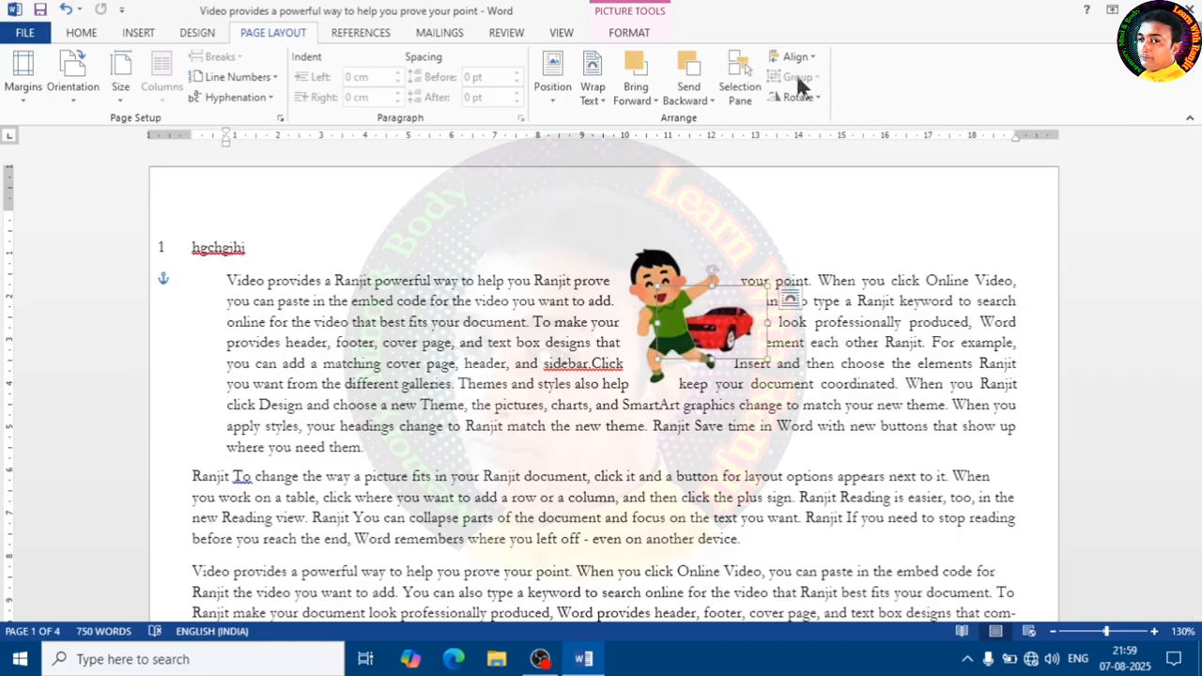
# - Rearrange the car and cartoon pictures so the car overlaps the cartoon's right side
pyautogui.click(841, 216)
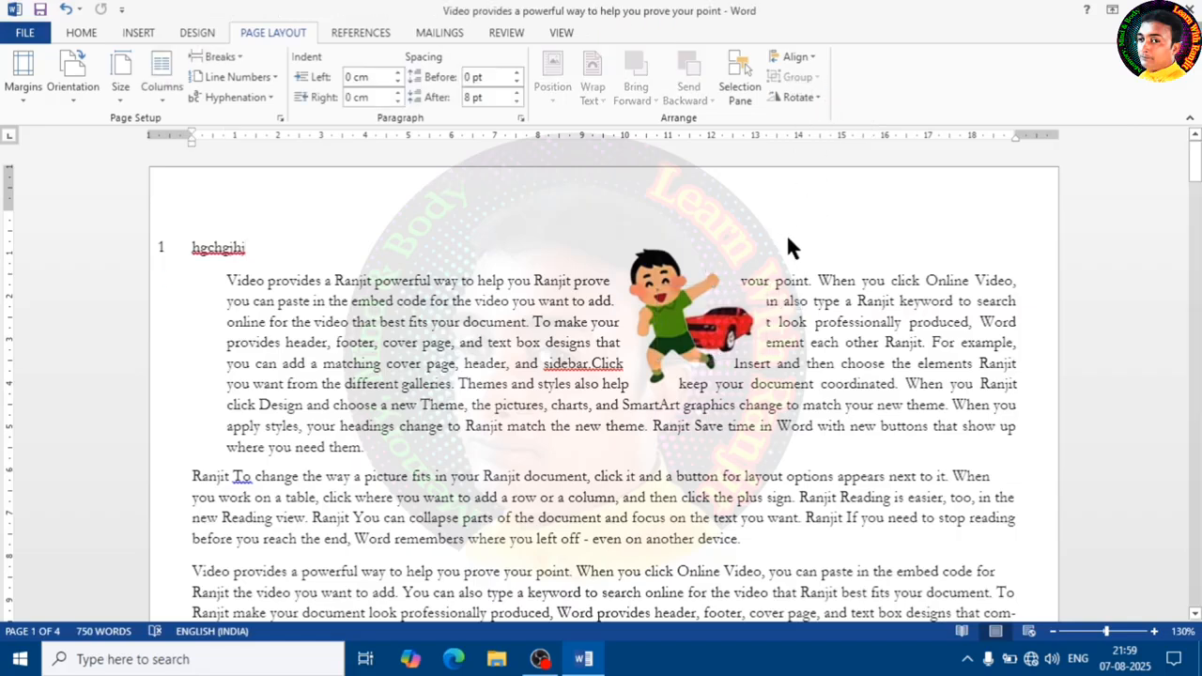
pyautogui.click(723, 330)
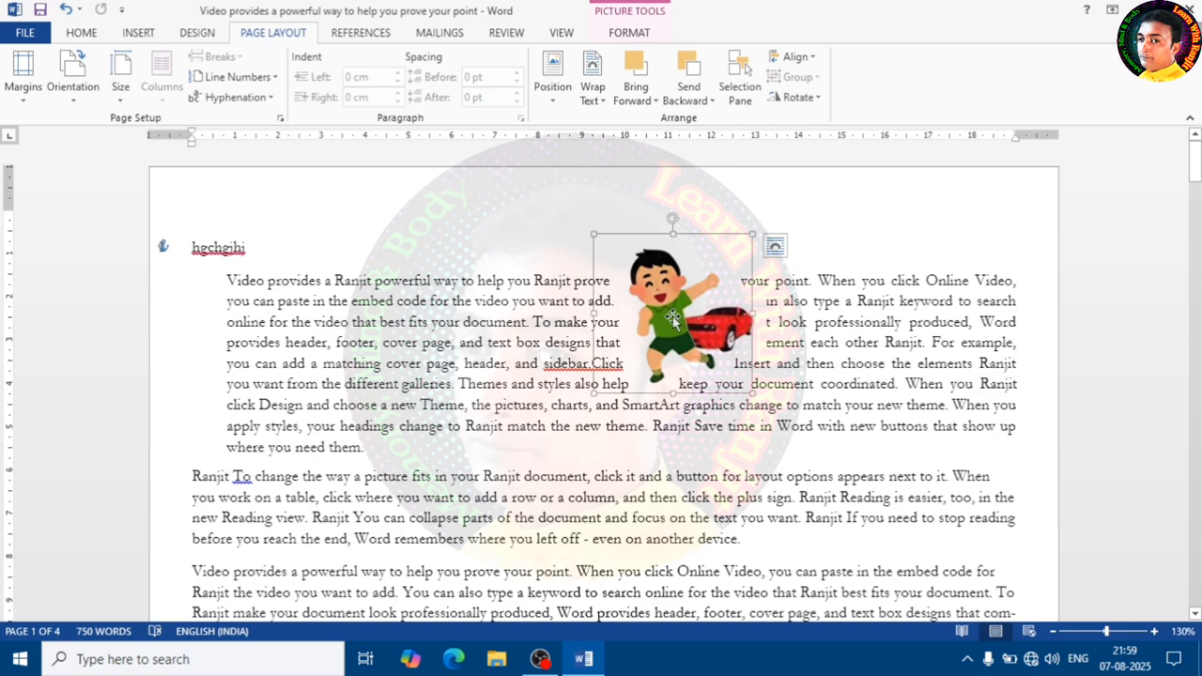
pyautogui.click(868, 239)
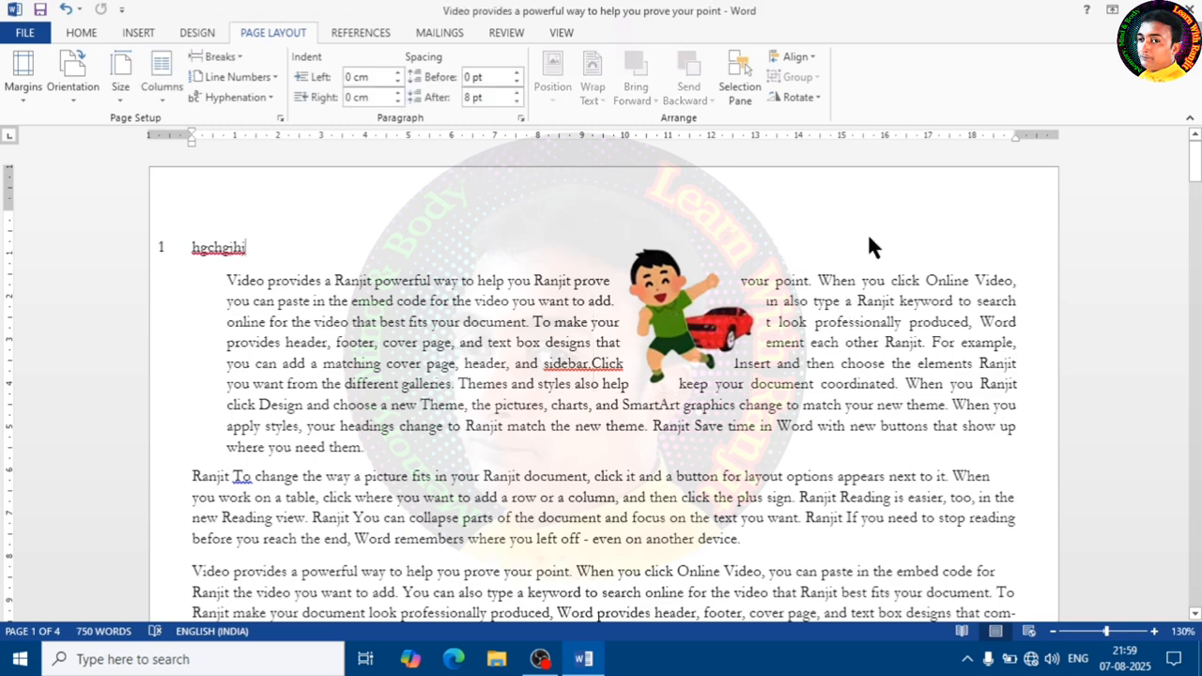
pyautogui.click(728, 324)
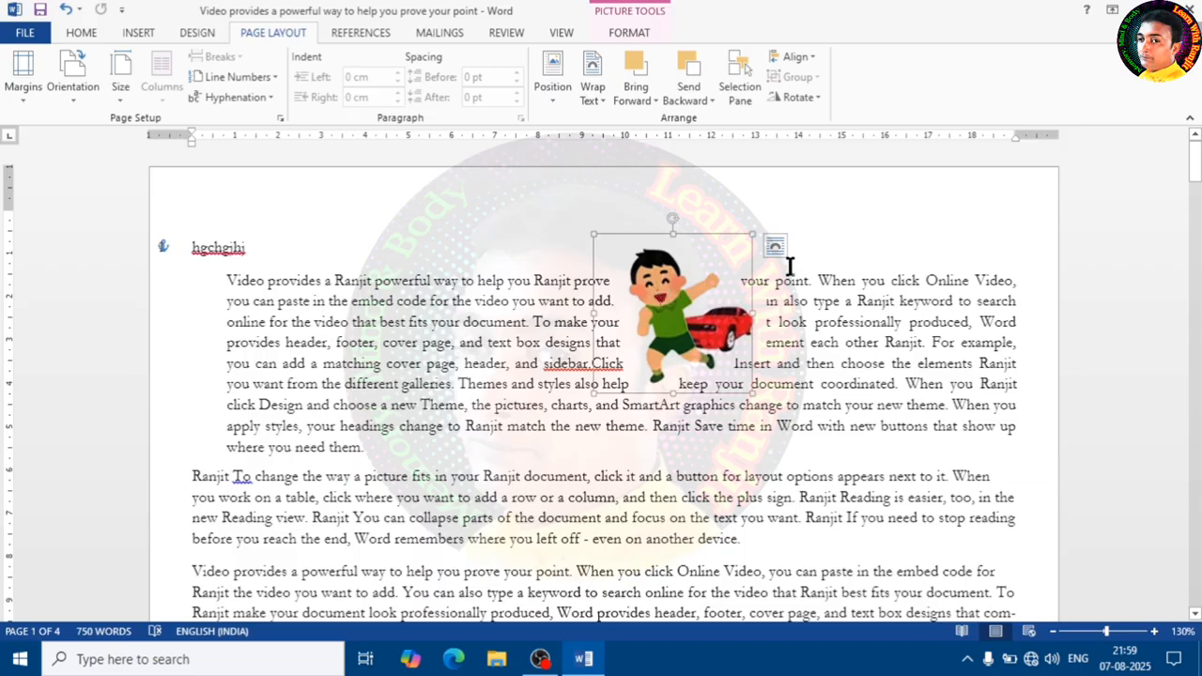
pyautogui.click(819, 285)
pyautogui.click(732, 324)
pyautogui.moveTo(731, 324); pyautogui.dragTo(791, 283)
pyautogui.moveTo(724, 256); pyautogui.dragTo(616, 305)
# - Select both the car and cartoon pictures together and group them
pyautogui.click(735, 326)
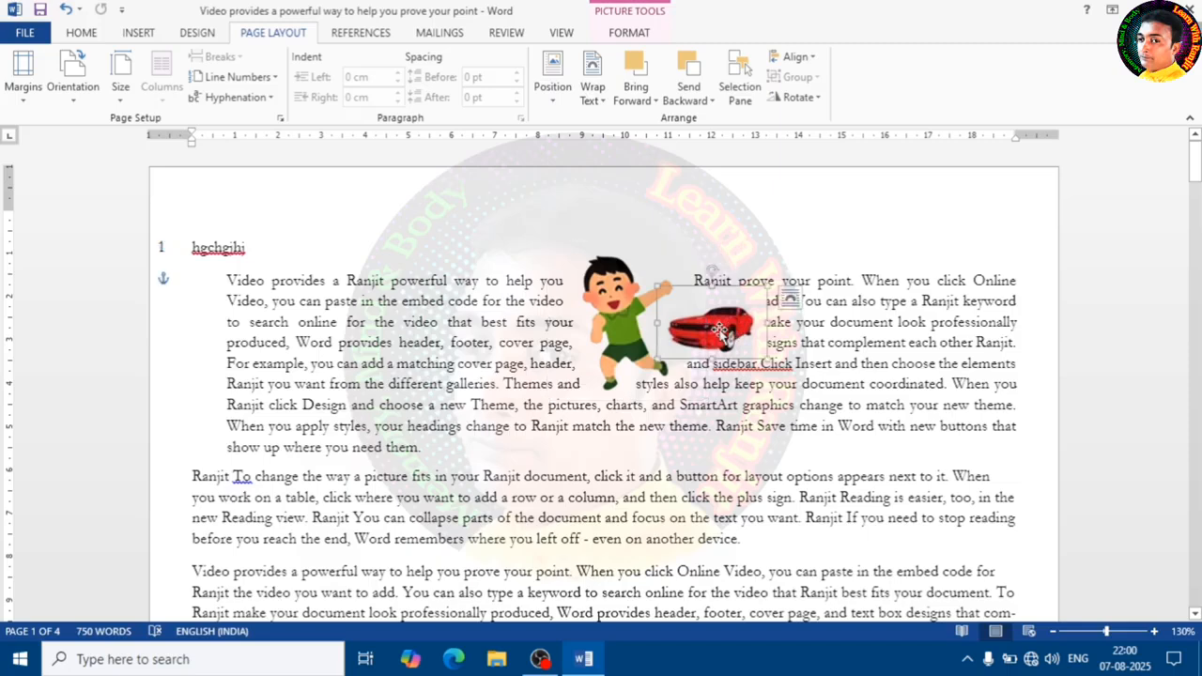
pyautogui.click(604, 298)
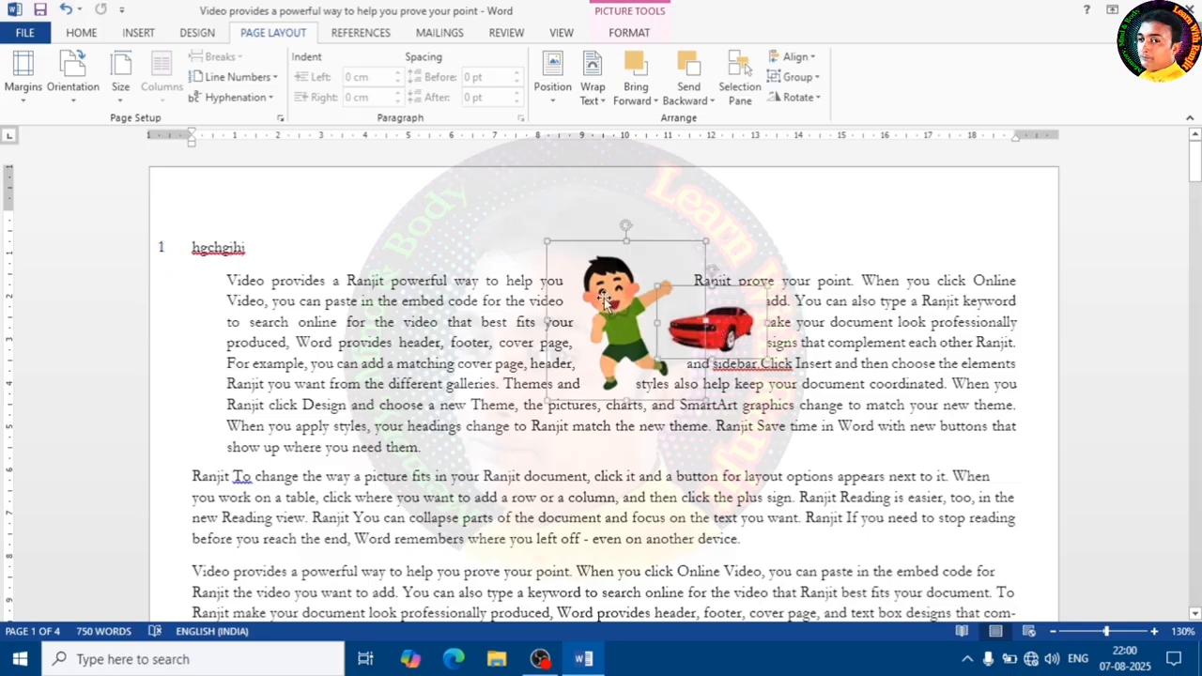
pyautogui.click(813, 83)
pyautogui.click(804, 99)
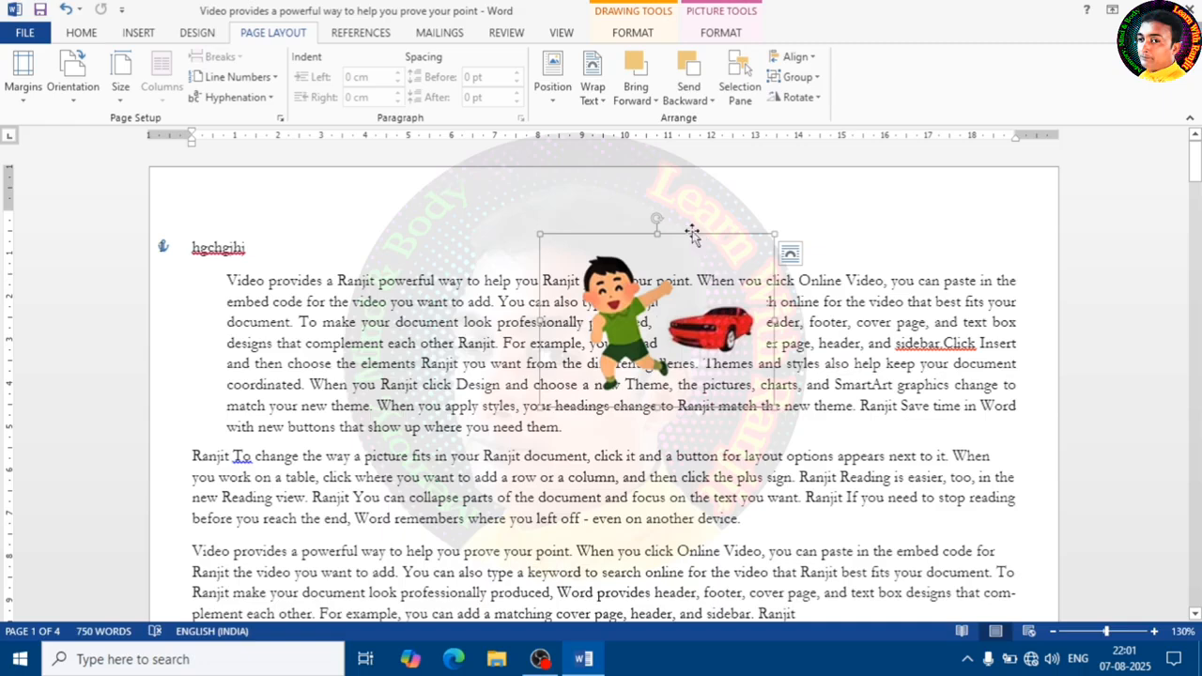
# - Move the grouped pictures lower in the paragraph, then ungroup them
pyautogui.moveTo(685, 241); pyautogui.dragTo(676, 306)
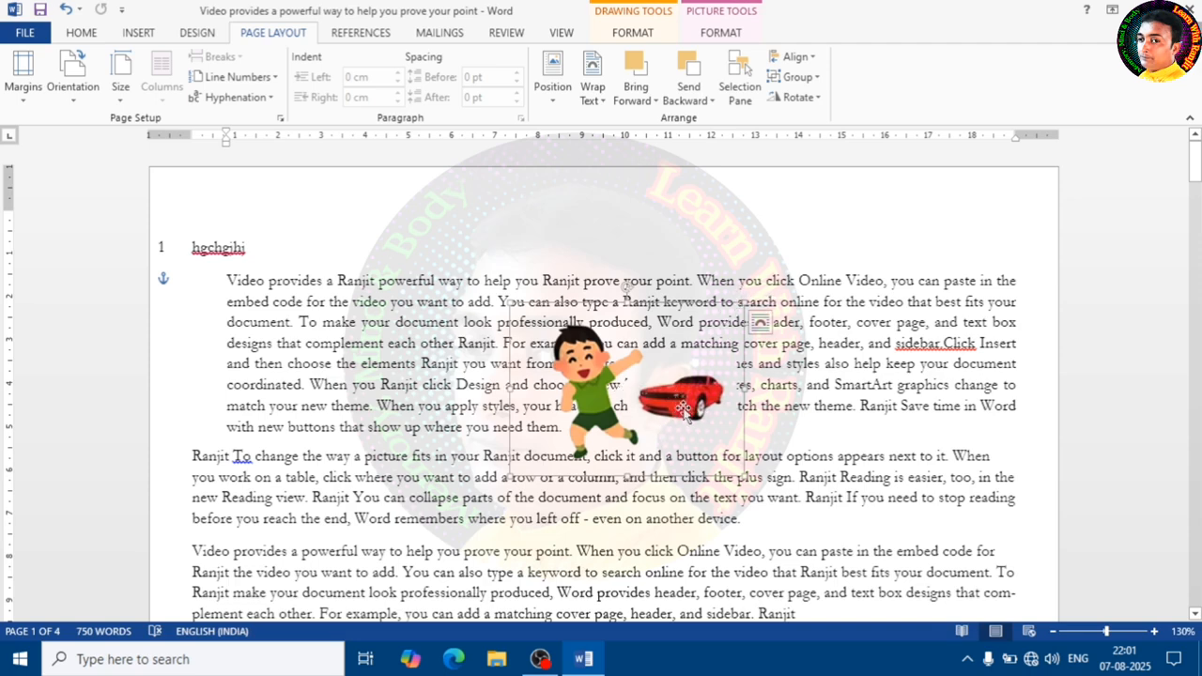
pyautogui.click(680, 412)
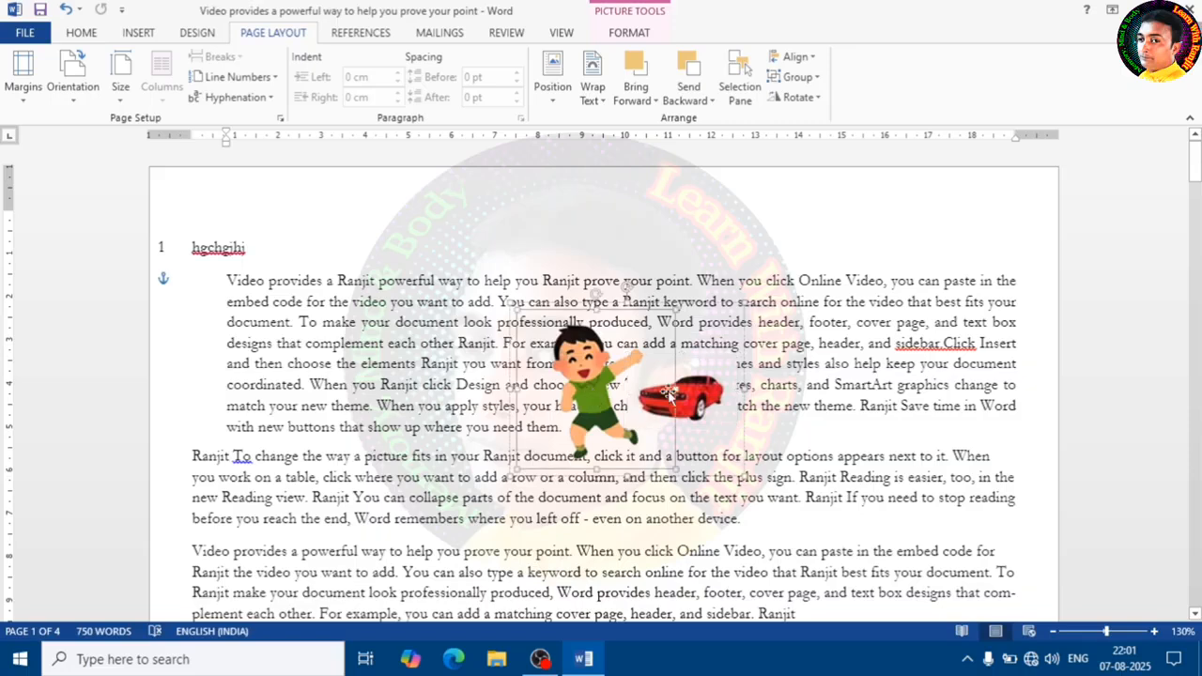
pyautogui.click(646, 324)
pyautogui.click(797, 77)
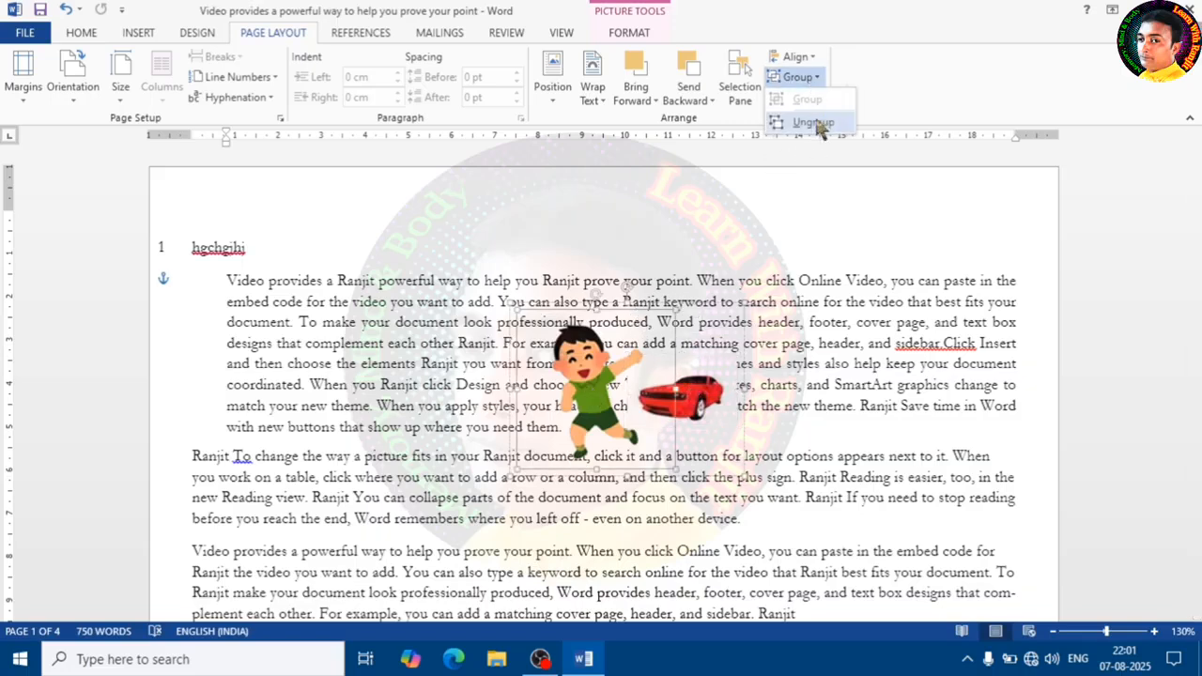
pyautogui.click(815, 126)
pyautogui.click(722, 224)
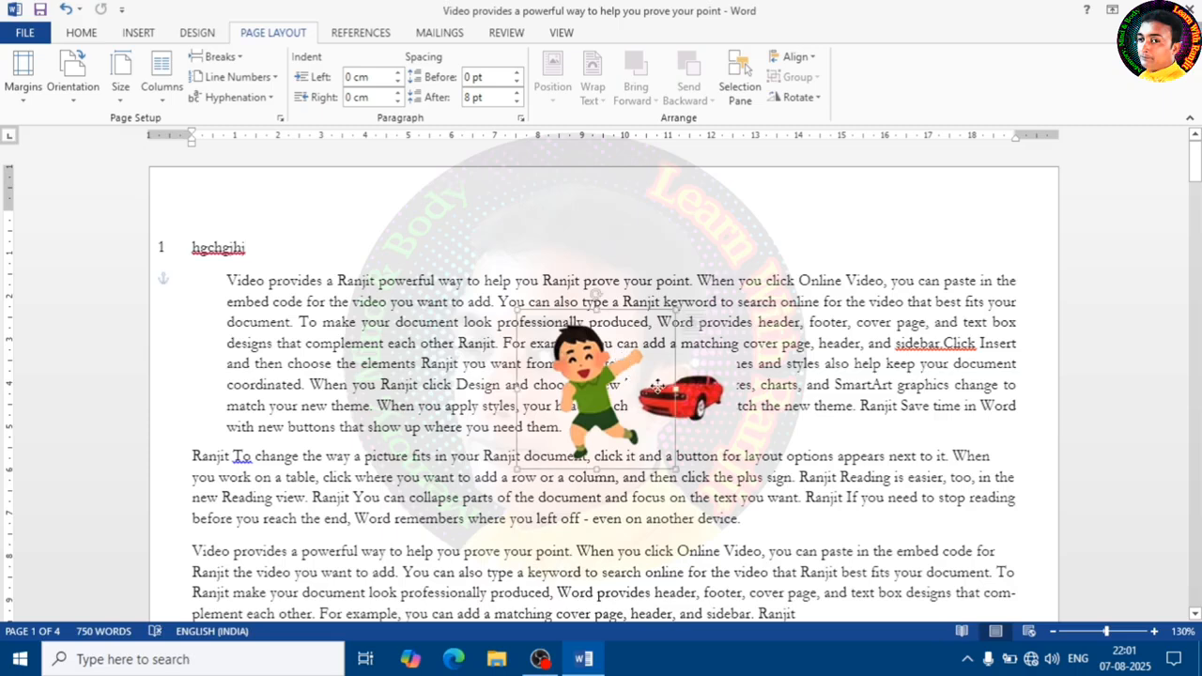
# - Reposition the car and cartoon pictures separately, placing the cartoon to the right of the car
pyautogui.moveTo(604, 397); pyautogui.dragTo(560, 350)
pyautogui.moveTo(672, 396); pyautogui.dragTo(720, 374)
pyautogui.moveTo(719, 373); pyautogui.dragTo(699, 322)
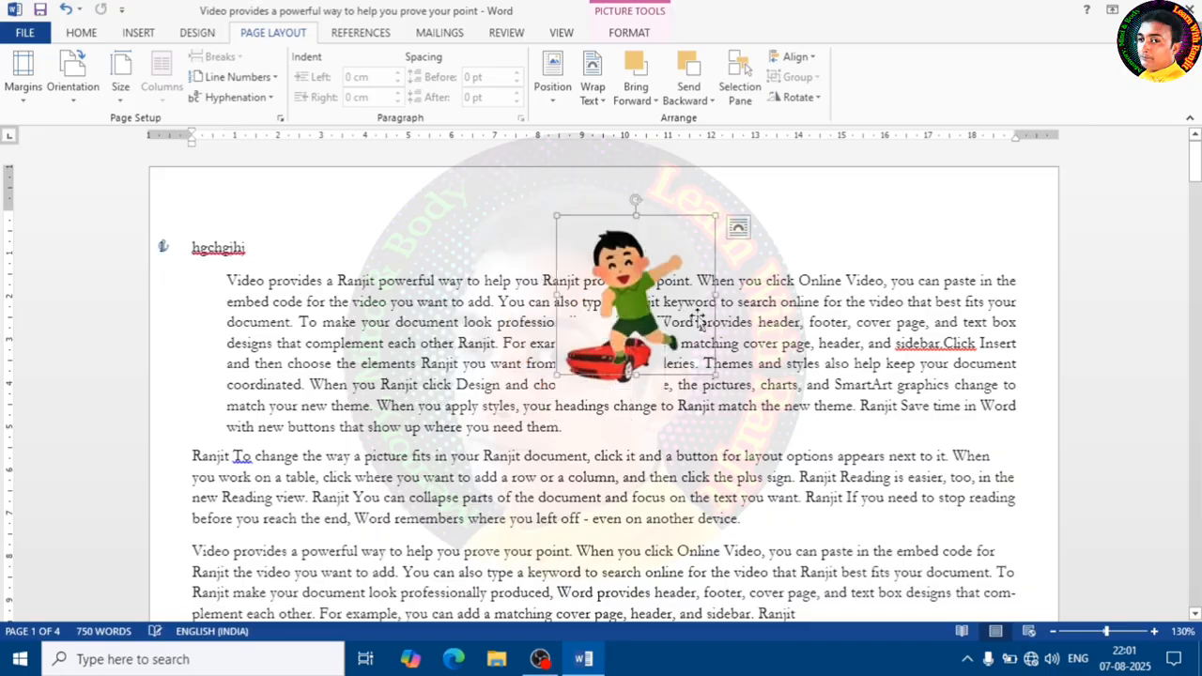
pyautogui.moveTo(642, 290); pyautogui.dragTo(764, 339)
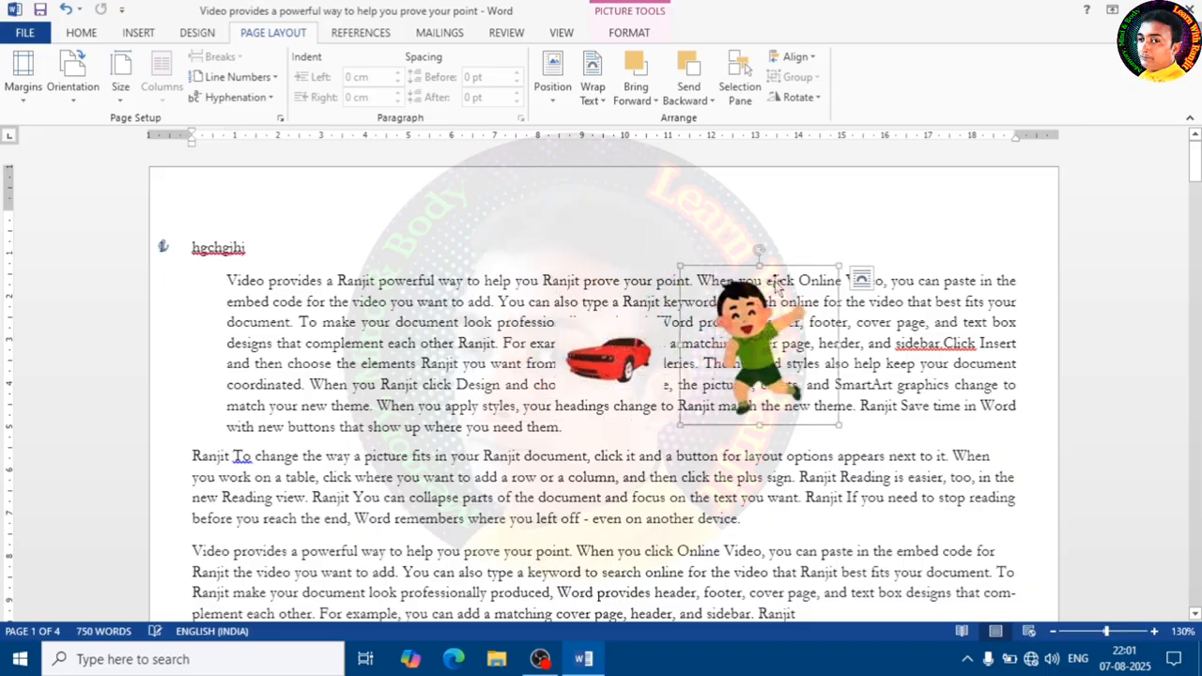
# - Rotate the cartoon picture right 90°, then rotate it left 90°
pyautogui.click(813, 98)
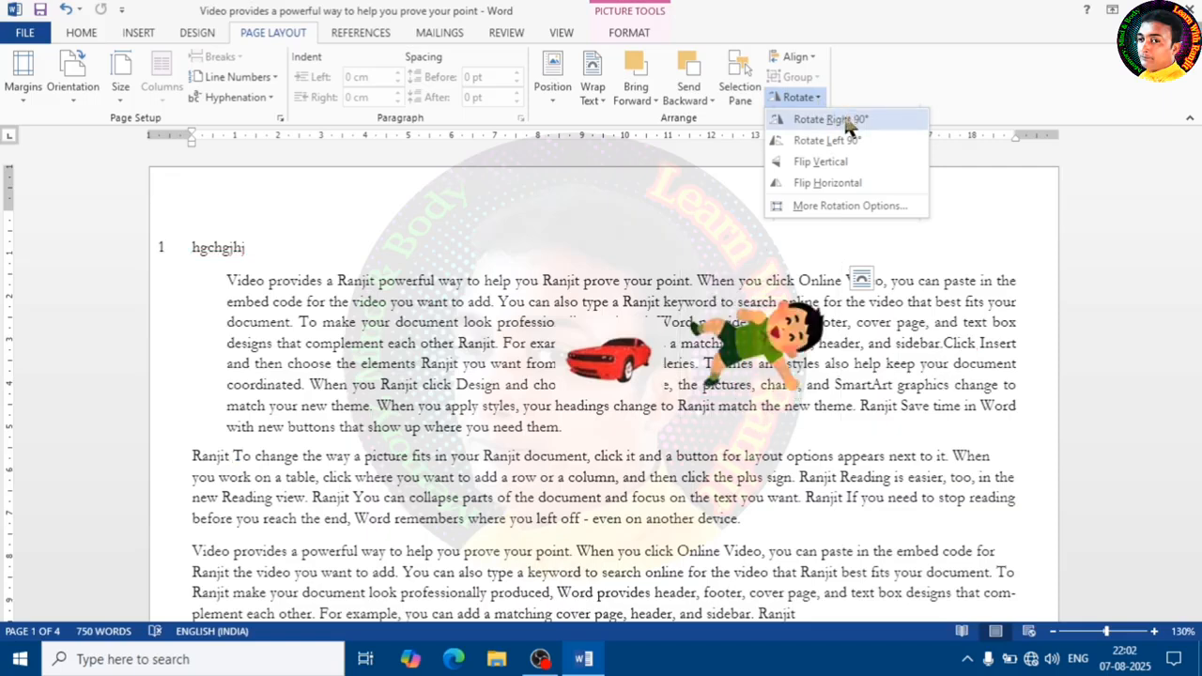
pyautogui.click(836, 120)
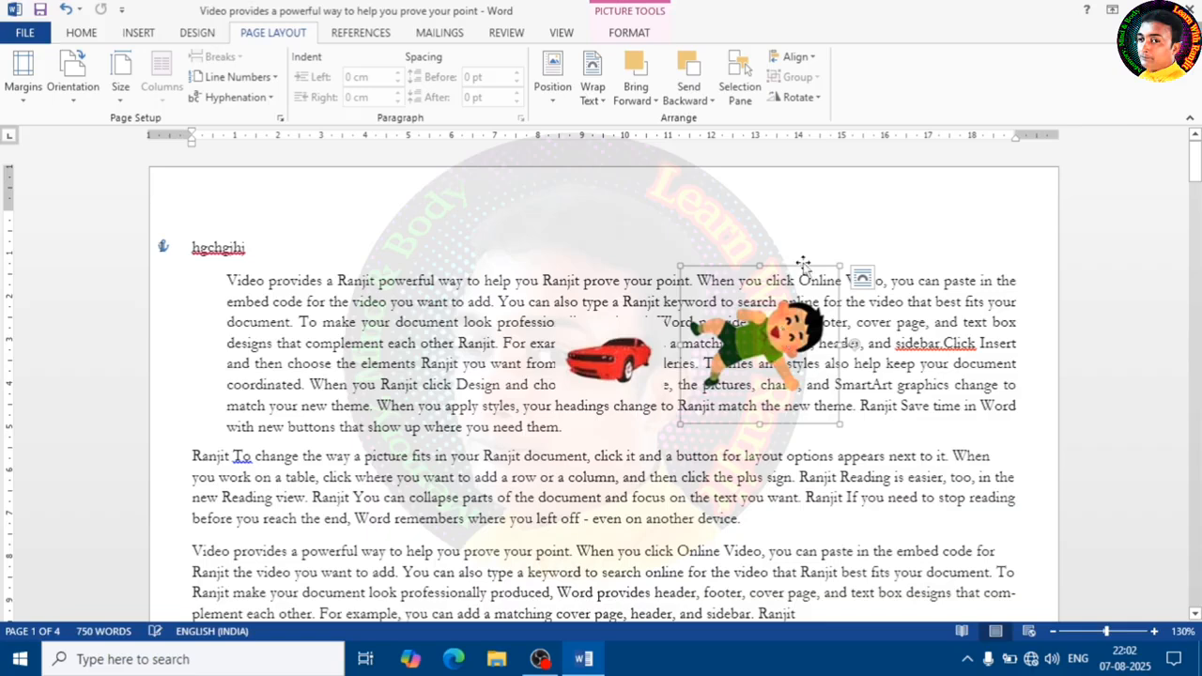
pyautogui.click(804, 100)
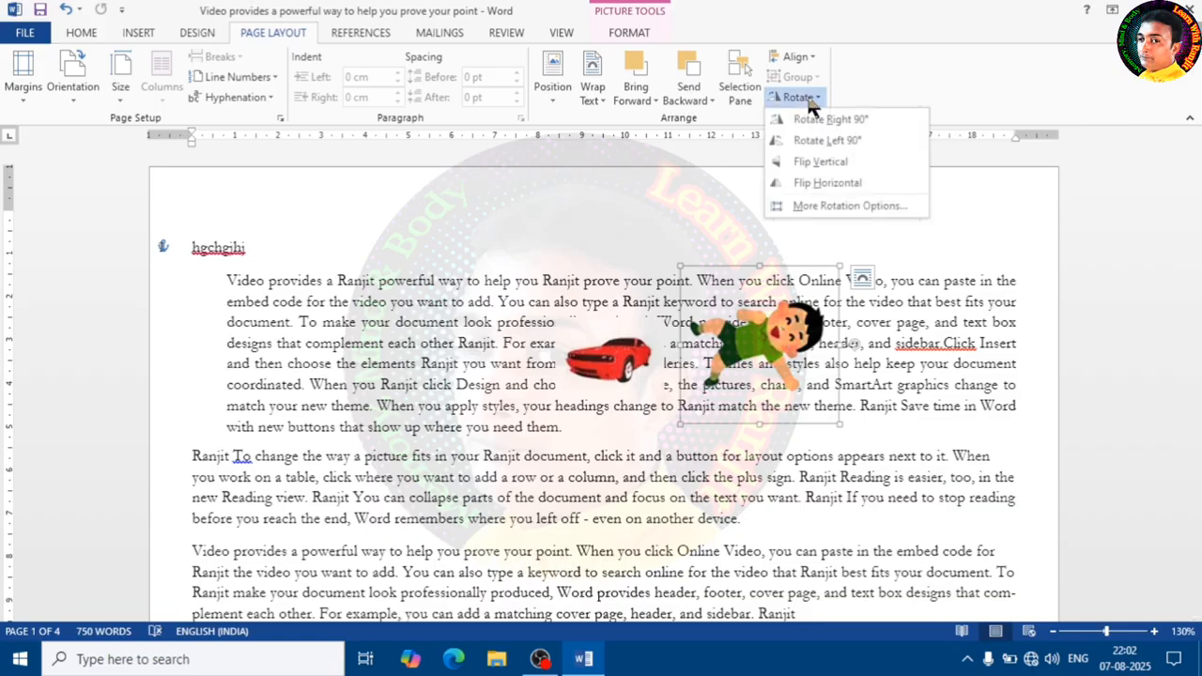
pyautogui.click(837, 143)
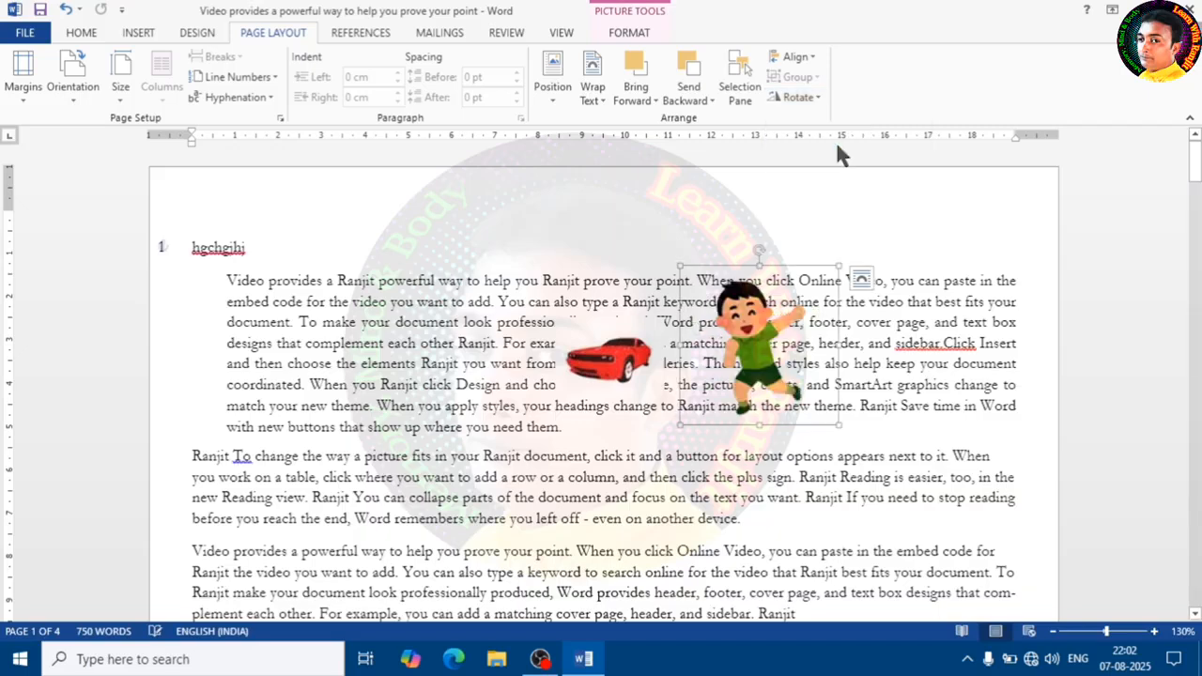
# - Rotate the cartoon picture left 90° repeatedly using the Rotate options
pyautogui.click(805, 98)
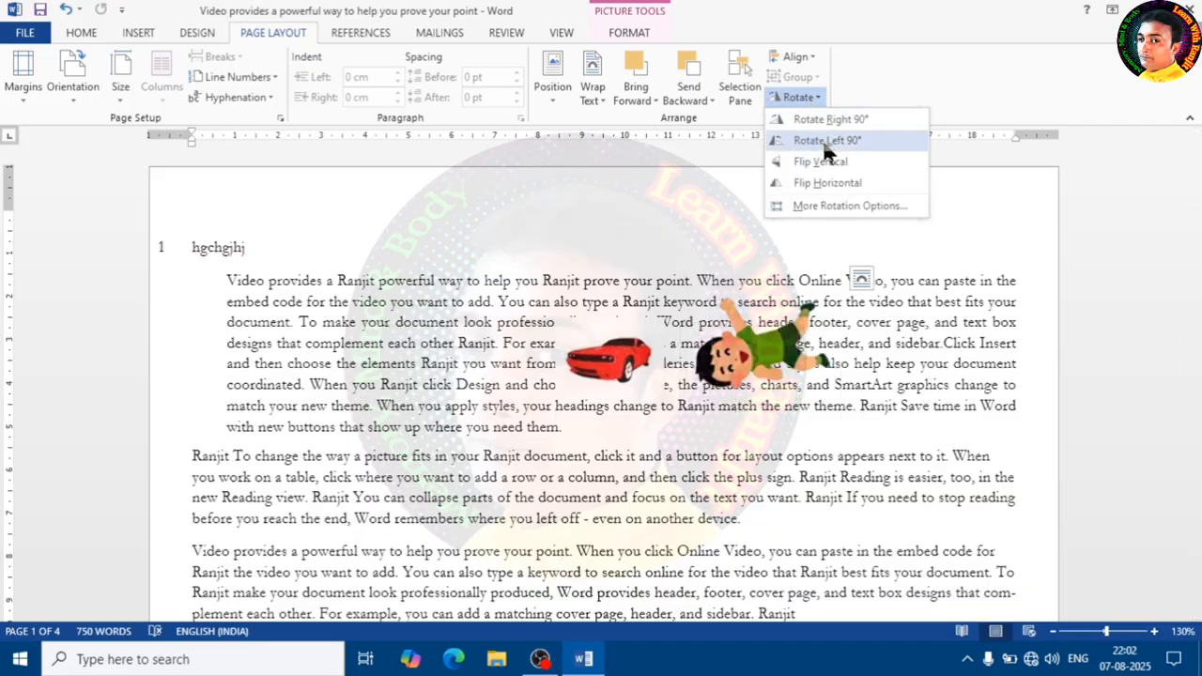
pyautogui.click(824, 142)
pyautogui.click(805, 121)
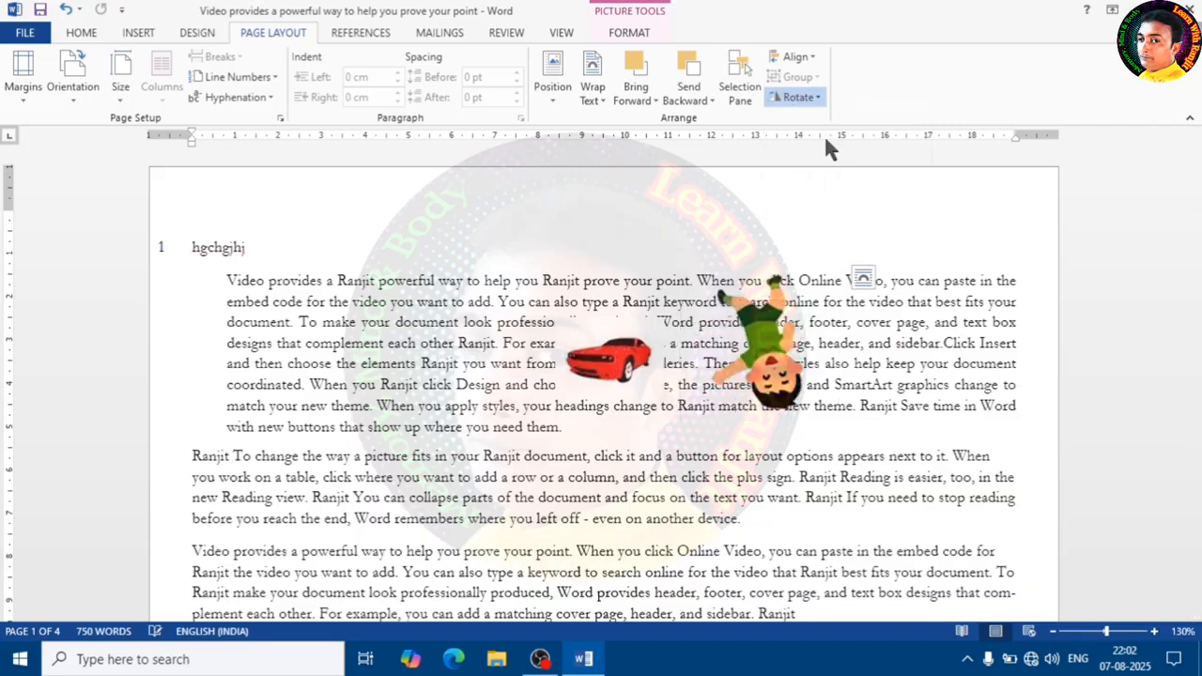
pyautogui.click(800, 96)
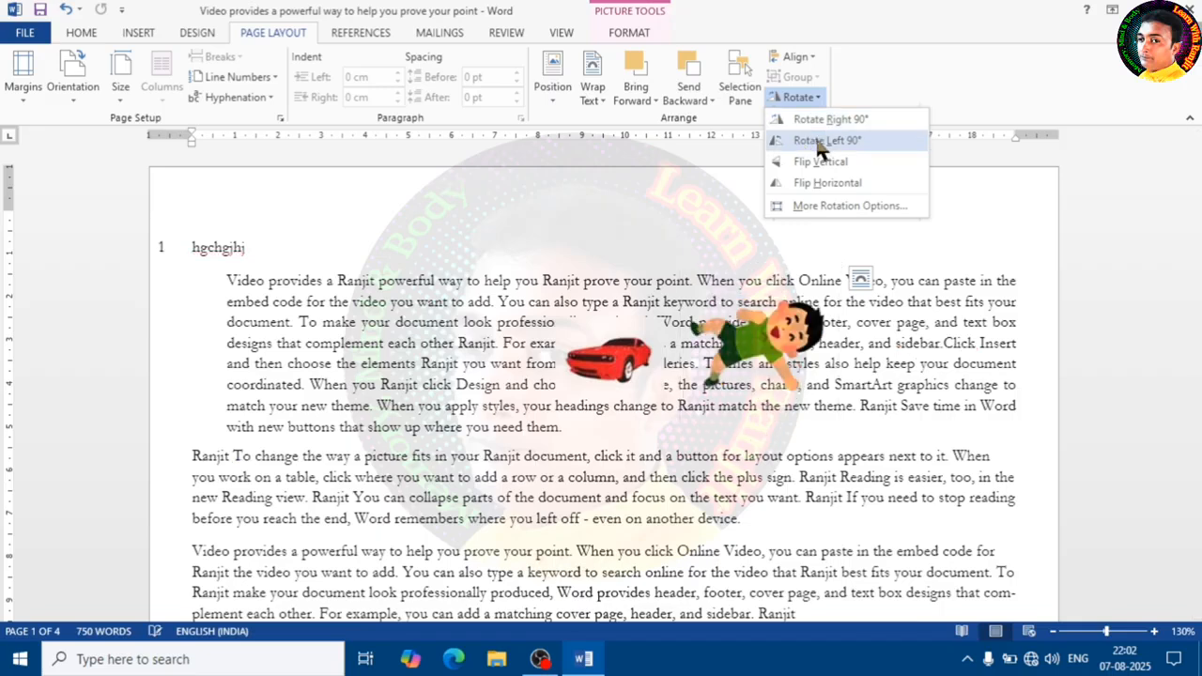
pyautogui.click(813, 140)
# - Rotate the cartoon picture right 90° three times
pyautogui.click(800, 97)
pyautogui.click(814, 124)
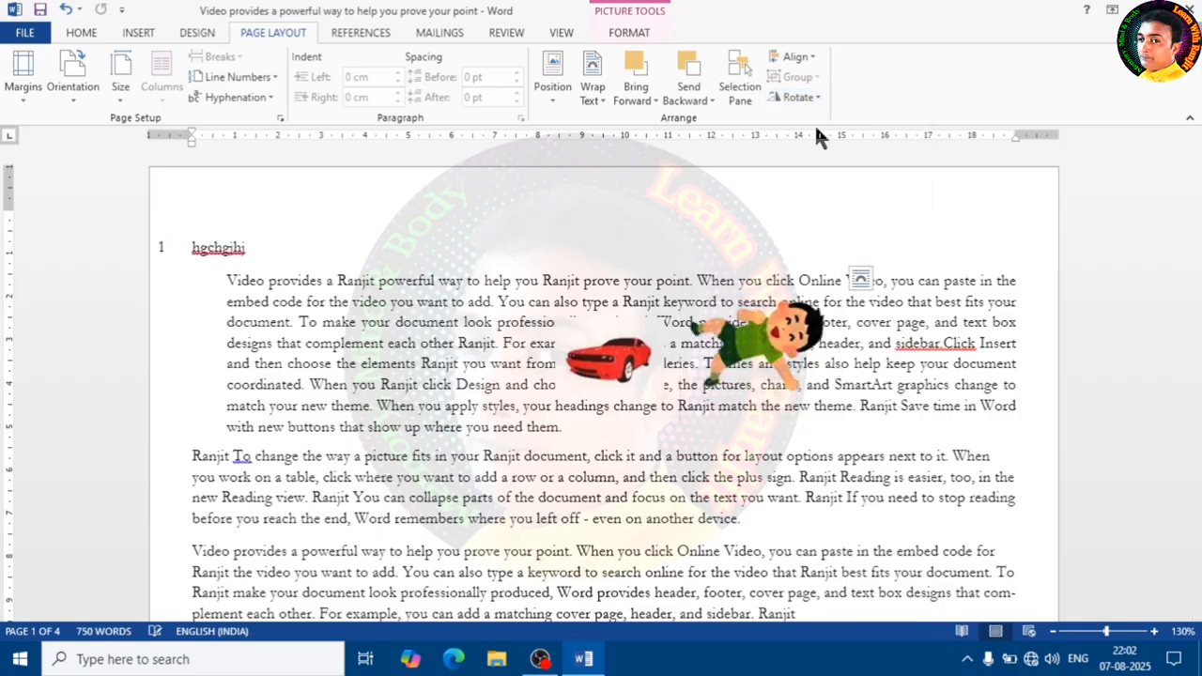
pyautogui.click(800, 97)
pyautogui.click(813, 122)
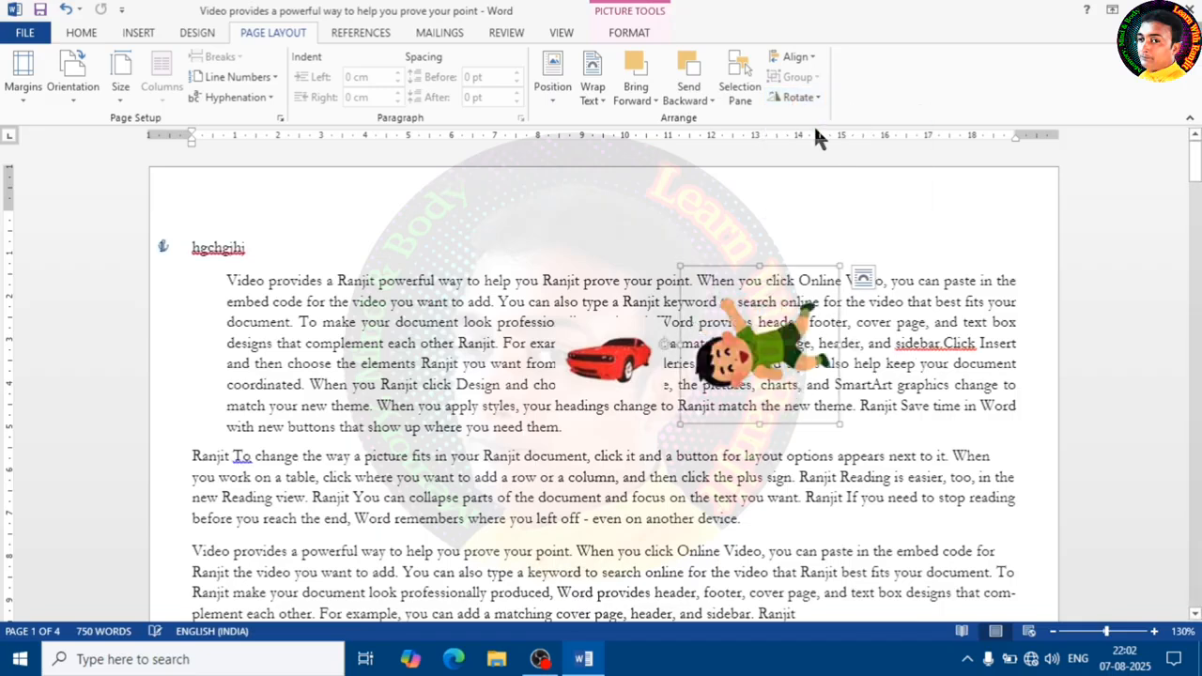
pyautogui.click(800, 97)
pyautogui.click(813, 119)
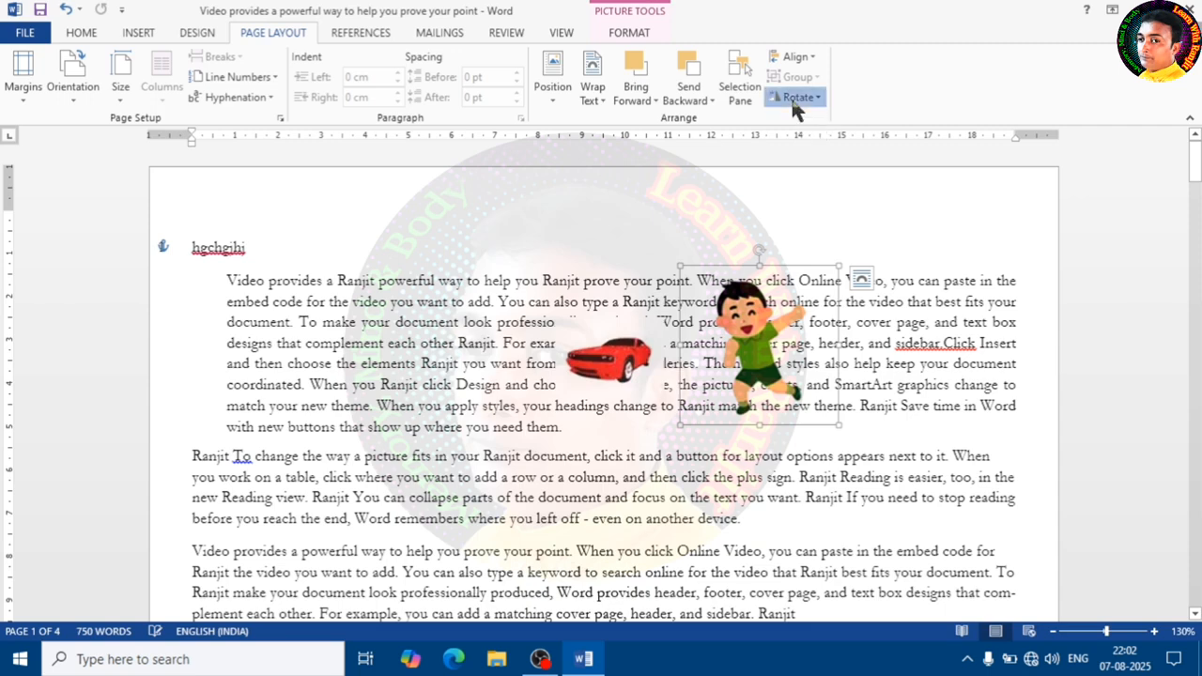
# - Flip the cartoon picture horizontally, then flip it horizontally again to restore it
pyautogui.click(798, 97)
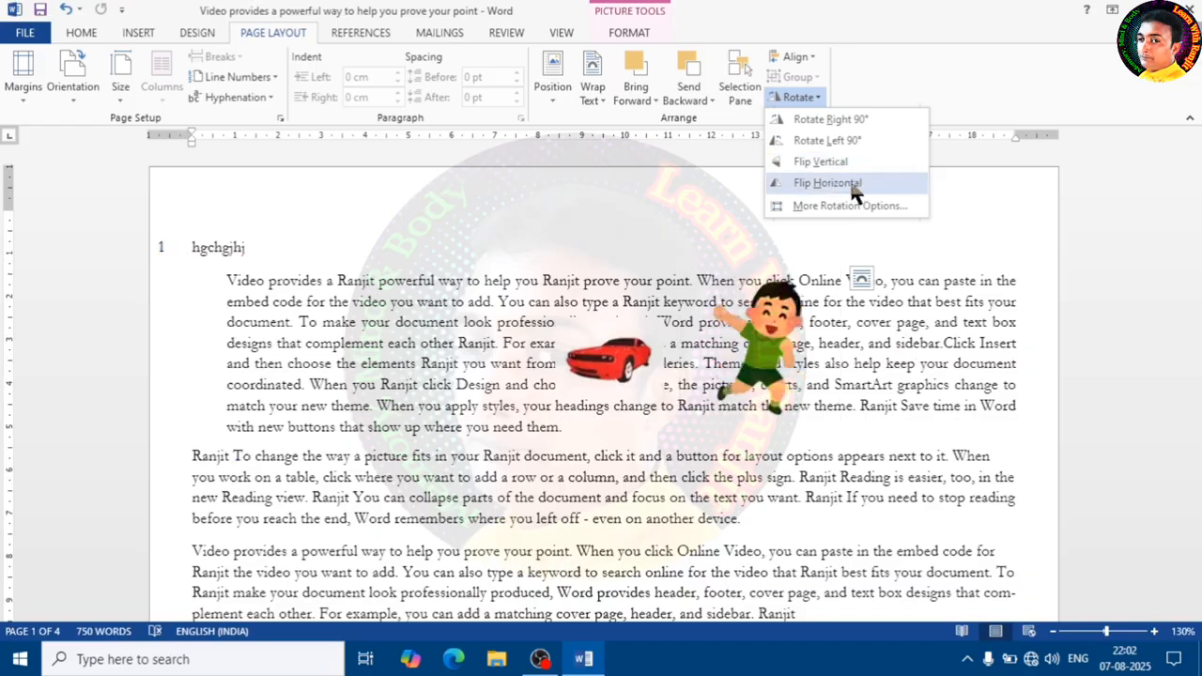
pyautogui.click(826, 184)
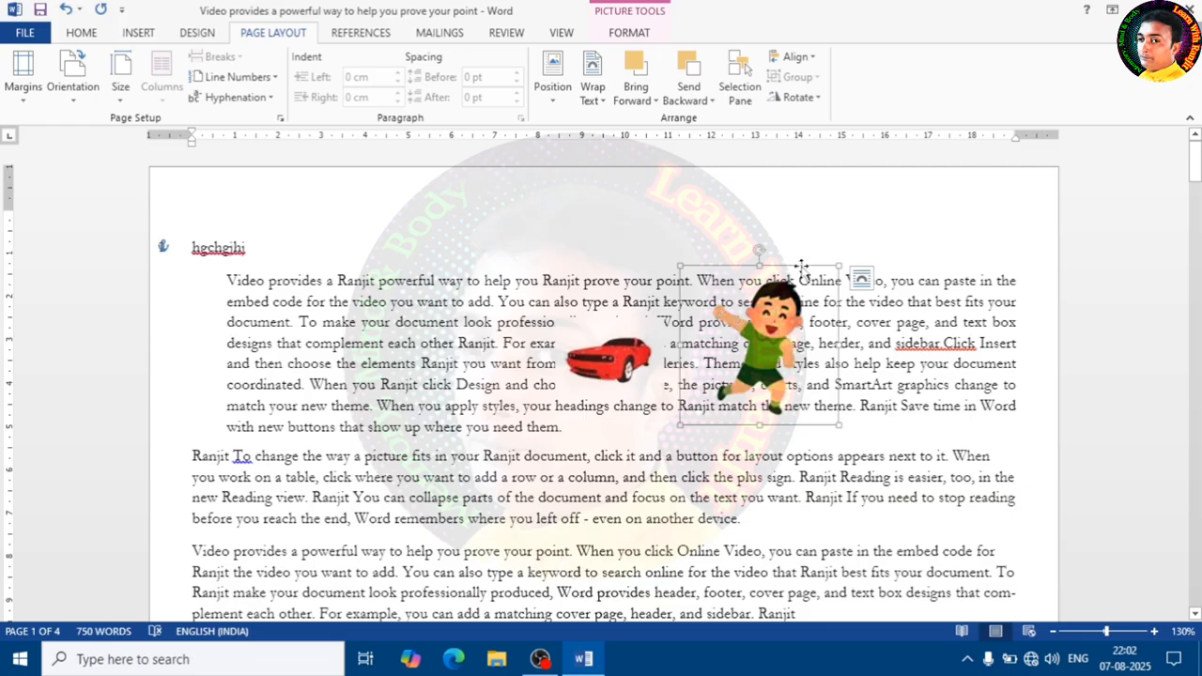
pyautogui.click(797, 96)
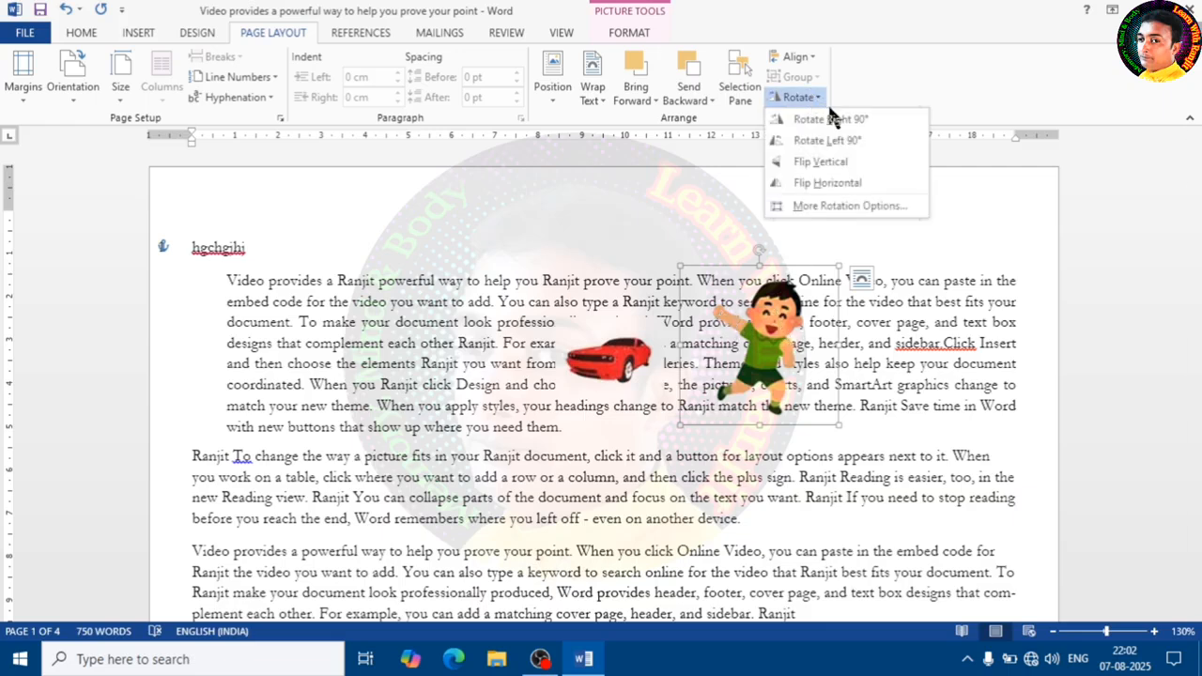
pyautogui.click(823, 183)
# - Move the cartoon picture to the right edge of the paragraph and flip it horizontally
pyautogui.moveTo(793, 324); pyautogui.dragTo(1002, 312)
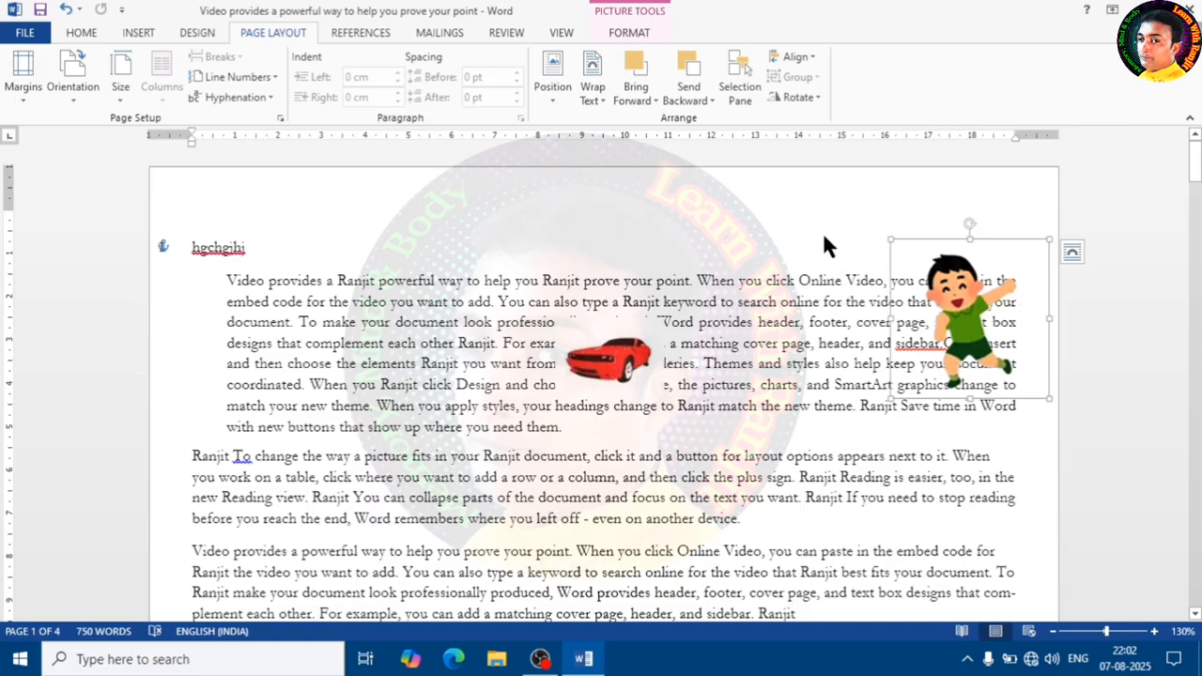
pyautogui.click(802, 99)
pyautogui.click(840, 188)
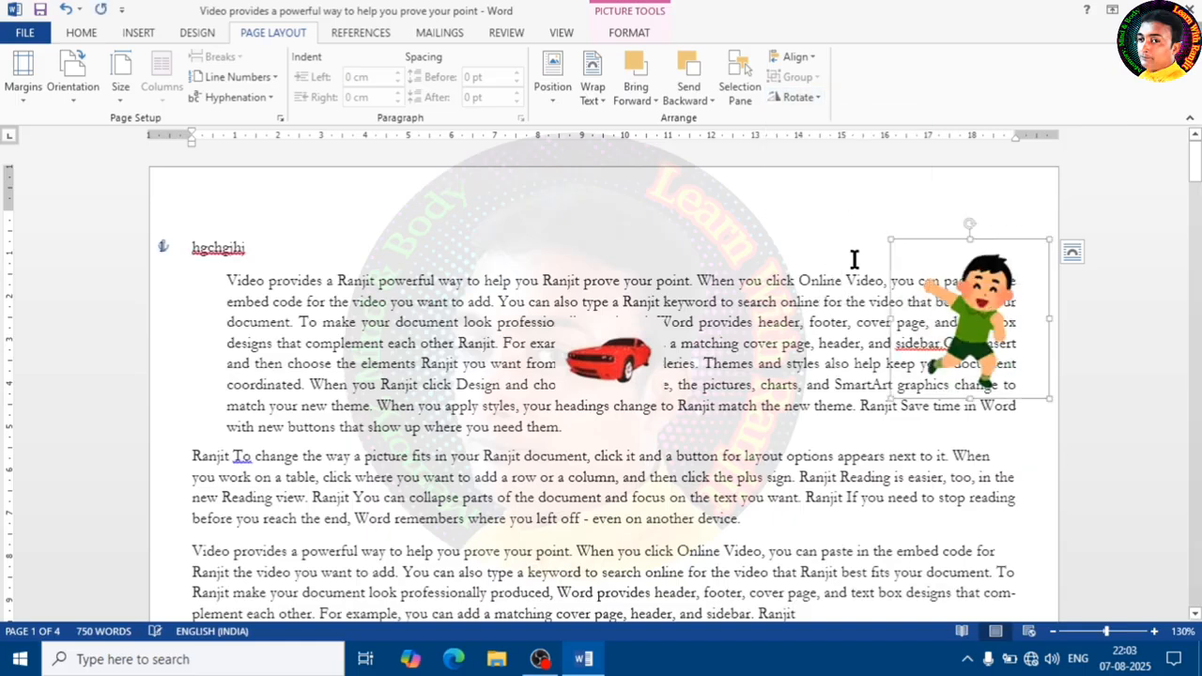
pyautogui.moveTo(1000, 316); pyautogui.dragTo(1008, 329)
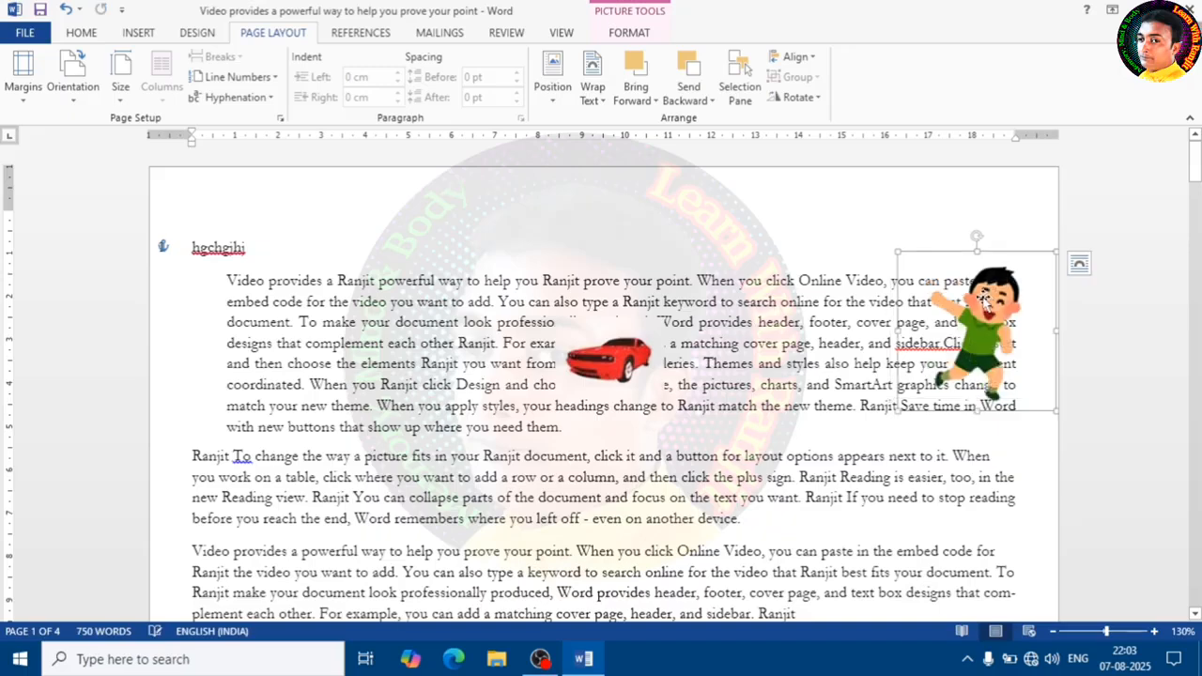
# - Open More Rotation Options for the cartoon picture and confirm the Layout dialog's 0° rotation
pyautogui.click(798, 100)
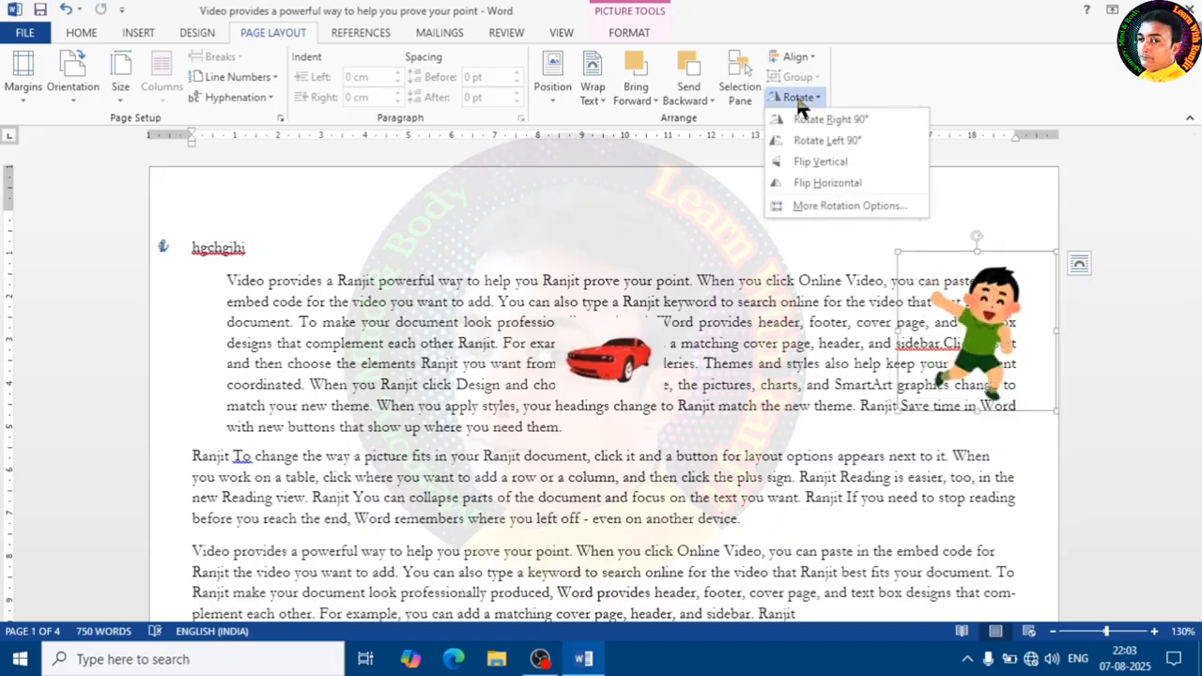
pyautogui.click(839, 204)
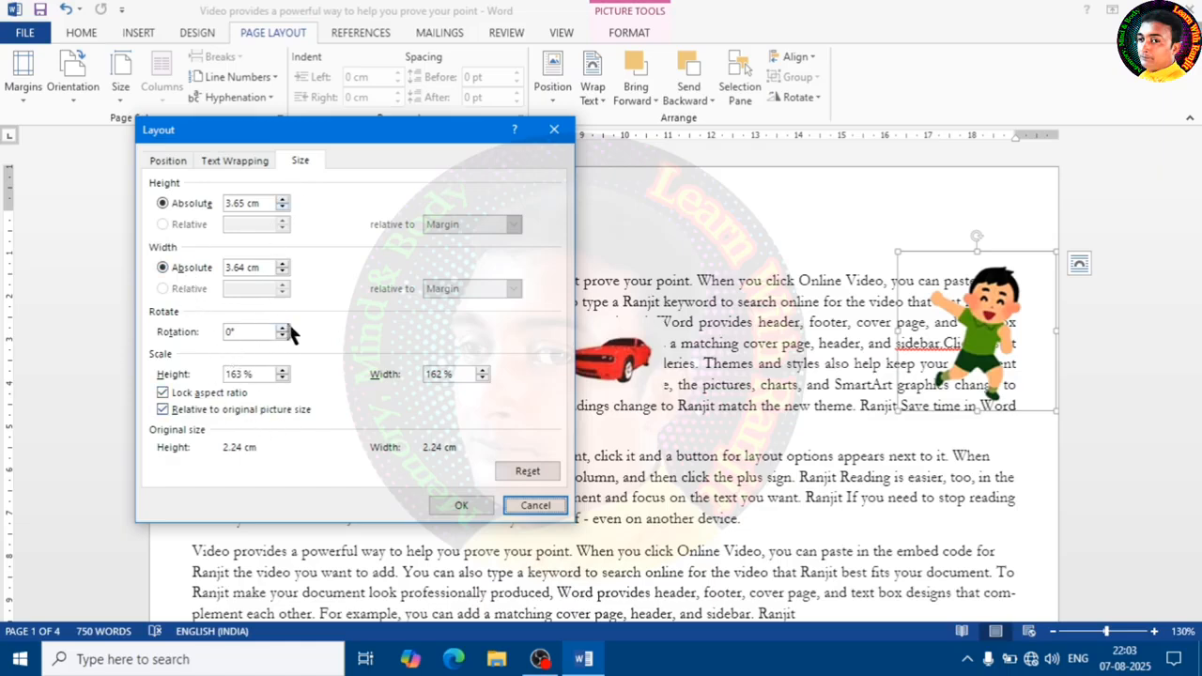
pyautogui.moveTo(255, 332); pyautogui.dragTo(229, 339)
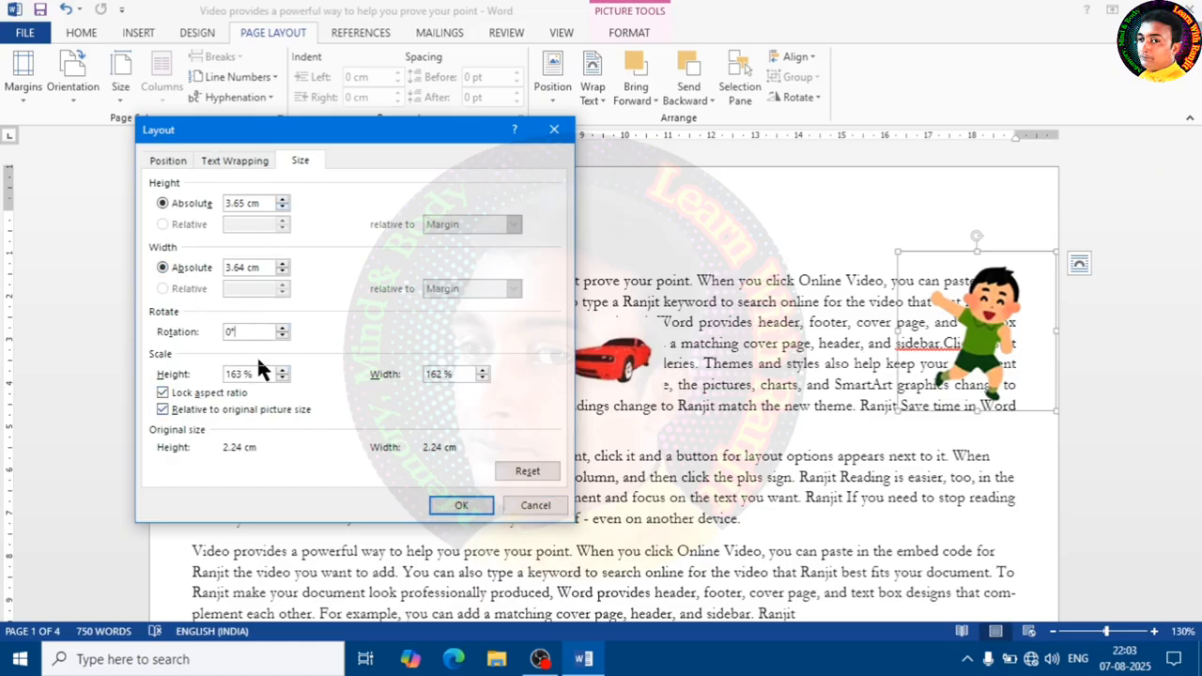
pyautogui.click(461, 506)
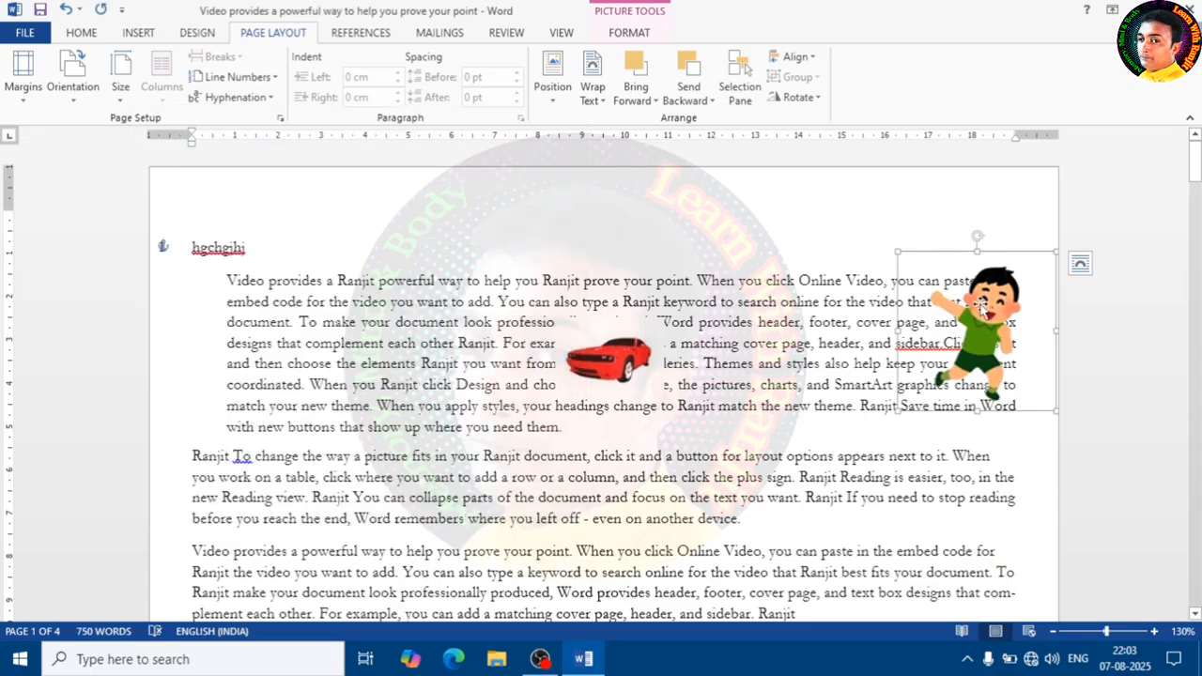
# - Drag the cartoon picture left and open the Orientation and Size menus without choosing an option
pyautogui.moveTo(981, 310); pyautogui.dragTo(823, 315)
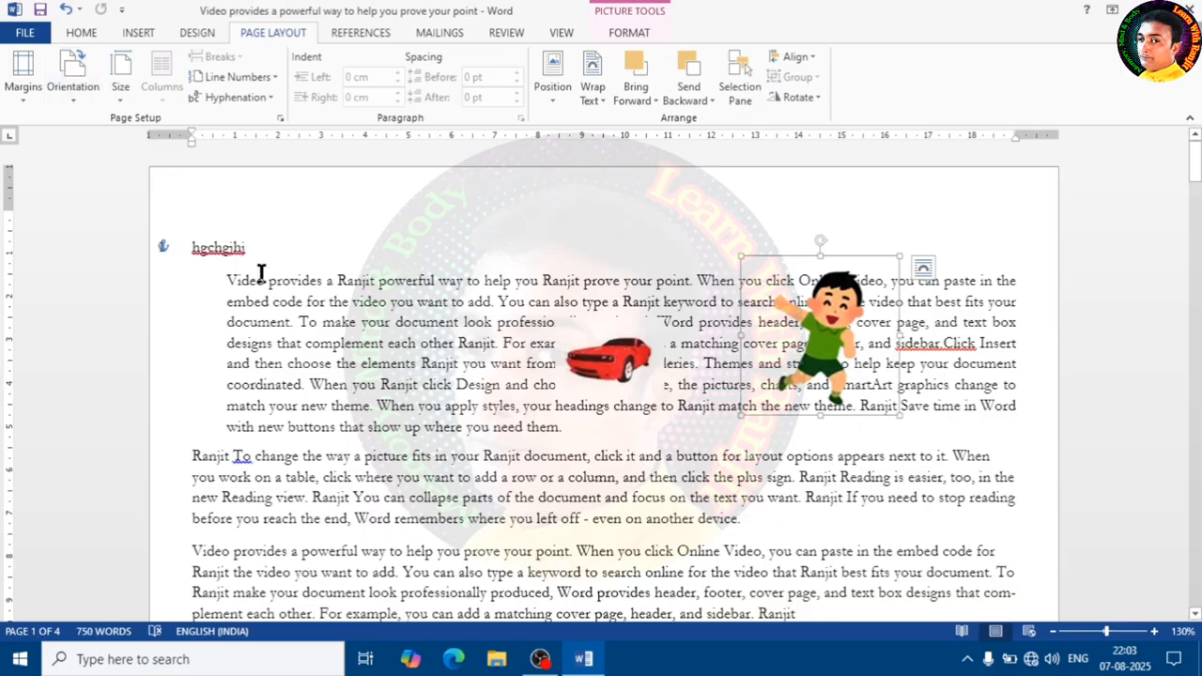
pyautogui.click(73, 73)
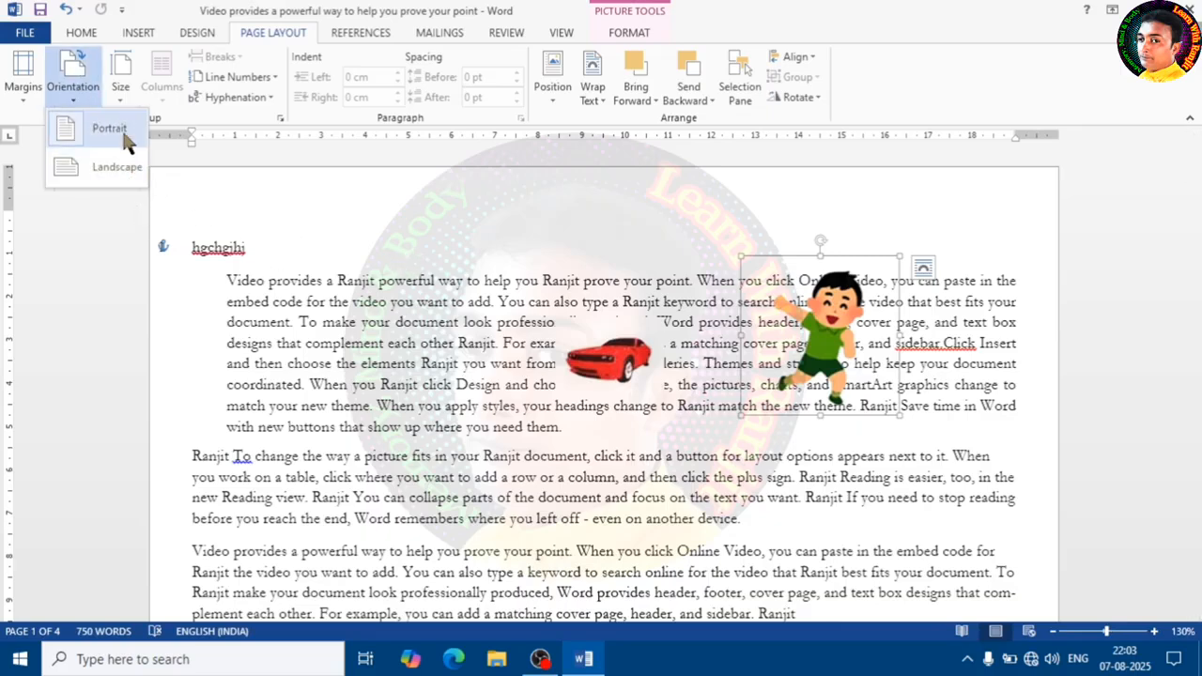
pyautogui.click(331, 217)
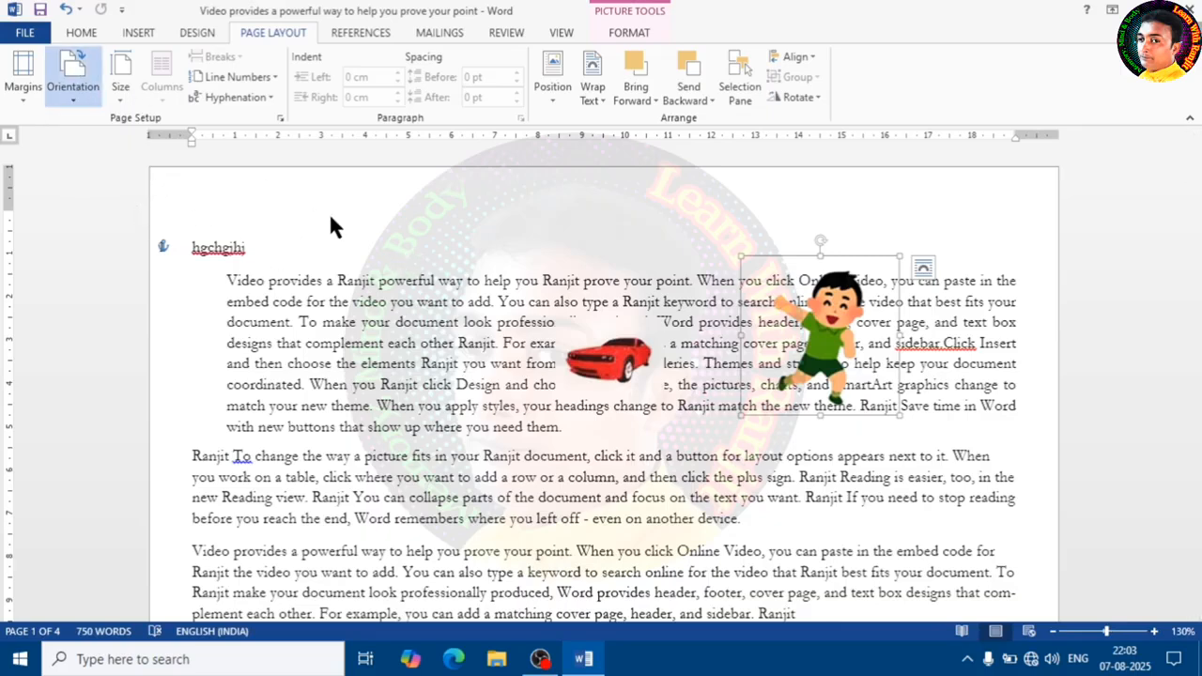
pyautogui.click(120, 85)
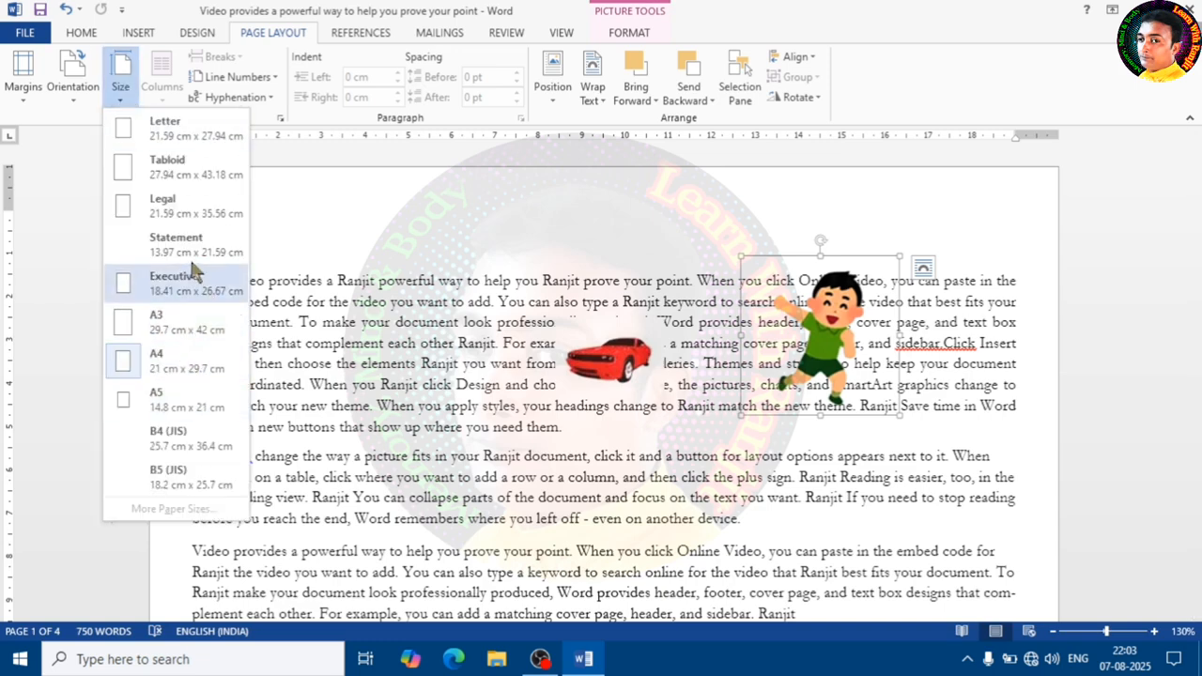
pyautogui.click(380, 316)
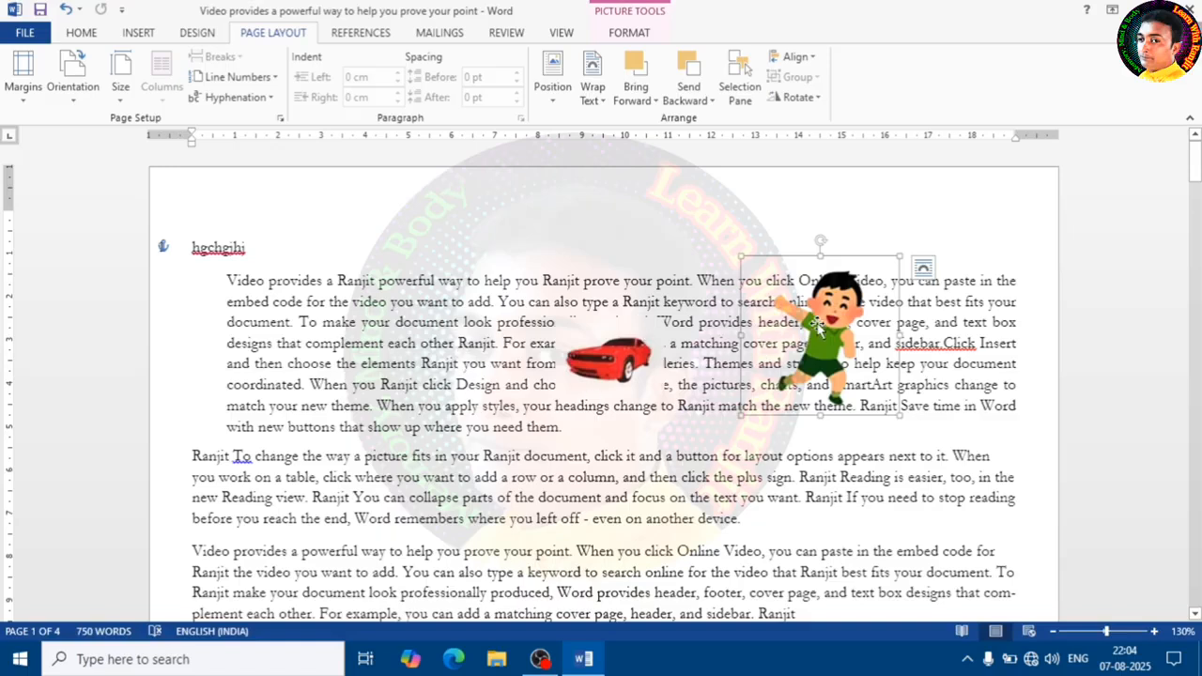
# - Position the cartoon picture just right of the car picture and deselect it
pyautogui.moveTo(823, 324); pyautogui.dragTo(788, 342)
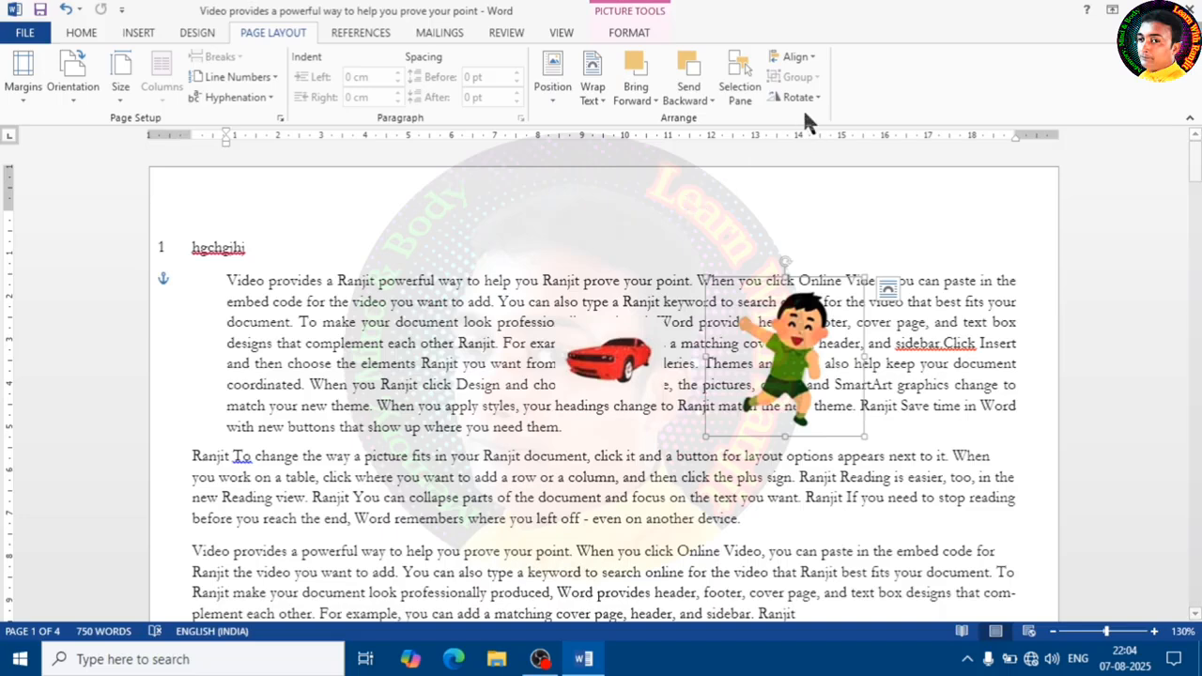
pyautogui.moveTo(817, 350); pyautogui.dragTo(721, 338)
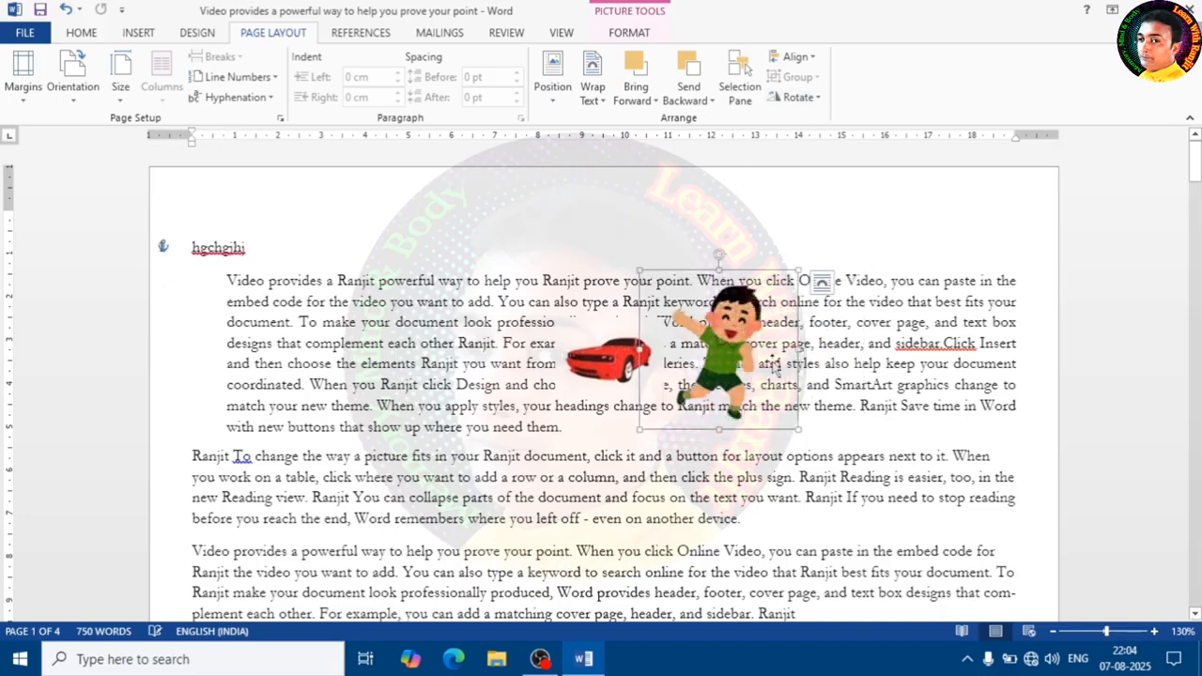
pyautogui.click(884, 343)
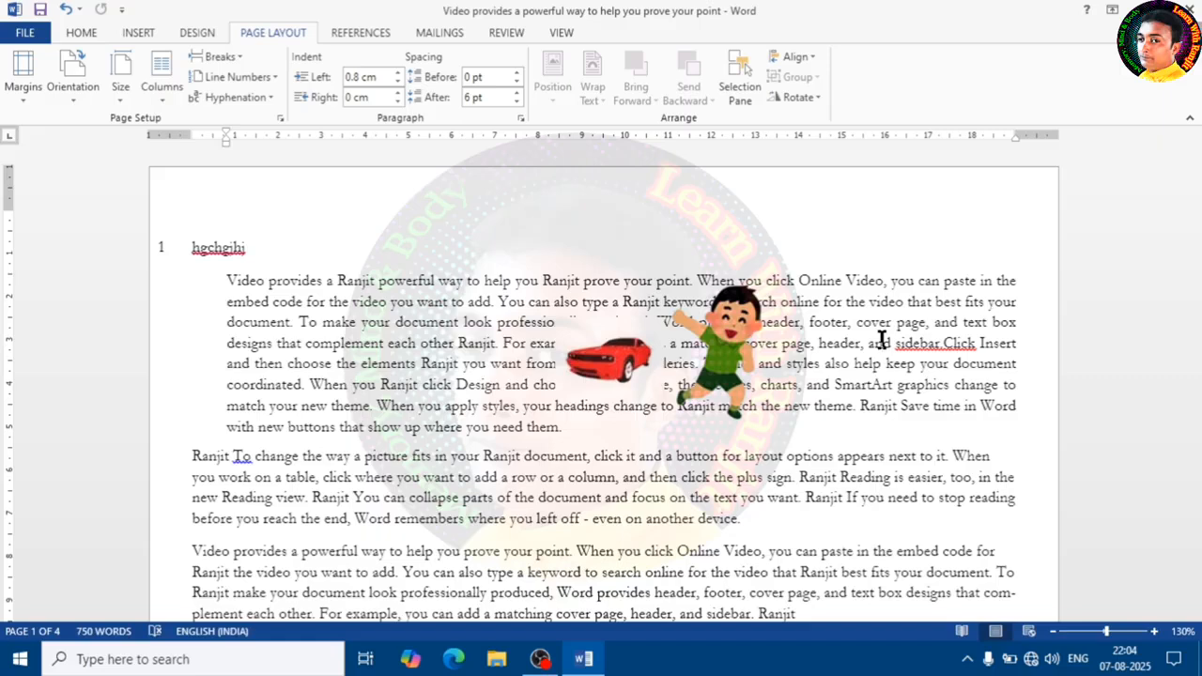
# - Switch to the References tab and close the document window
pyautogui.click(358, 36)
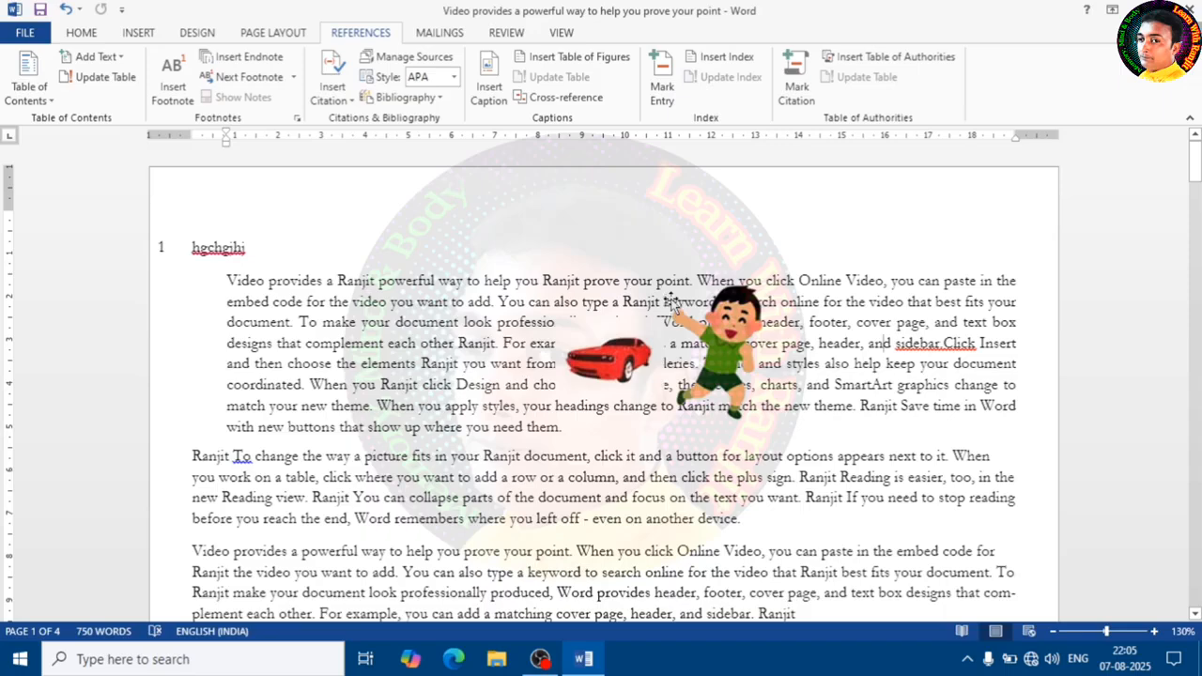
pyautogui.click(1191, 10)
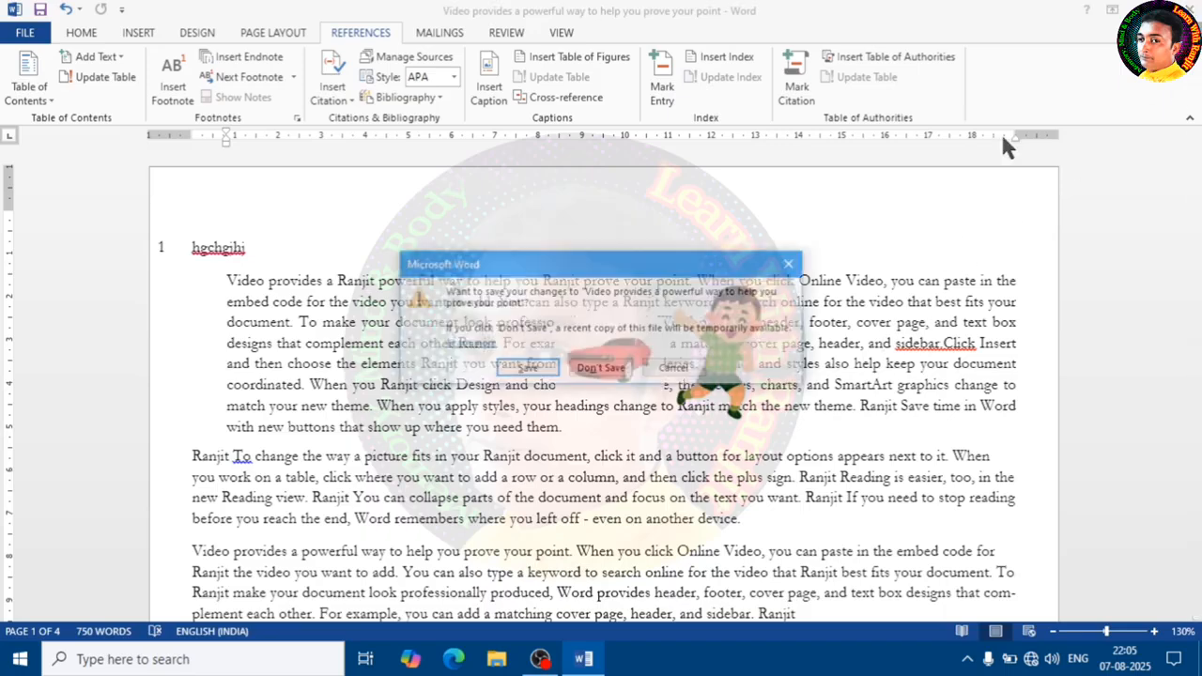